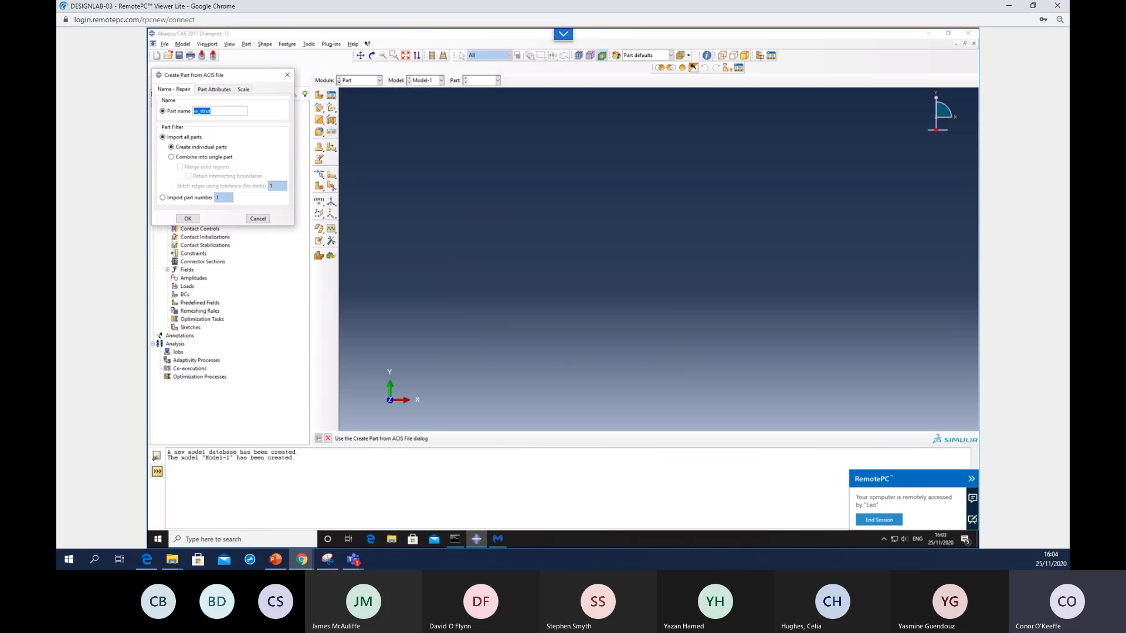
- Import the ACIS geometry as individual parts with the part name Strut and switch to the Mesh module
type("Stru")
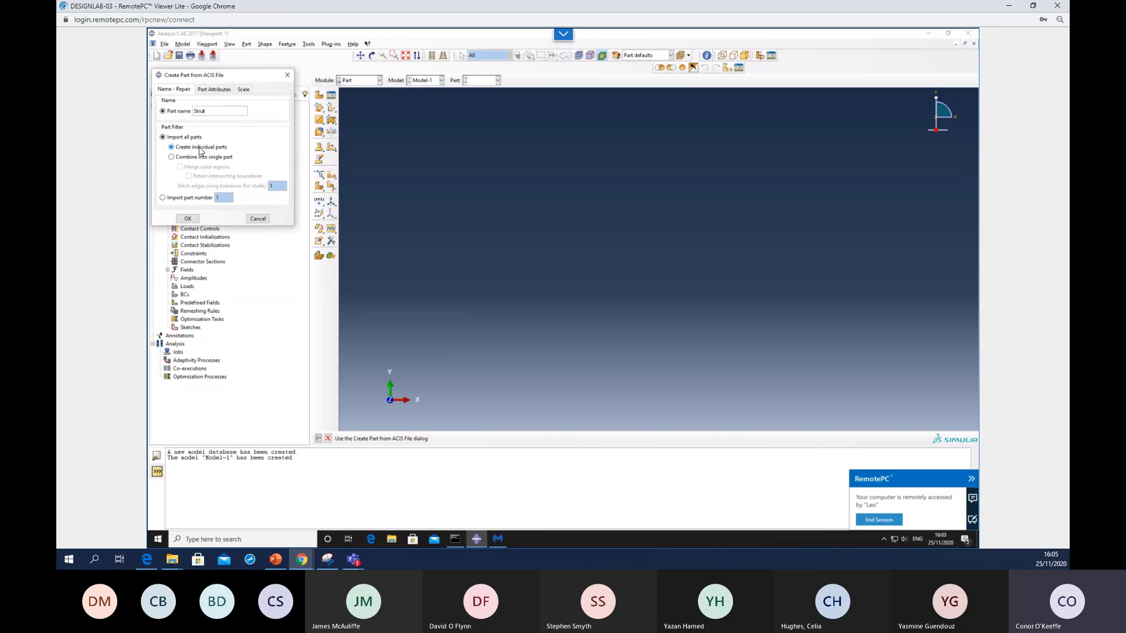
left_click(188, 219)
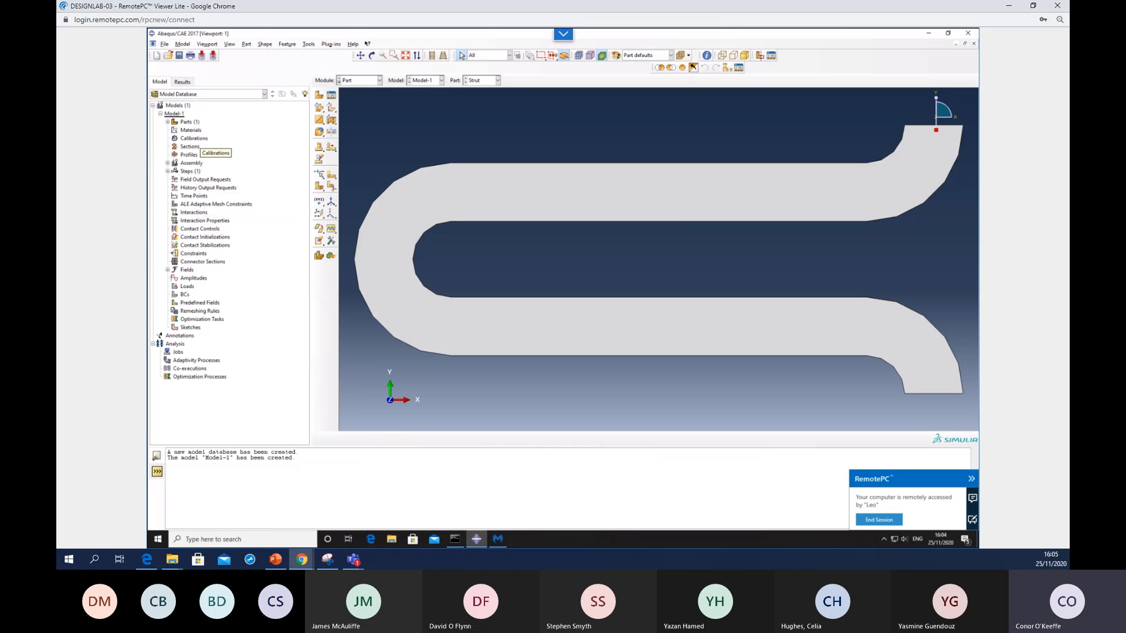
left_click(368, 83)
left_click(355, 139)
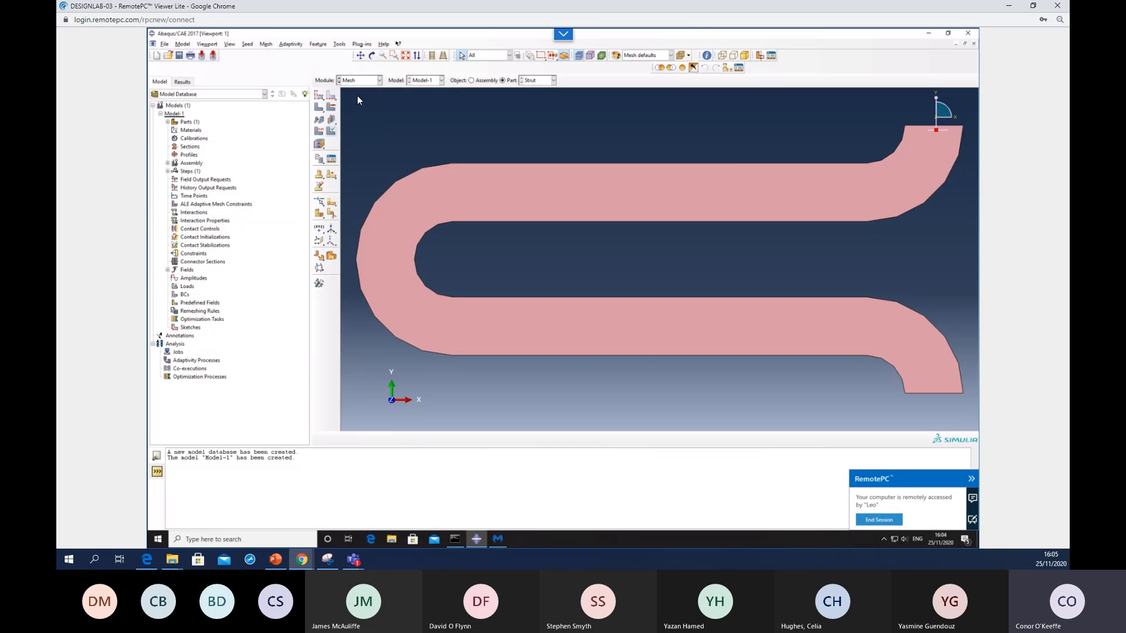
- Start a sketched face partition on the strut, orienting its upper end edge as horizontal and on the top
left_click(339, 43)
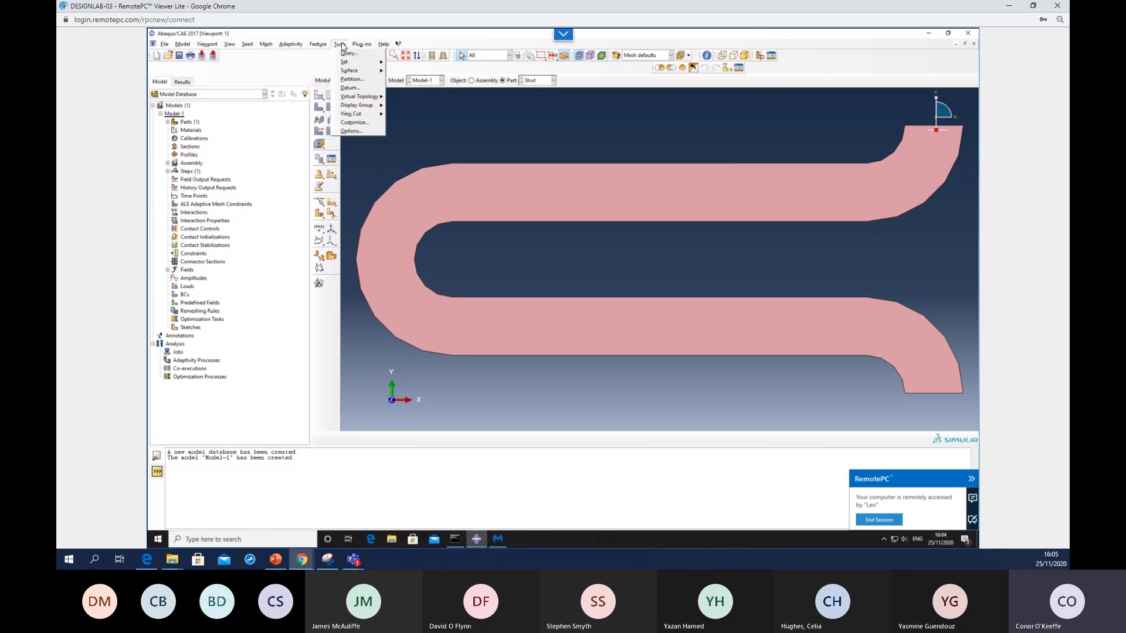
left_click(362, 78)
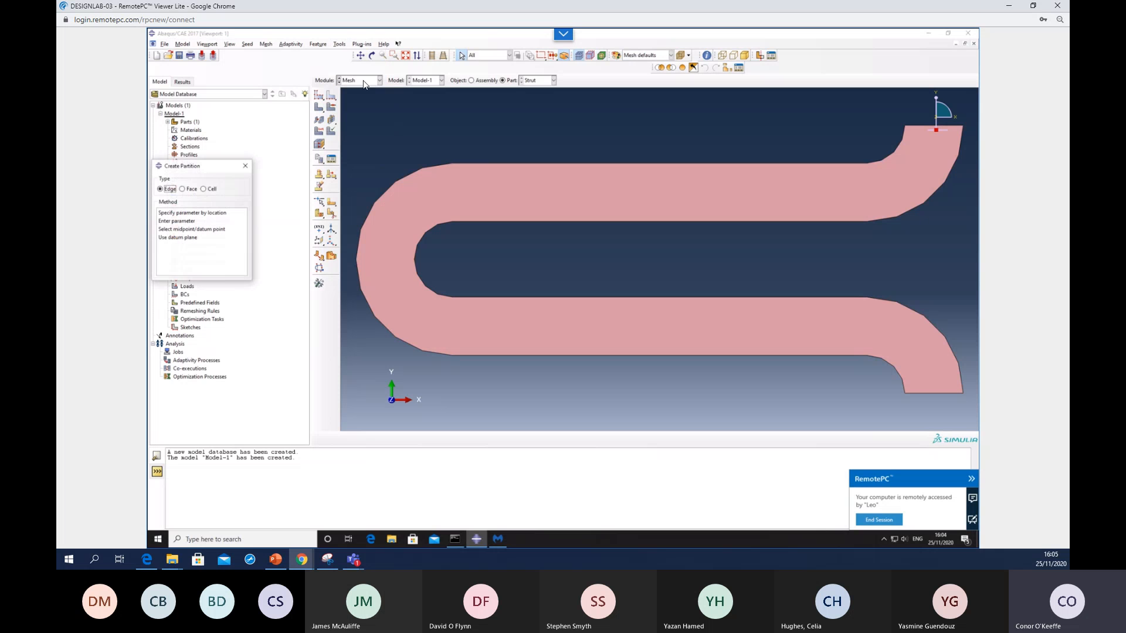
left_click(185, 190)
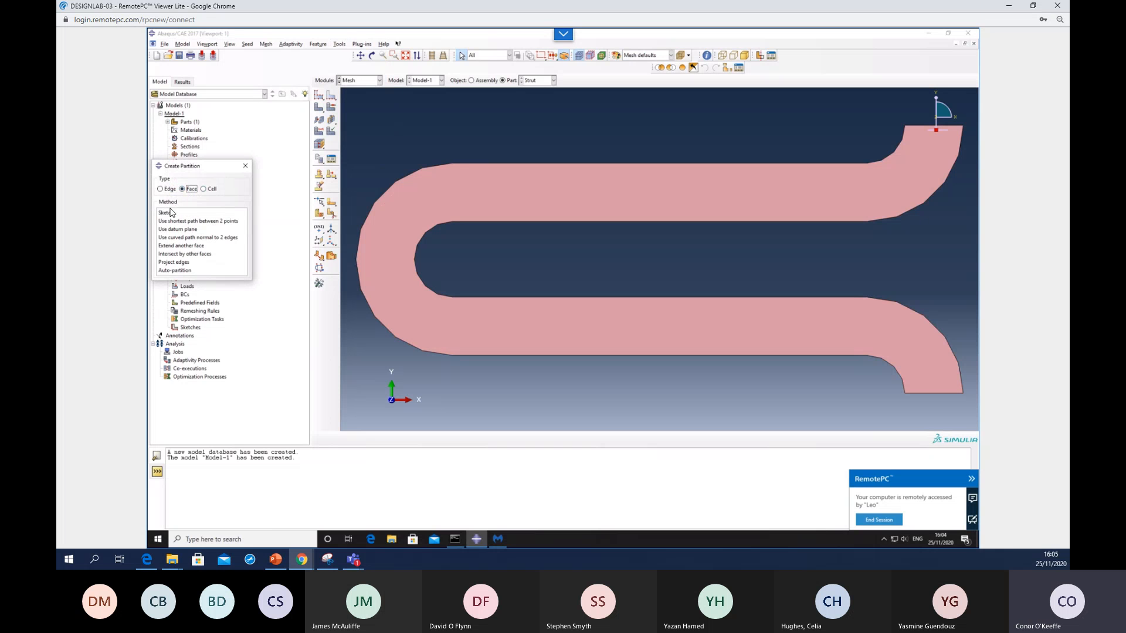
left_click(173, 212)
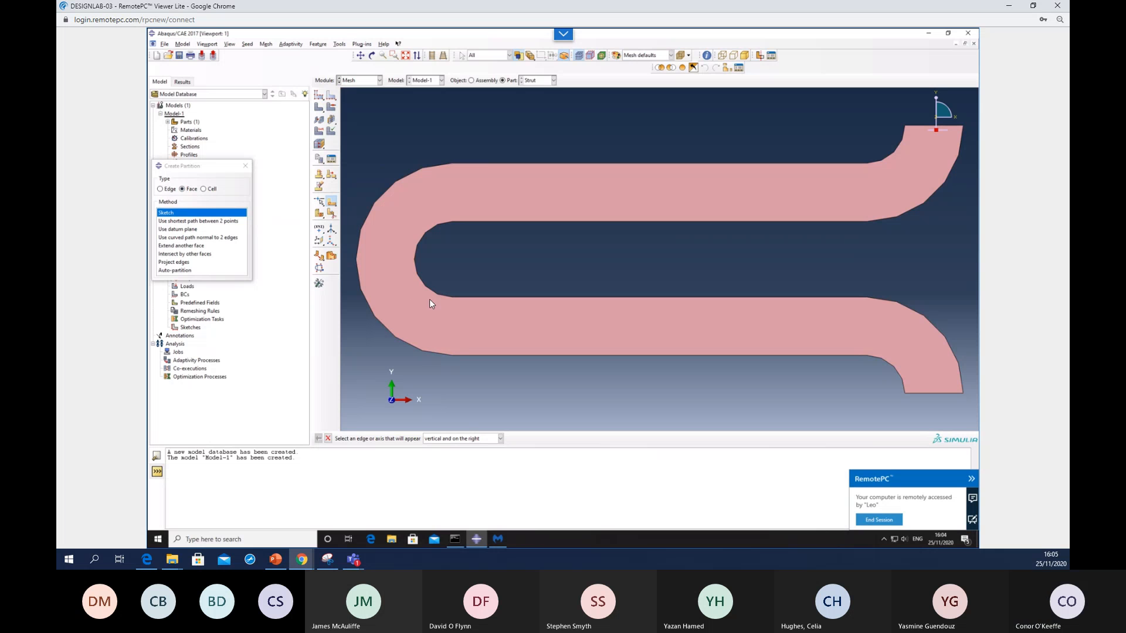
left_click(500, 439)
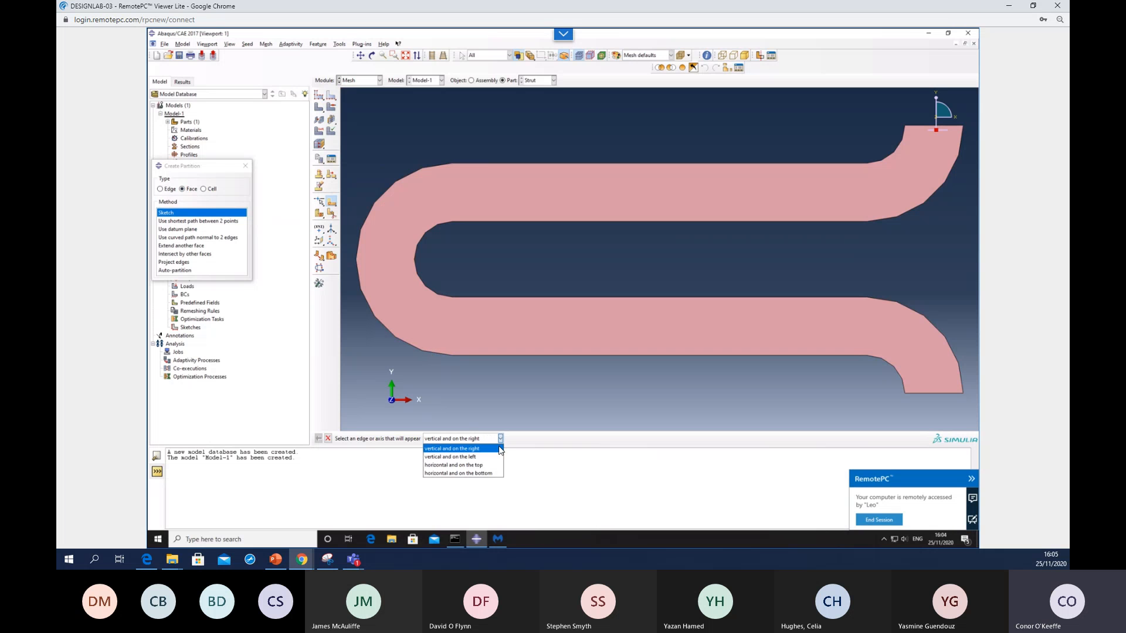
left_click(491, 465)
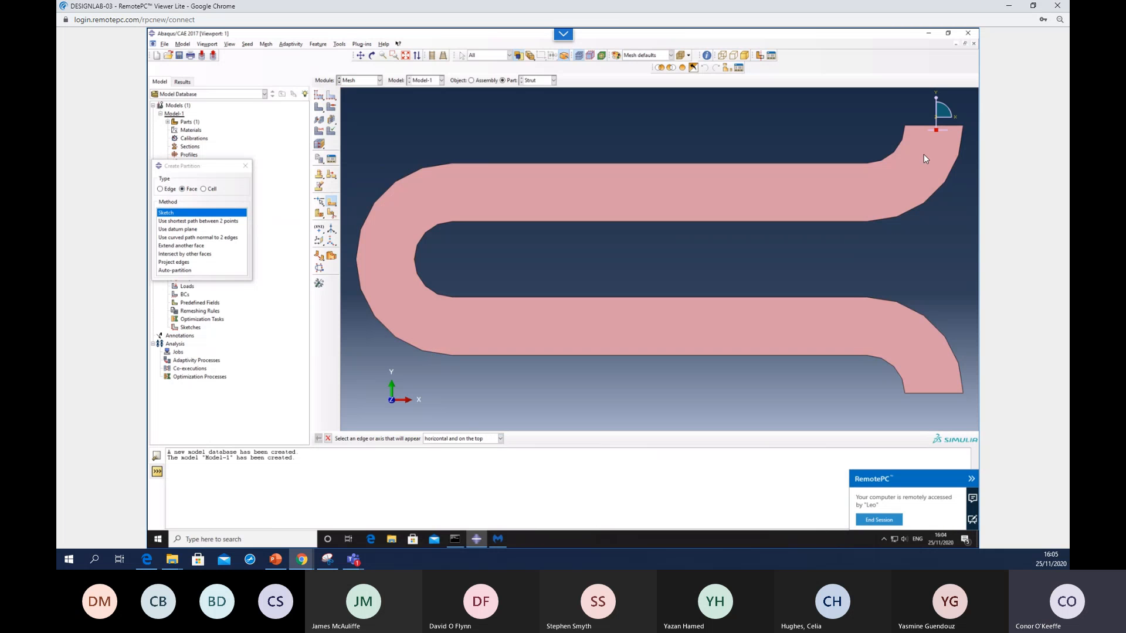
left_click(921, 125)
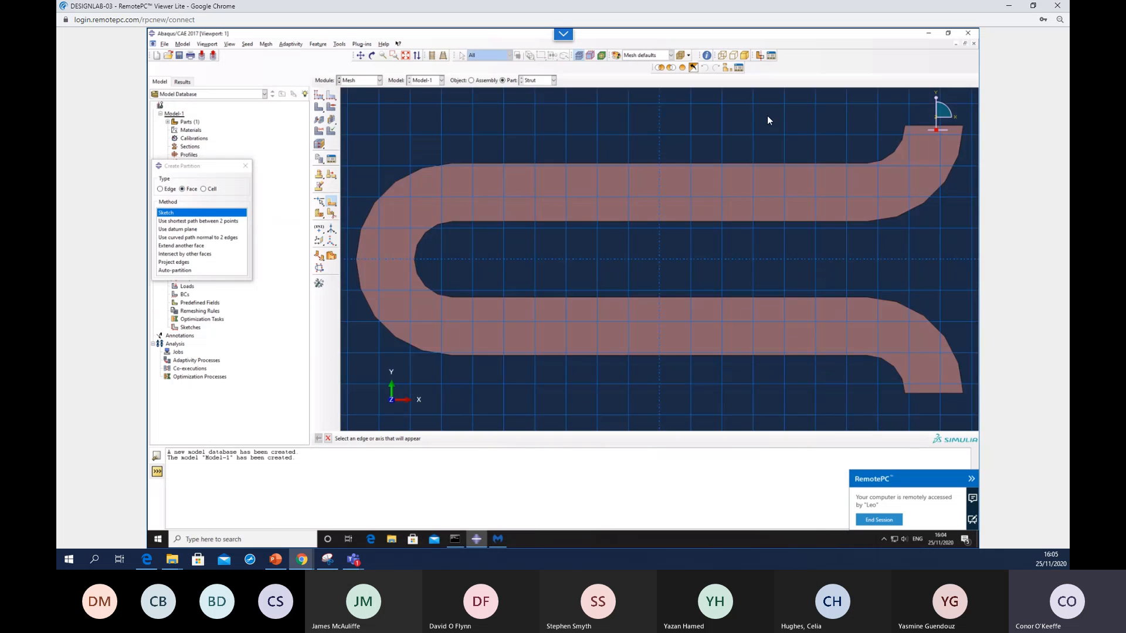
left_click(245, 167)
- Sketch partition lines across the U-bend: one horizontal at its middle and one vertical at each junction with the straight arms
left_click(331, 83)
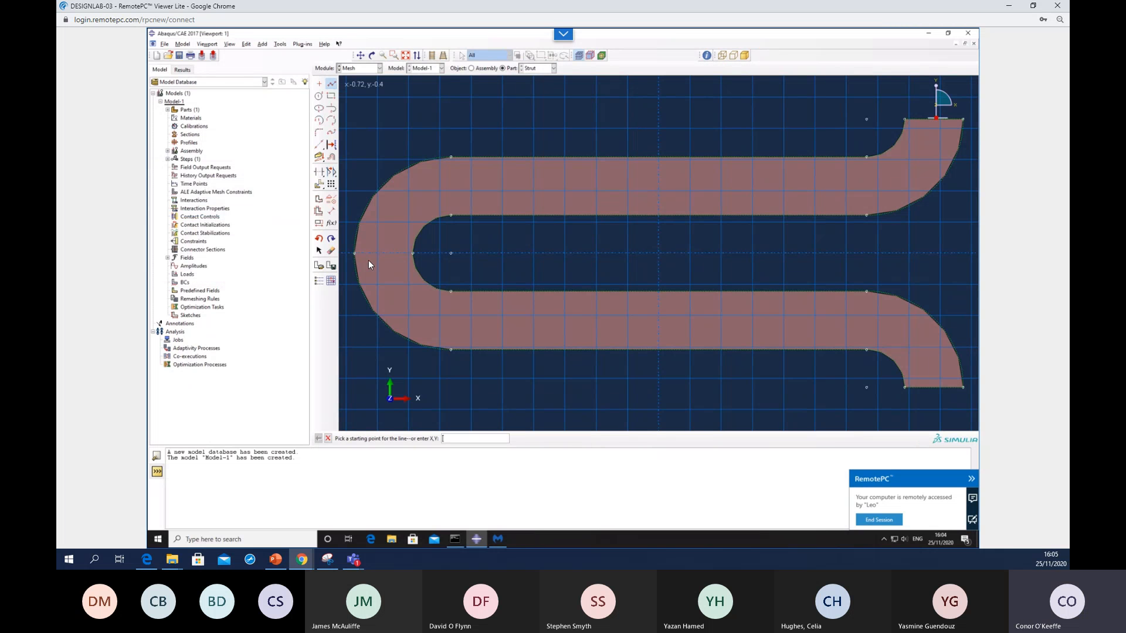
left_click(355, 254)
left_click(412, 254)
left_click(331, 84)
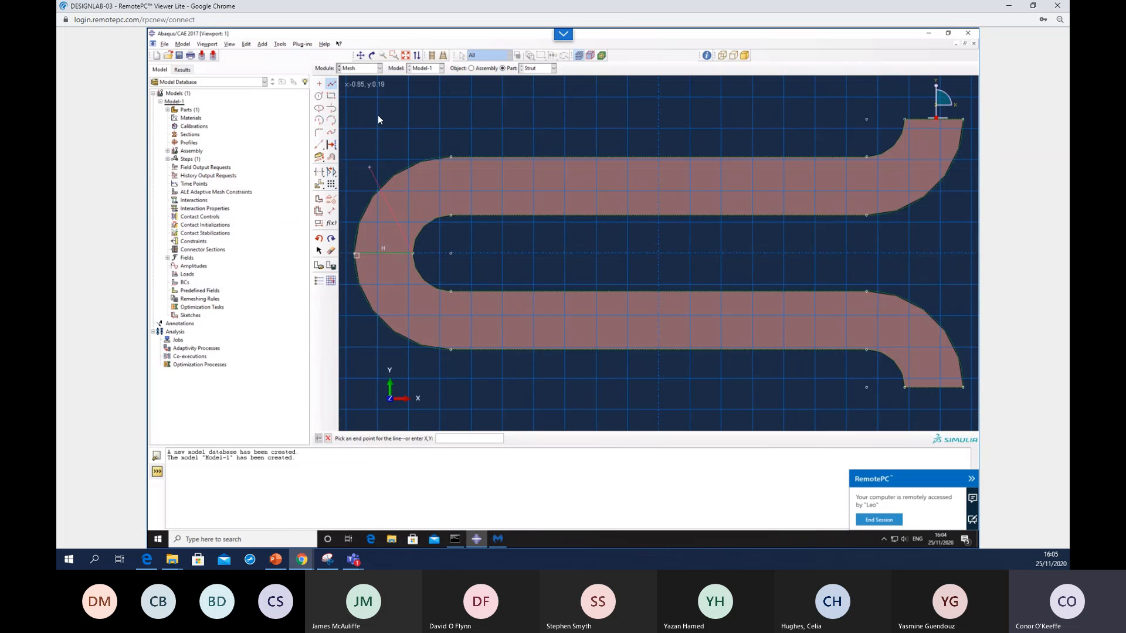
left_click(450, 157)
left_click(452, 215)
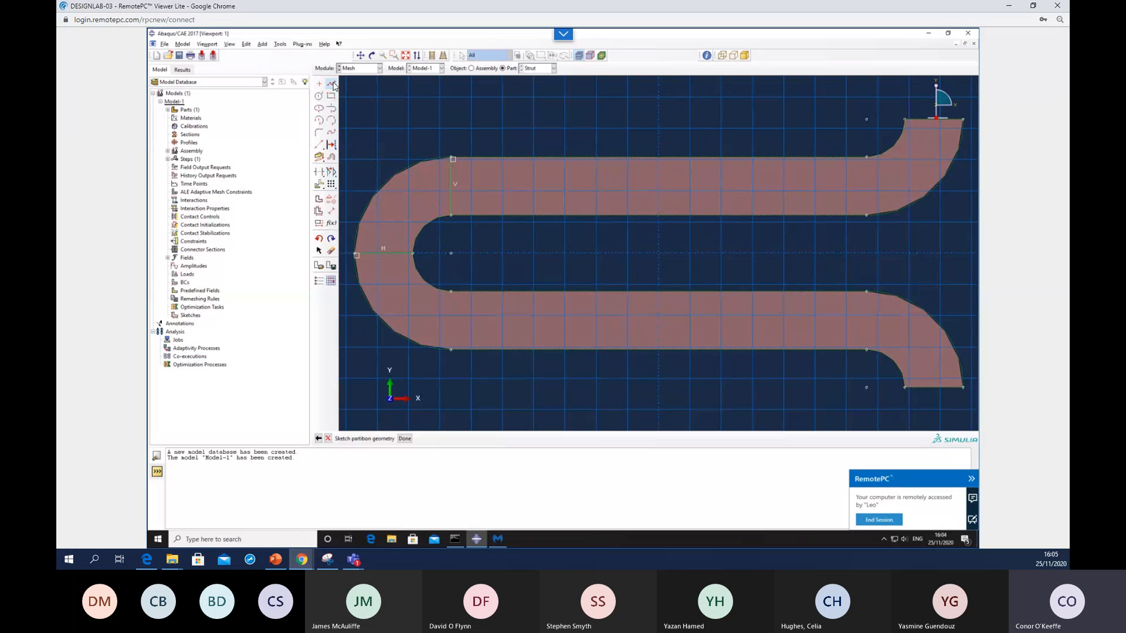
left_click(450, 291)
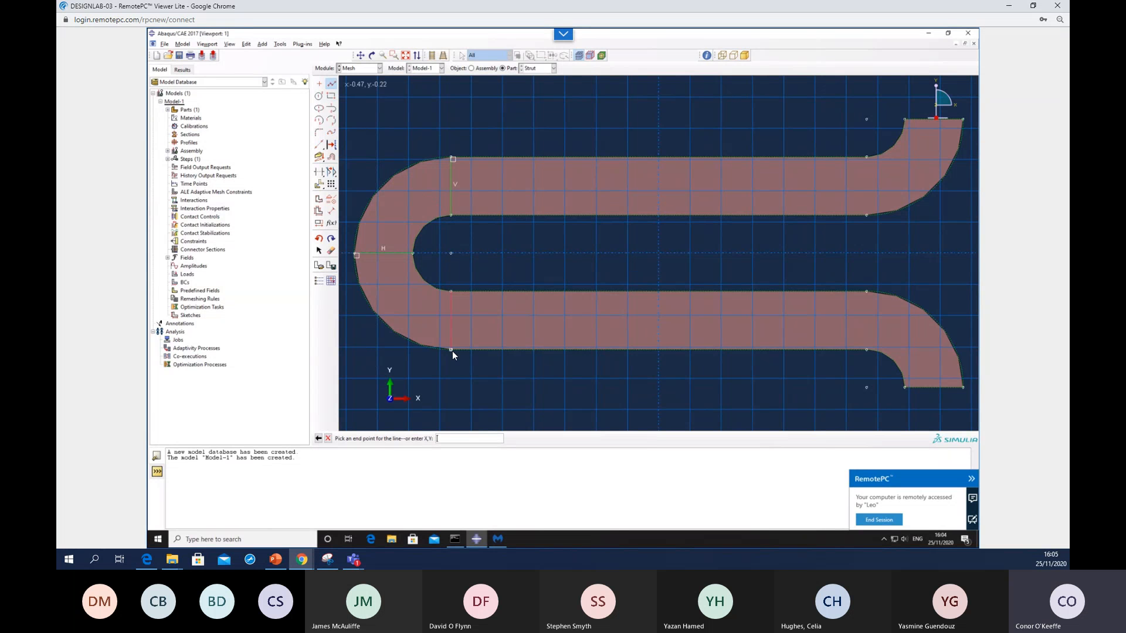
left_click(451, 349)
- Sketch vertical partition lines where both straight arms meet the curved ends, and finish the partition sketch
double_click(332, 84)
left_click(866, 158)
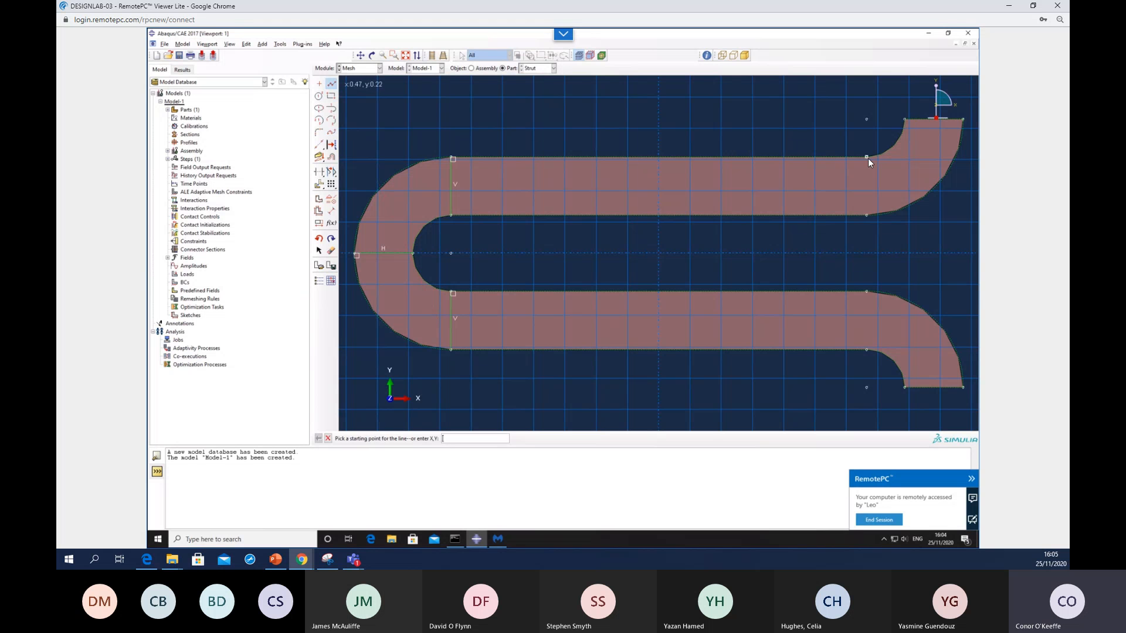
left_click(866, 215)
double_click(332, 84)
left_click(867, 292)
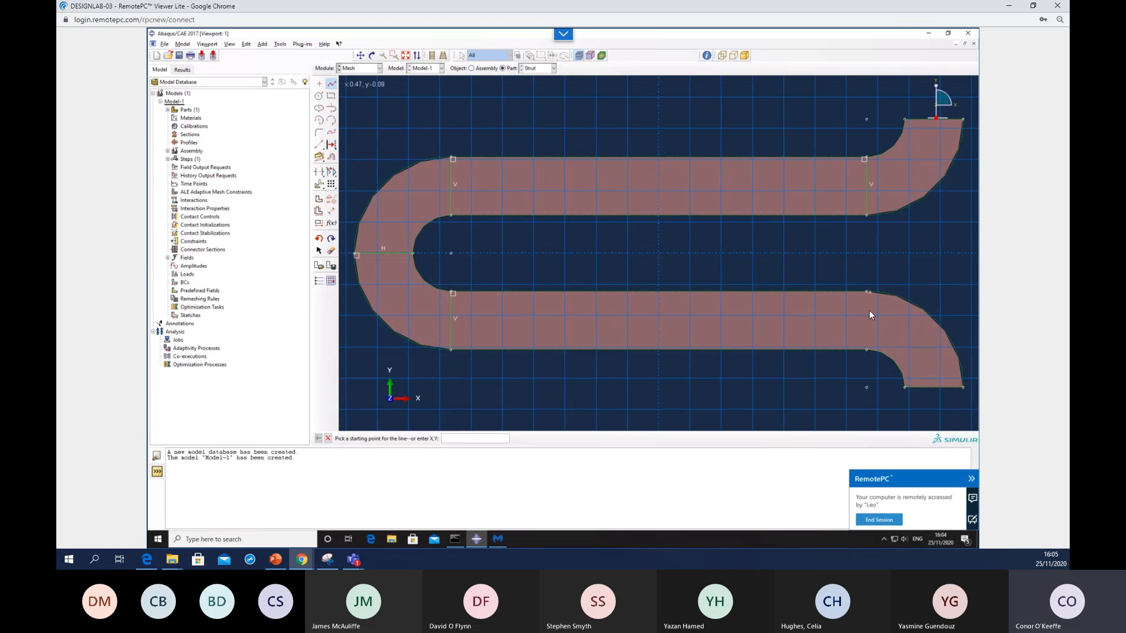
left_click(868, 350)
left_click(333, 83)
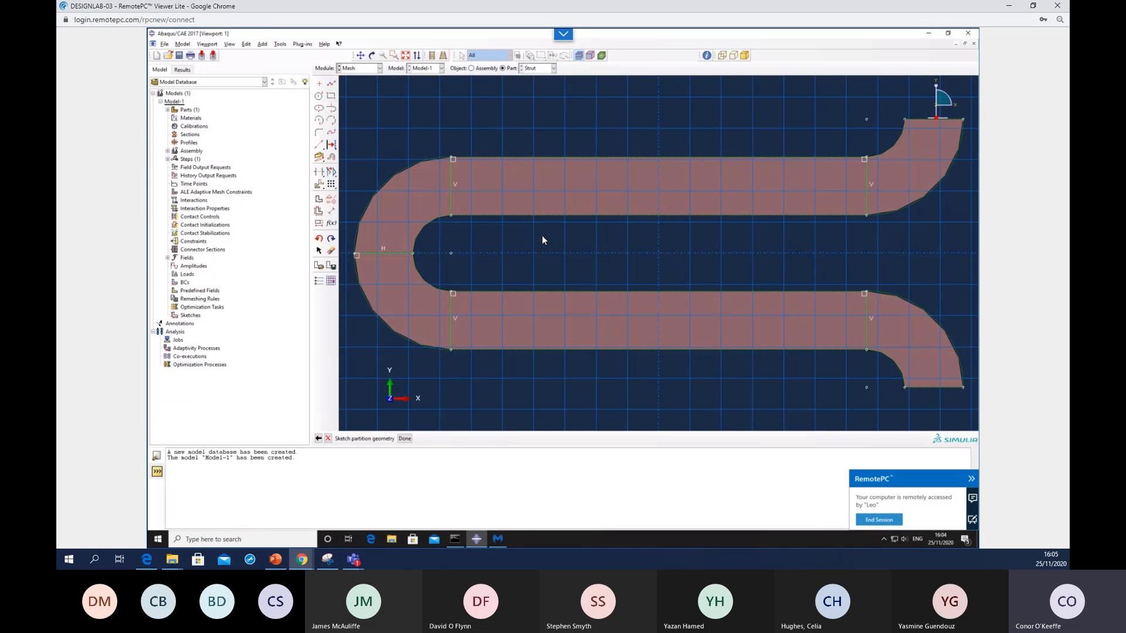
middle_click(643, 125)
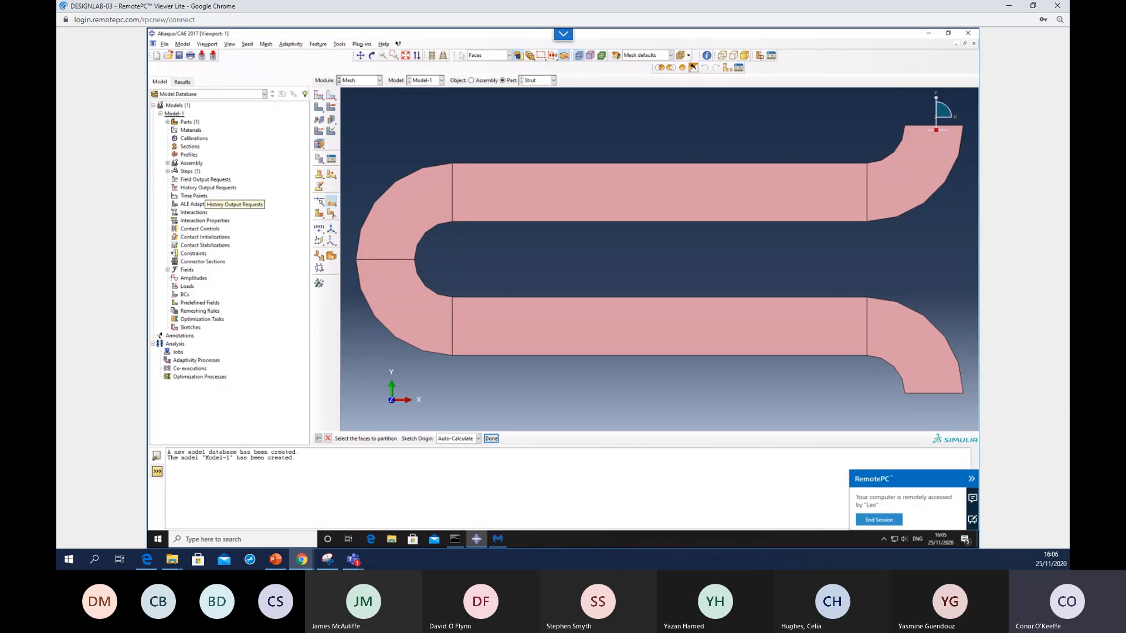
- Assign mesh controls with Quad element shape and the Structured technique to all regions of the strut
left_click(332, 109)
left_click_drag(350, 102, 968, 407)
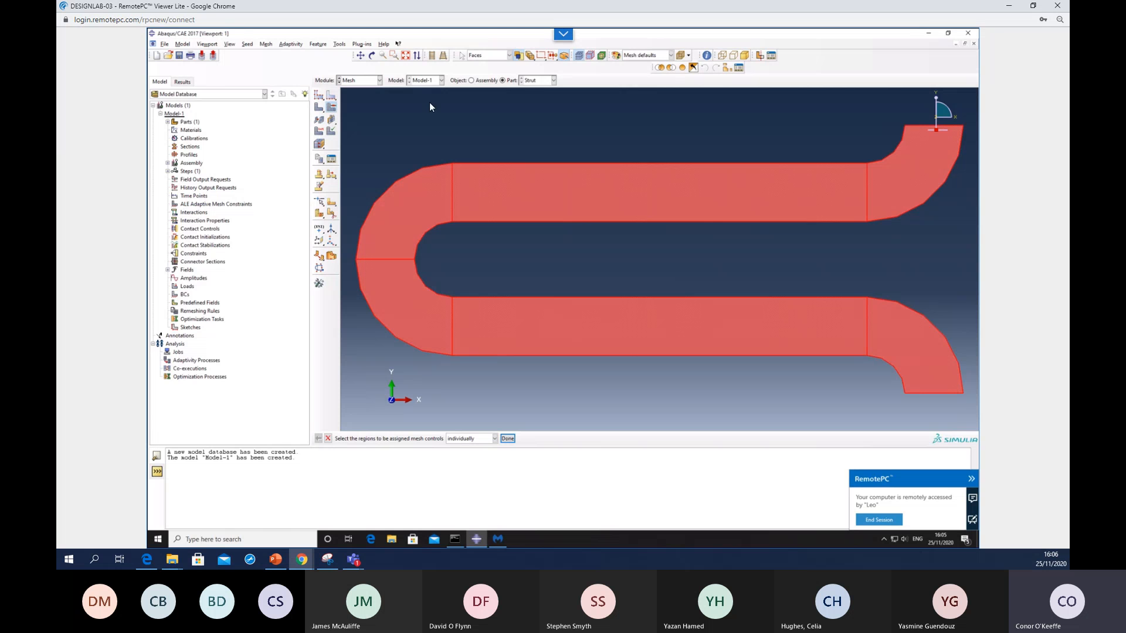
middle_click(457, 128)
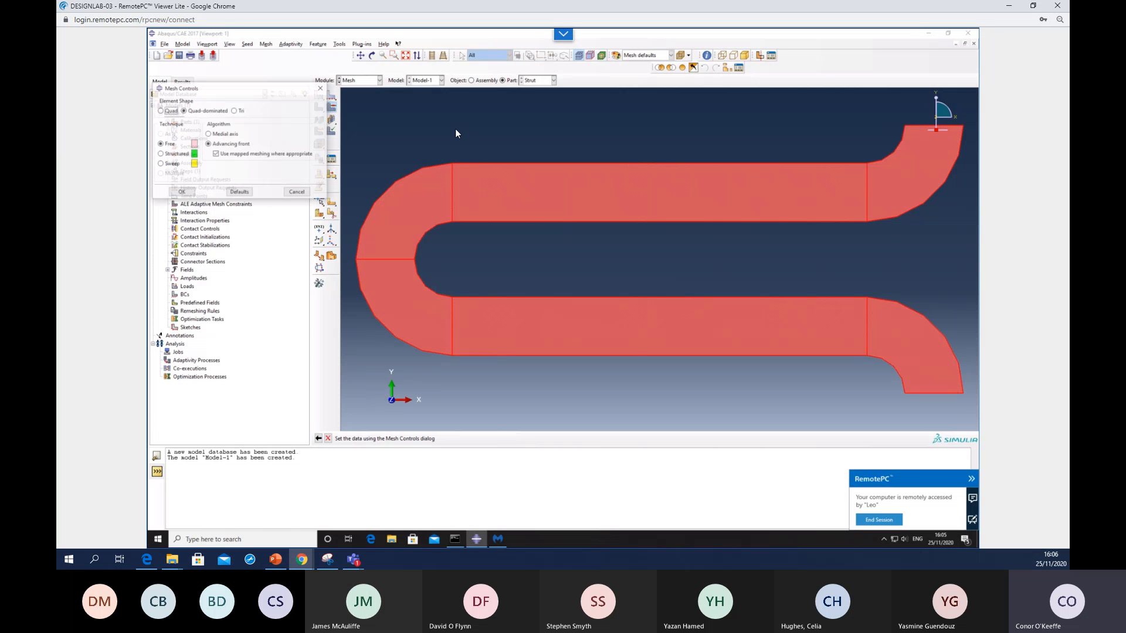
left_click(160, 111)
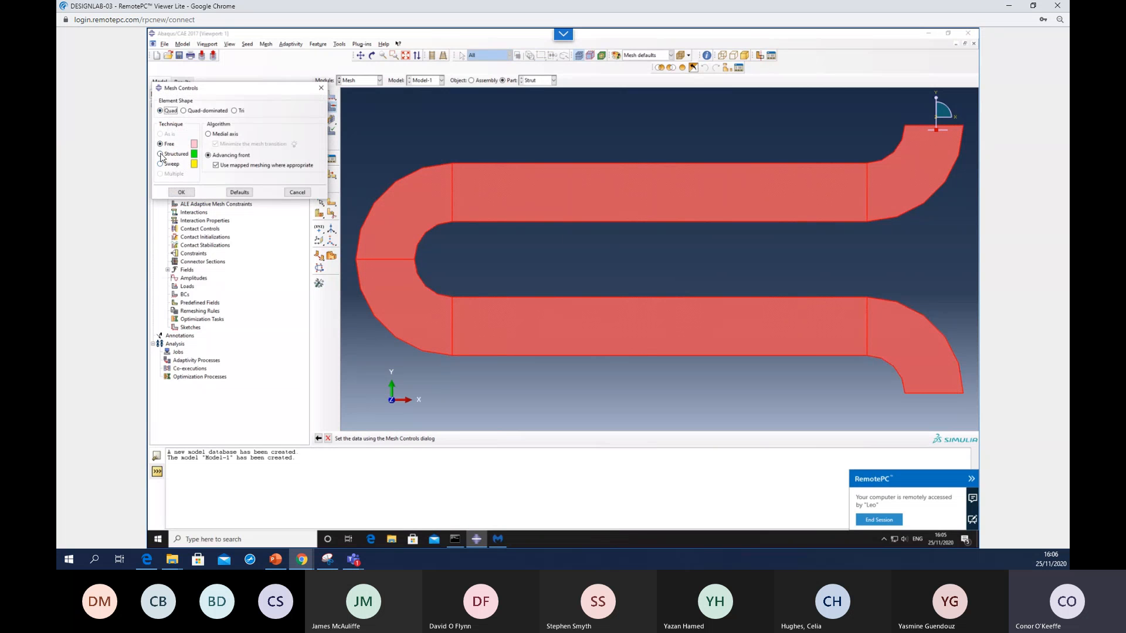
left_click(160, 154)
left_click(181, 193)
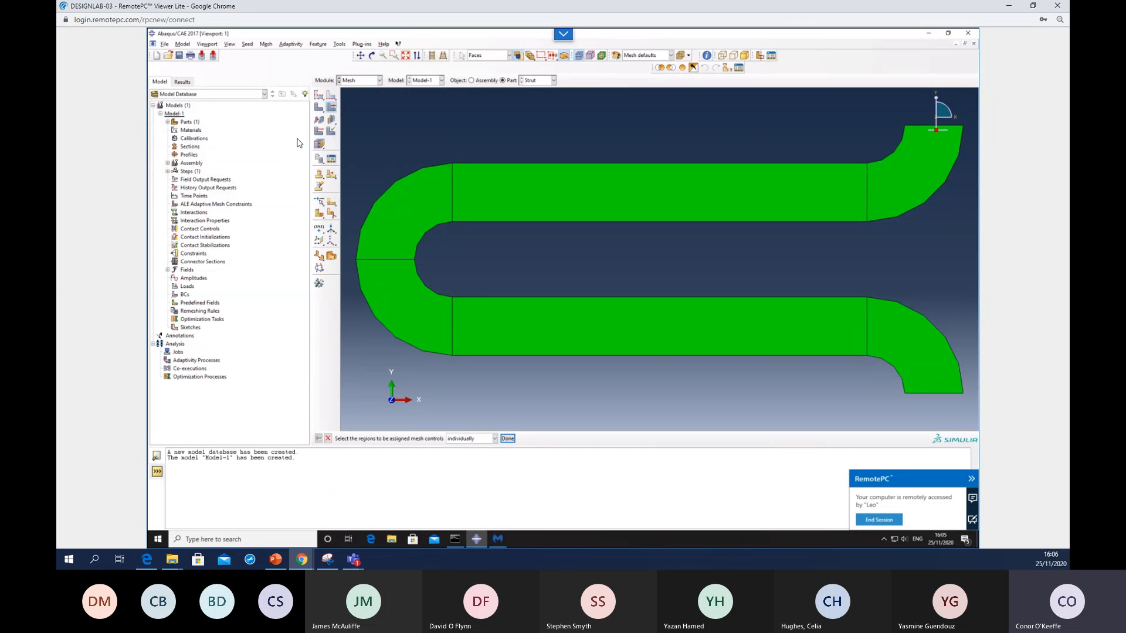
- Seed the whole strut with an approximate global size of 0.03
left_click(319, 95)
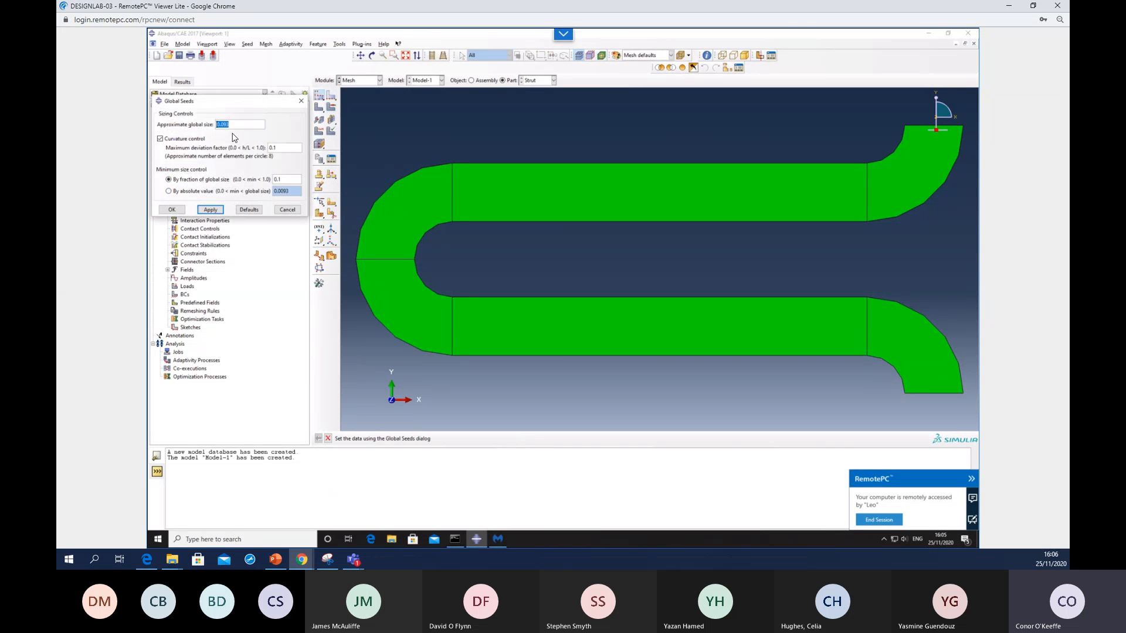
type("0.03")
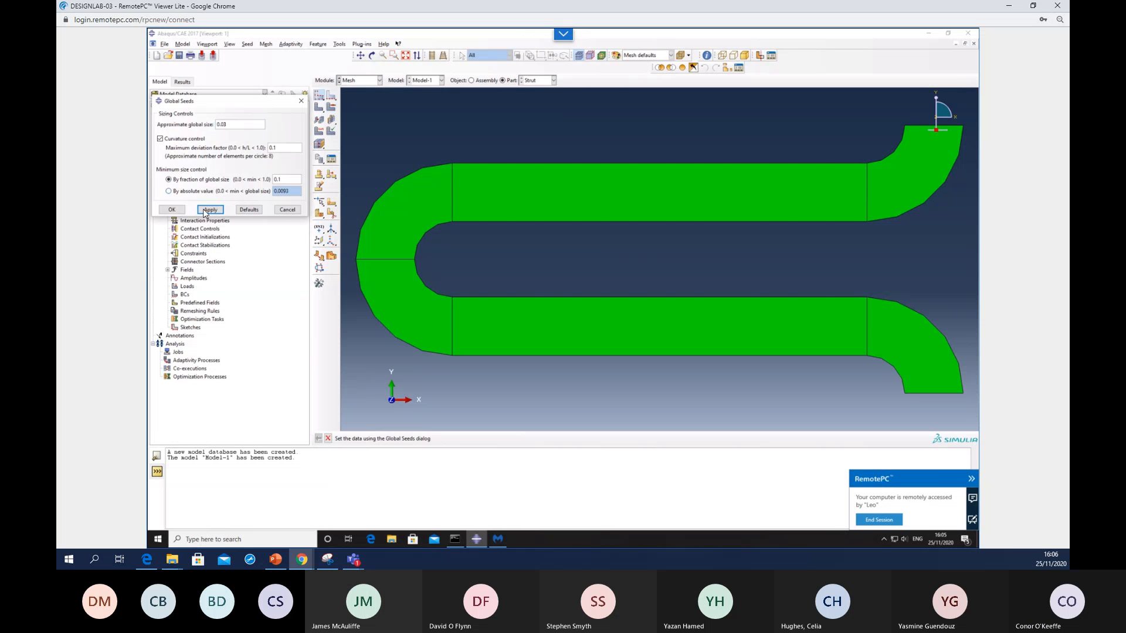
left_click(181, 212)
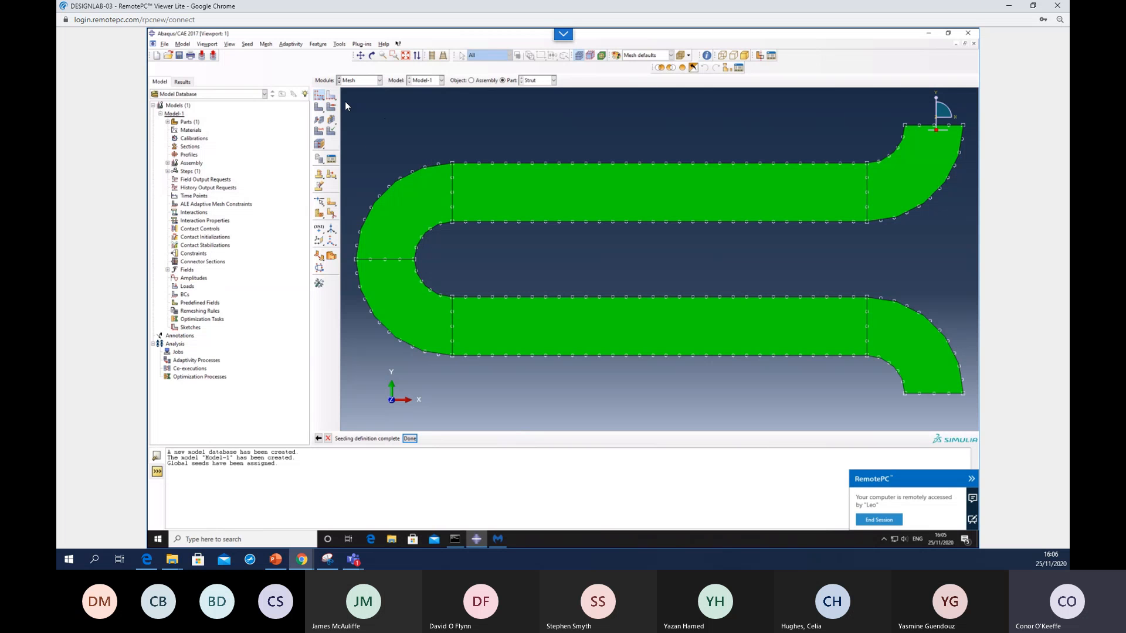
- Assign local seeds by number of elements, without bias, to all inner and outer curved edges of the bend and ends
left_click(332, 95)
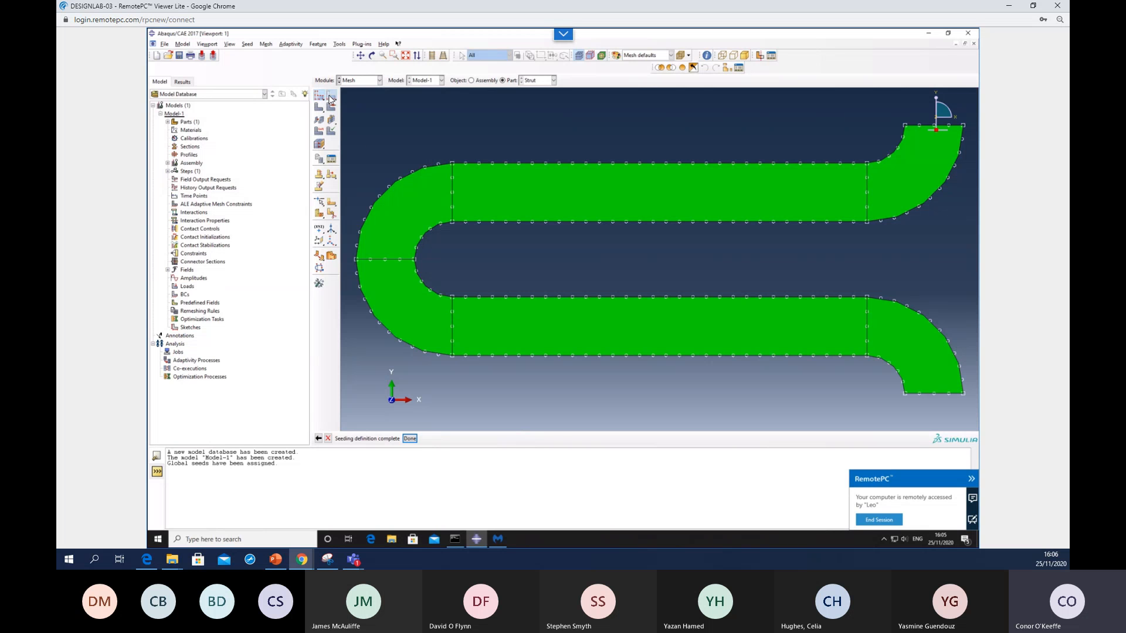
left_click(389, 188)
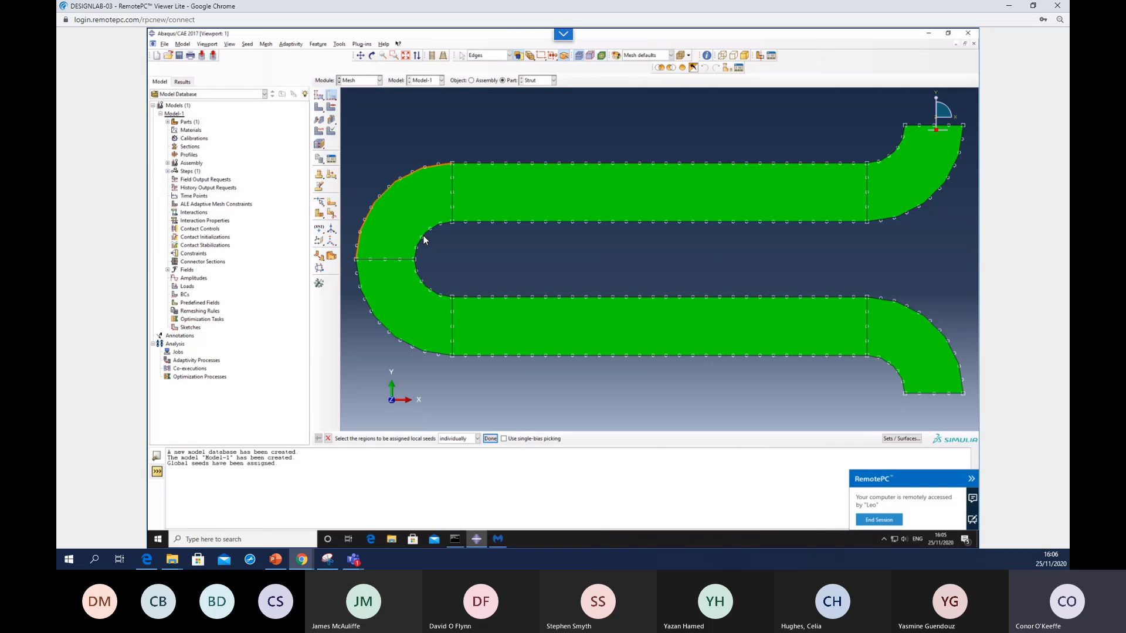
left_click(375, 315, "shift")
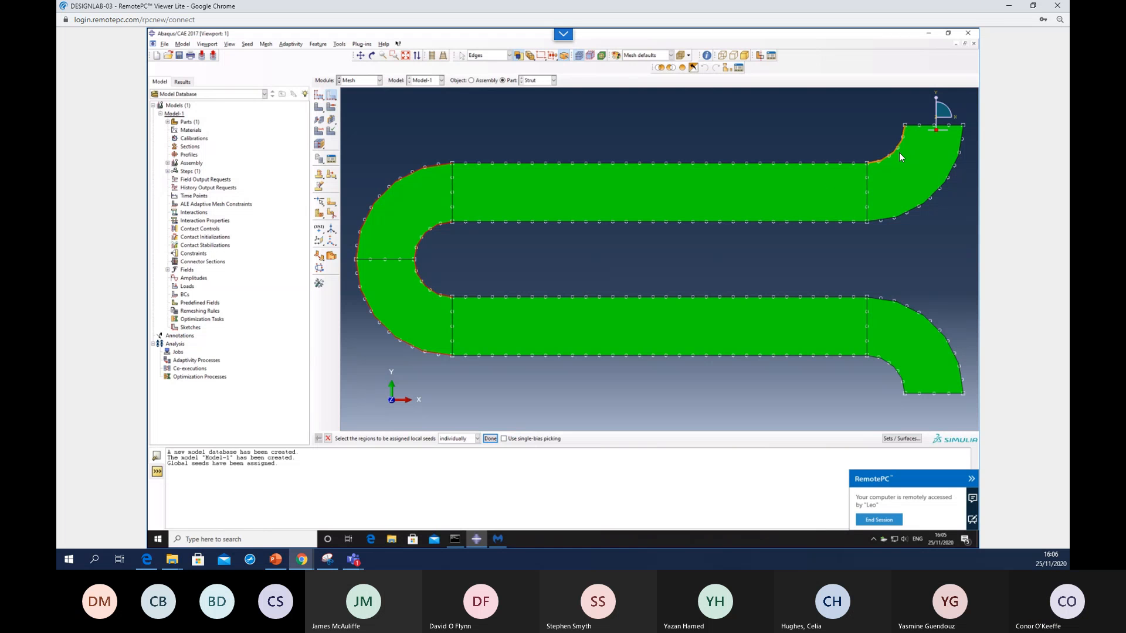
left_click(928, 202, "shift")
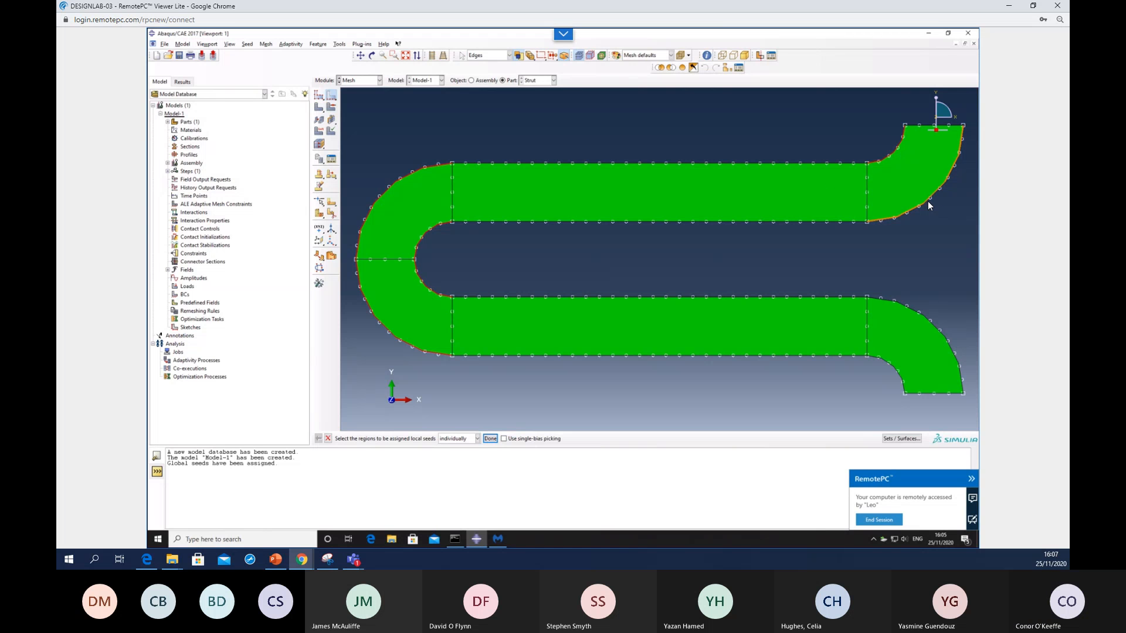
left_click(938, 326, "shift")
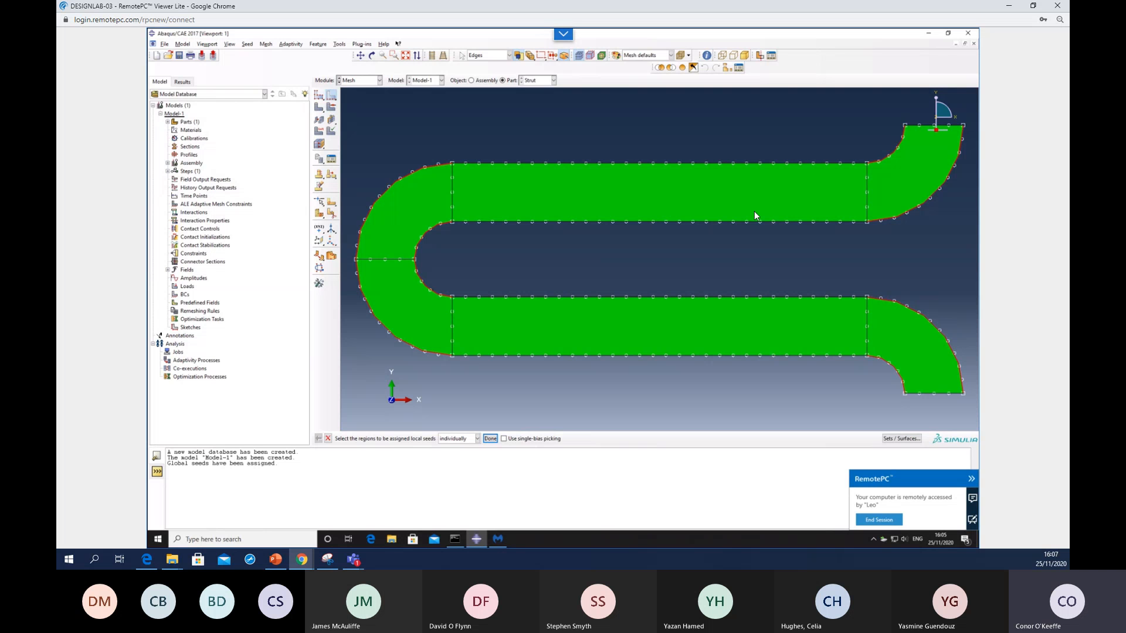
middle_click(552, 121)
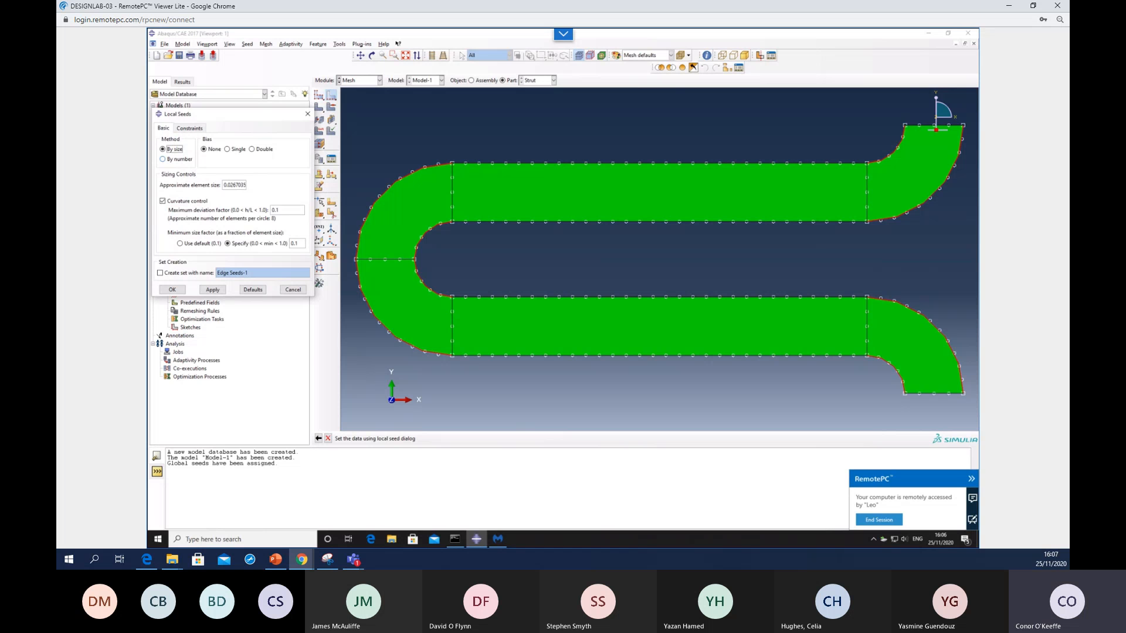
left_click(163, 159)
double_click(224, 184)
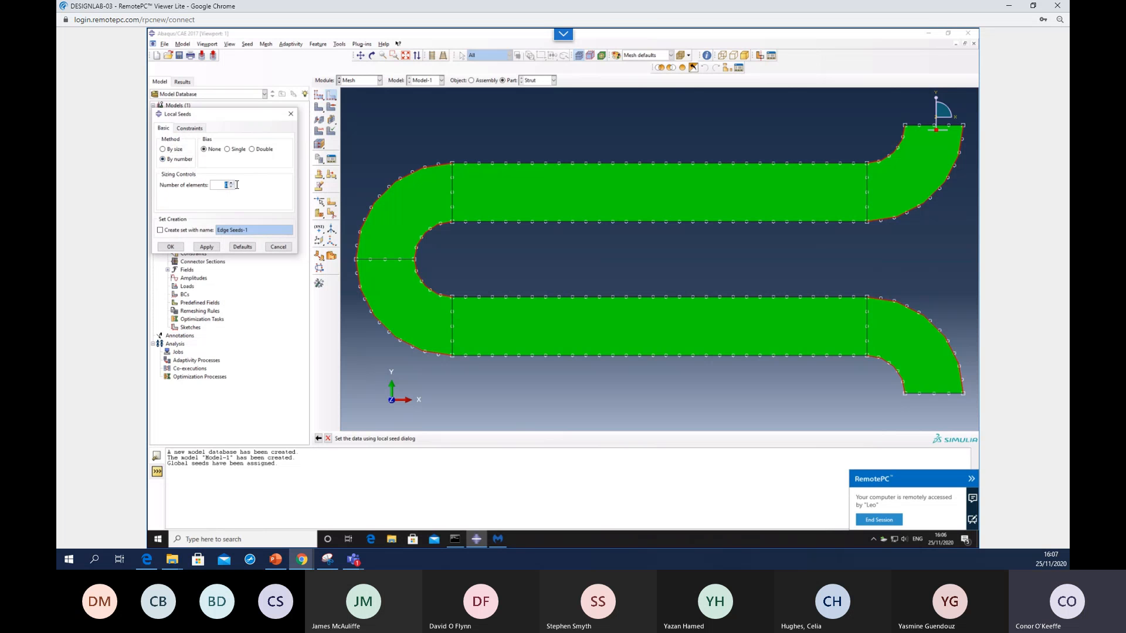
left_click(171, 247)
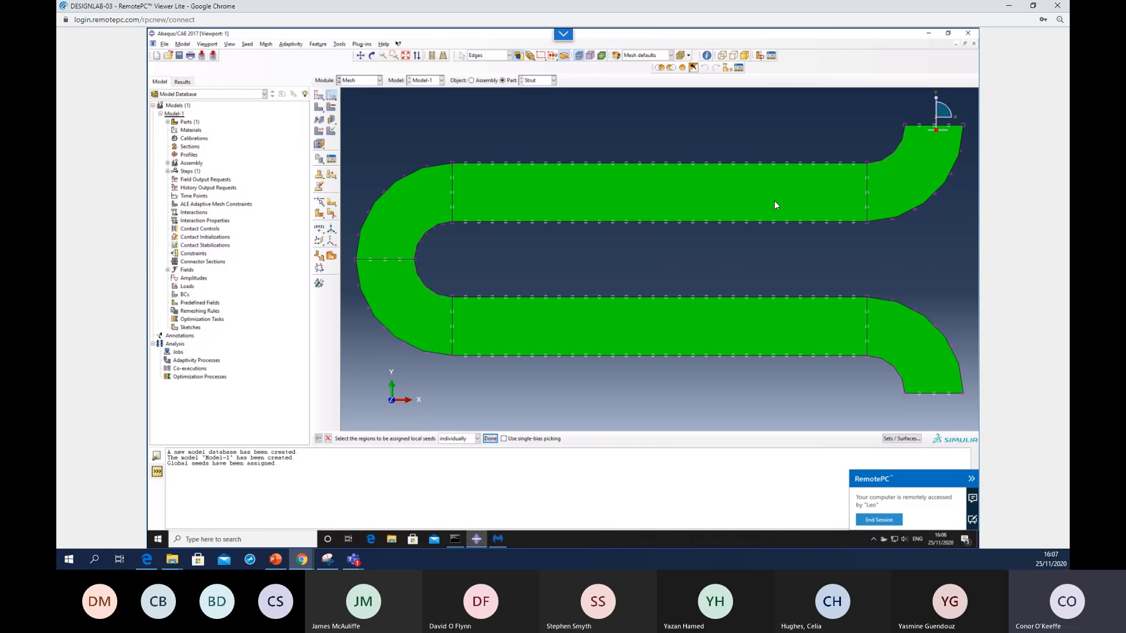
- Assign local seeds by number with double bias to the four long straight edges of the two arms, setting the element count and bias ratio
left_click(616, 163)
left_click(332, 95)
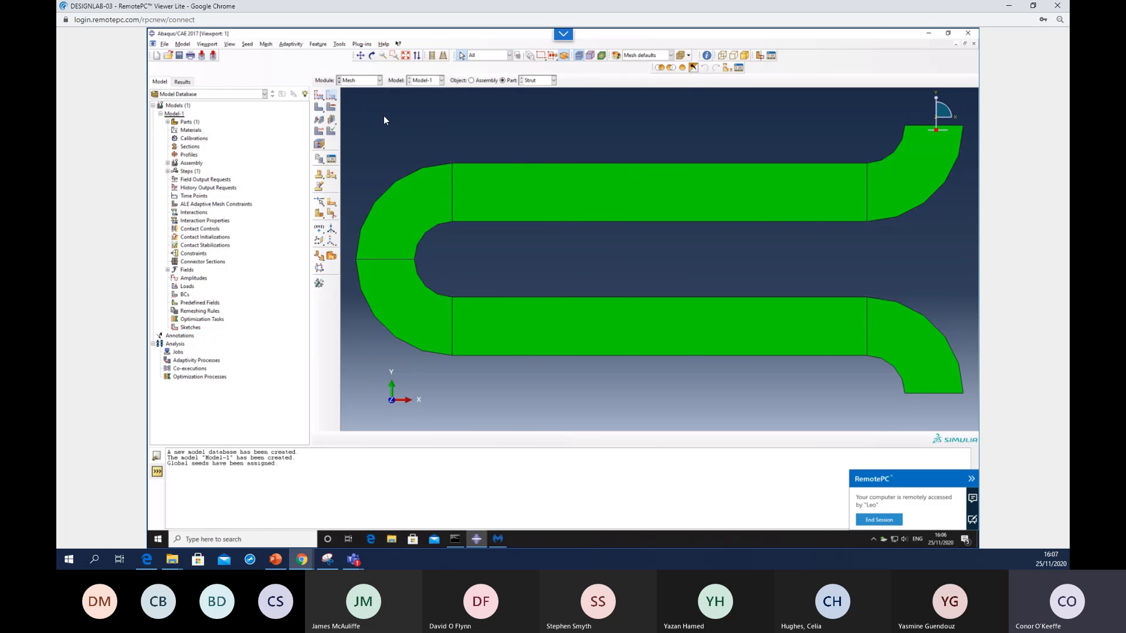
left_click(332, 96)
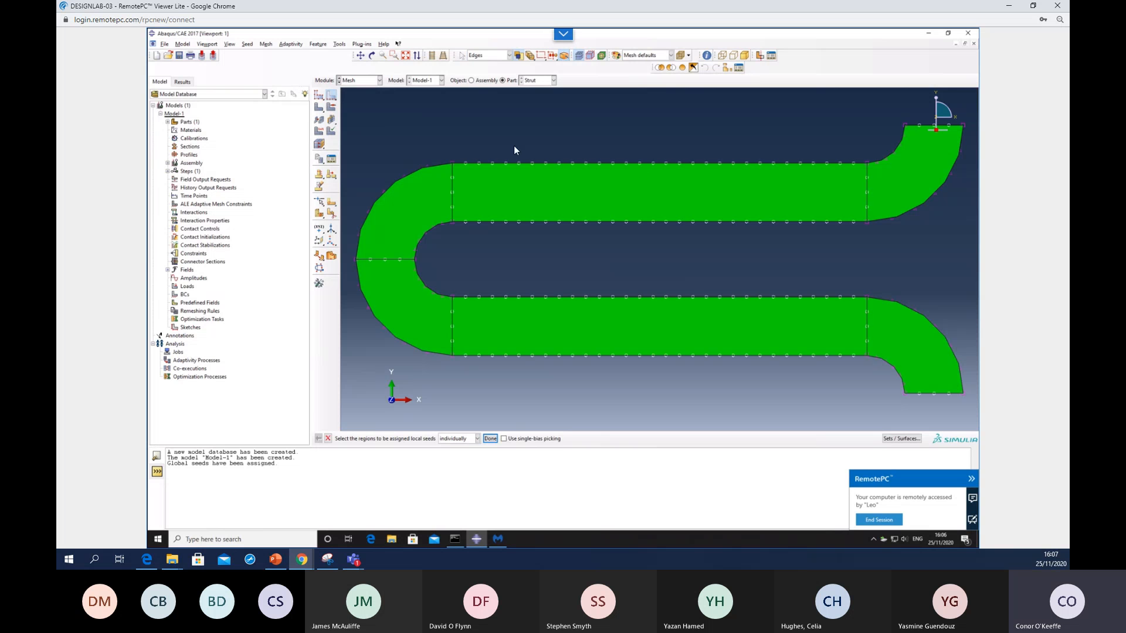
left_click(646, 163)
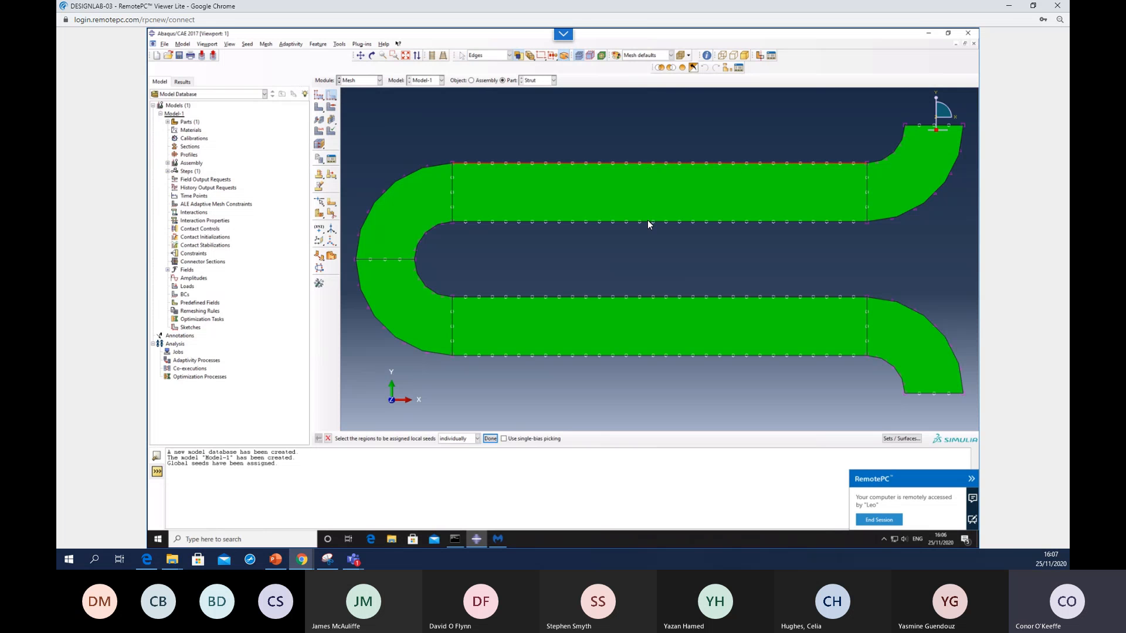
left_click(648, 221, "shift")
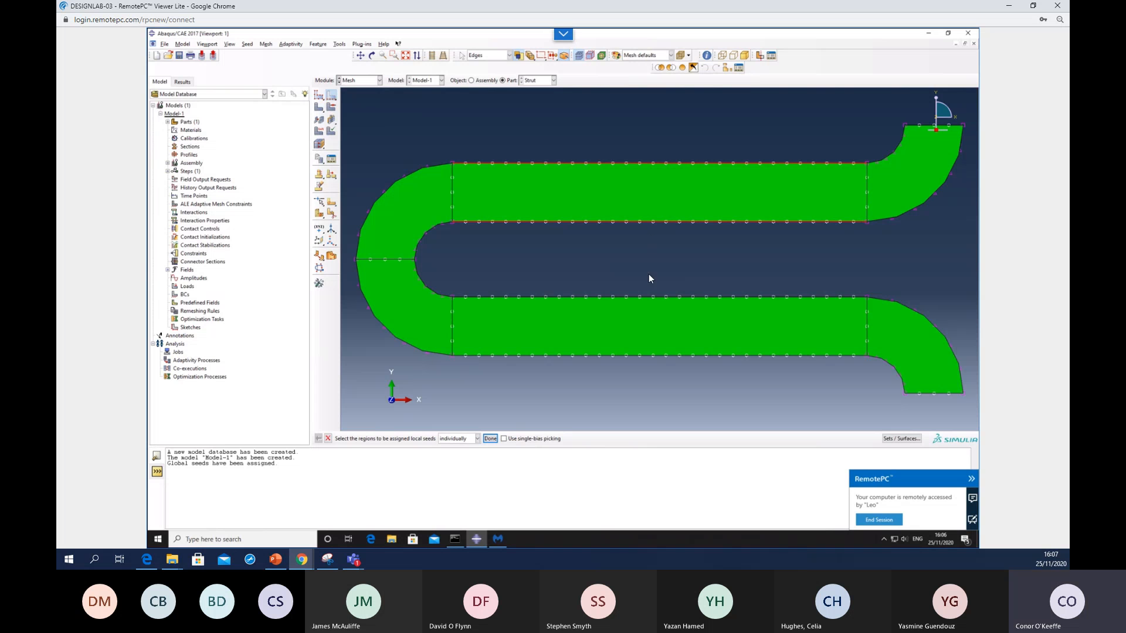
left_click(659, 298, "shift")
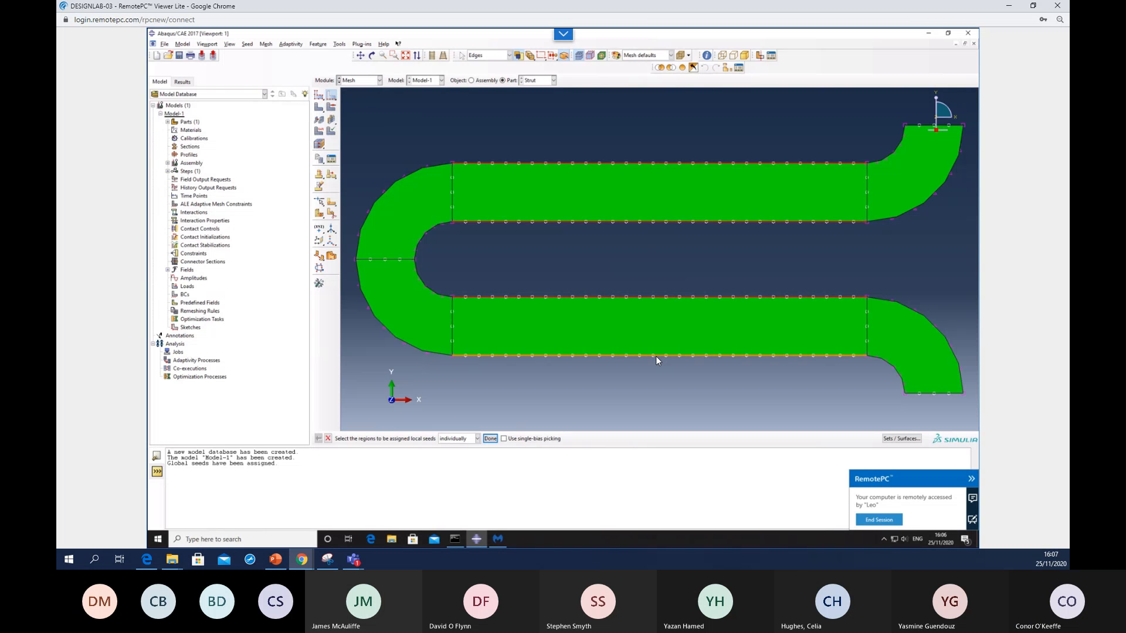
left_click(655, 357, "shift")
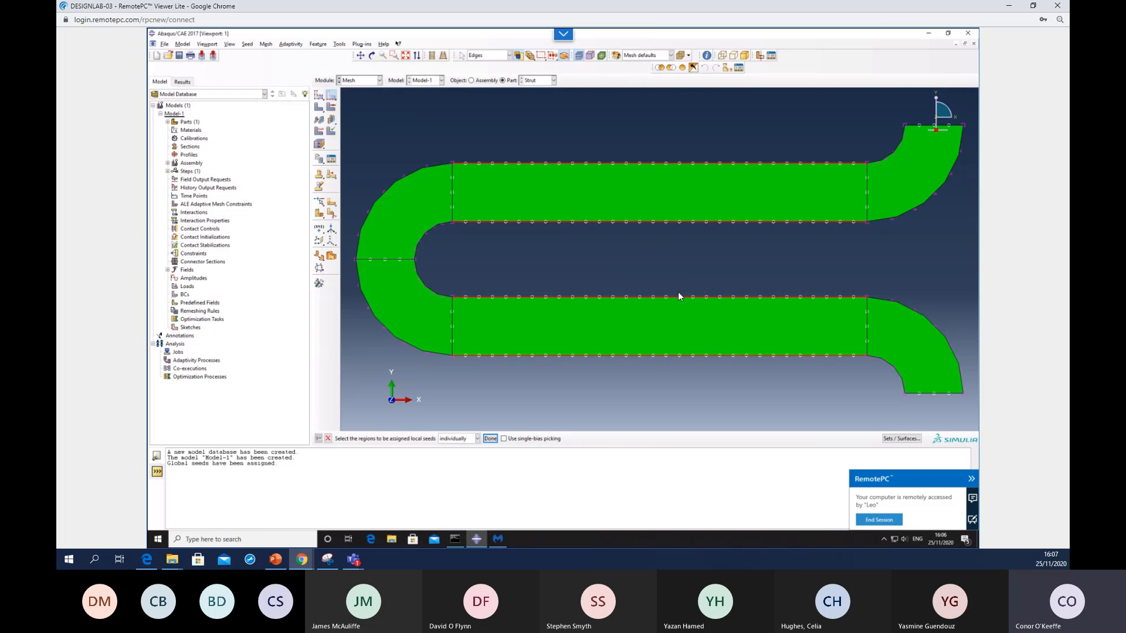
middle_click(514, 116)
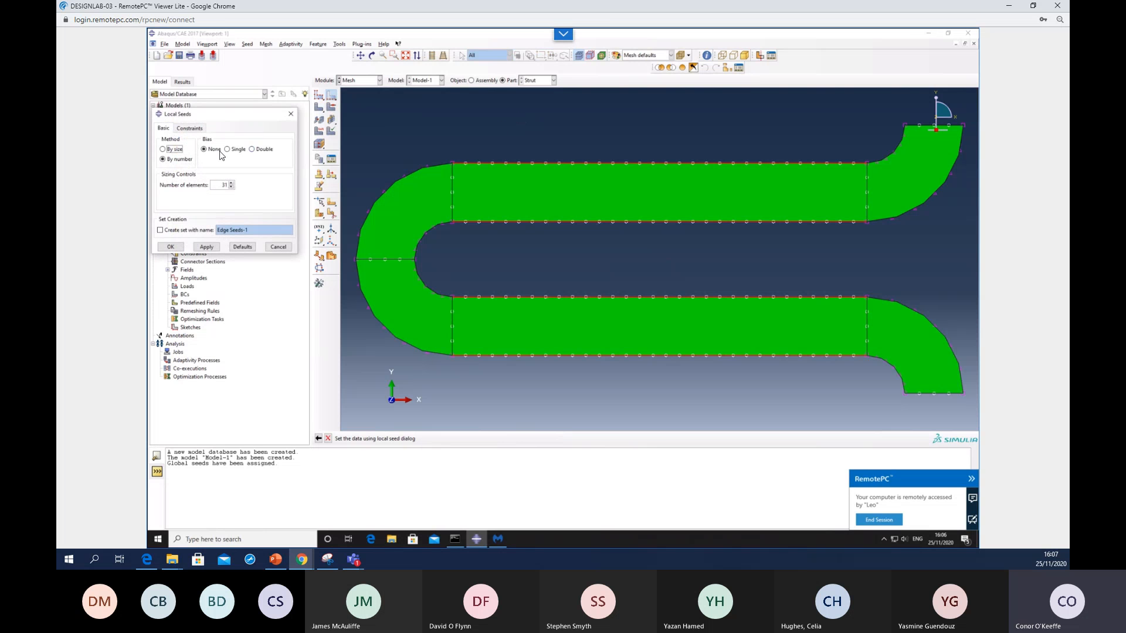
left_click(253, 149)
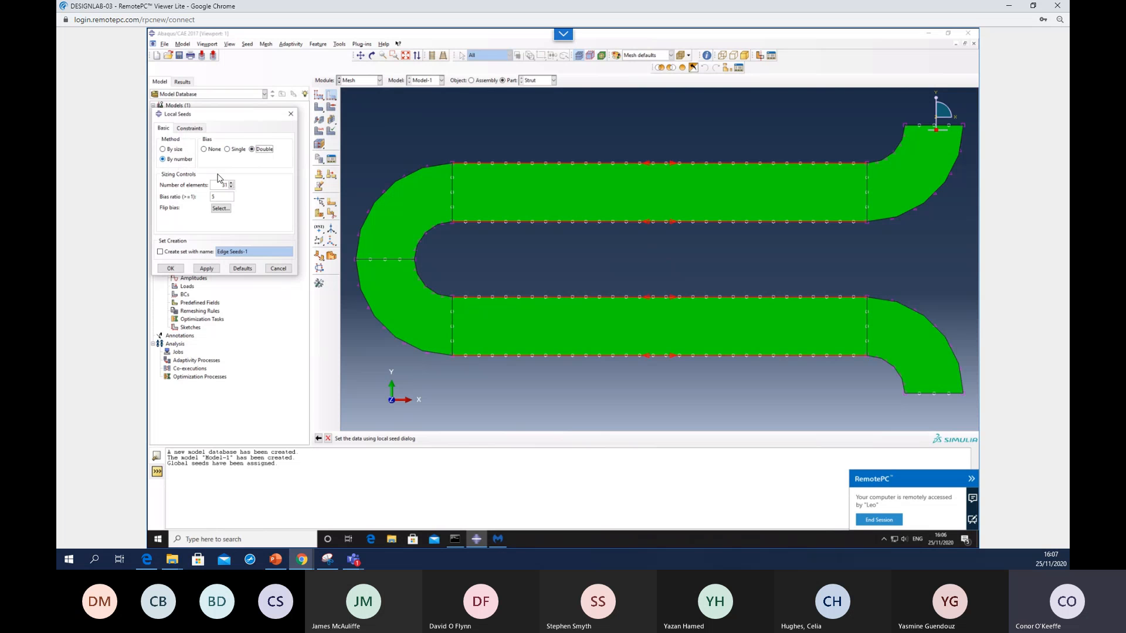
left_click_drag(218, 185, 234, 184)
type("1")
left_click_drag(217, 198, 200, 197)
left_click(170, 269)
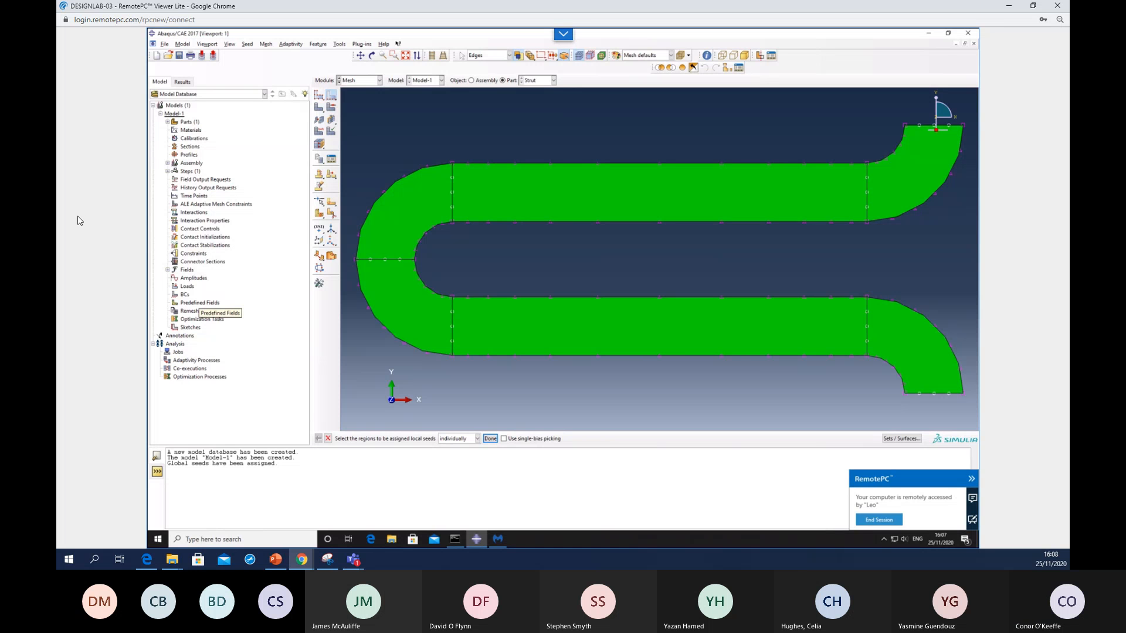
- Generate the mesh on the strut and create a mesh part from it named Strut-mesh-1
left_click(318, 107)
middle_click(559, 128)
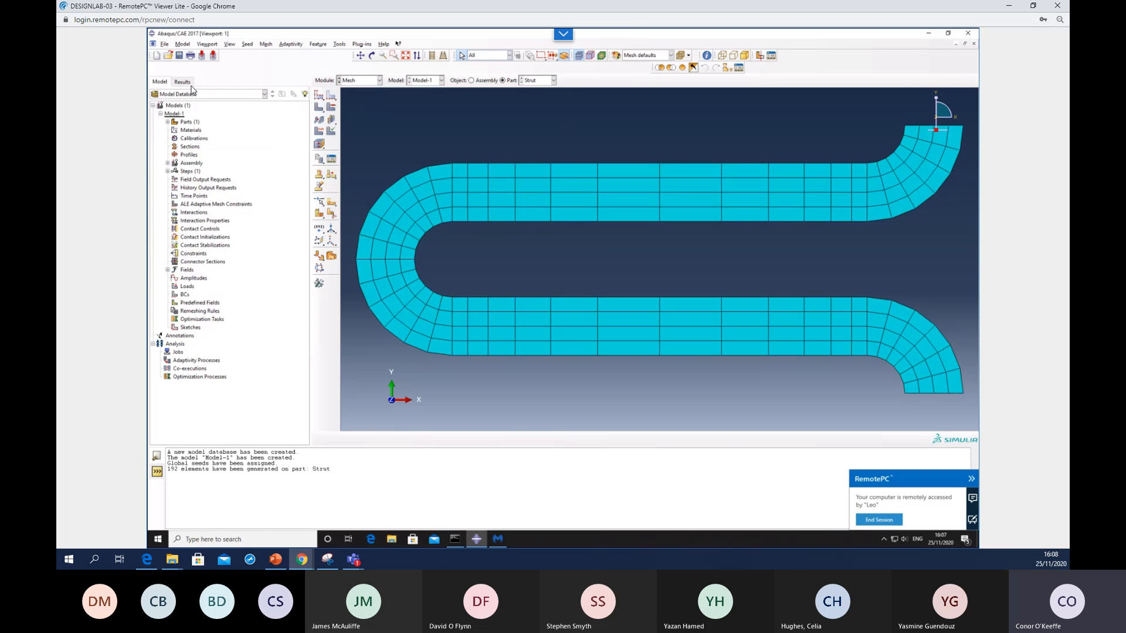
left_click(266, 45)
left_click(293, 161)
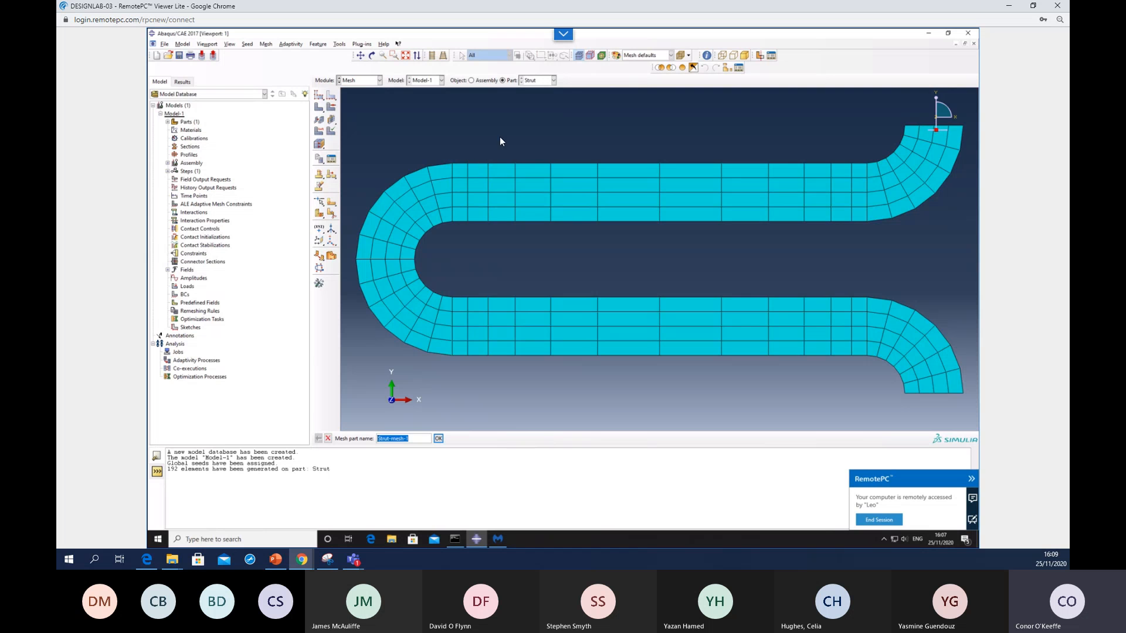
key("Return")
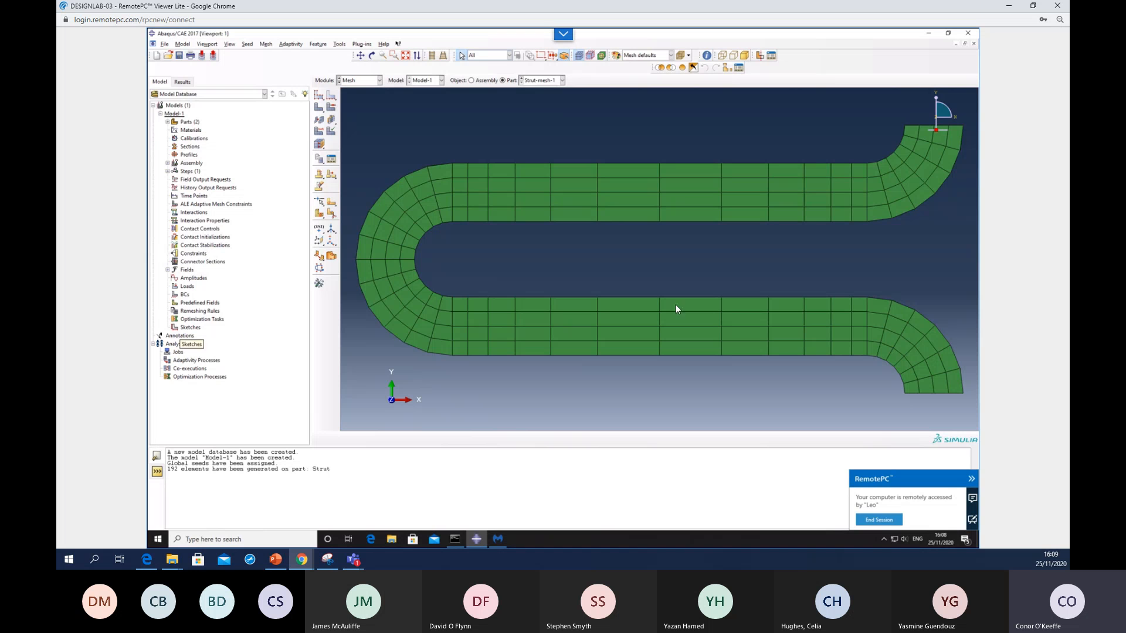
- Offset all element faces into 4 solid layers with 0.15 total thickness, sharing nodes with the base shell and deleting the base shell elements
left_click(319, 284)
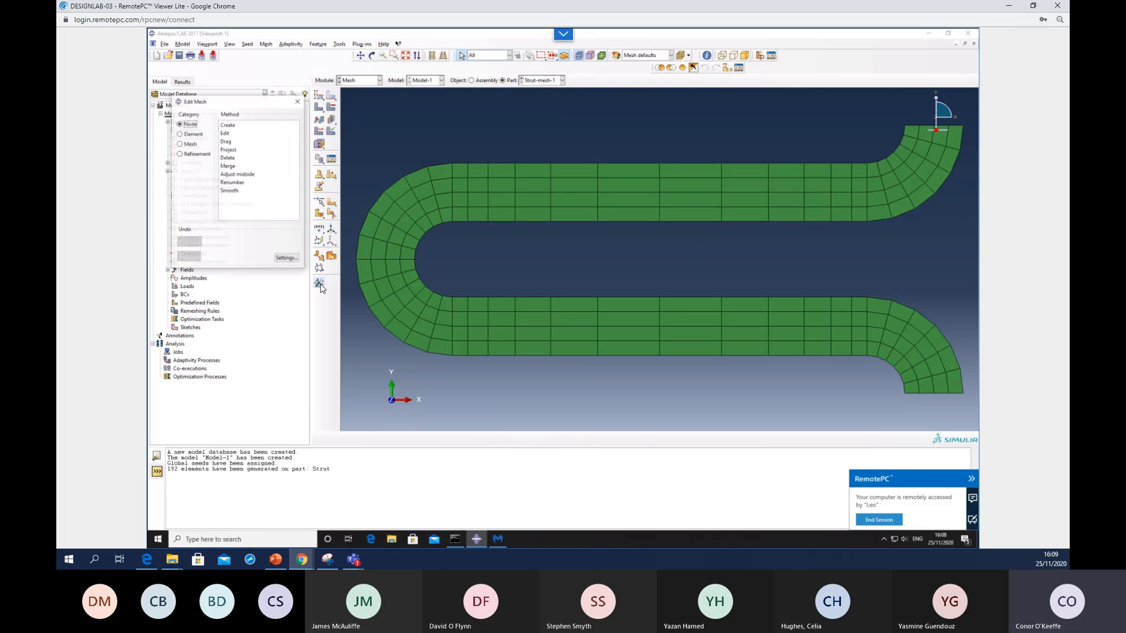
left_click(182, 145)
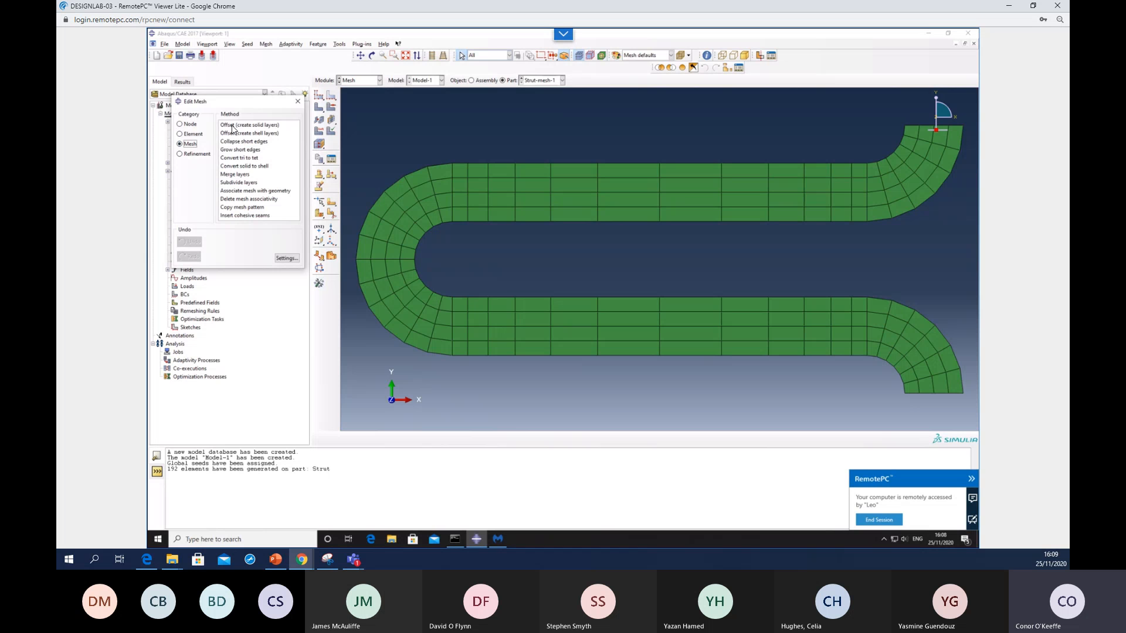
left_click(233, 125)
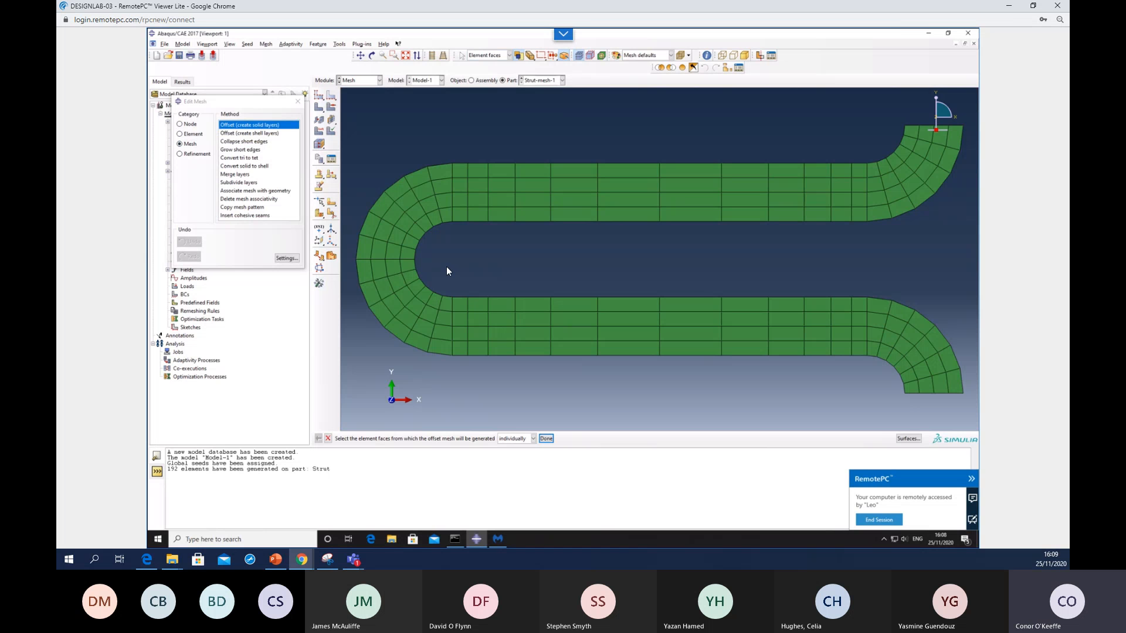
left_click_drag(354, 95, 966, 415)
middle_click(616, 381)
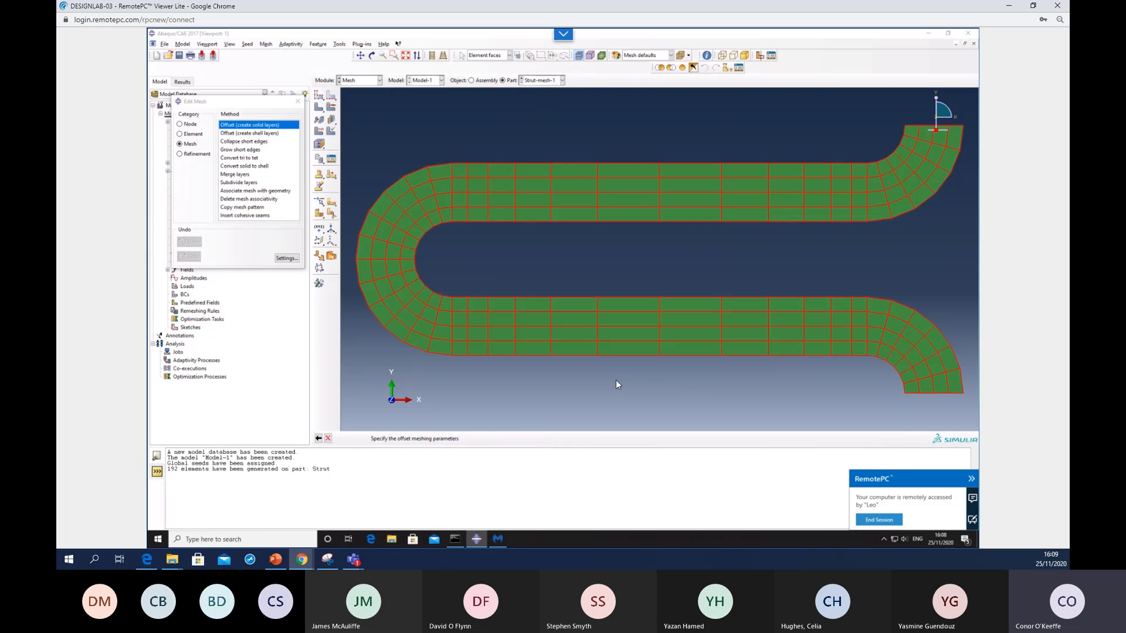
left_click(207, 135)
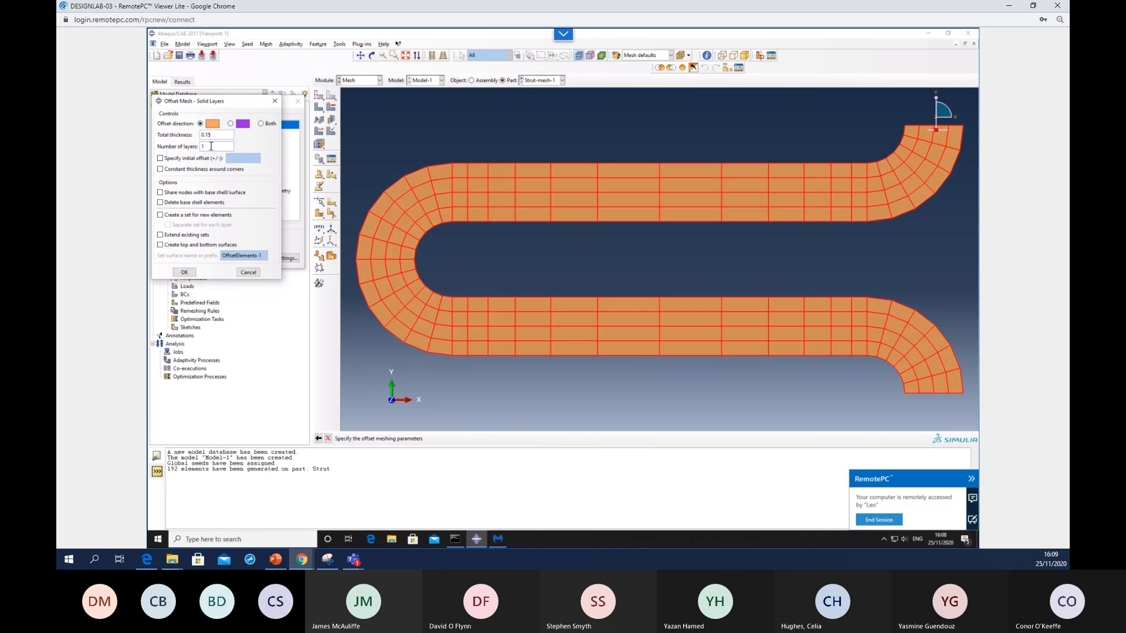
left_click_drag(211, 146, 180, 143)
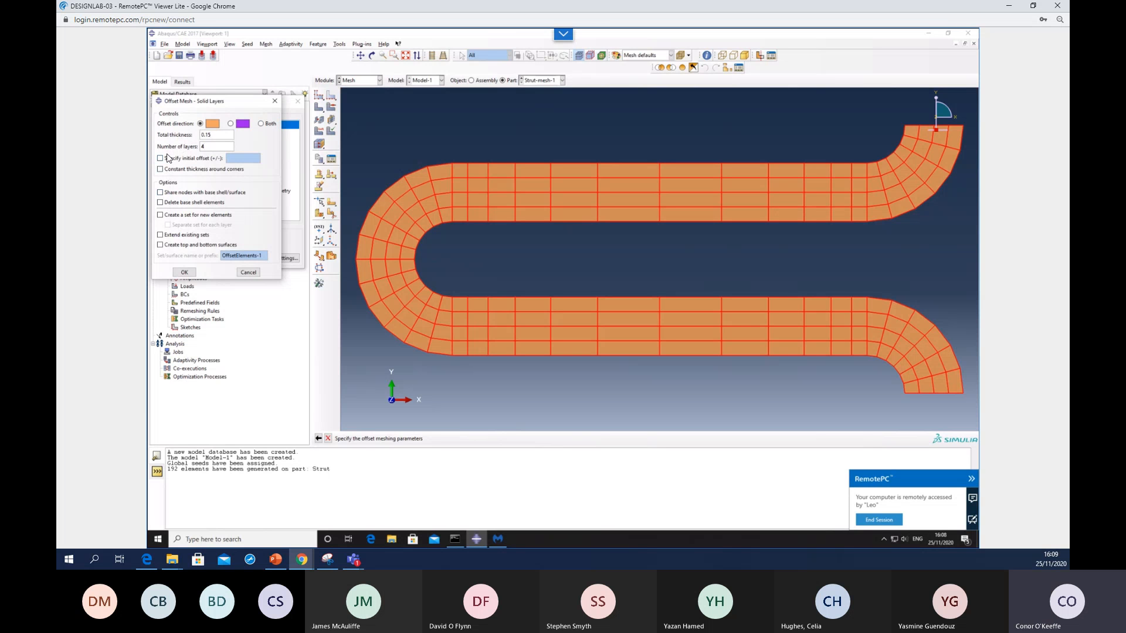
left_click(160, 192)
left_click(171, 205)
left_click(185, 273)
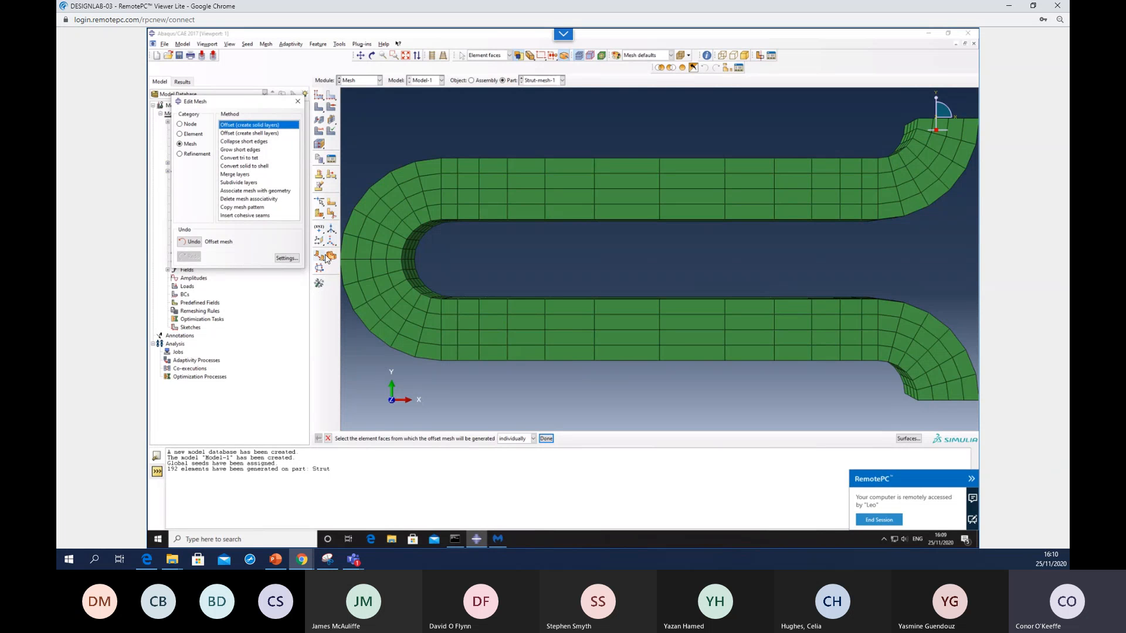
left_click(298, 101)
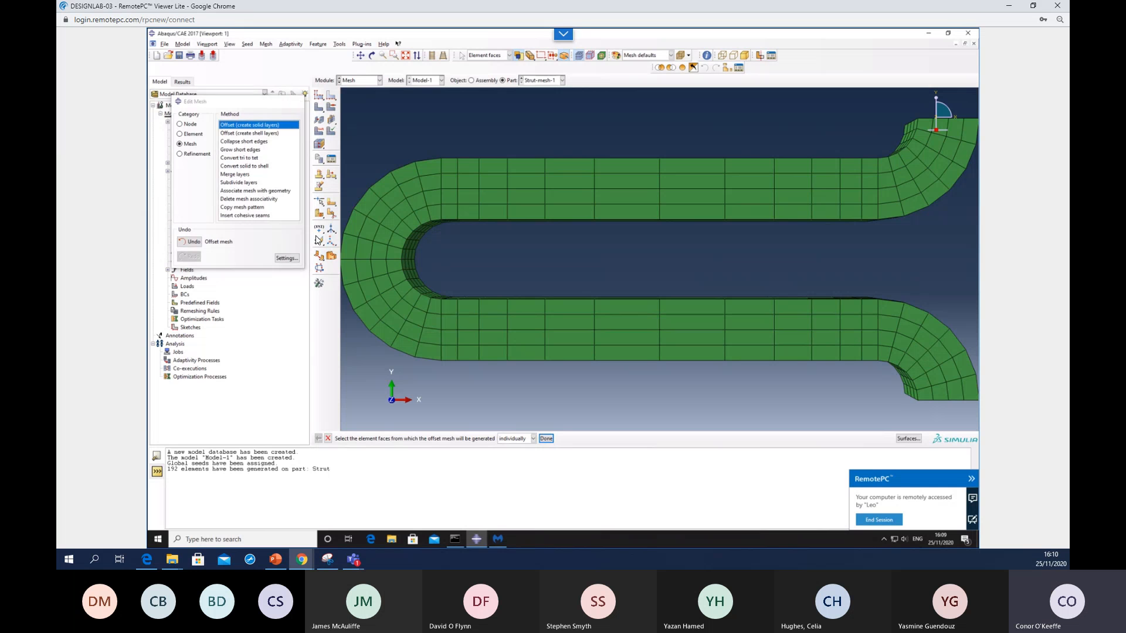
- Create datum axes along the principal X and Y directions of the meshed strut part
left_click(330, 229)
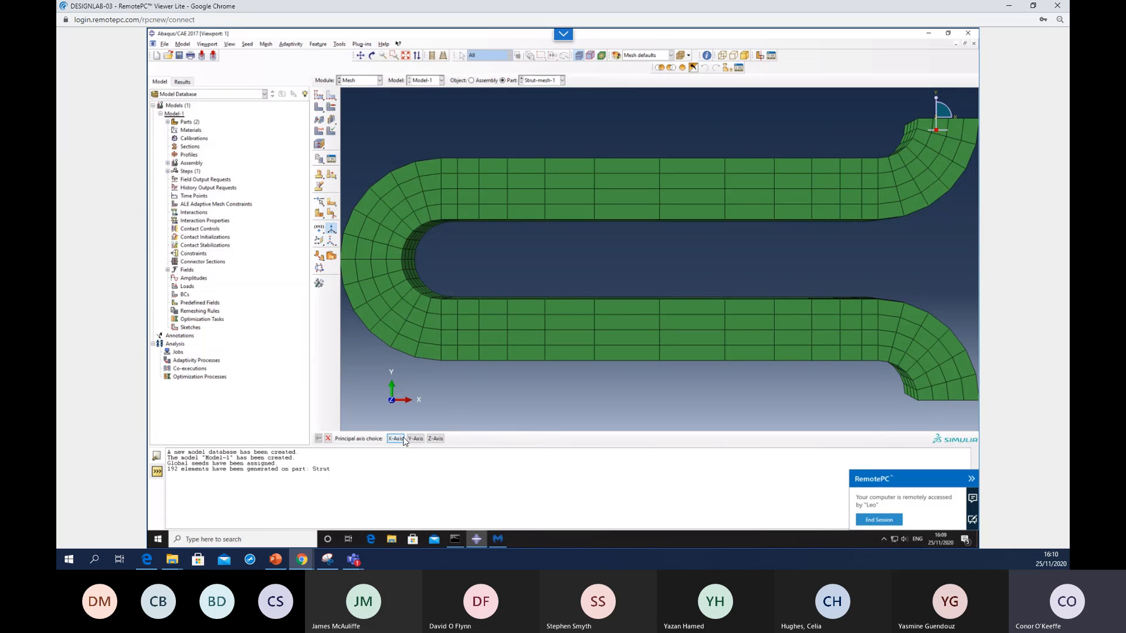
left_click(396, 439)
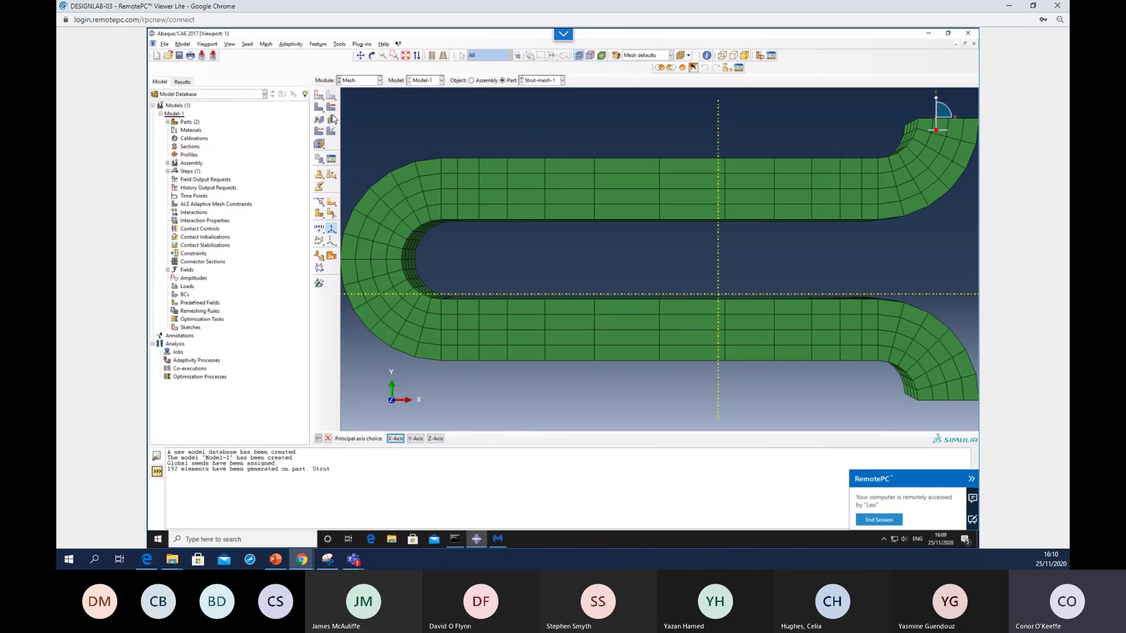
- Add an instance of the Strut-mesh-1 part to the assembly
left_click(371, 82)
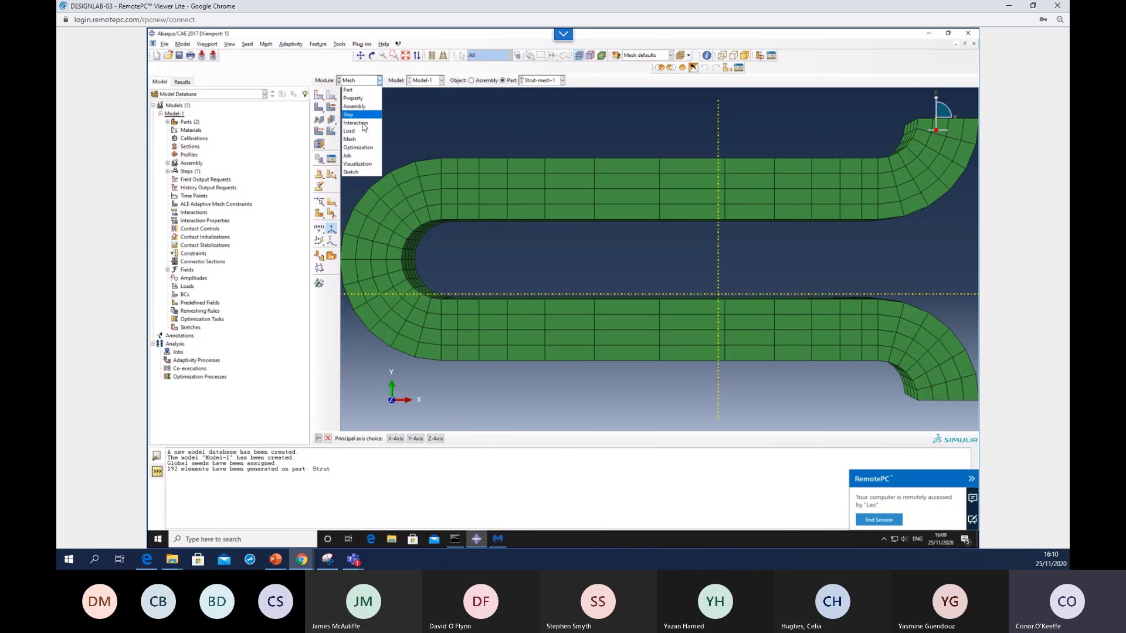
left_click(362, 107)
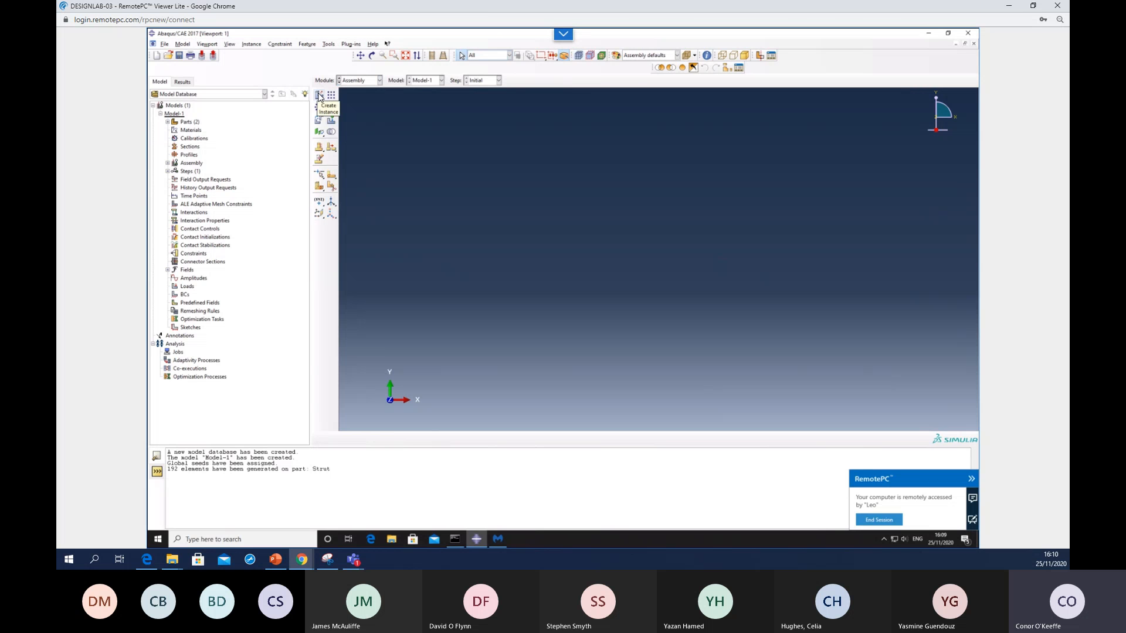
left_click(320, 96)
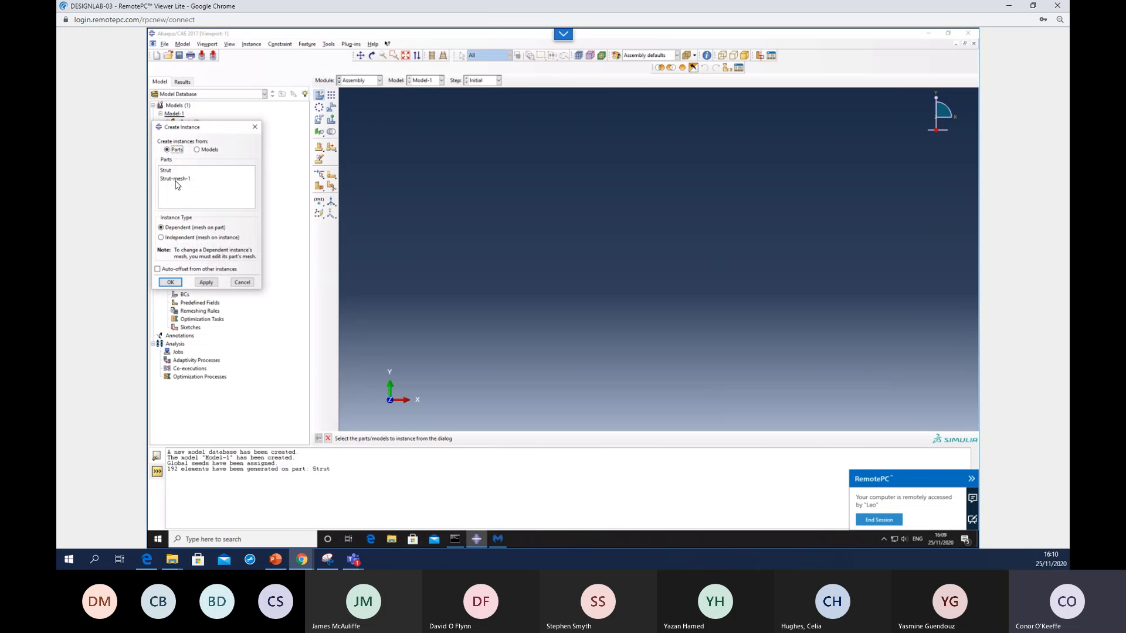
left_click(176, 179)
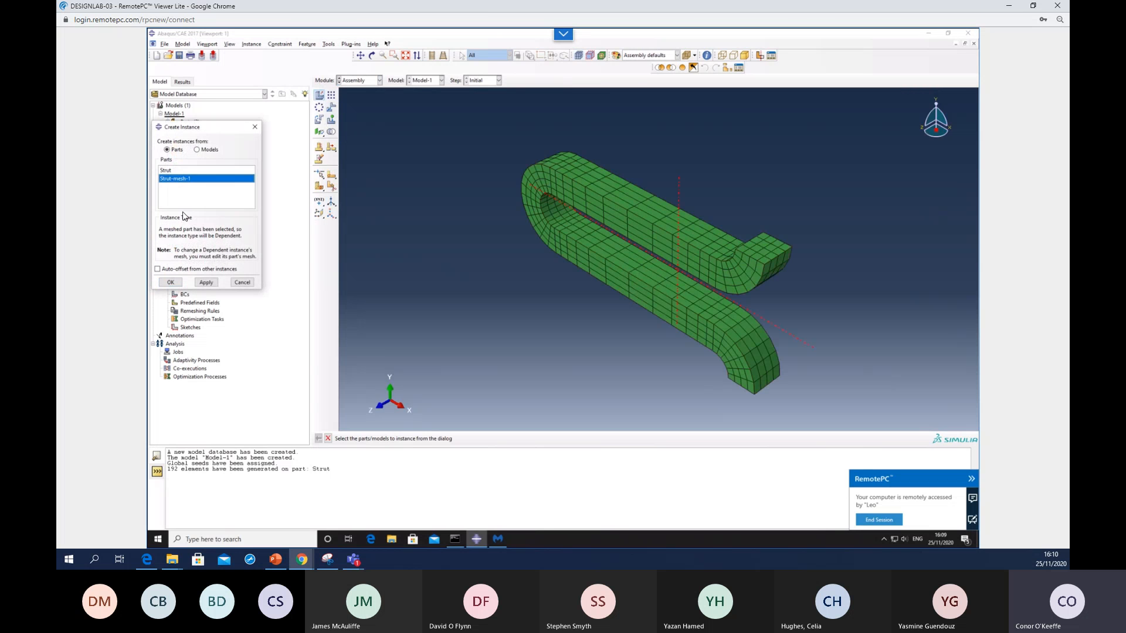
left_click(171, 282)
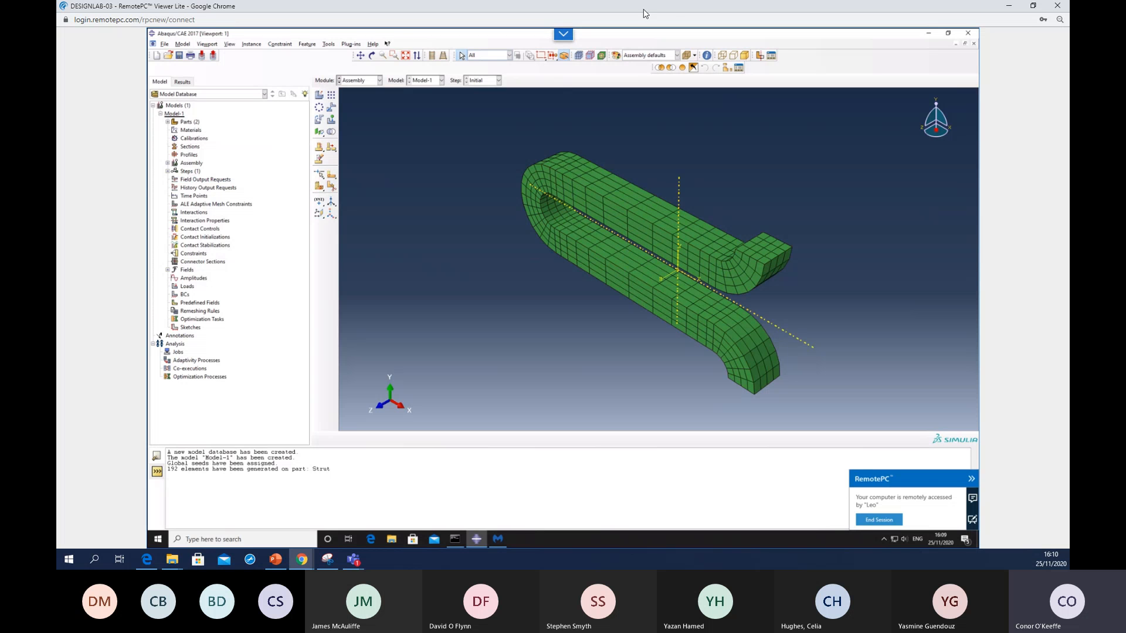
- Set up a Wrap Mesh operation with the Y datum axis as circumferential direction and the X datum axis as axial direction
left_click(351, 44)
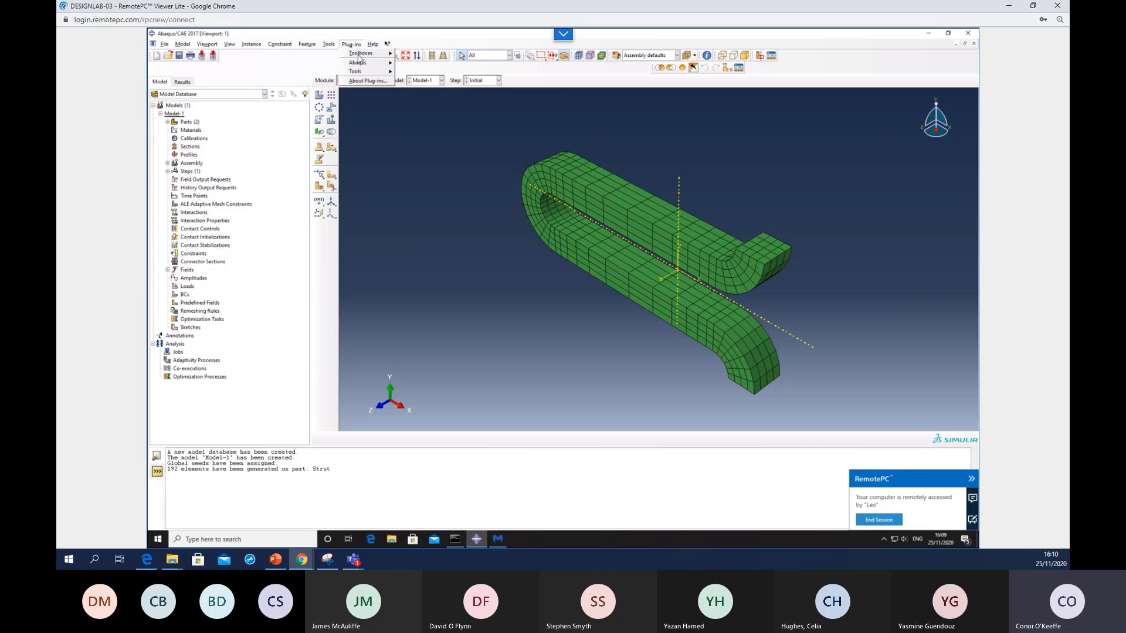
mouse_move(383, 77)
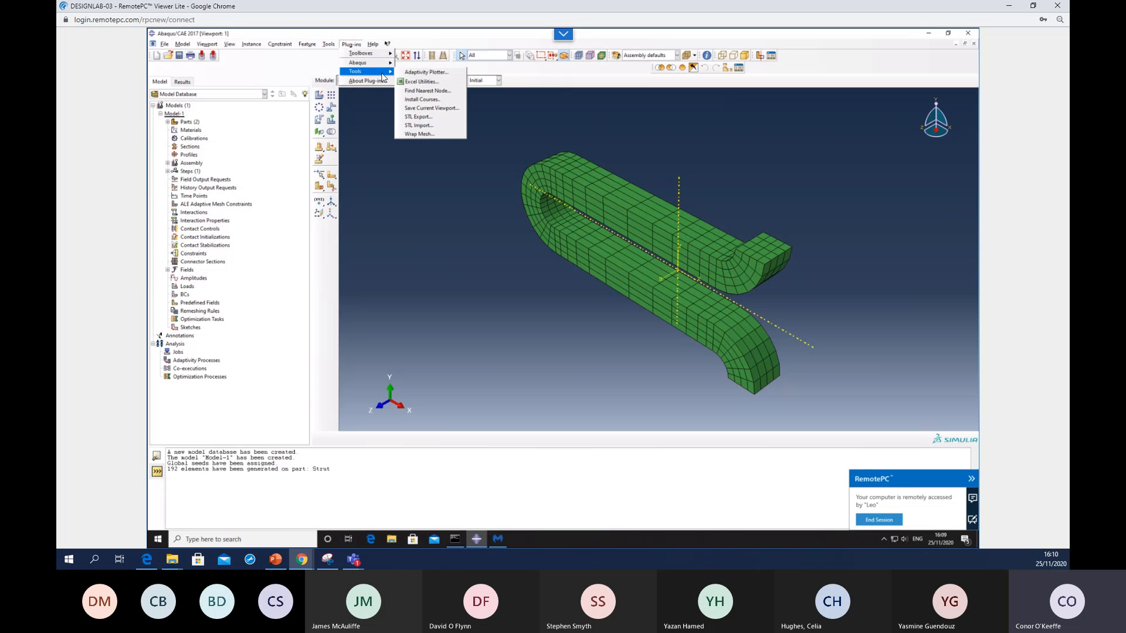
left_click(433, 134)
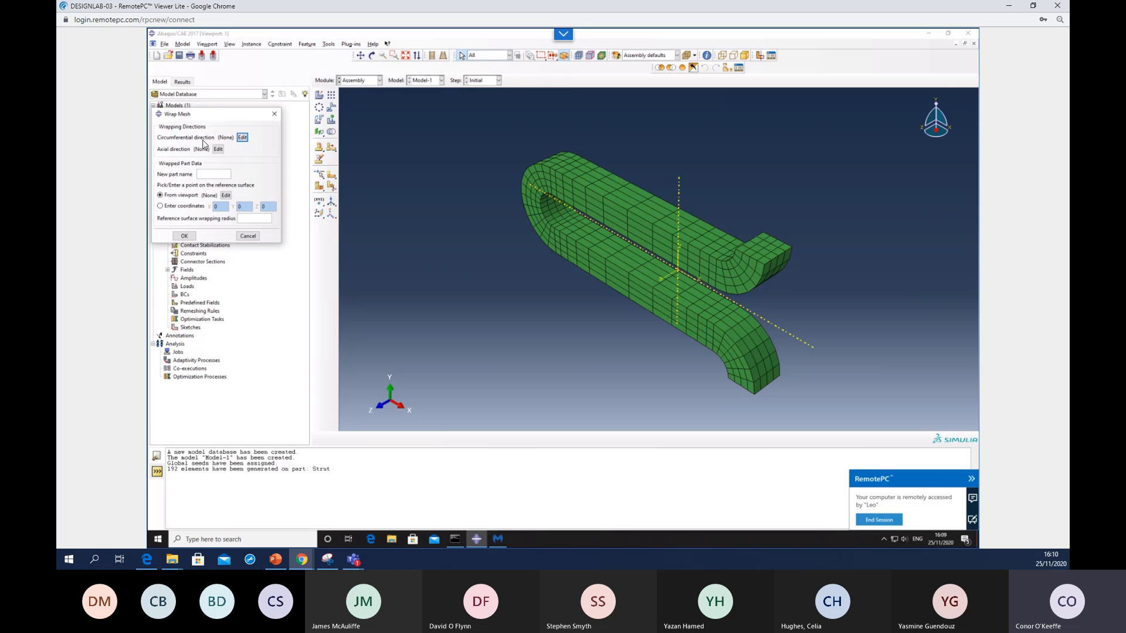
left_click(242, 138)
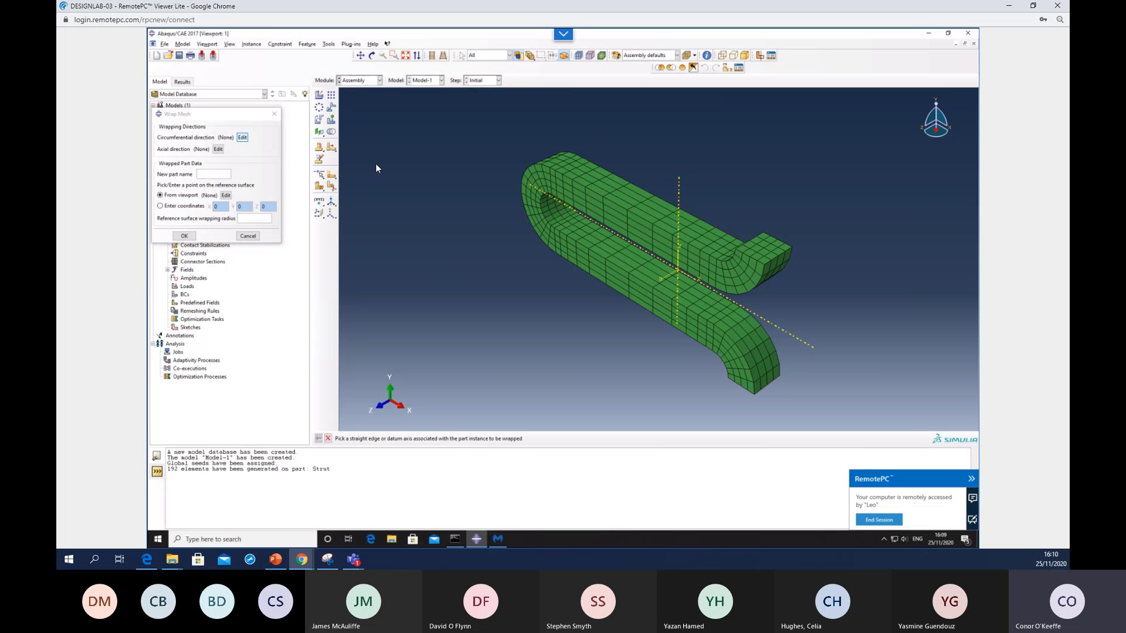
left_click(679, 195)
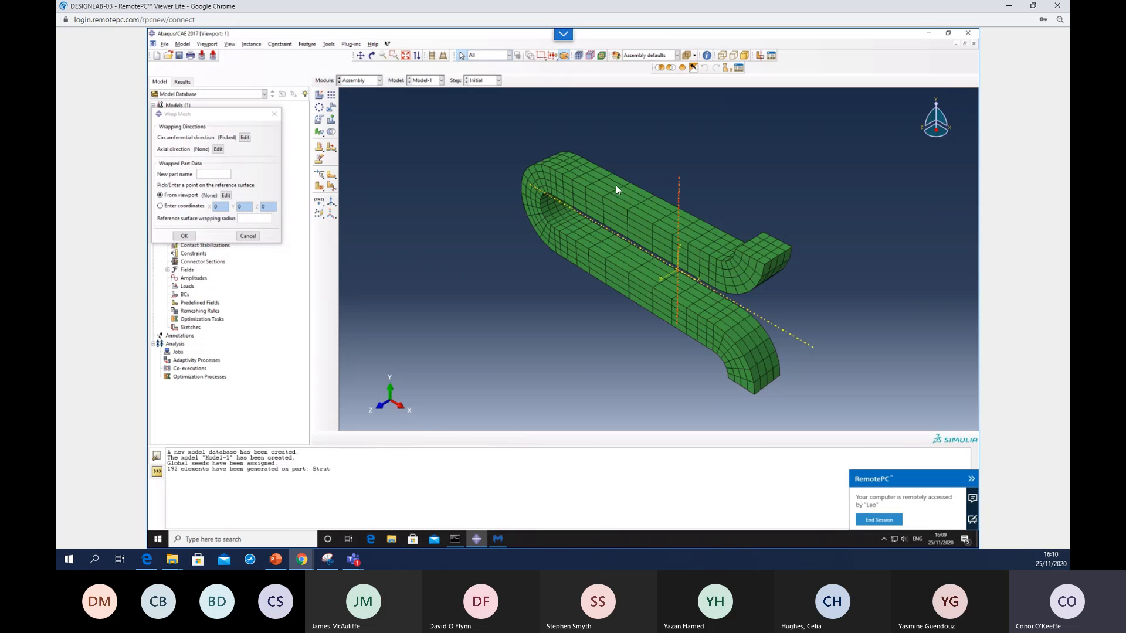
left_click(218, 150)
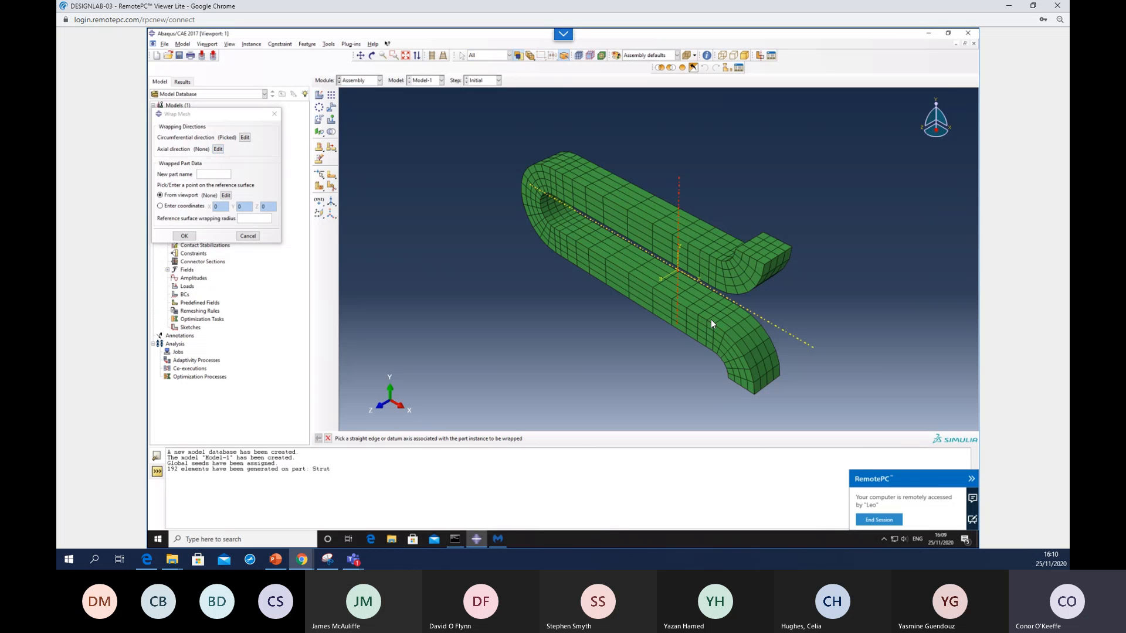
left_click(774, 323)
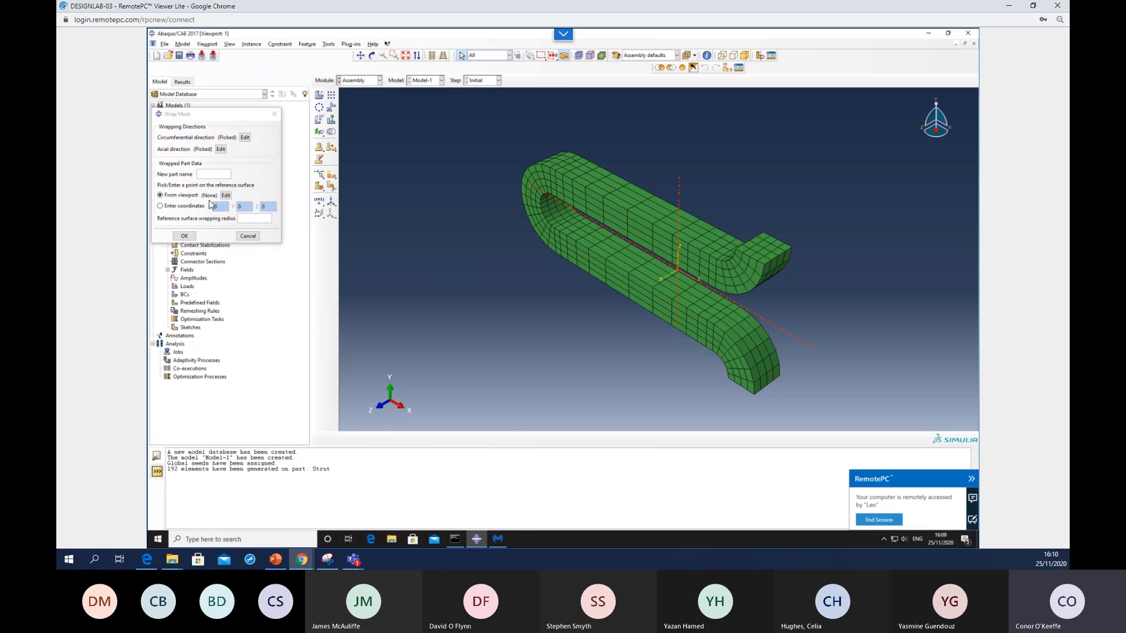
- Wrap the strut mesh into a new part named Strut_wrapped, using the lower arm's end corner node as reference point and wrapping radius 0.5764983
left_click(227, 196)
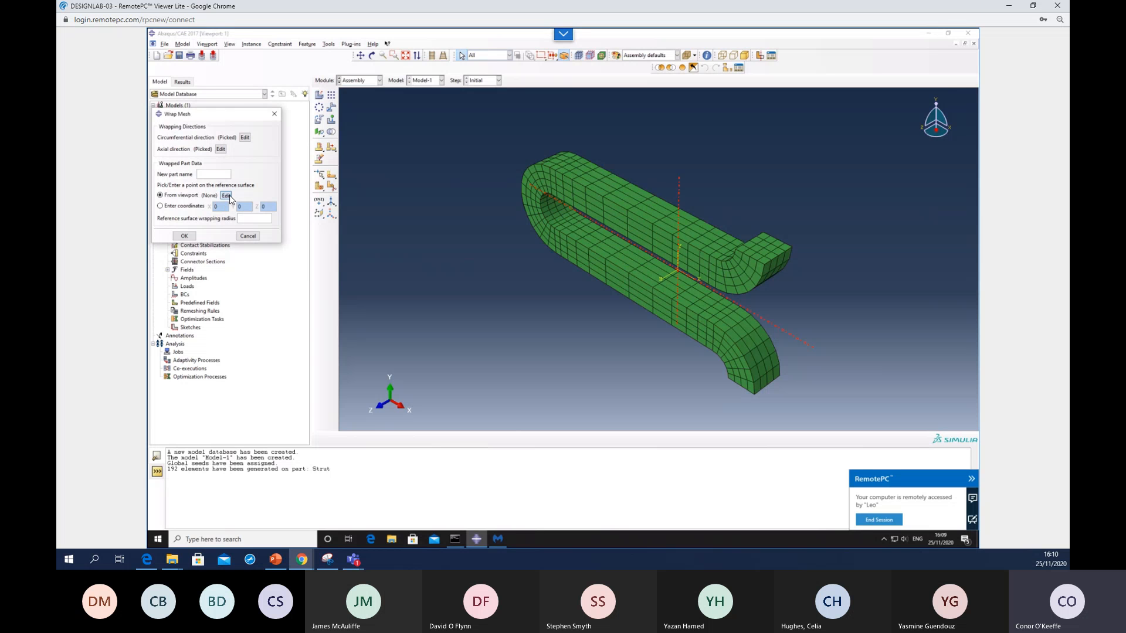
left_click(780, 376)
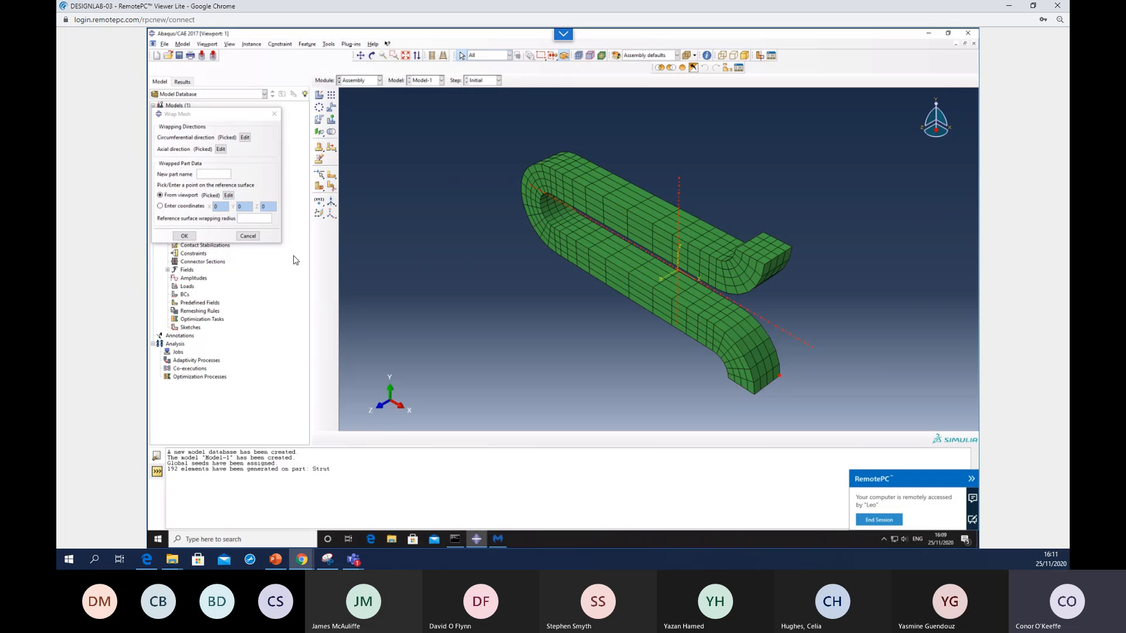
left_click(207, 175)
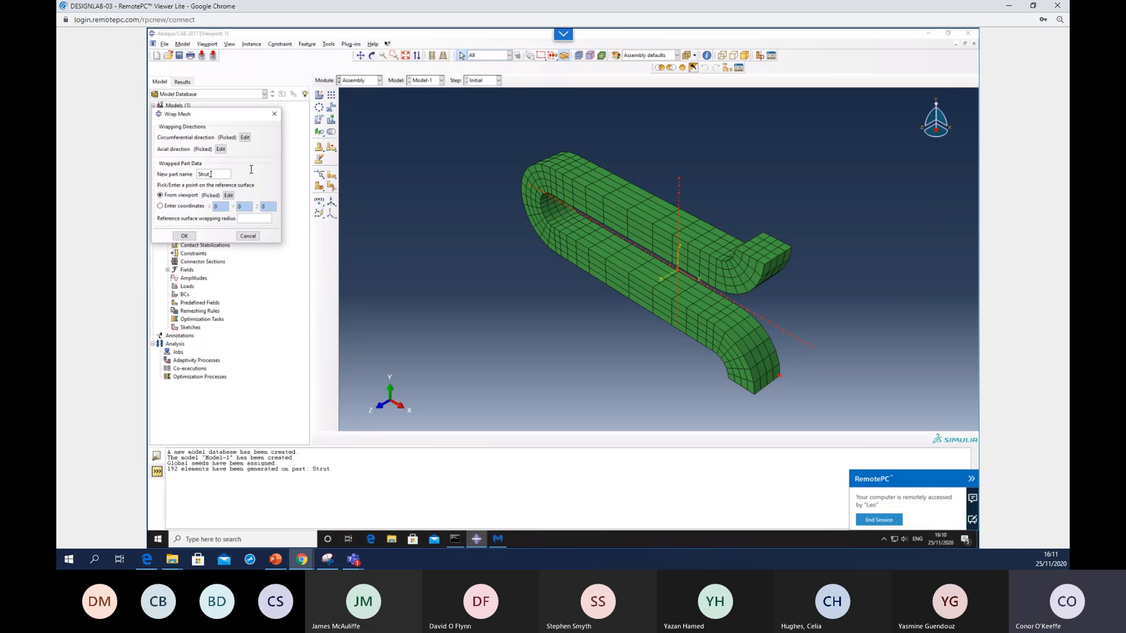
type("Strut_wrapped")
left_click(256, 219)
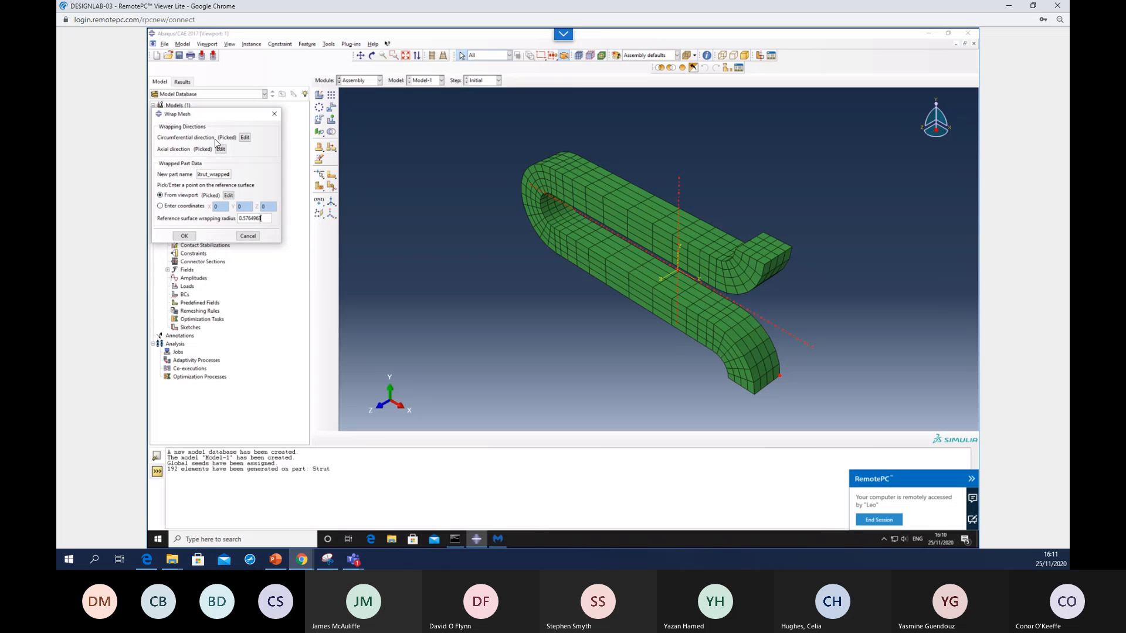
left_click(186, 236)
mouse_move(694, 281)
left_mouse_down("ctrl+alt")
mouse_move(584, 218)
mouse_move(608, 237)
left_mouse_up("ctrl+alt")
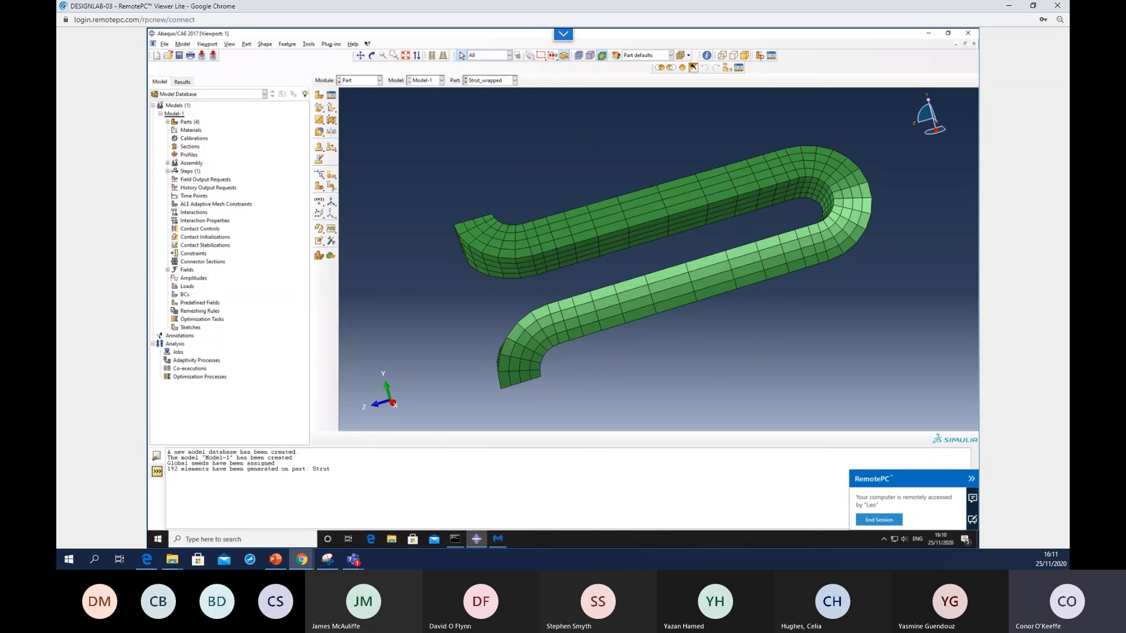
- In the Mesh module, assign standard linear 3D stress hex elements with incompatible modes to all elements of Strut_wrapped
left_click(357, 84)
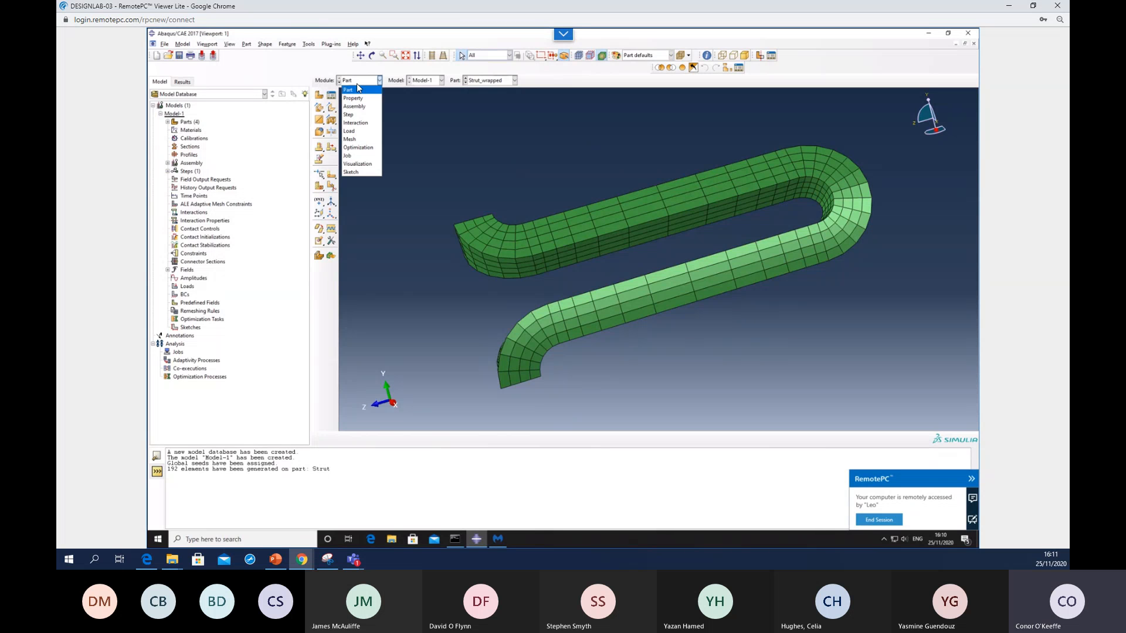
left_click(361, 140)
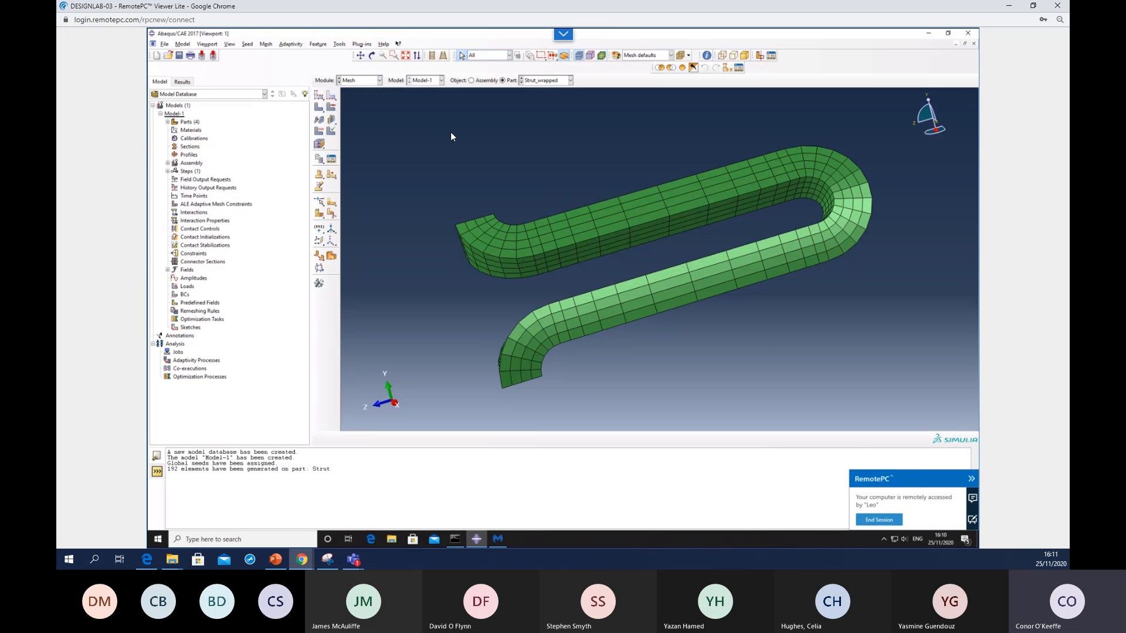
left_click(554, 81)
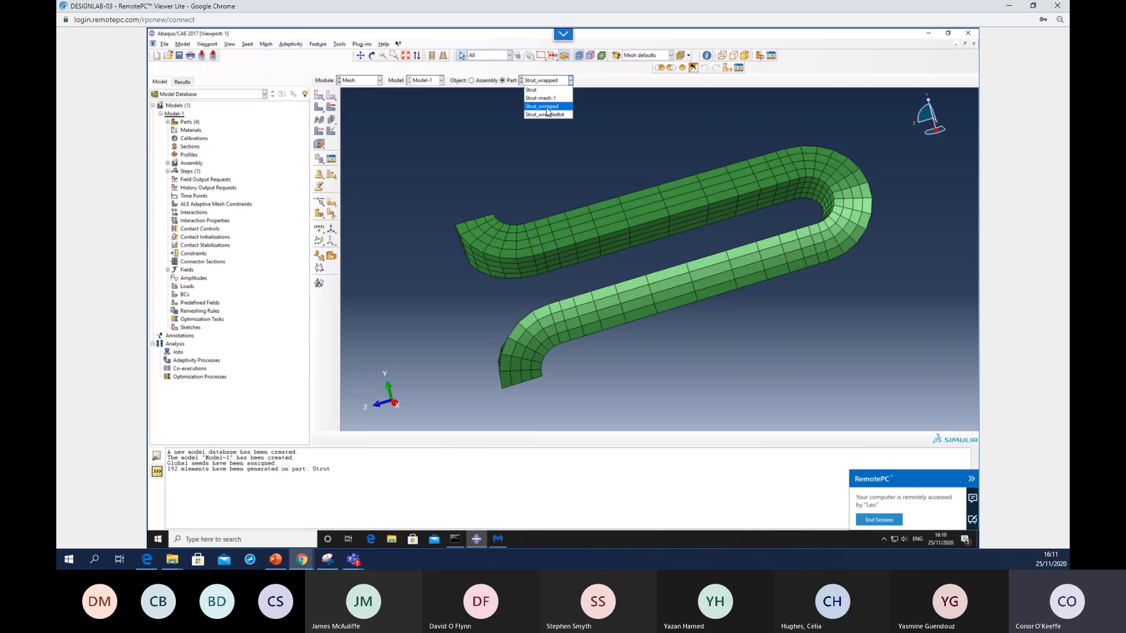
left_click(562, 82)
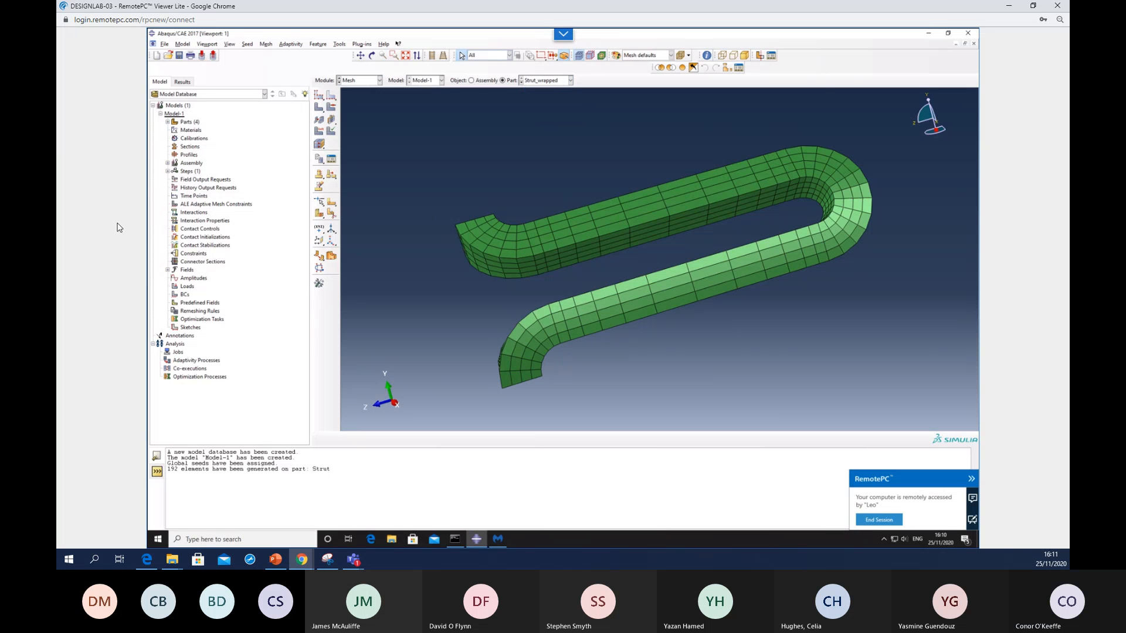
left_click(319, 132)
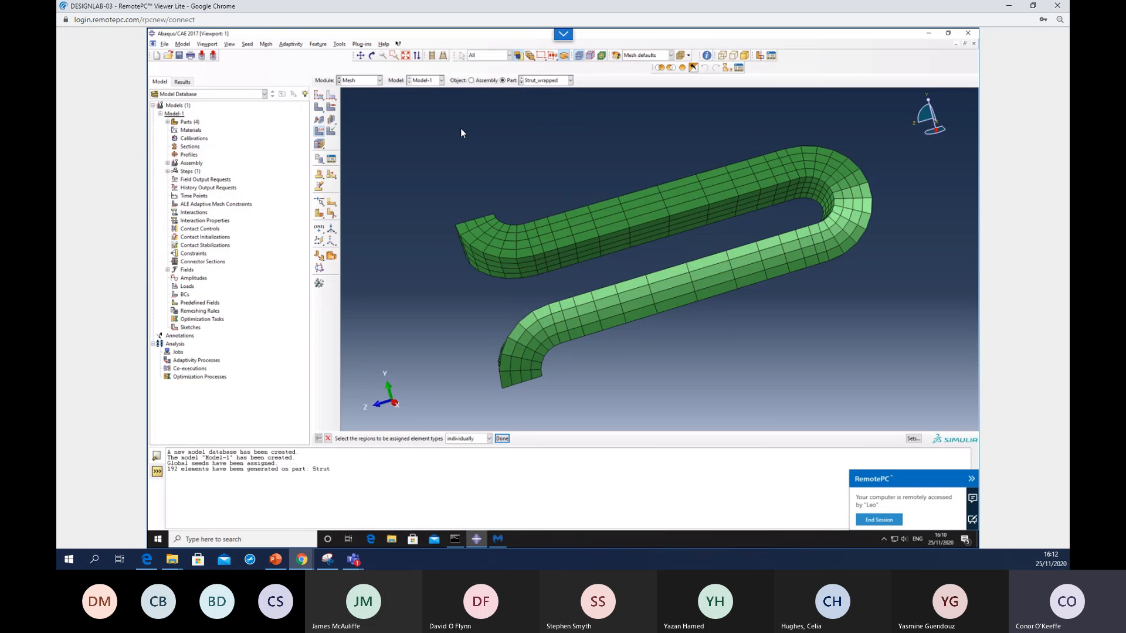
left_click_drag(429, 105, 879, 422)
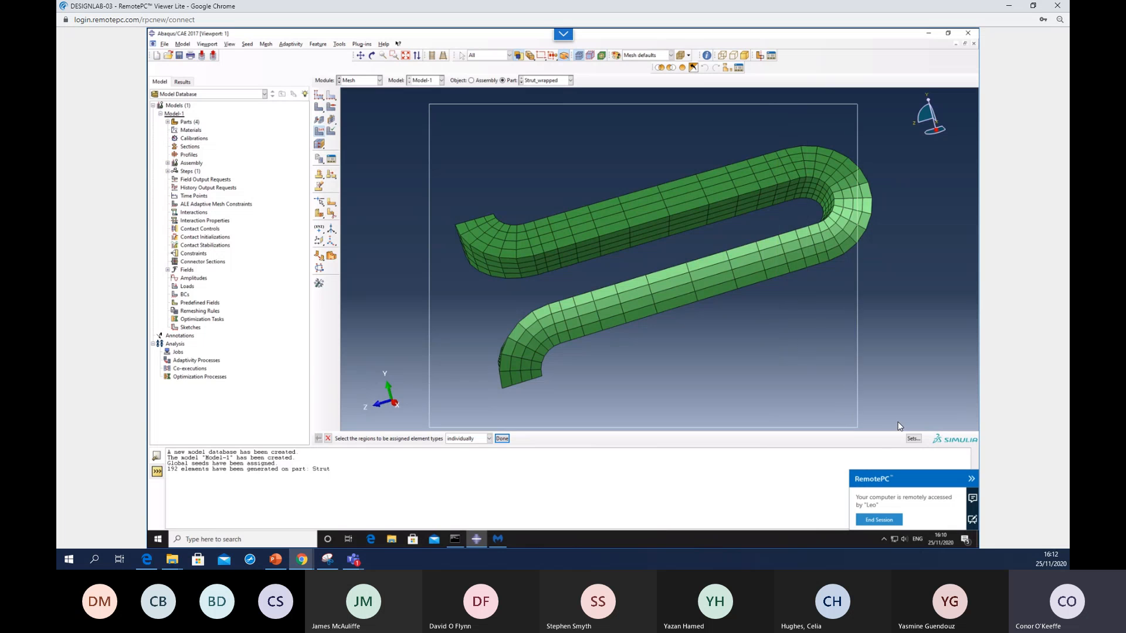
middle_click(691, 325)
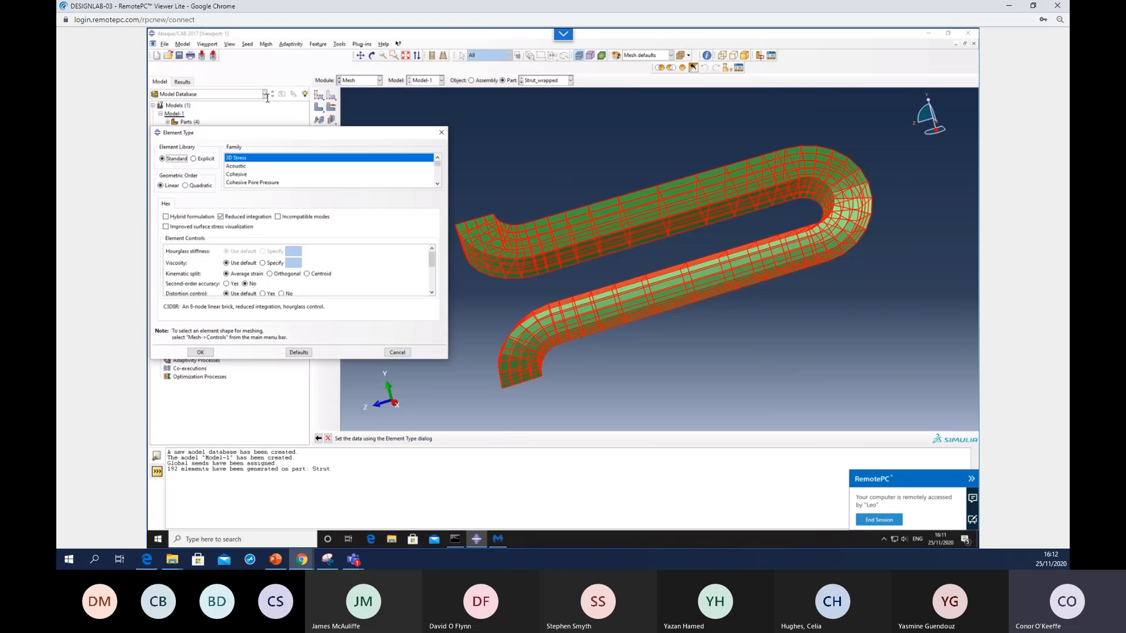
left_click(279, 218)
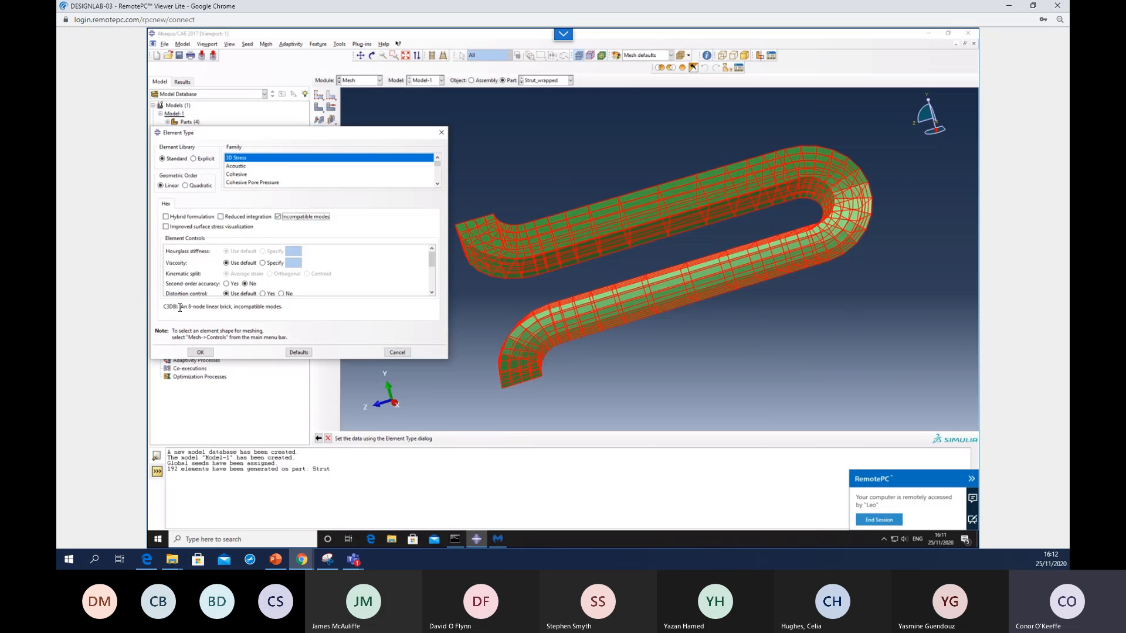
left_click(200, 351)
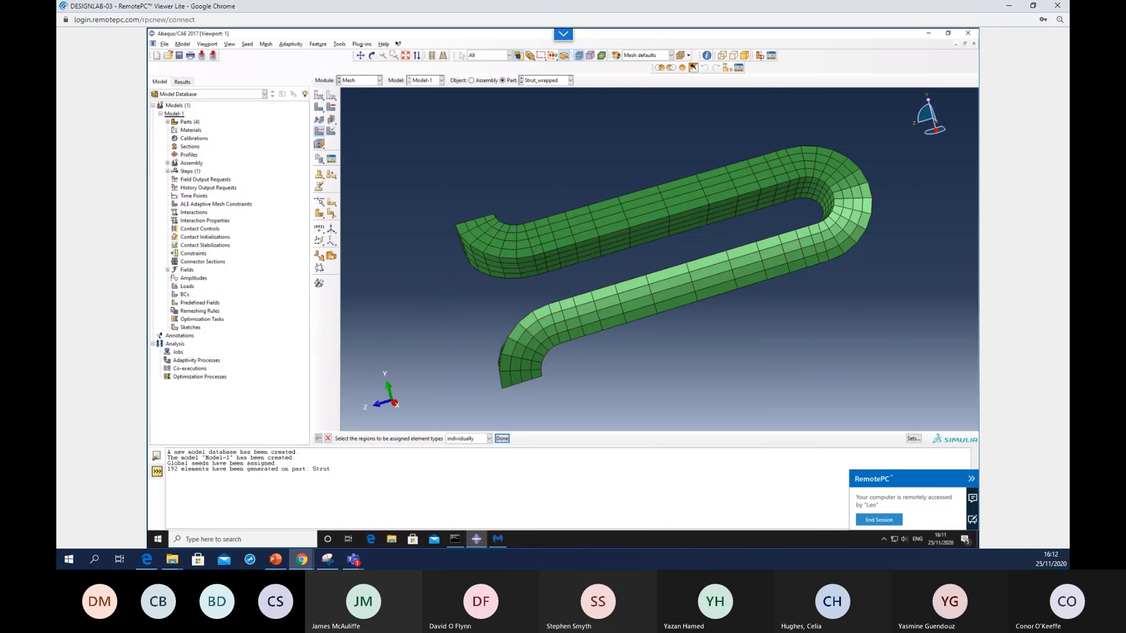
- Create a 3D deformable shell part named Expander with a revolution base feature and an approximate size of 10
left_click(365, 85)
left_click(356, 90)
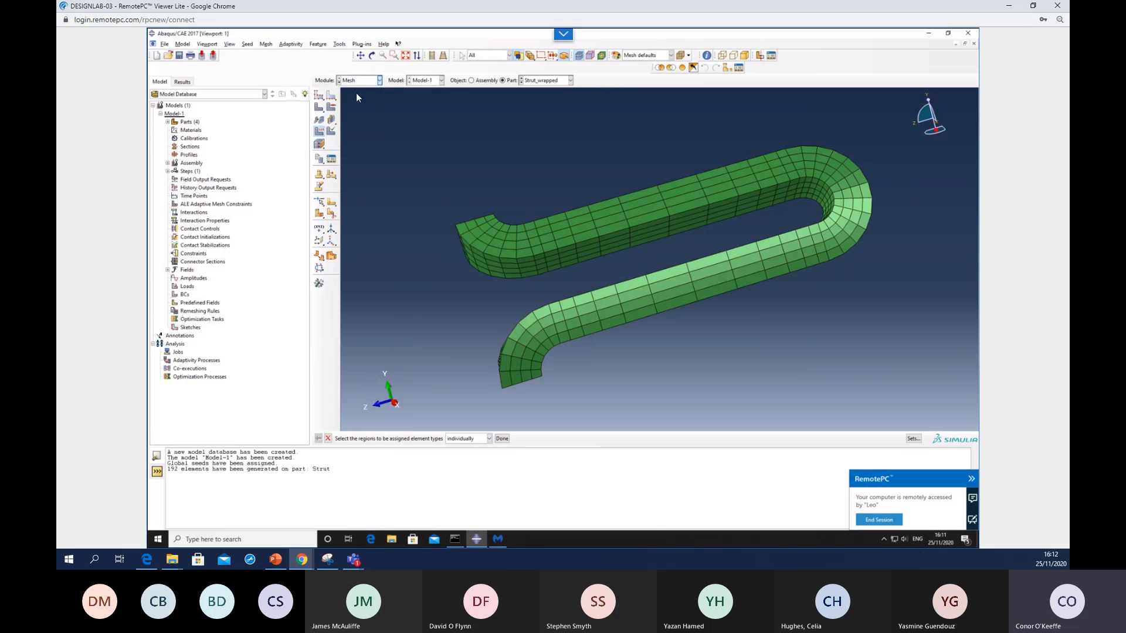
left_click(318, 95)
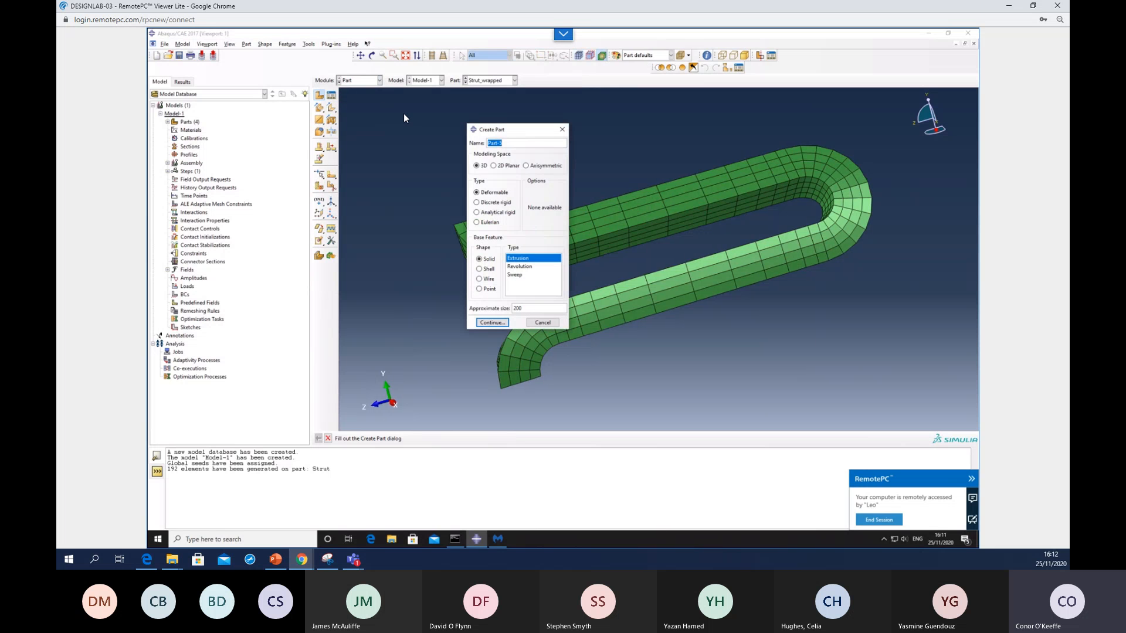
type("Expander")
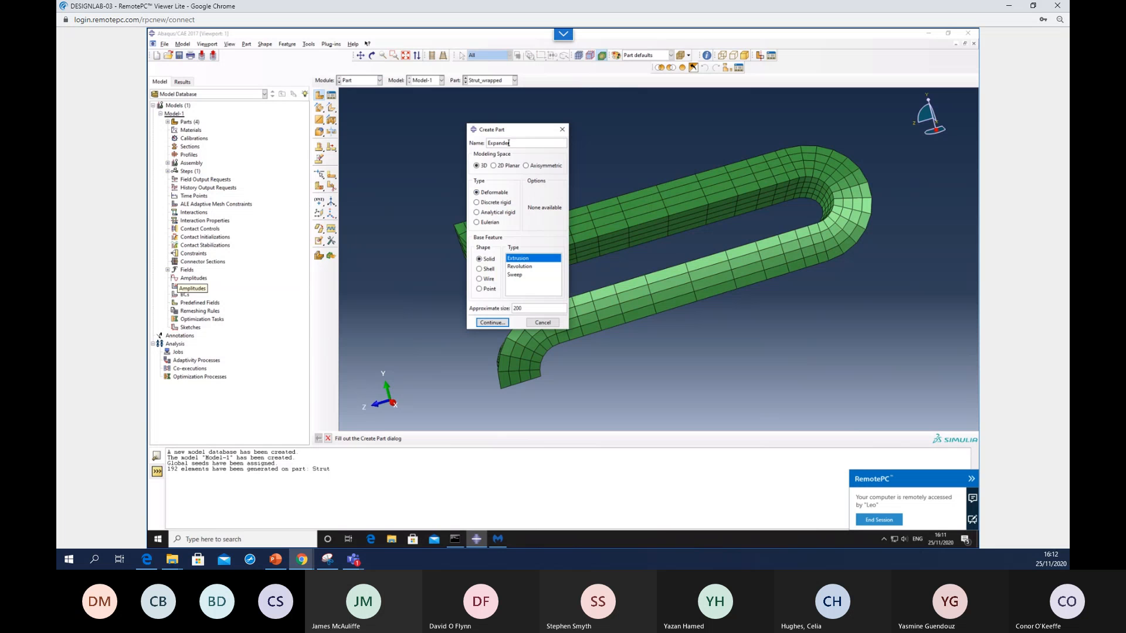
left_click(481, 269)
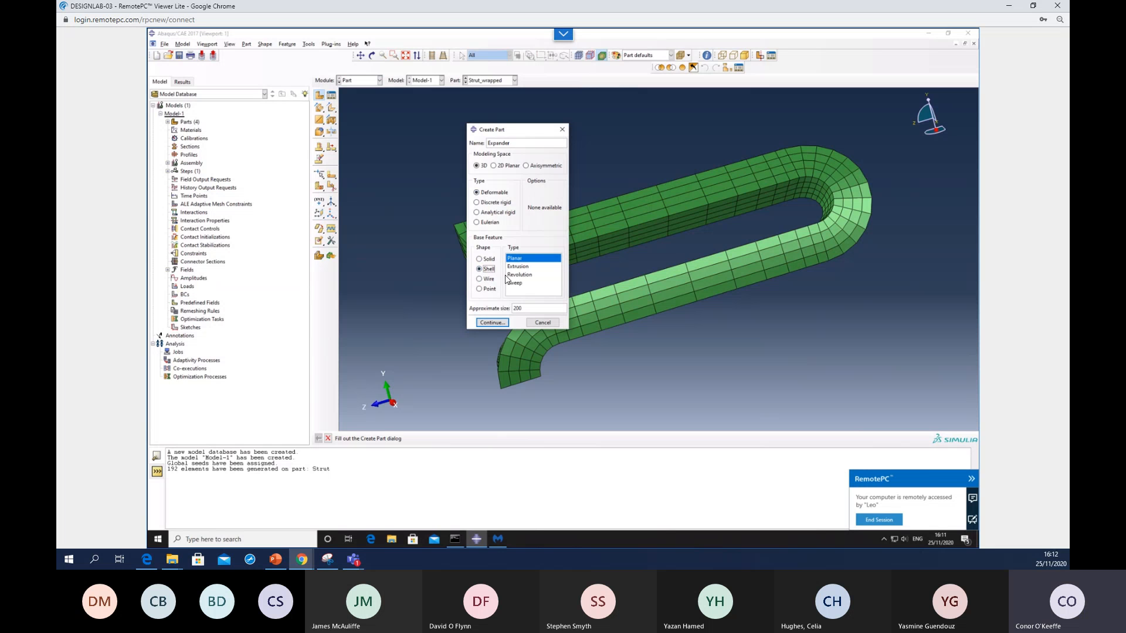
left_click(513, 274)
left_click_drag(526, 308, 508, 310)
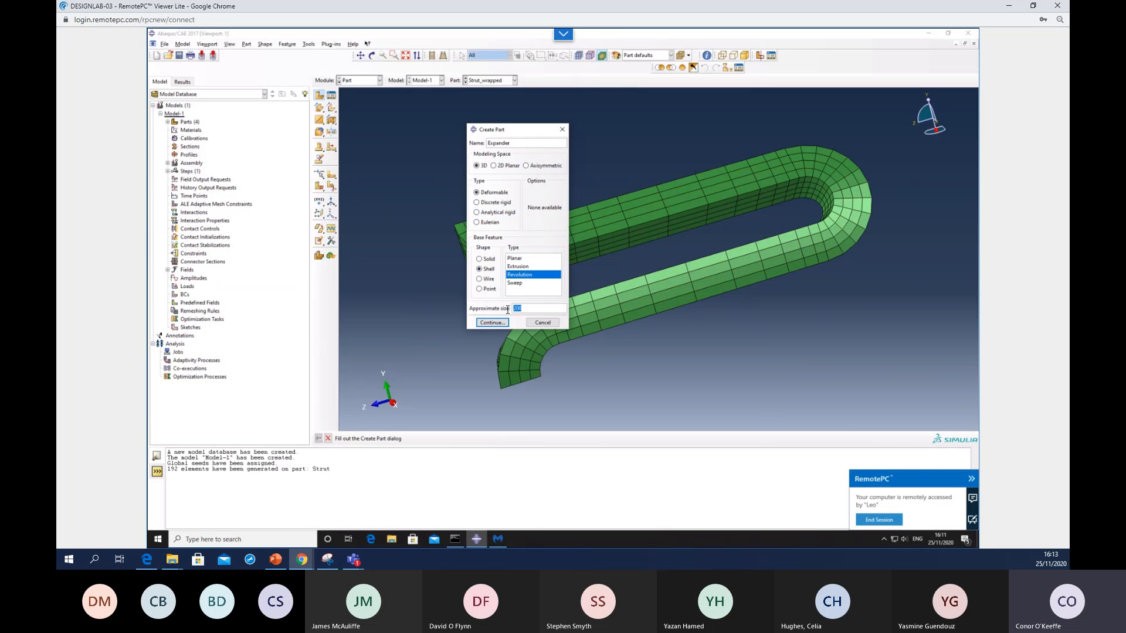
type("10")
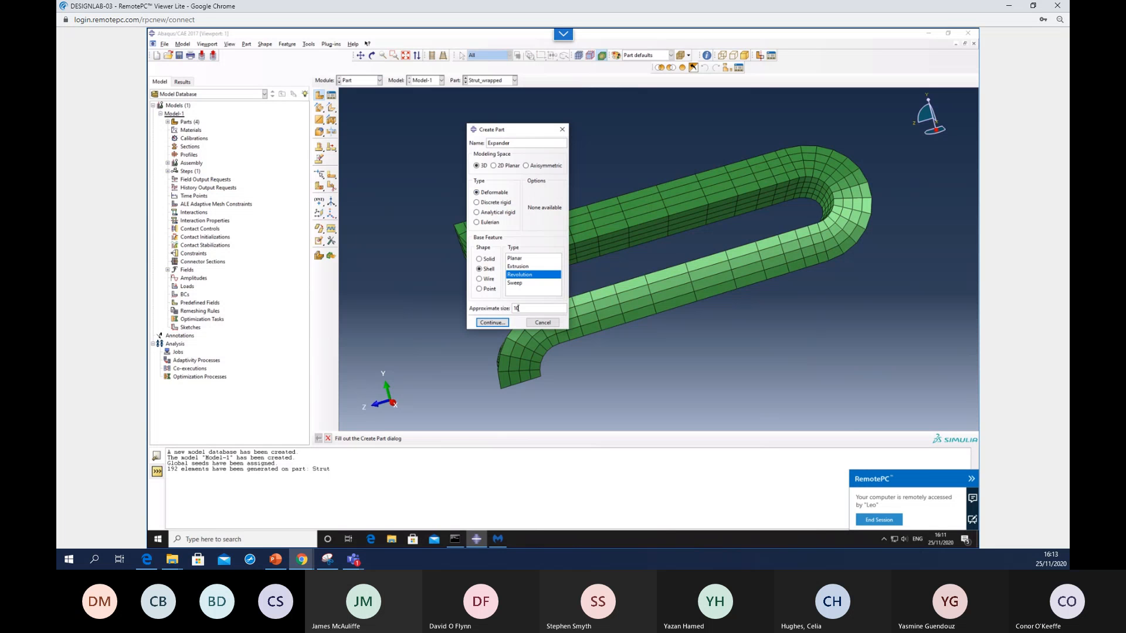
left_click(492, 324)
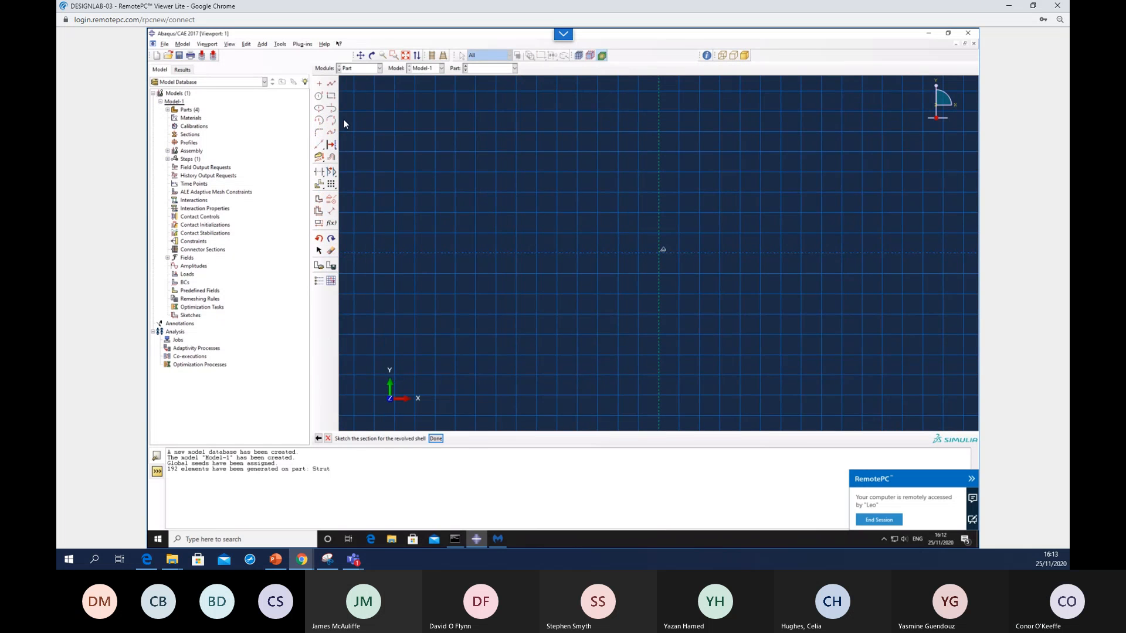
- Sketch a vertical line about 1.4 long, parallel to the revolution axis and about 0.4 from it
left_click(332, 83)
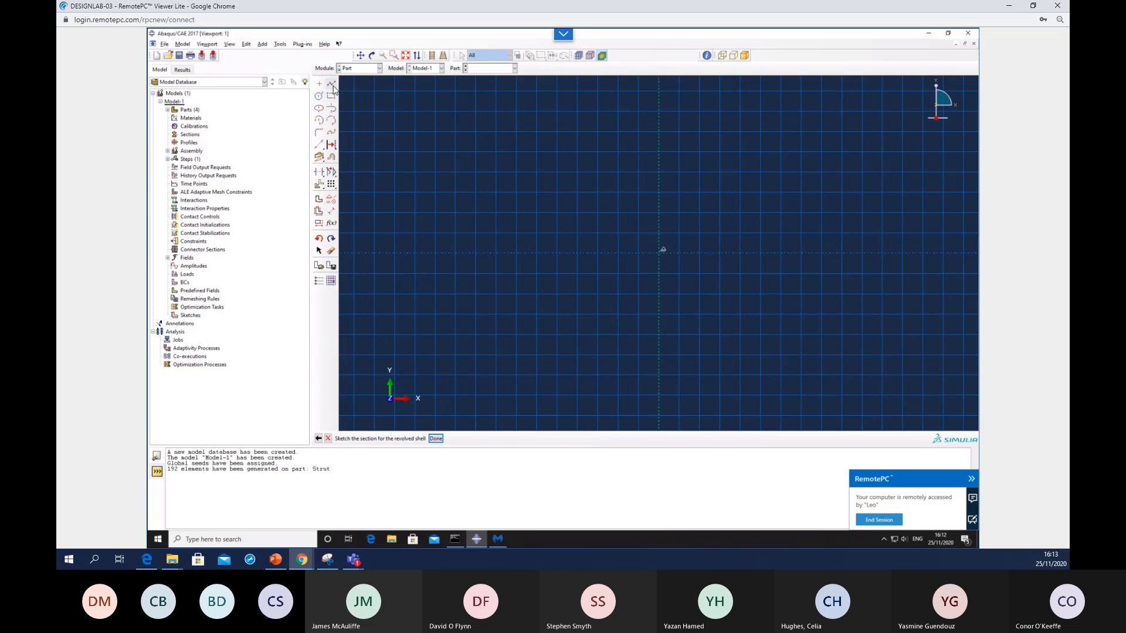
left_click(698, 155)
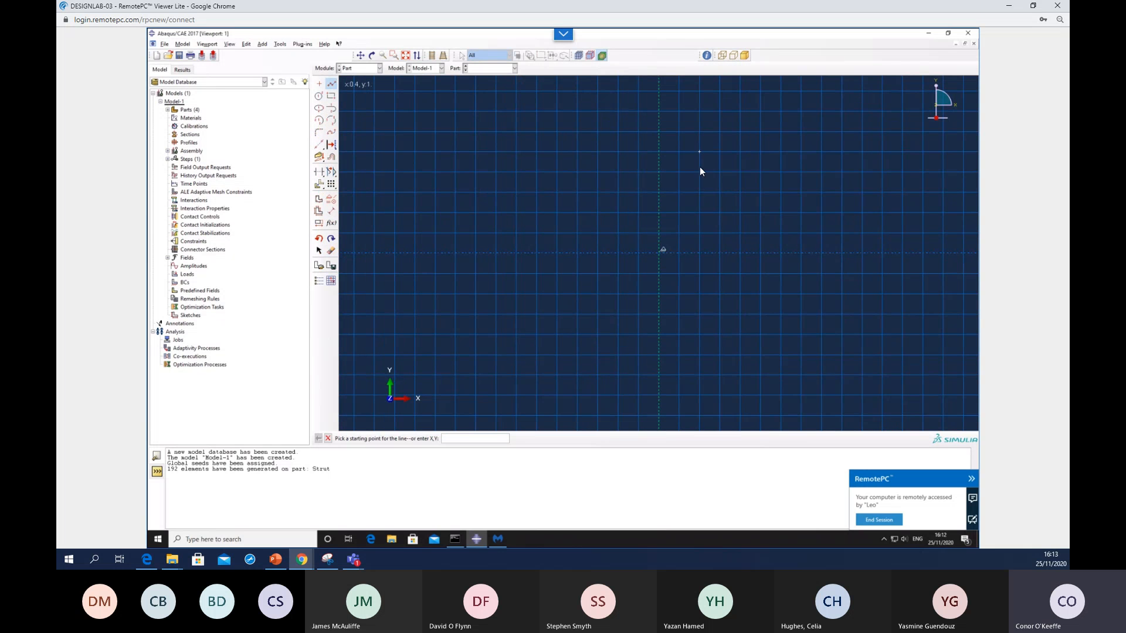
left_click(699, 294)
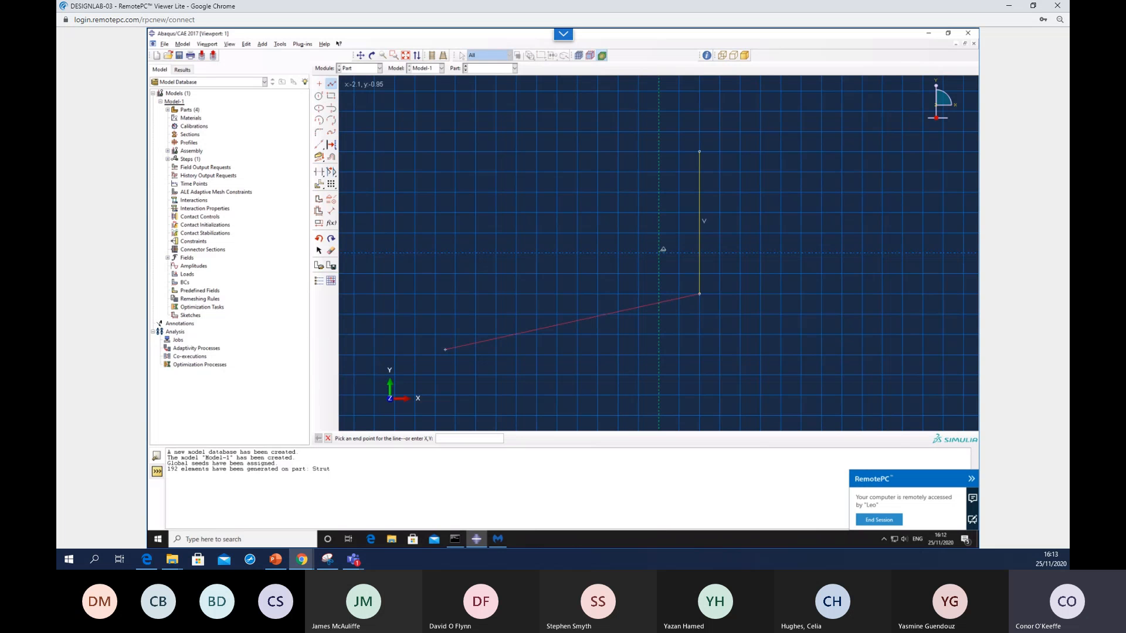
- Dimension the distance from the revolution axis to the vertical line as 0.42
left_click(331, 212)
left_click(659, 184)
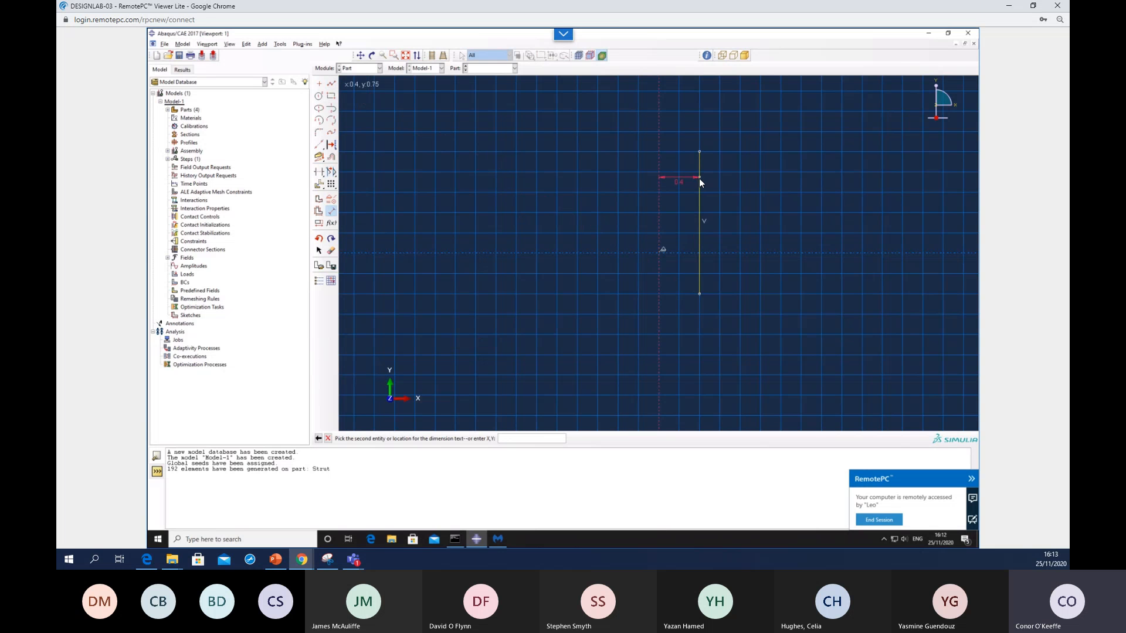
left_click(698, 153)
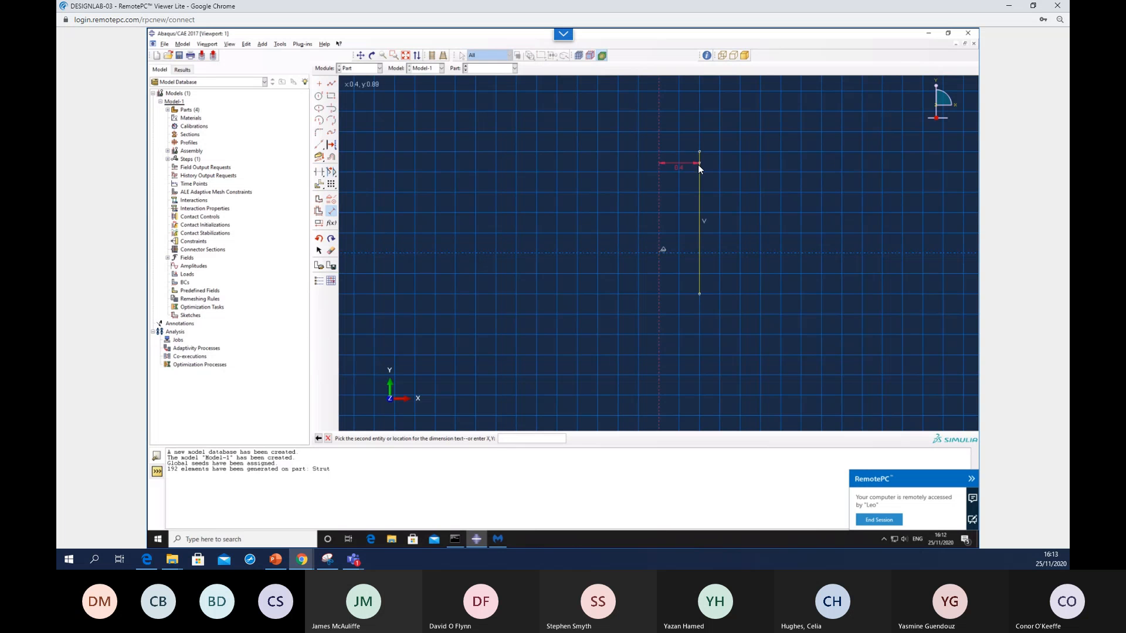
left_click(687, 143)
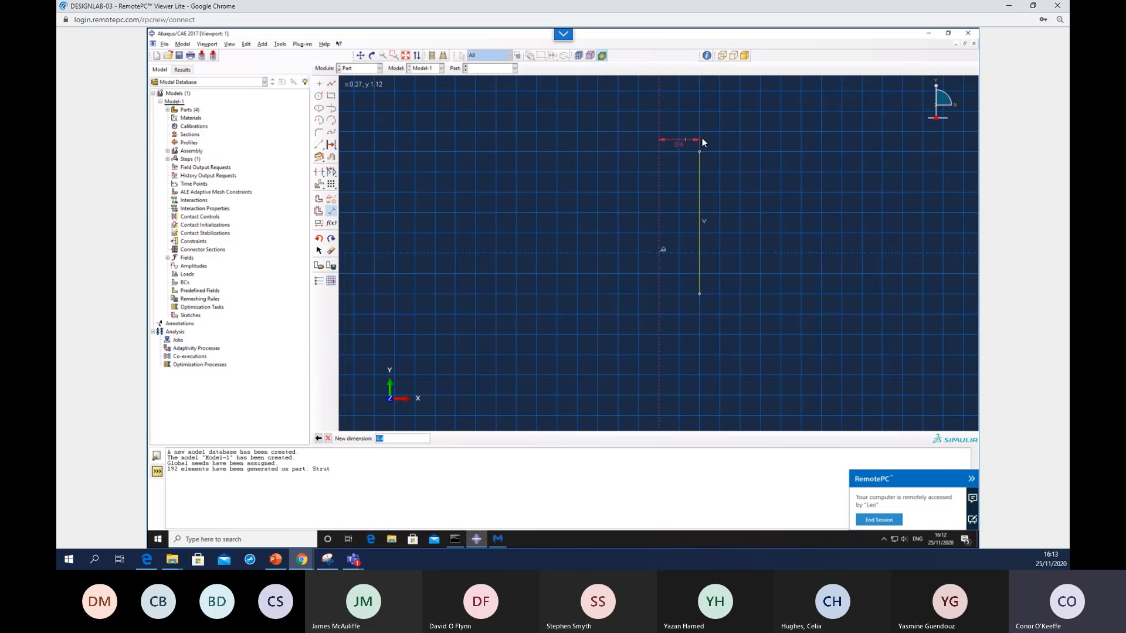
type("1")
key("BackSpace")
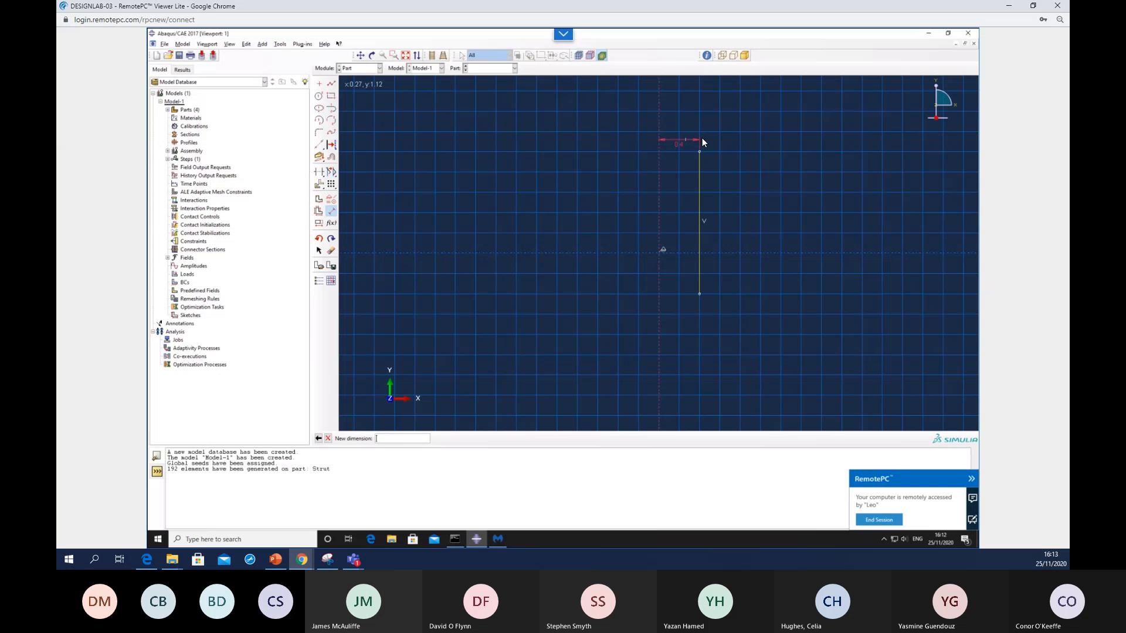
type("424")
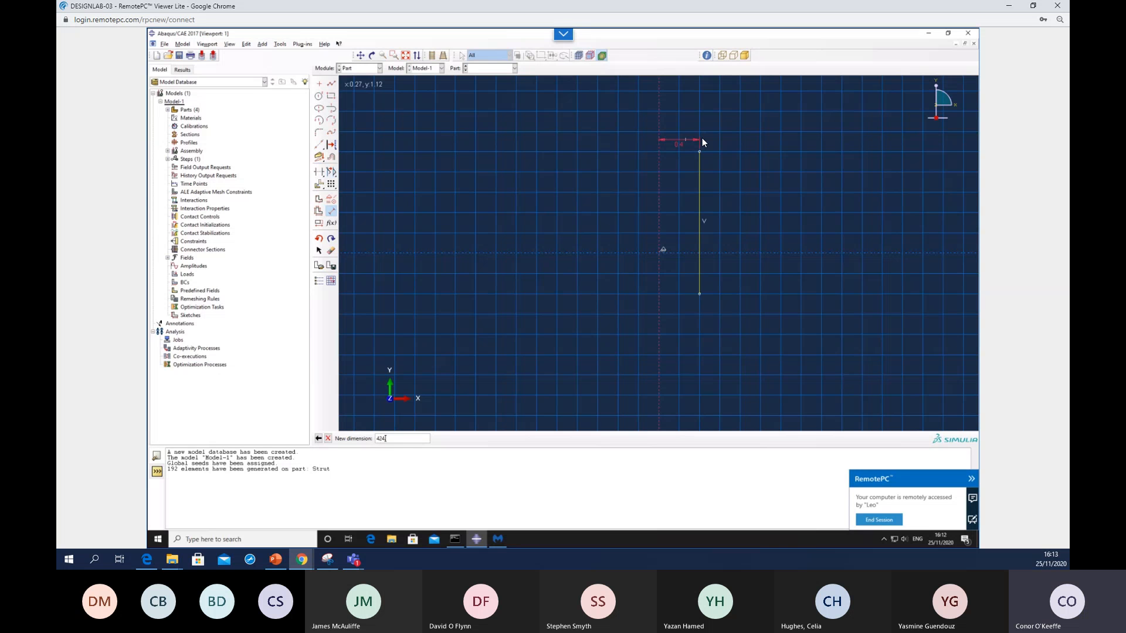
type(".9634")
type("-")
type("-")
key("Return")
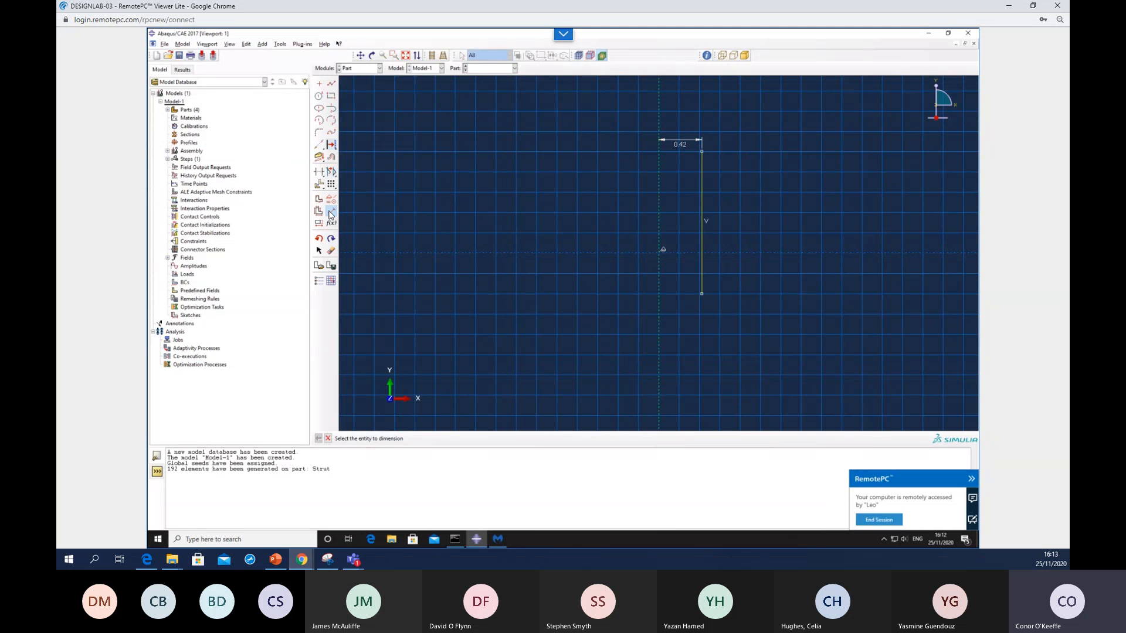
- Dimension the vertical line's length as 1.6
left_click(704, 200)
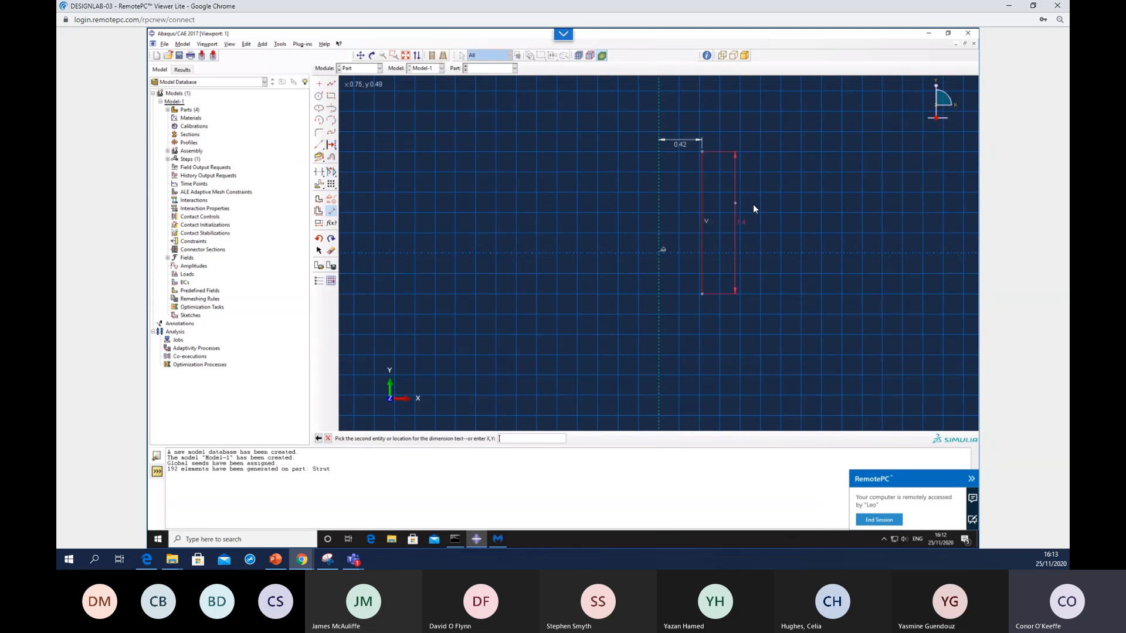
left_click(764, 202)
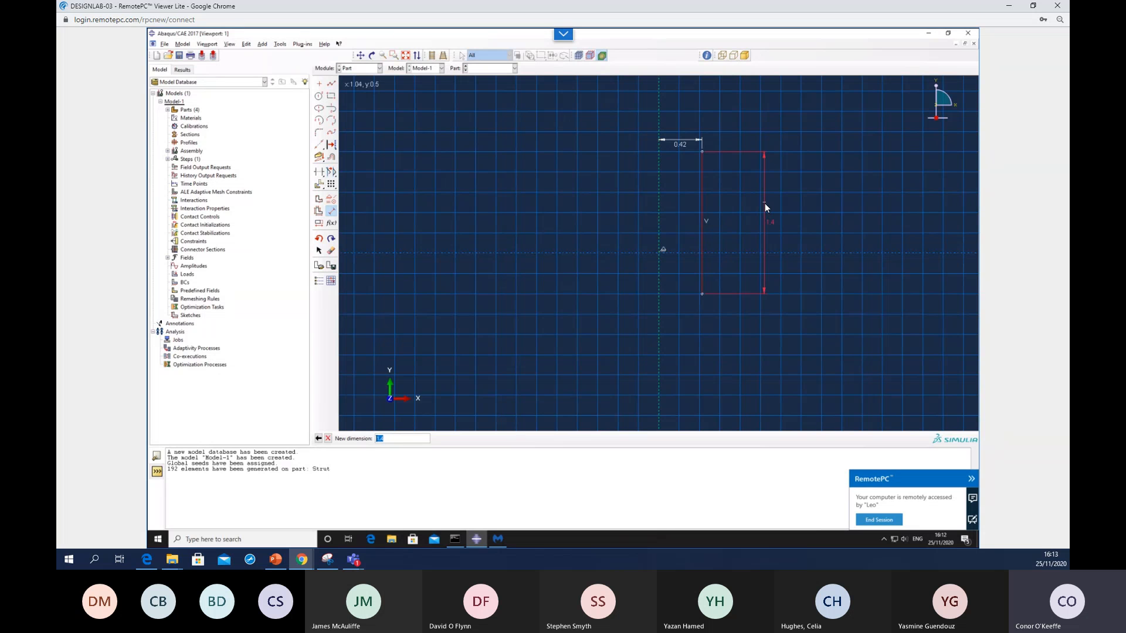
type("1.6")
key("Return")
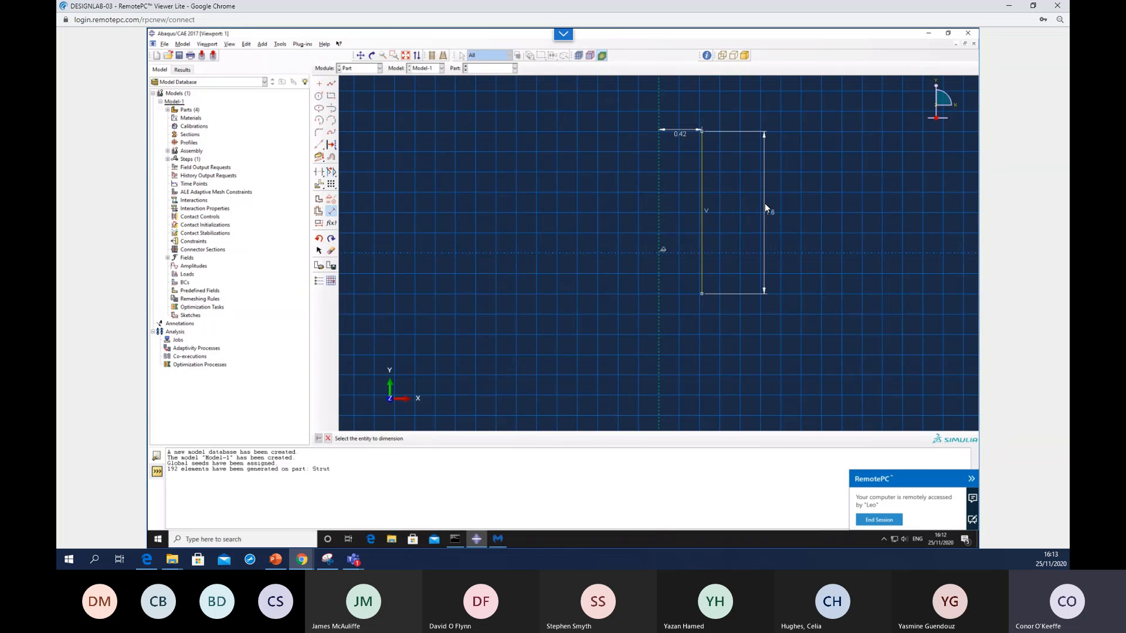
- Finish the sketch and revolve the line through 360 degrees to form the Expander shell
middle_click(589, 208)
middle_click(600, 200)
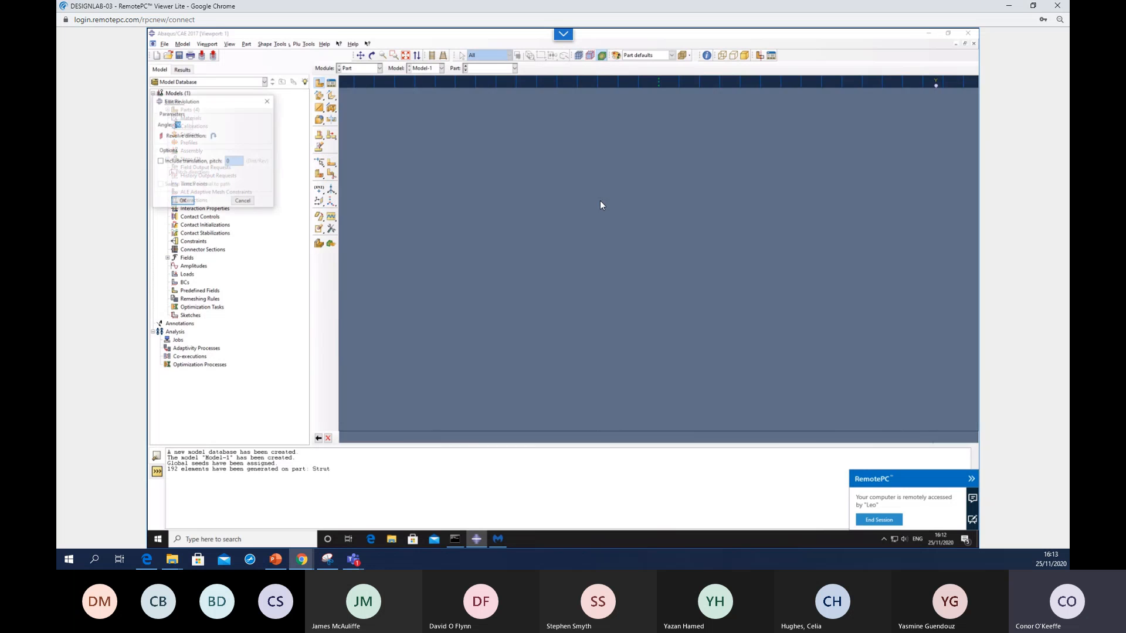
type("360")
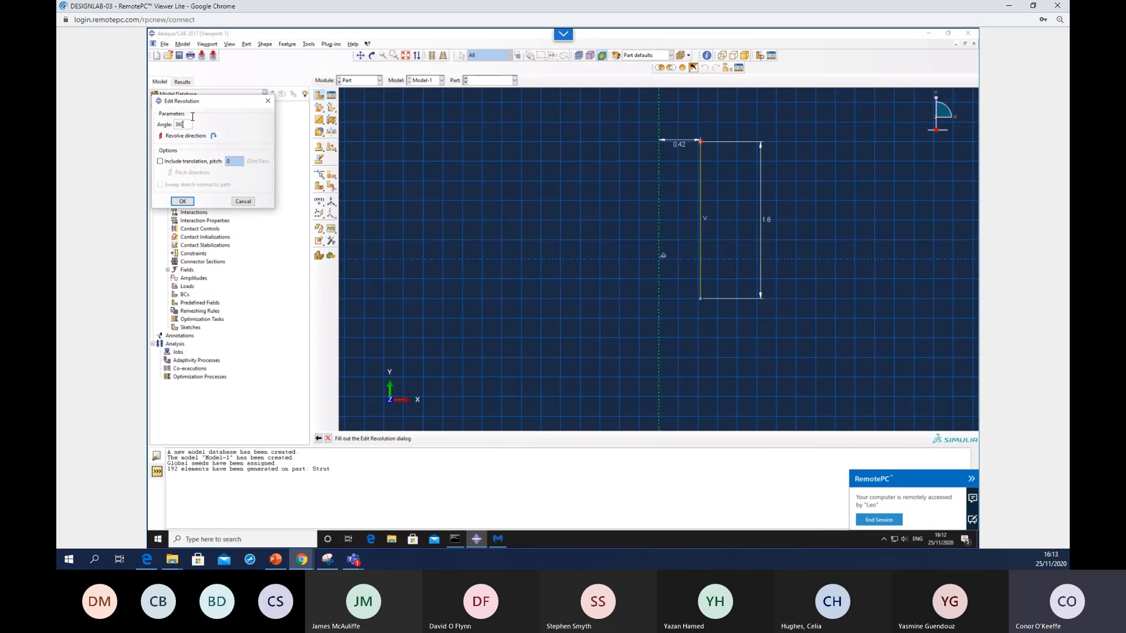
left_click(183, 201)
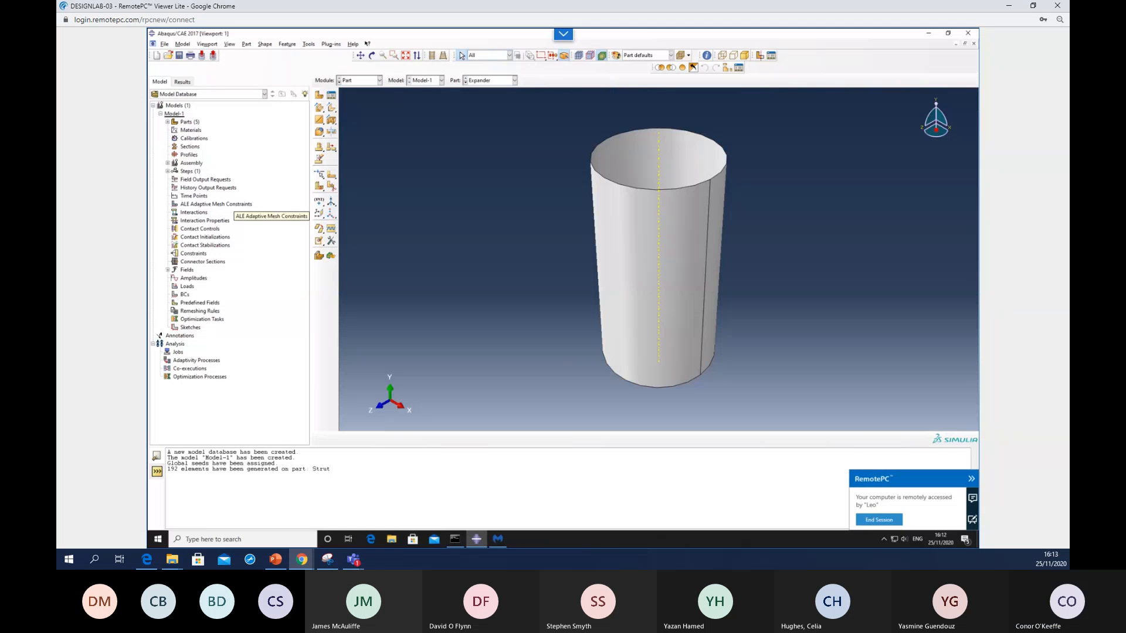
- Switch to the Mesh module and seed the Expander with an approximate global size of 0.05
left_click(375, 82)
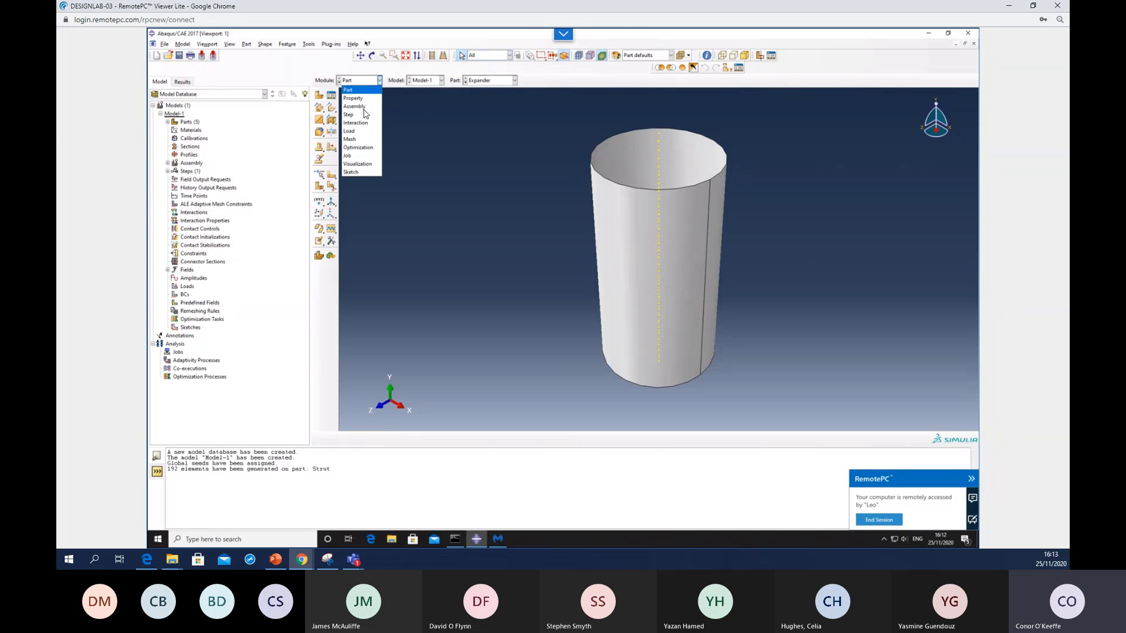
left_click(352, 139)
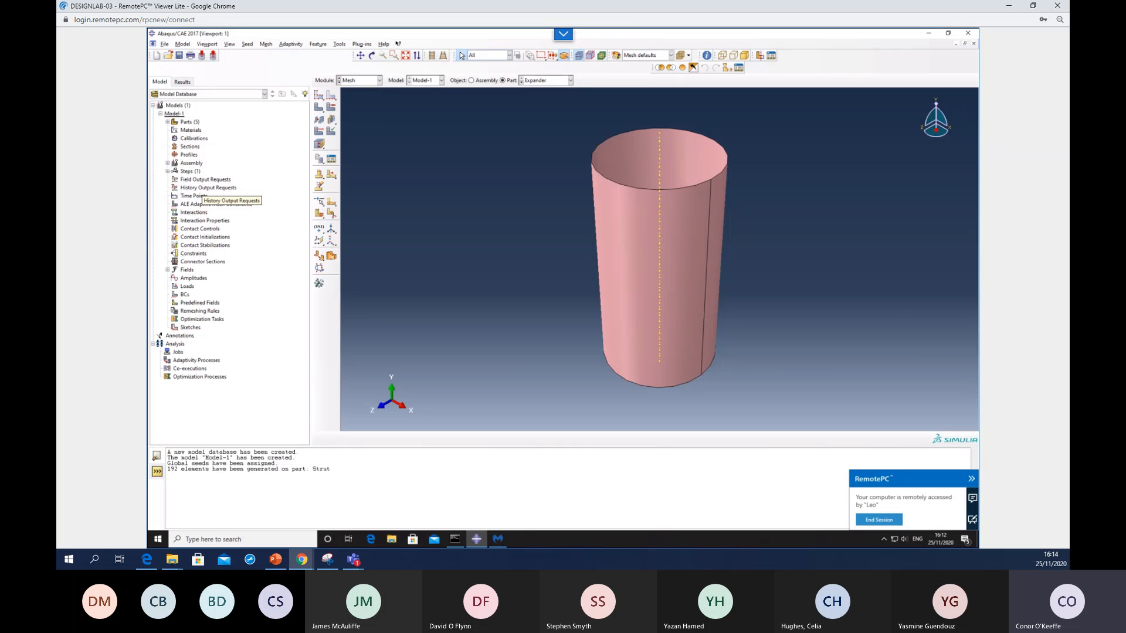
left_click(318, 95)
type("0")
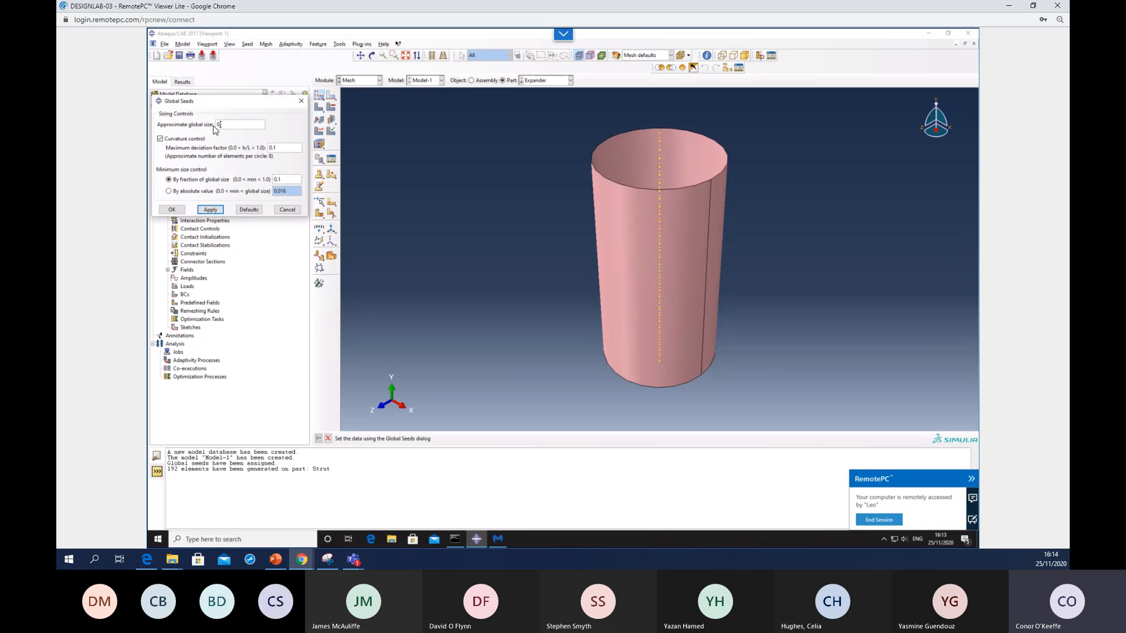
type(".05")
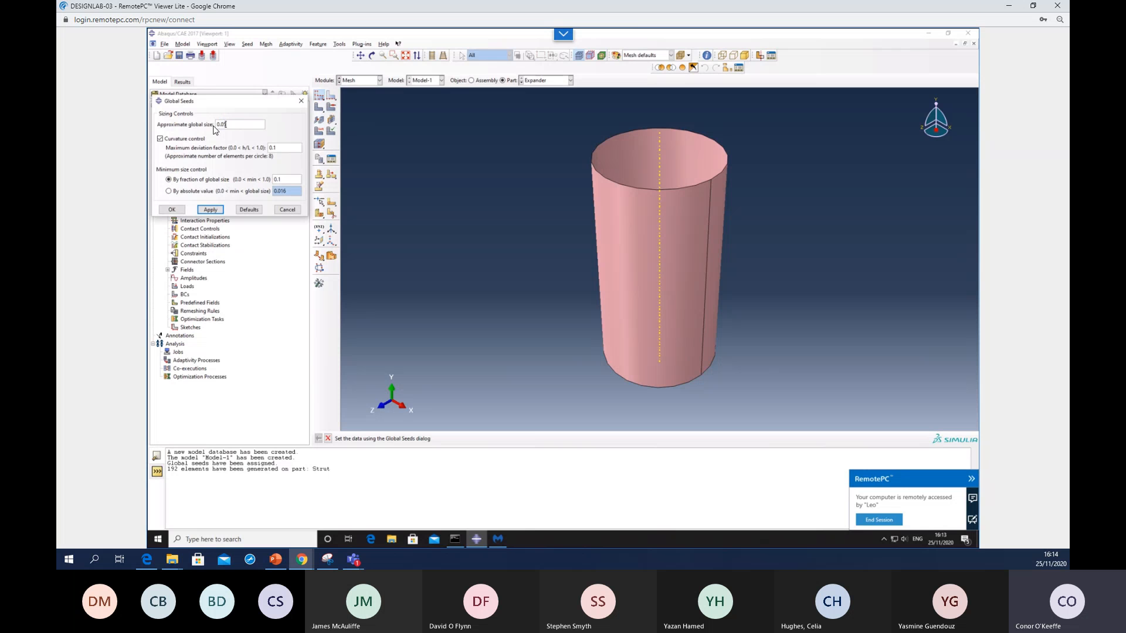
left_click(169, 210)
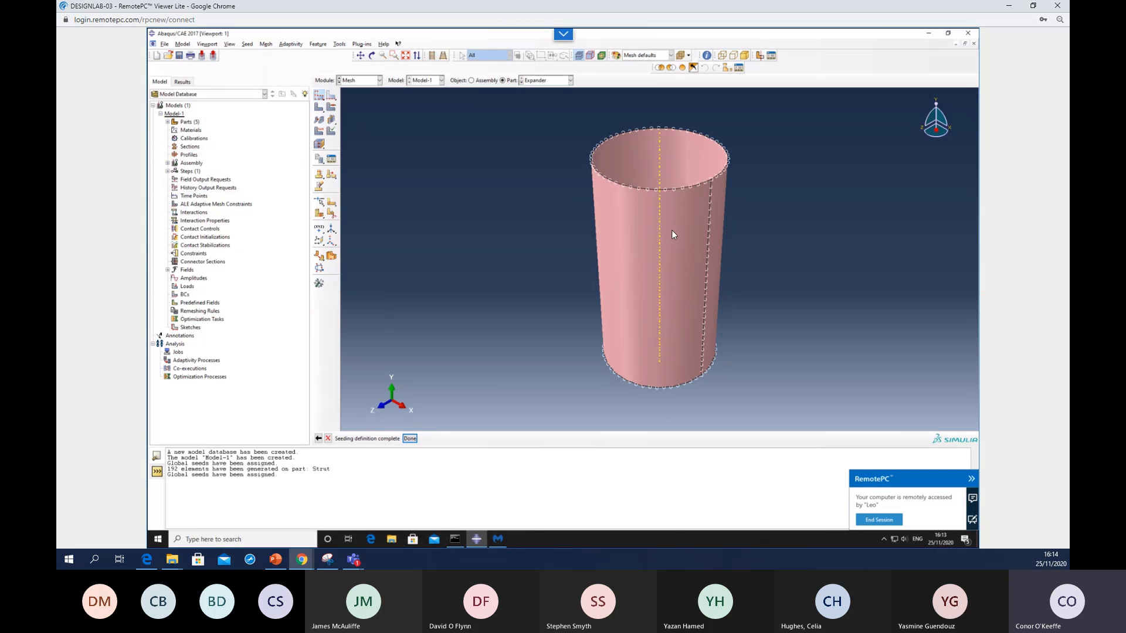
- Seed the Expander's vertical seam edge by number with 1 element and no bias, and mesh the part
left_click(331, 96)
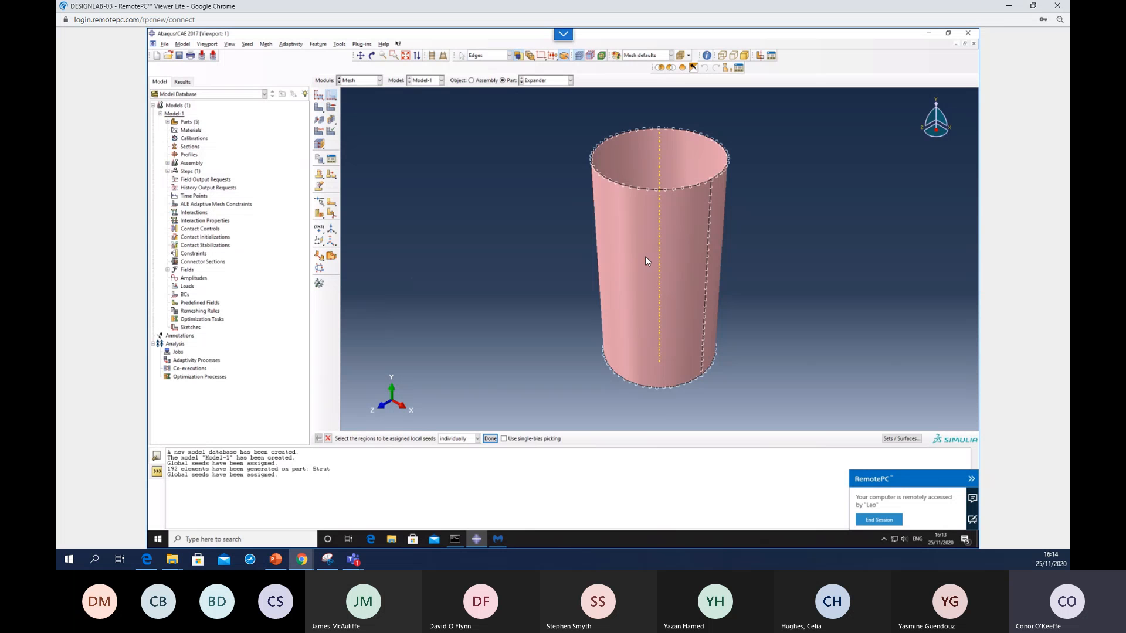
left_click(708, 255)
middle_click(402, 180)
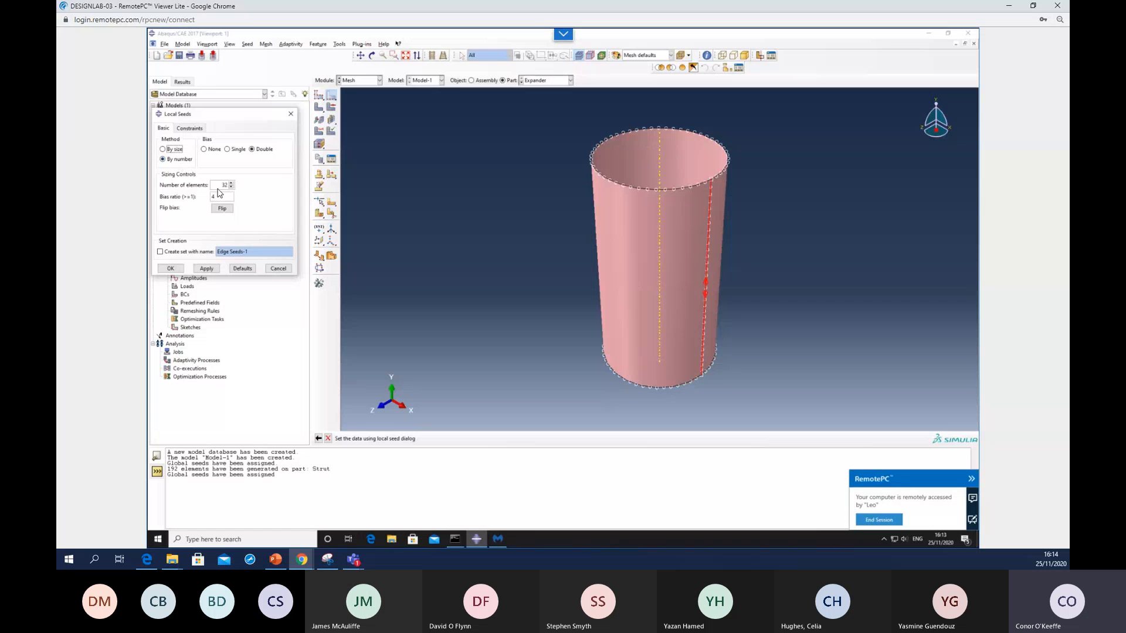
left_click(204, 149)
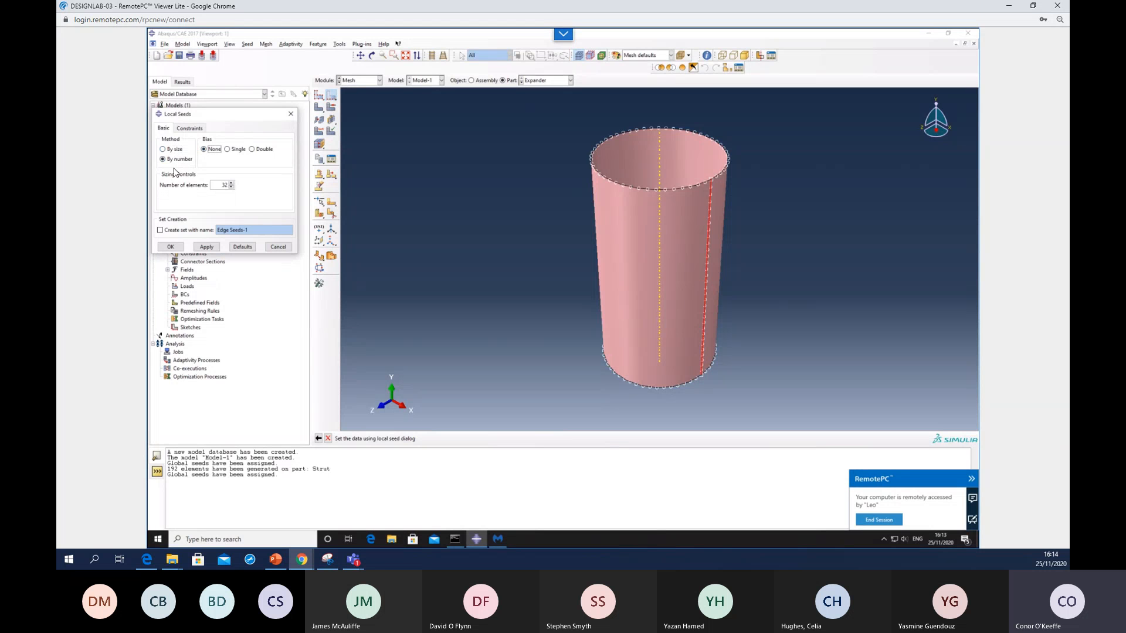
double_click(221, 185)
type("1")
left_click(171, 247)
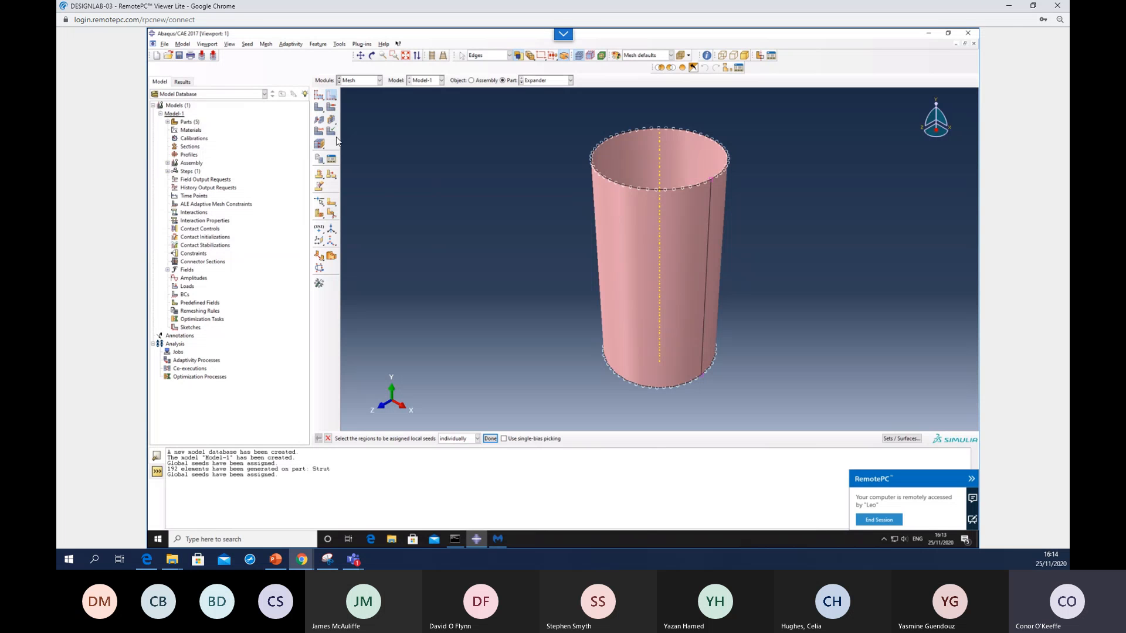
left_click(319, 106)
middle_click(542, 181)
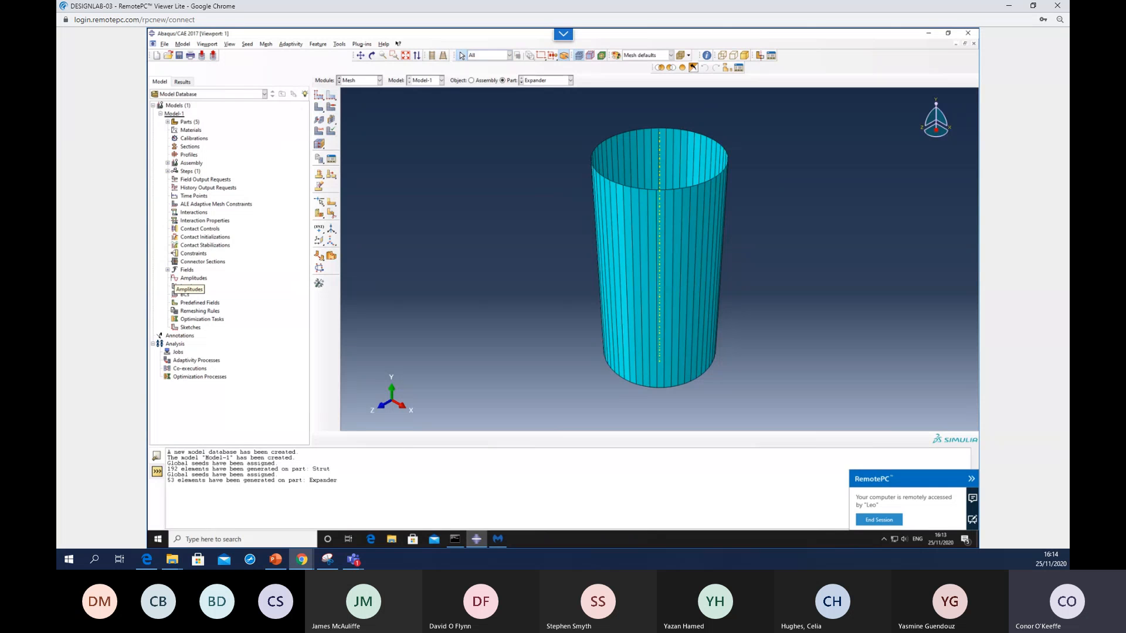
- Assign the Expander mesh the Surface element family with linear order and reduced integration (SFM3D4R)
left_click(319, 131)
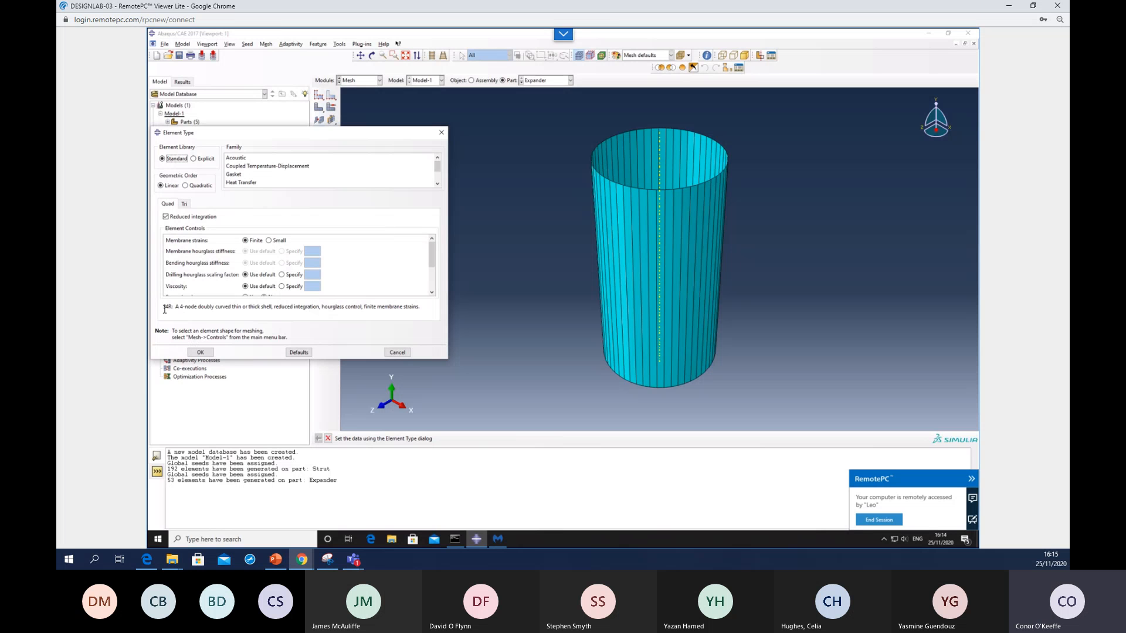
left_click_drag(165, 306, 288, 307)
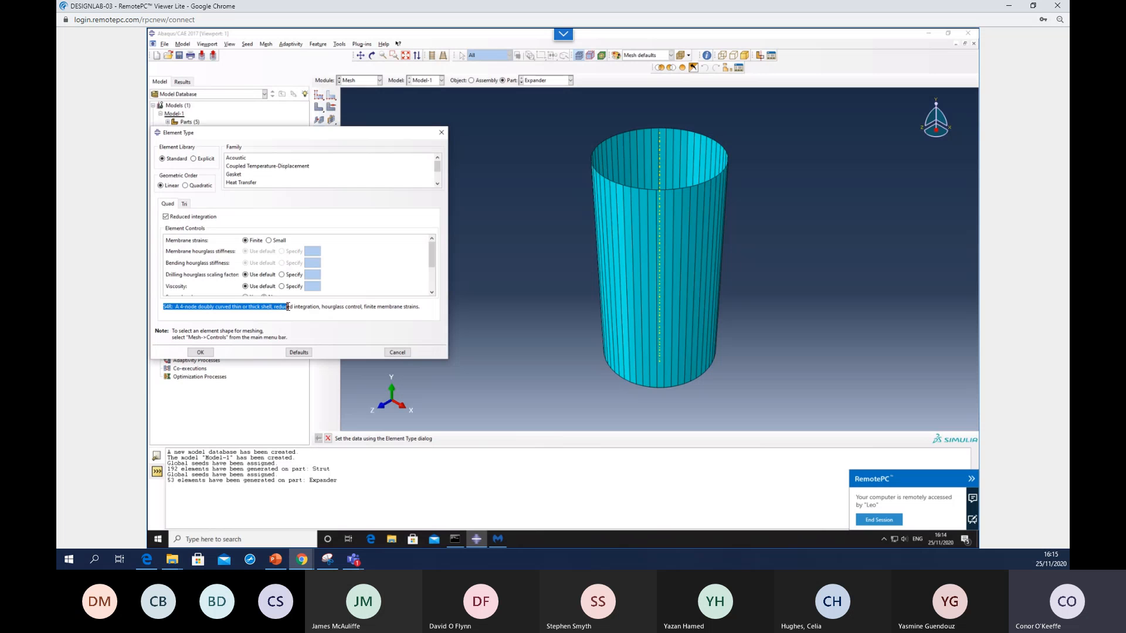
left_click(266, 307)
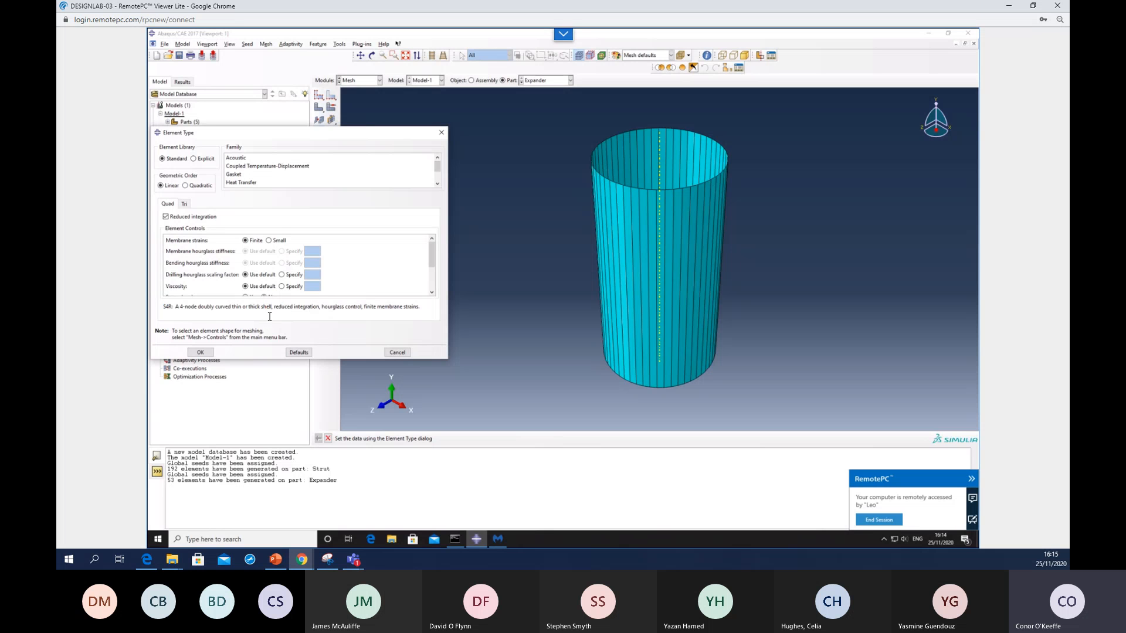
scroll(285, 186, "down", 1)
left_click(286, 184)
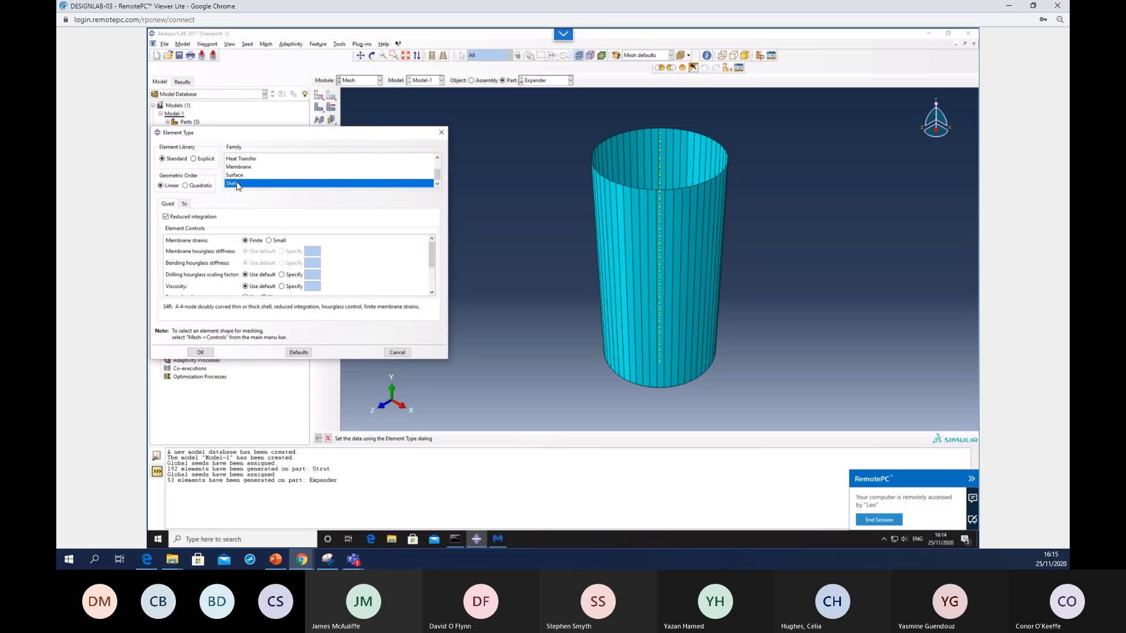
left_click(245, 176)
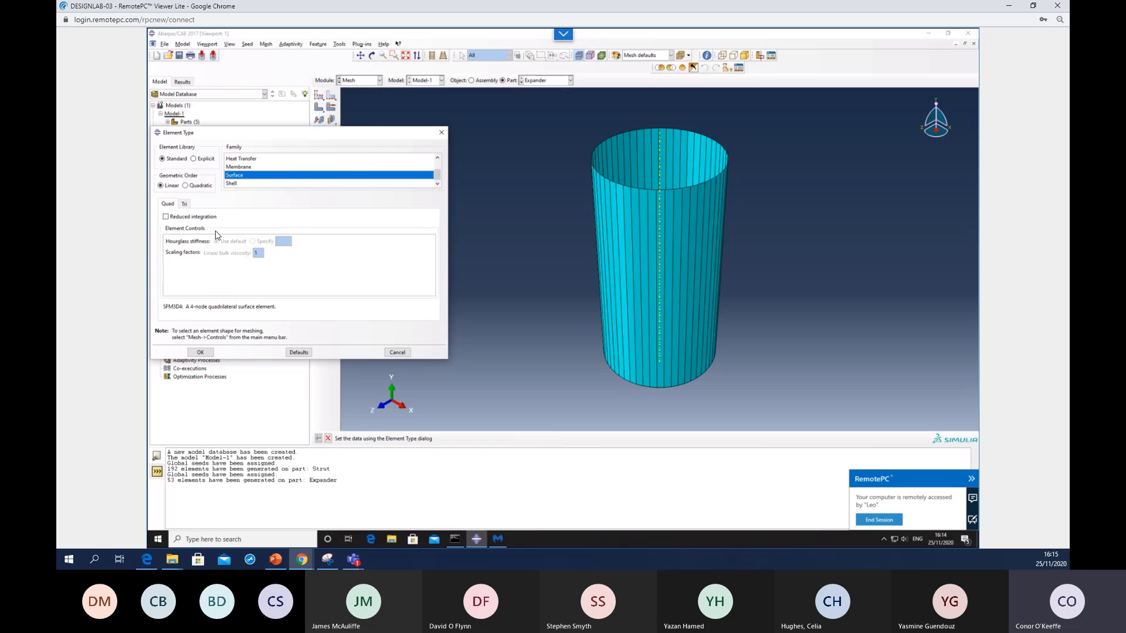
left_click(166, 217)
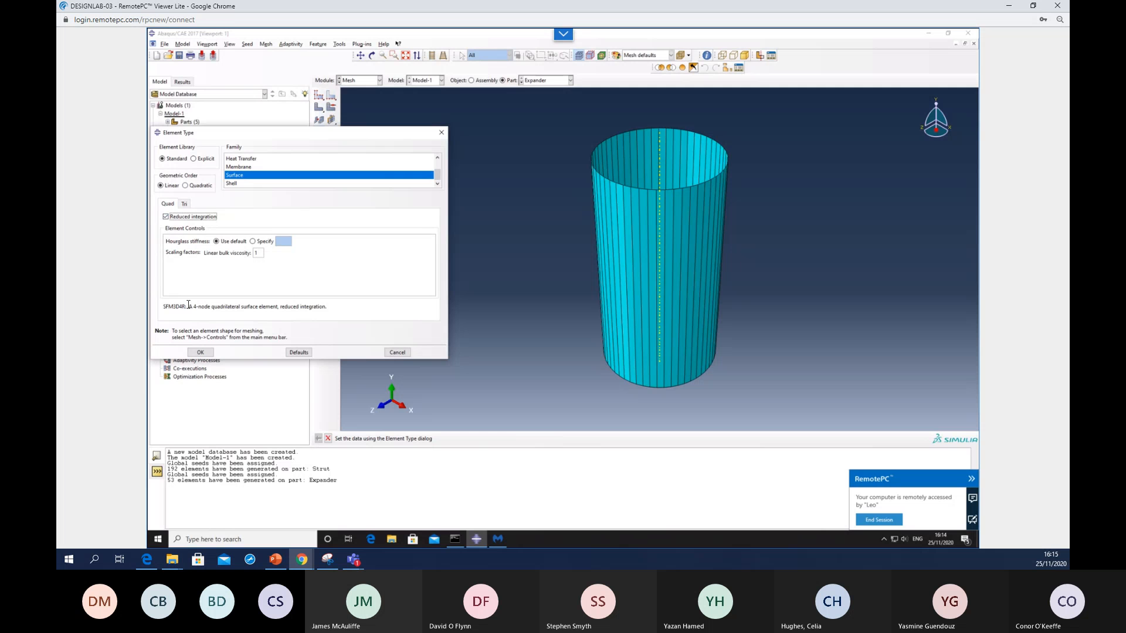
left_click(201, 353)
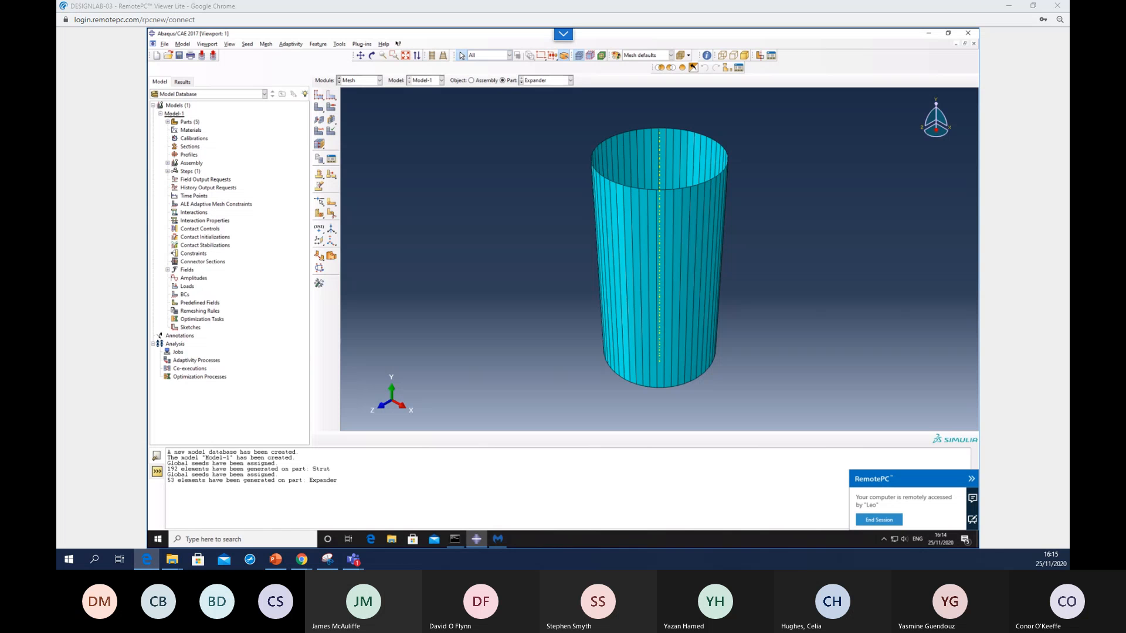
- Switch to the Property module and start a new material named Stainless_steel
left_click(365, 83)
left_click(379, 81)
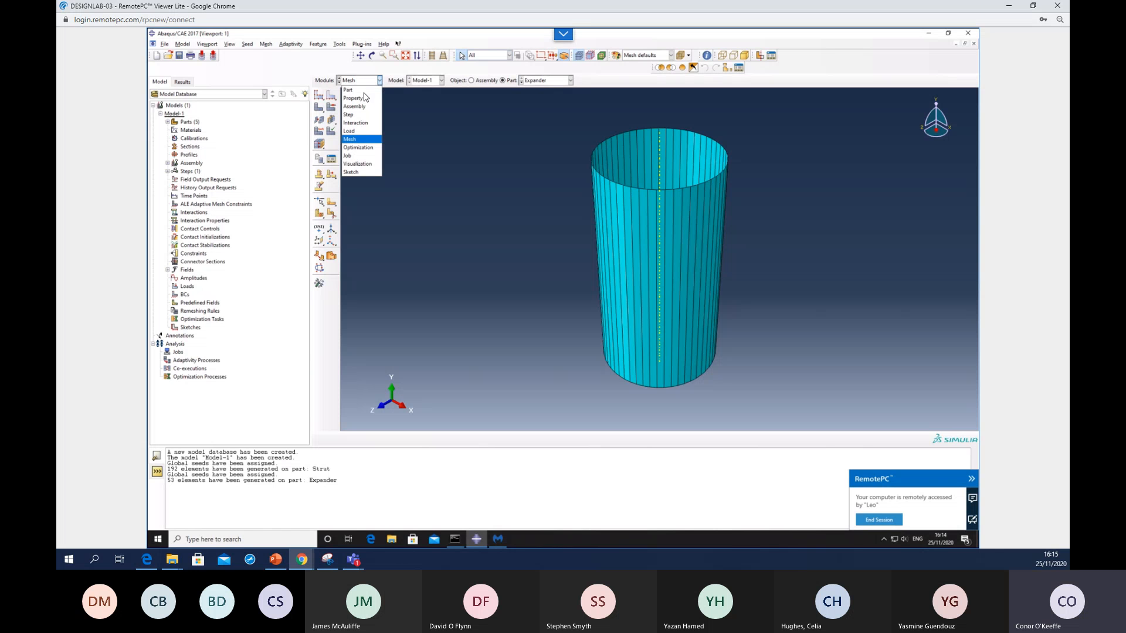
left_click(365, 98)
left_click(320, 97)
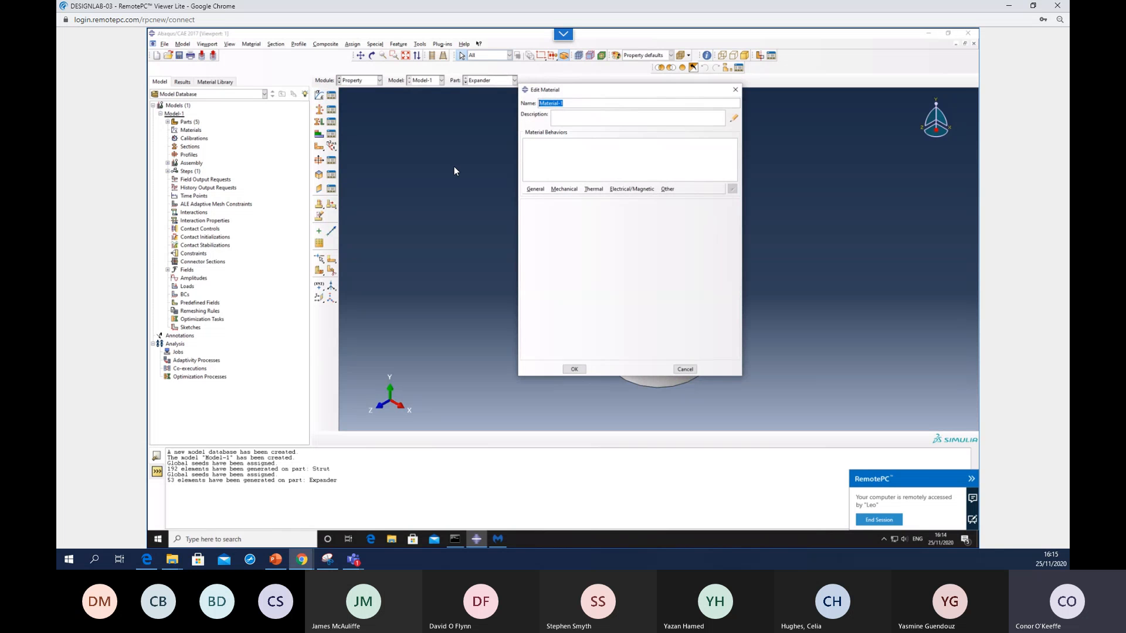
type("Stainless")
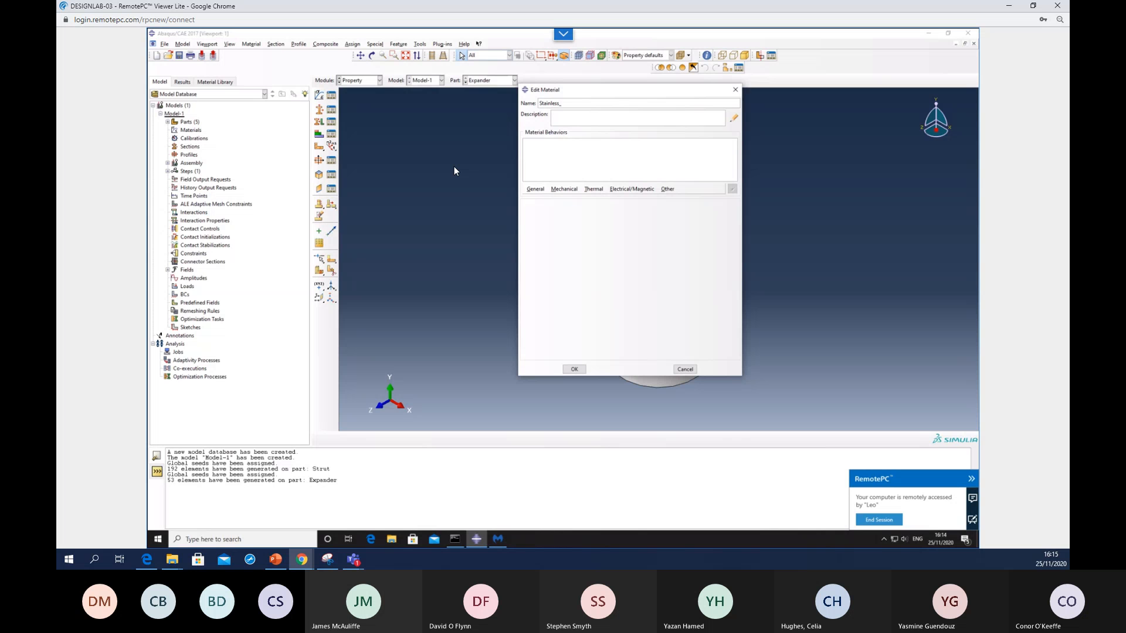
type("_steel")
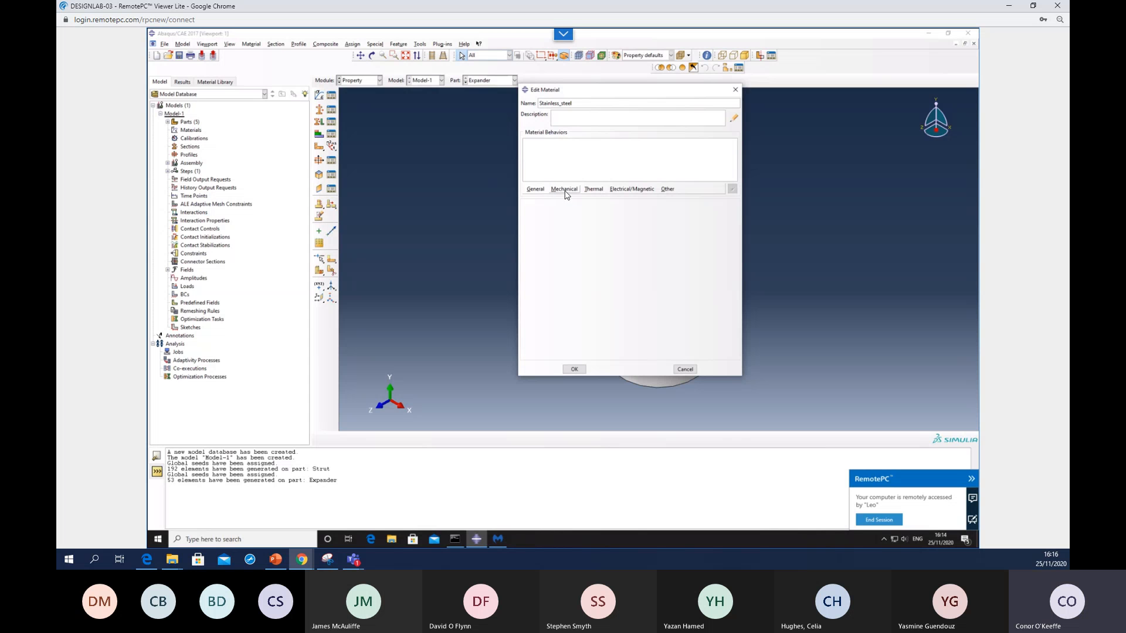
- Add isotropic elastic behavior to the material, entering the Young's modulus and a Poisson's ratio of 0.33
left_click(561, 190)
mouse_move(615, 199)
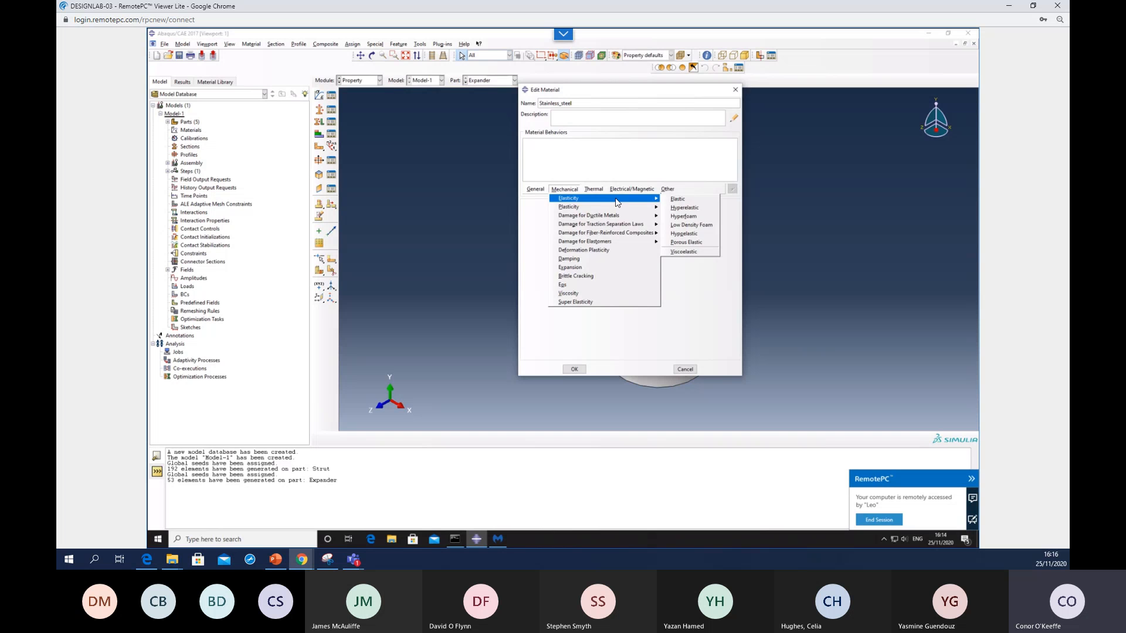
left_click(677, 198)
left_click(552, 307)
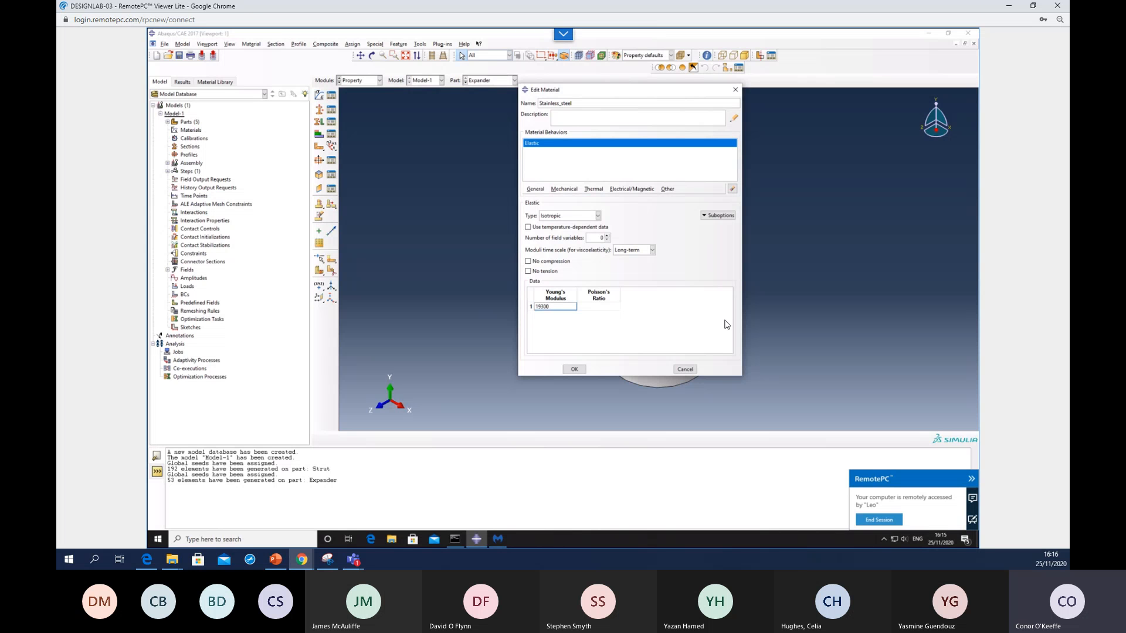
left_click(602, 308)
left_click(603, 308)
type("0.33")
- Add isotropic plastic behavior to the material and extend its data table to four rows
left_click(572, 192)
mouse_move(645, 206)
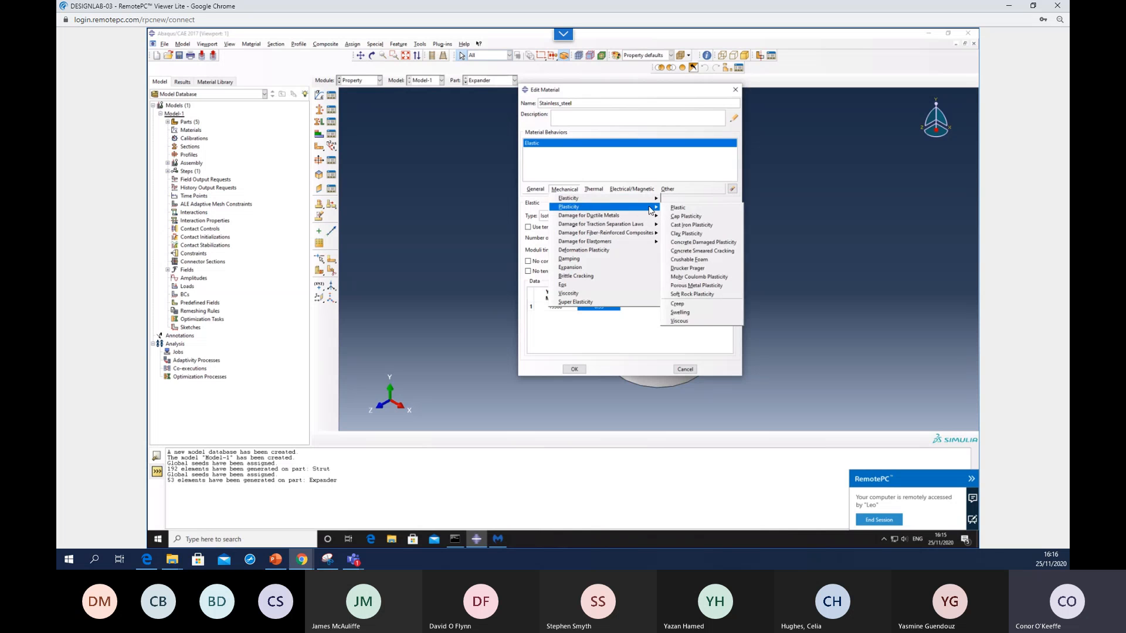
left_click(682, 209)
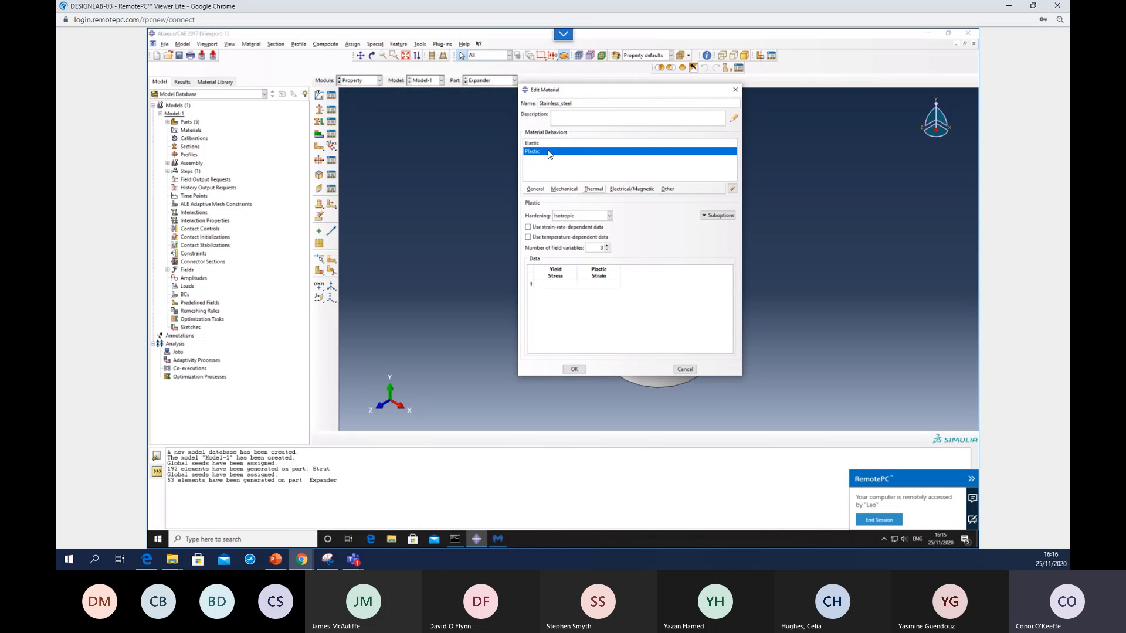
left_click(555, 283)
key("Return")
key("Return")
key("Return")
left_click(553, 284)
- Enter the first two plastic data rows: yield stress 304 at strain 0 and 484 at strain 0.0928
type("304")
key("Tab")
type("0")
key("Tab")
type("484")
key("Tab")
type("0.0928")
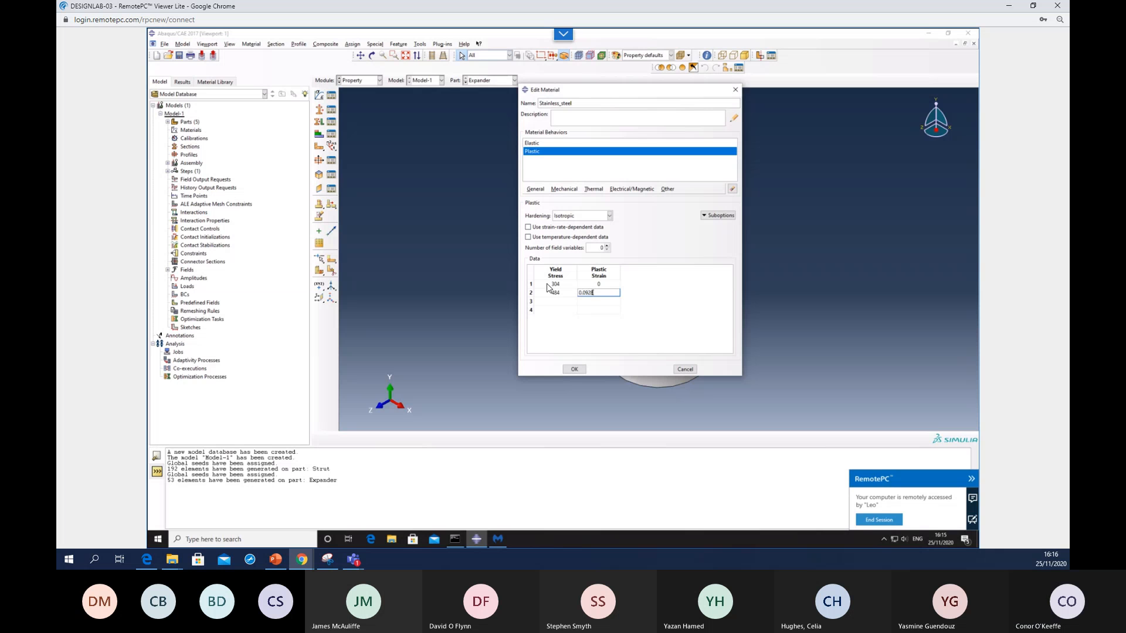
- Enter the plastic data rows 612 at strain 0.179 and 840 at strain 0.332, and save the material
key("Tab")
type("612")
key("Tab")
type("0.1")
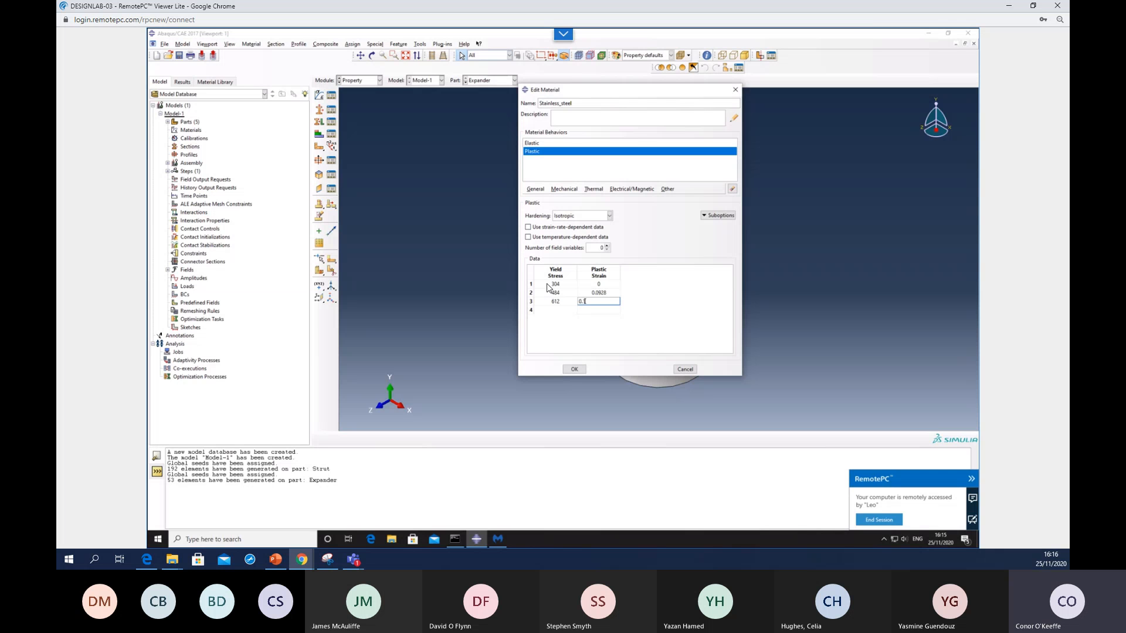
type("79")
key("Return")
key("shift+Tab")
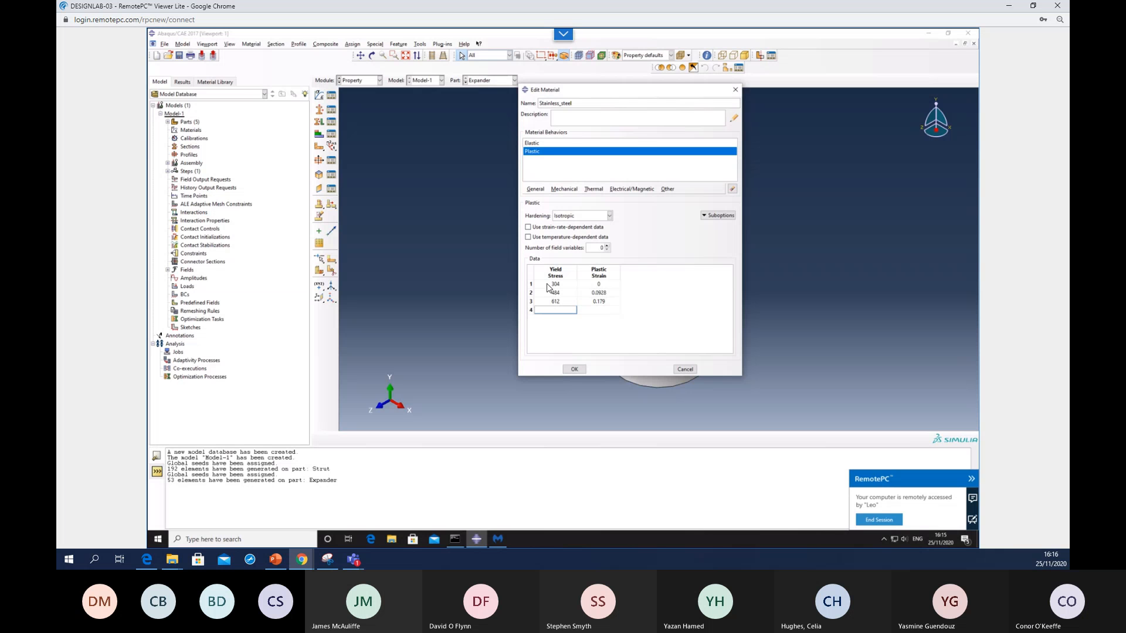
type("840")
key("Tab")
type("0")
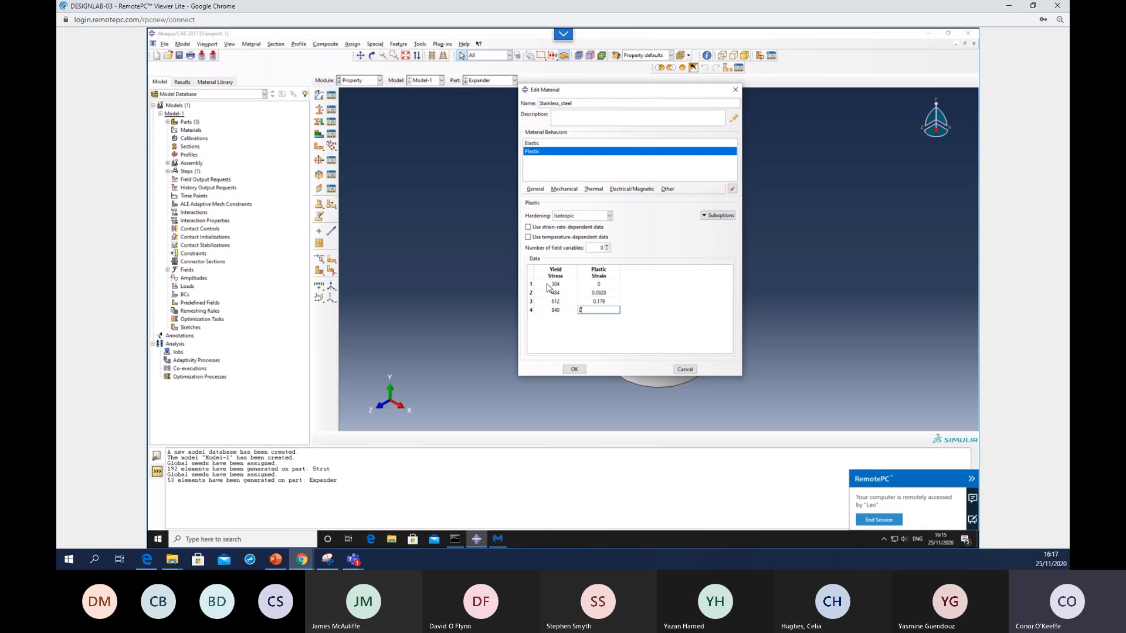
type(".332")
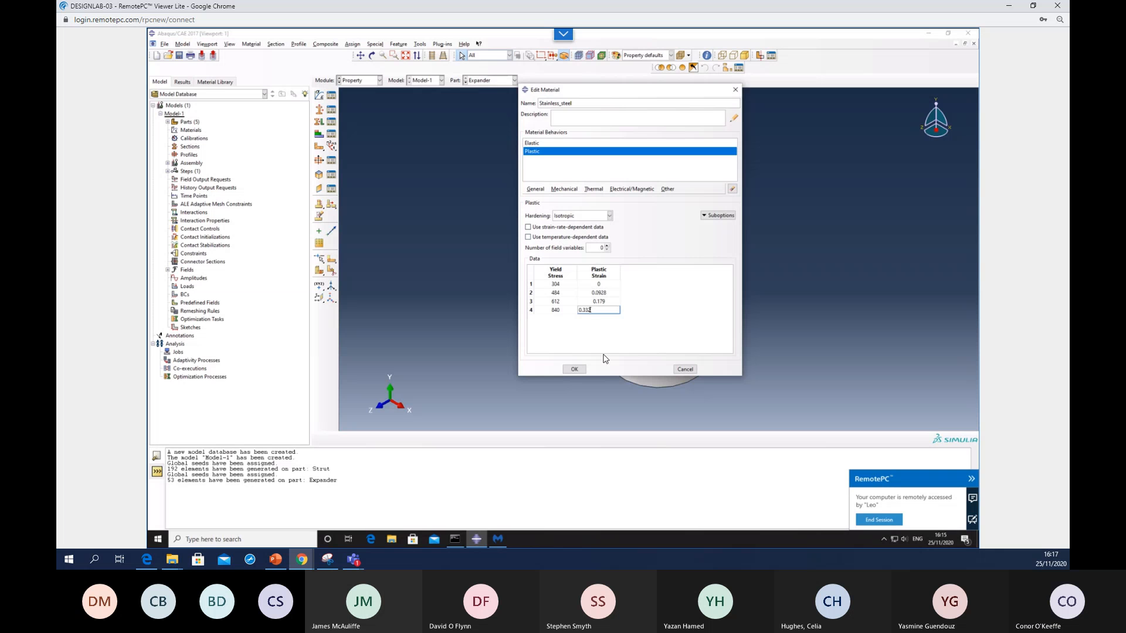
left_click(576, 371)
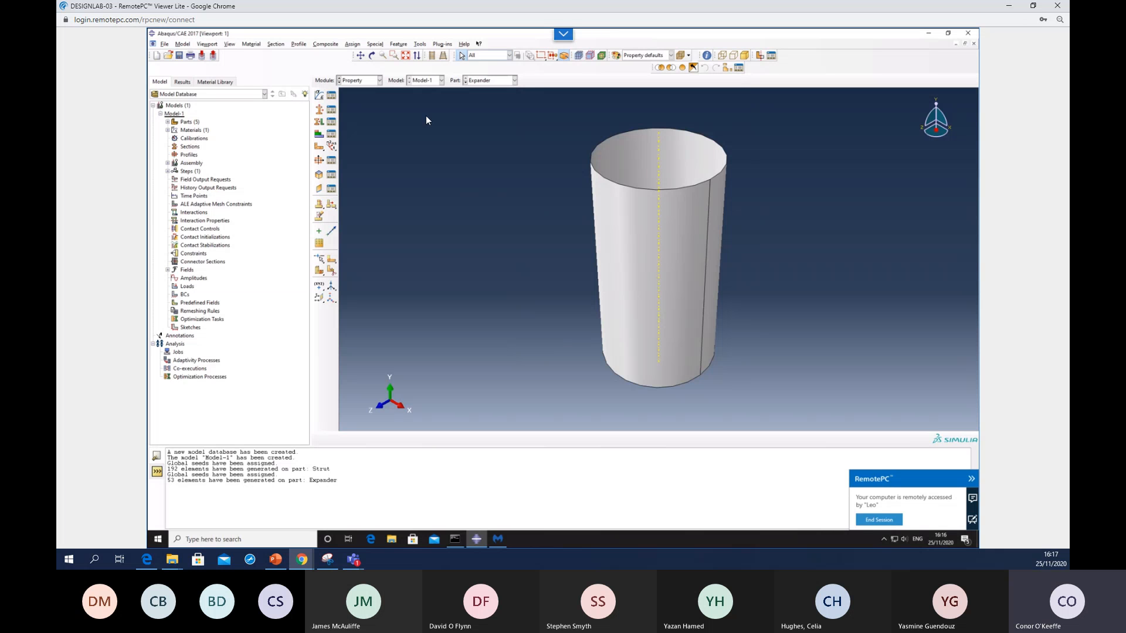
- Create a solid, homogeneous section named Stent that uses the Stainless_steel material
left_click(320, 112)
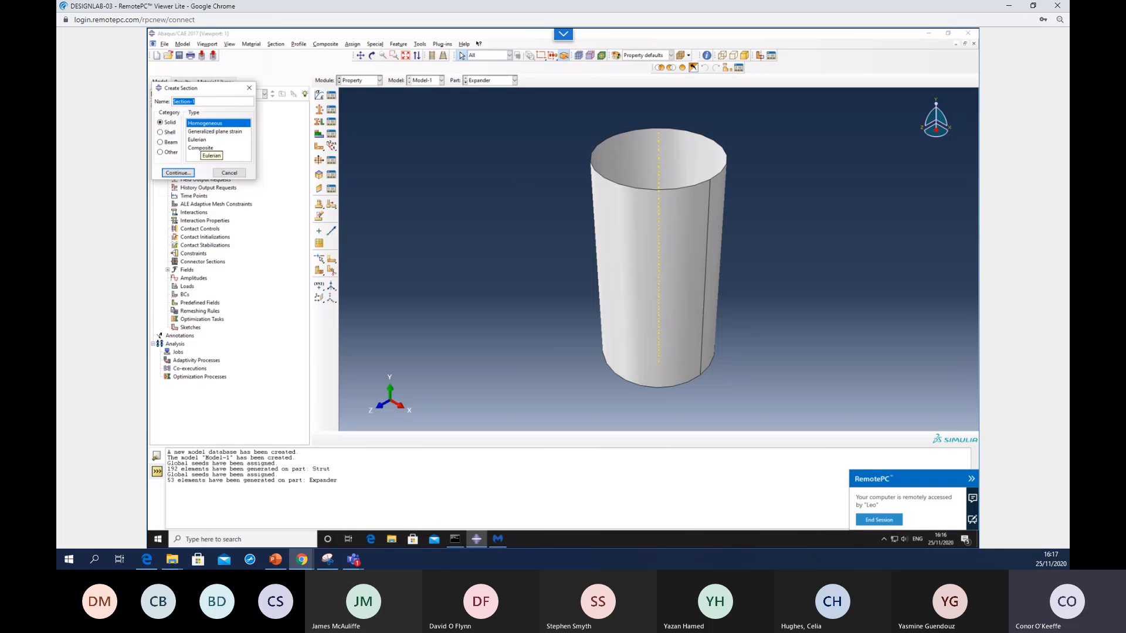
type("Stent")
left_click(191, 173)
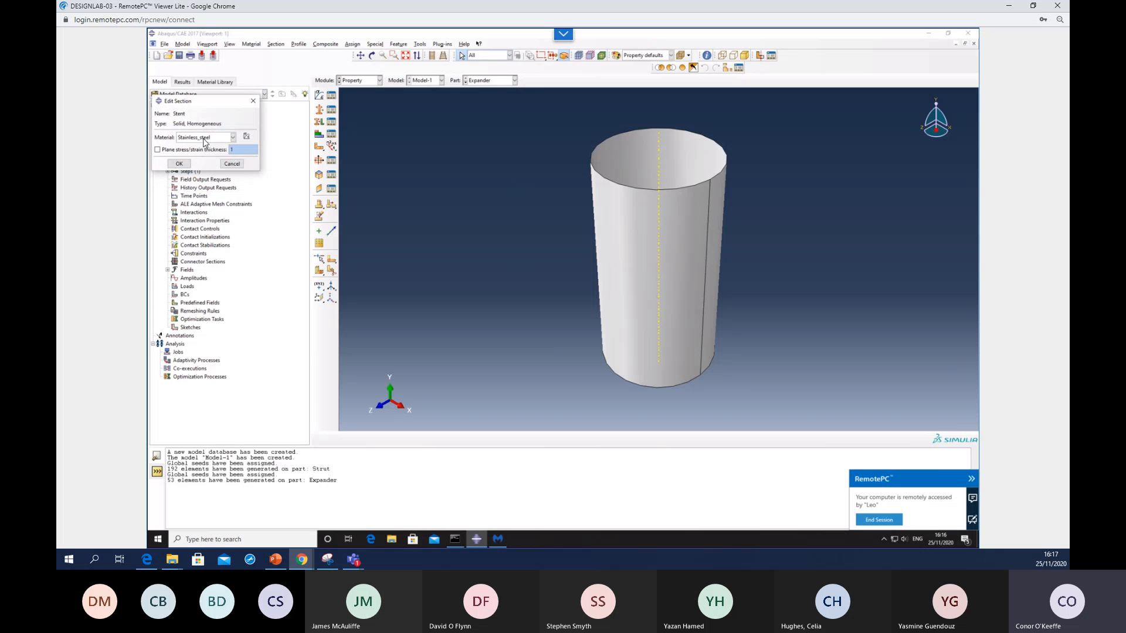
left_click(181, 164)
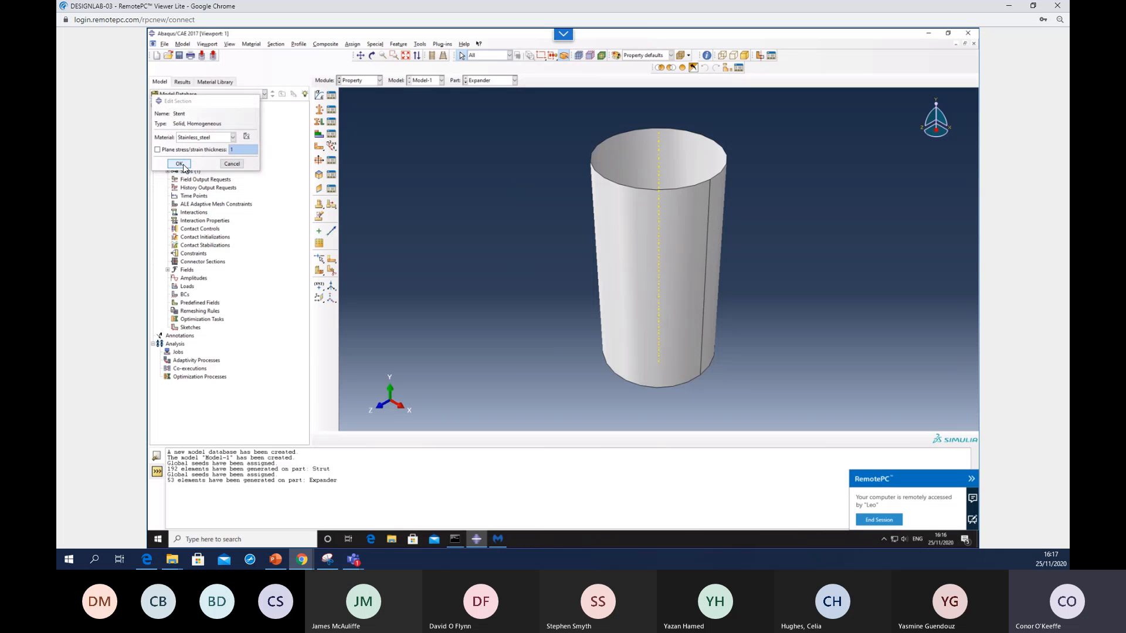
- Create a shell section of type Surface named Expander, leaving its density option off
left_click(319, 112)
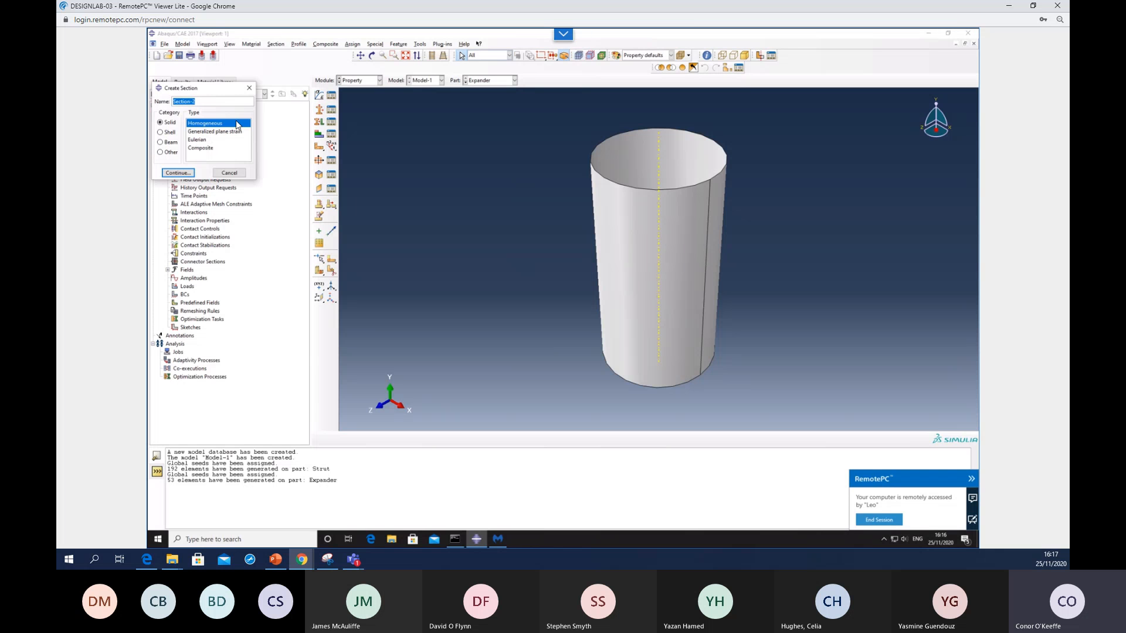
type("Expander")
left_click(162, 133)
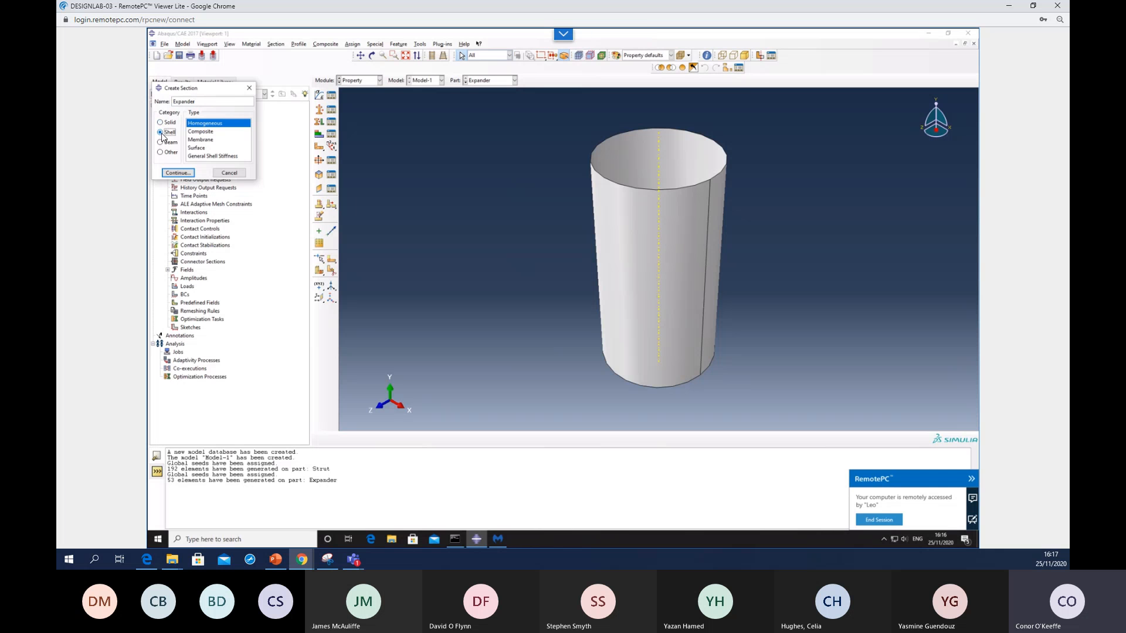
left_click(197, 149)
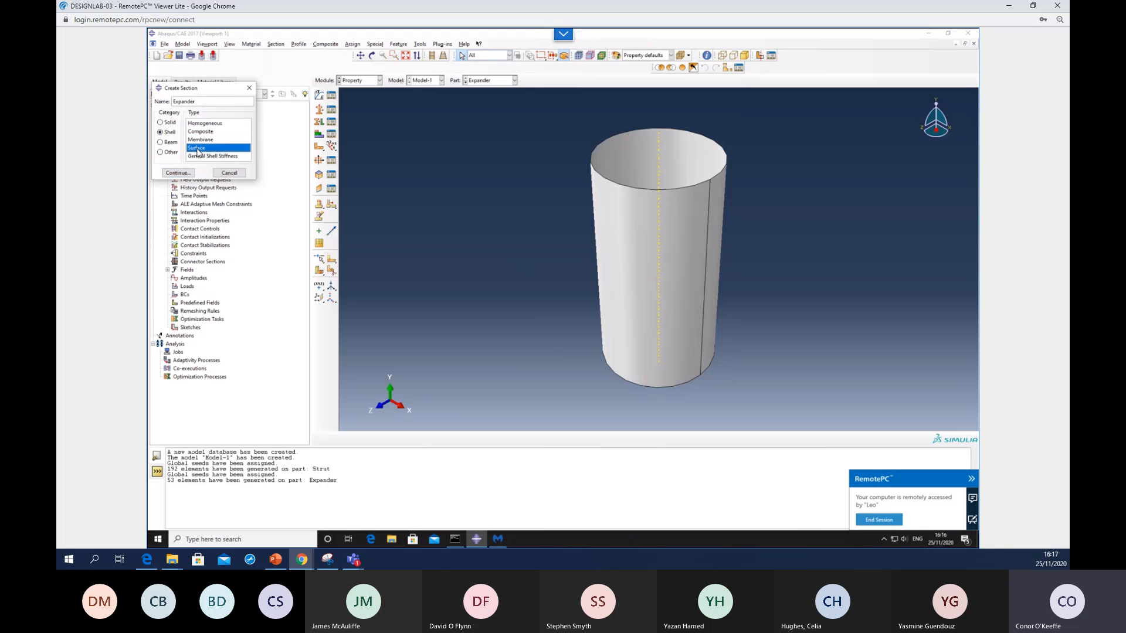
left_click(178, 173)
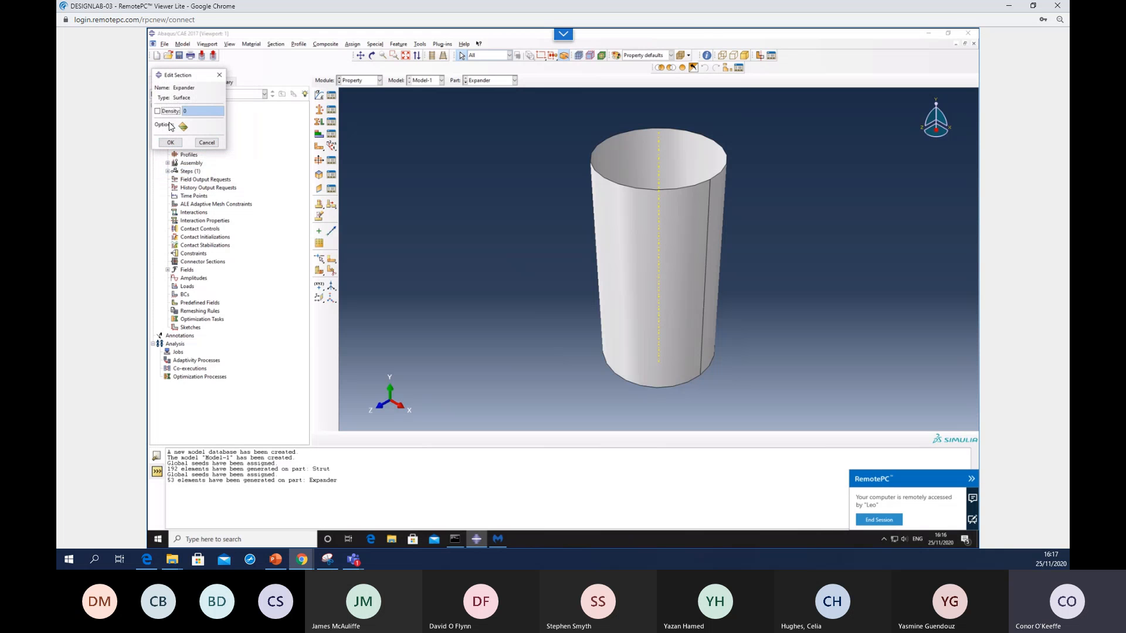
left_click(170, 143)
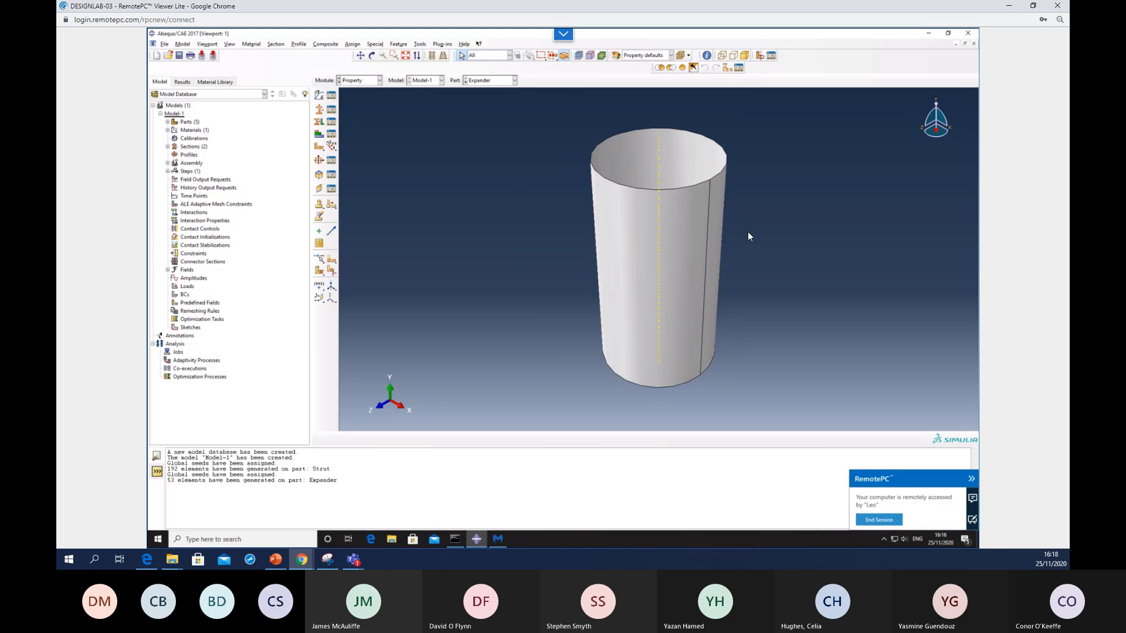
- Assign the Expander section to the whole cylindrical Expander part, creating a set named All for the region
left_click(320, 123)
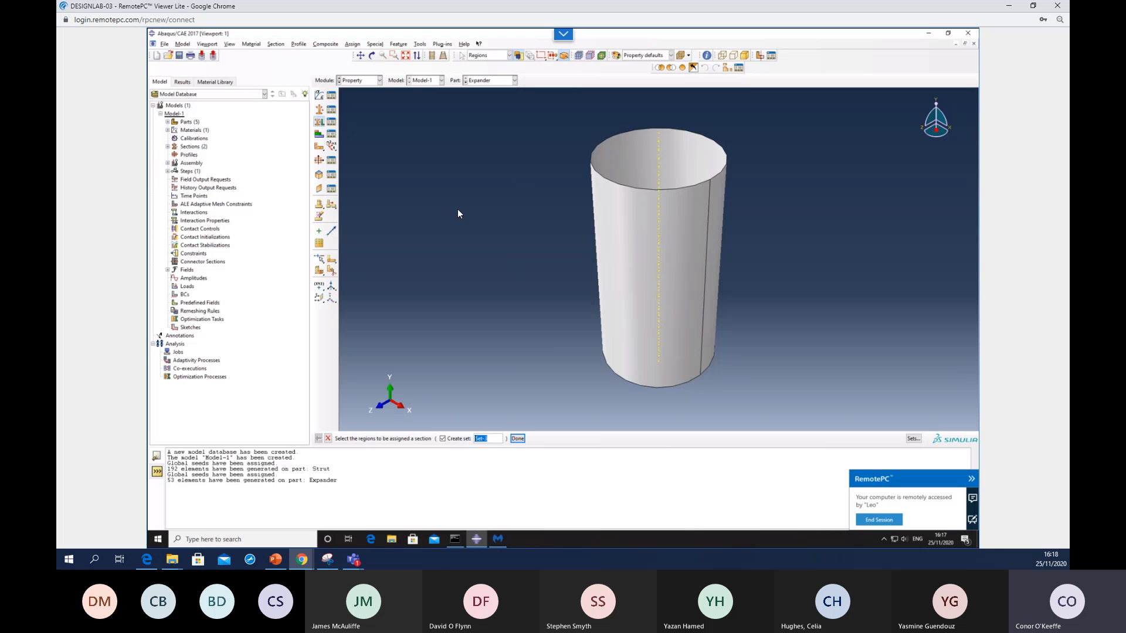
type("All")
left_click(631, 271)
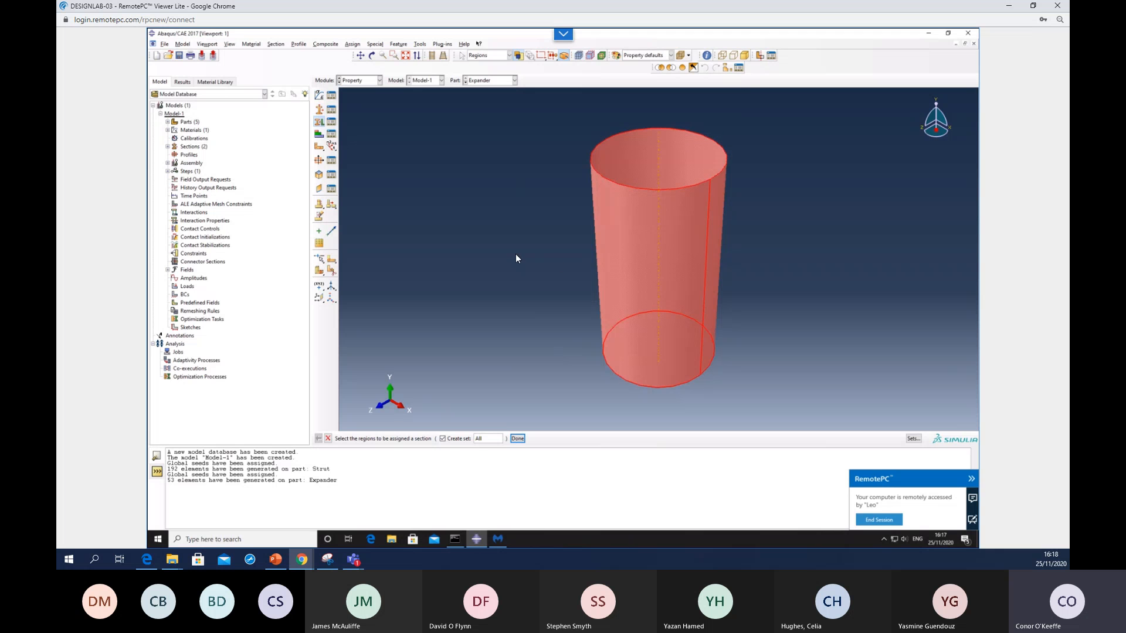
middle_click(474, 195)
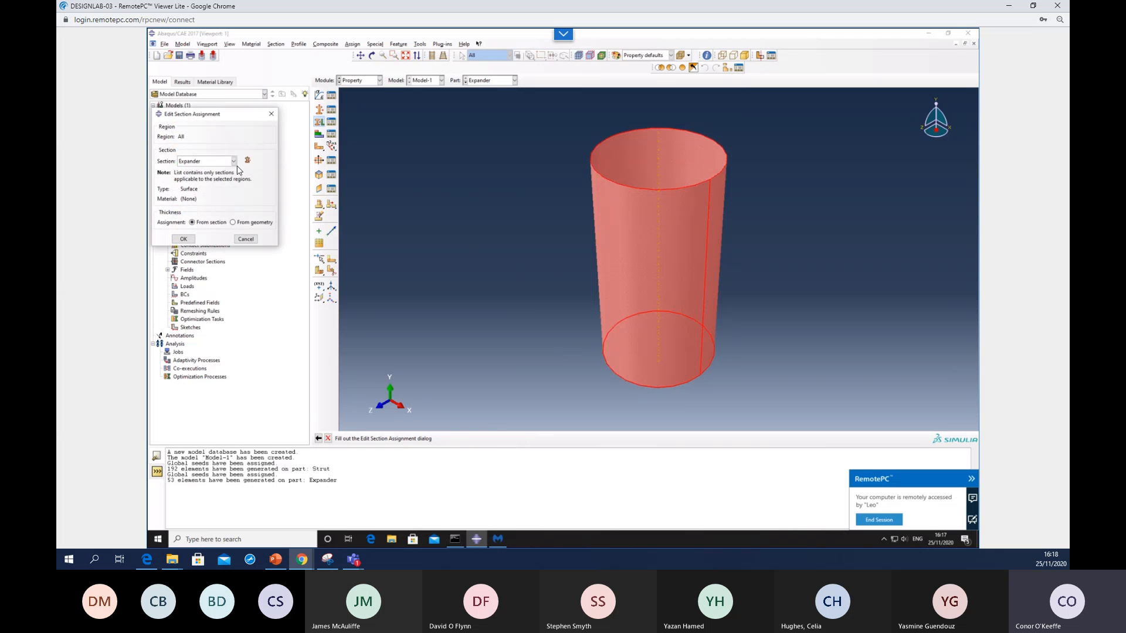
left_click(235, 162)
left_click(225, 164)
left_click(184, 241)
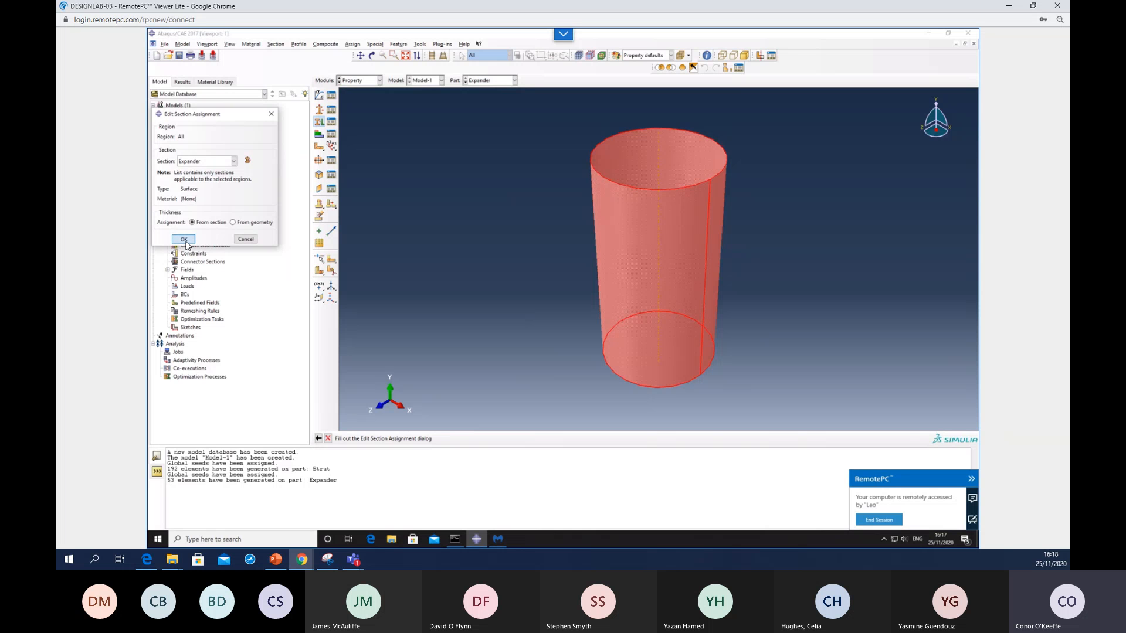
- Assign the Stent section to all elements of the Strut_wrapped part, creating a set named All for the region
left_click(501, 81)
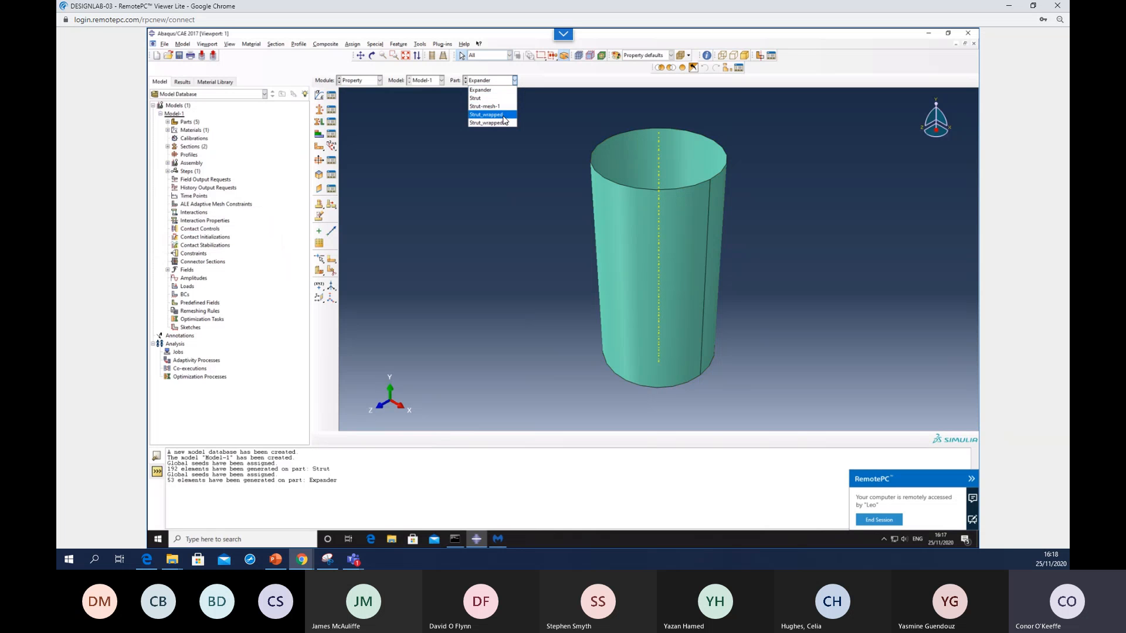
left_click(503, 116)
left_click(495, 83)
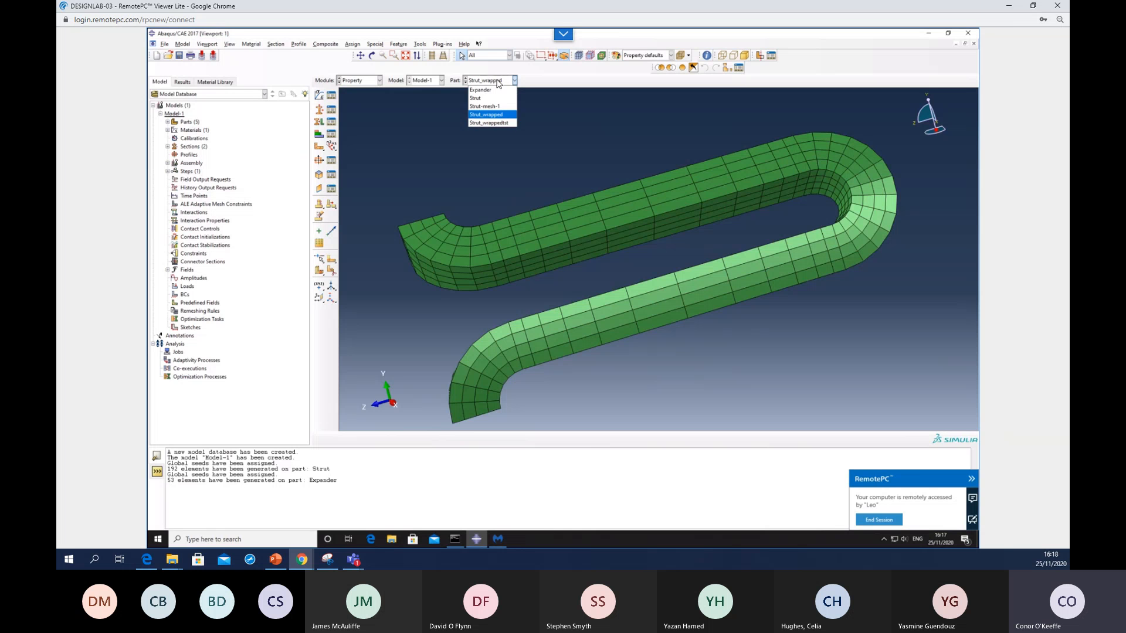
left_click(500, 83)
left_click(319, 122)
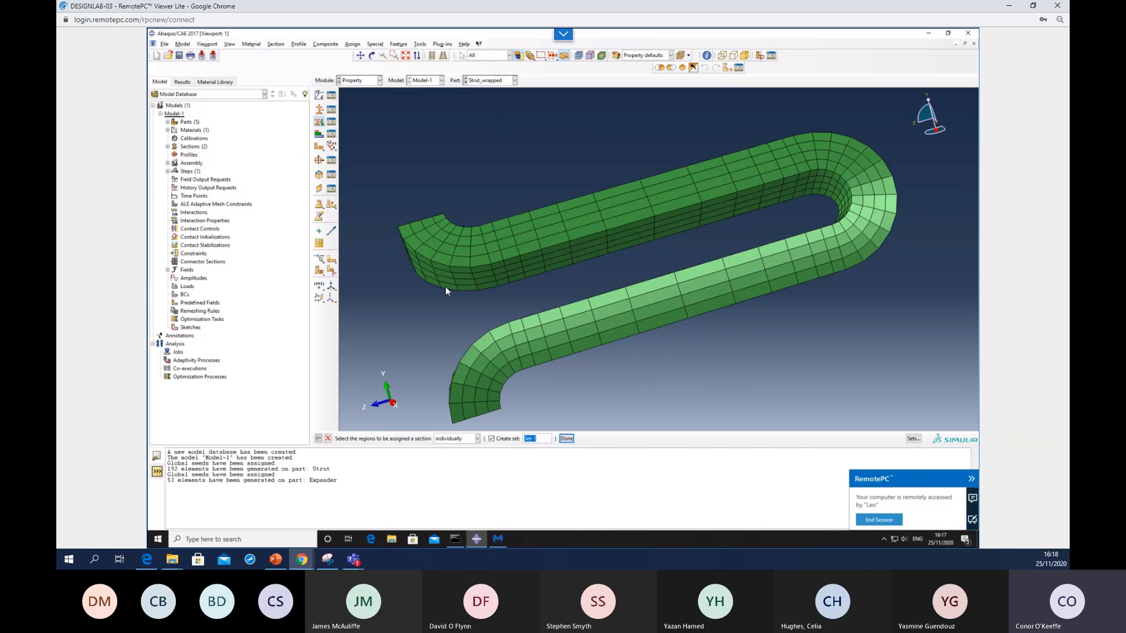
scroll(435, 265, "down", 1)
type("All")
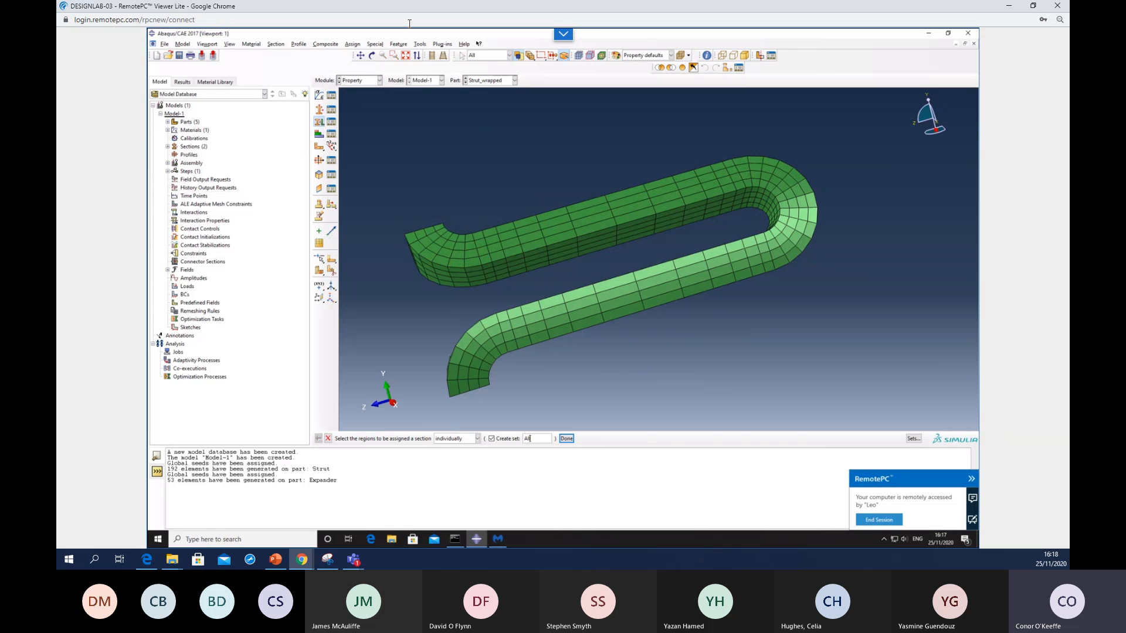
left_click_drag(361, 99, 902, 402)
middle_click(554, 141)
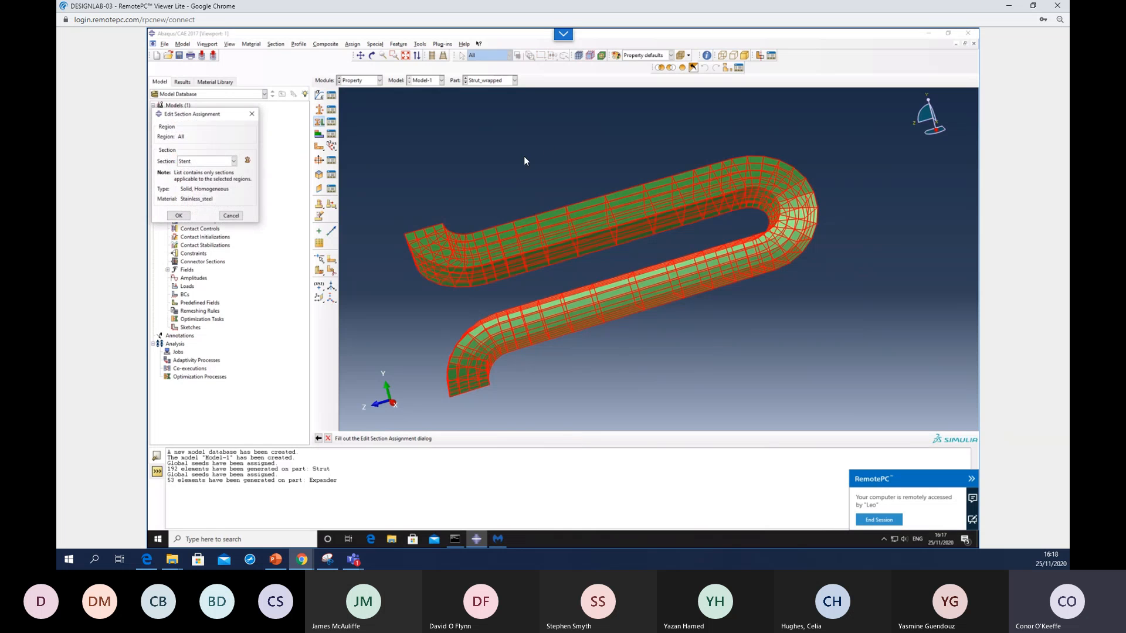
left_click(201, 163)
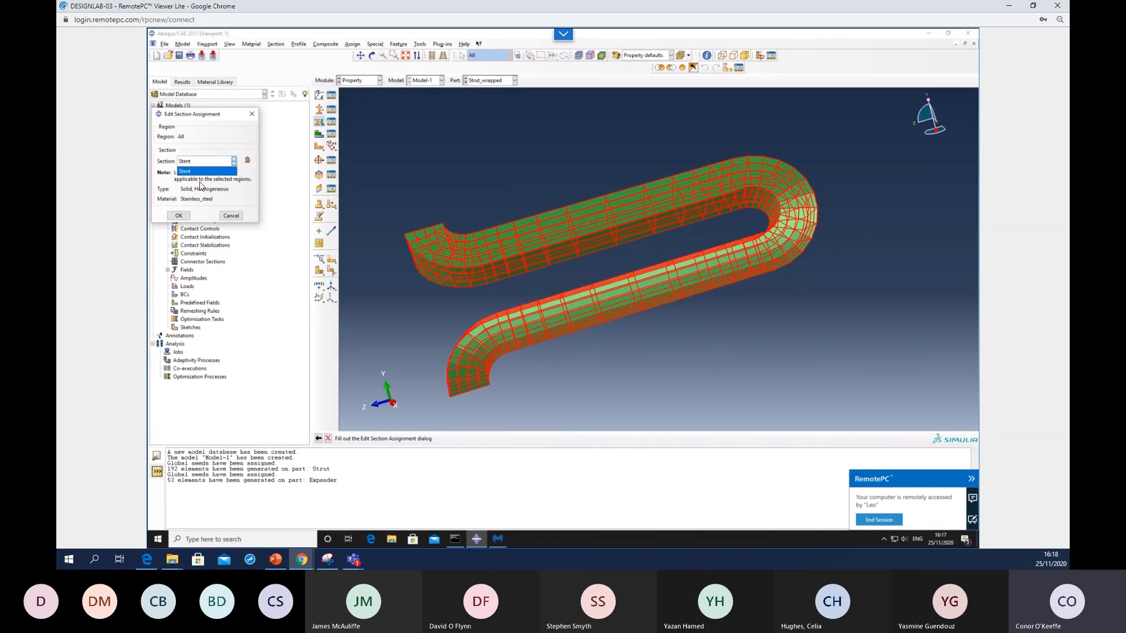
left_click(180, 218)
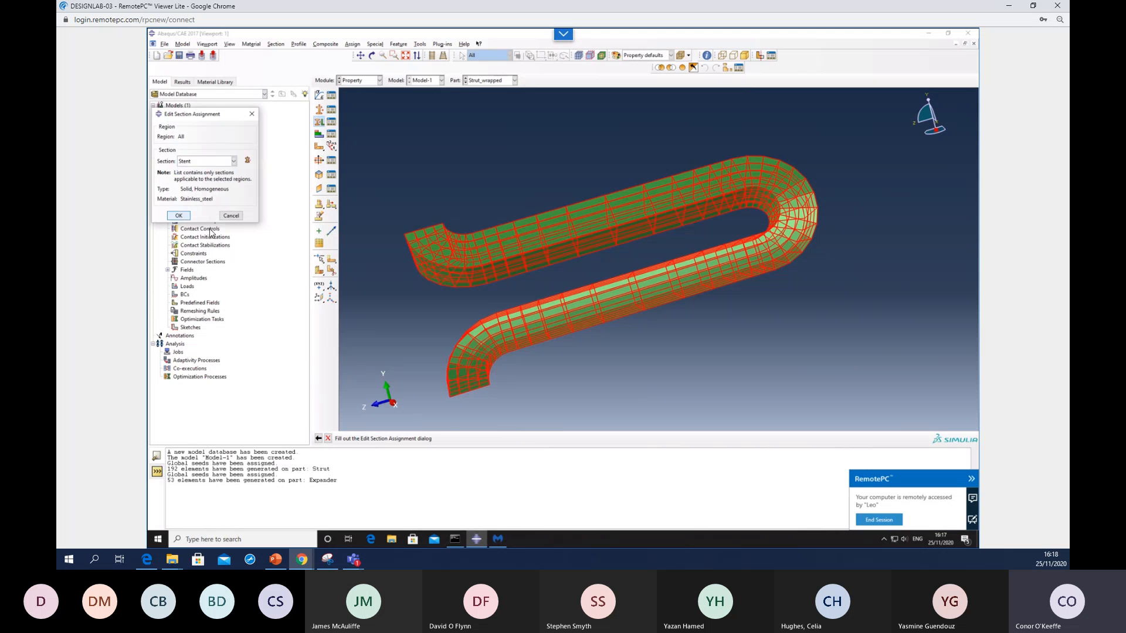
left_click(179, 216)
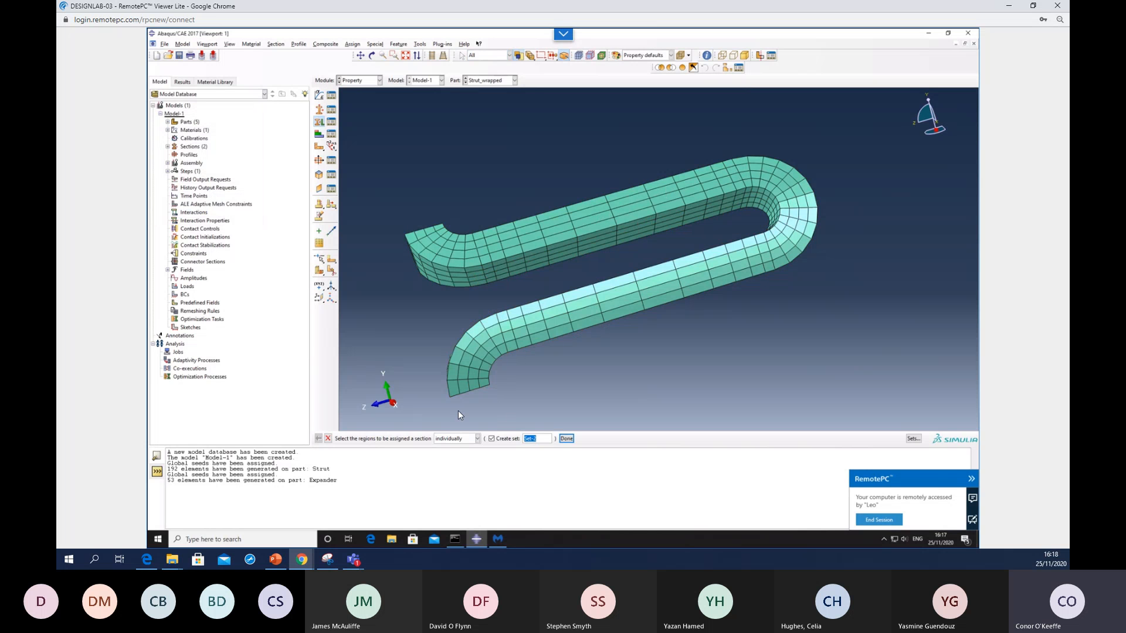
key("Escape")
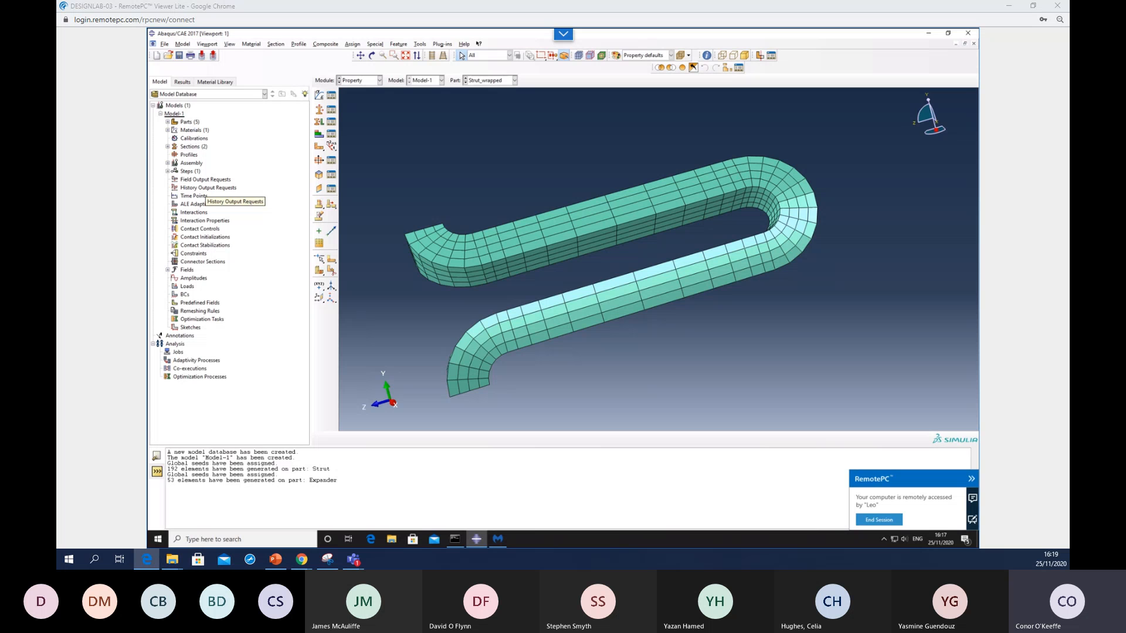
- In the Part module, create a geometry surface named Outer on the Expander cylinder, choosing its purple outward-facing side
left_click(382, 85)
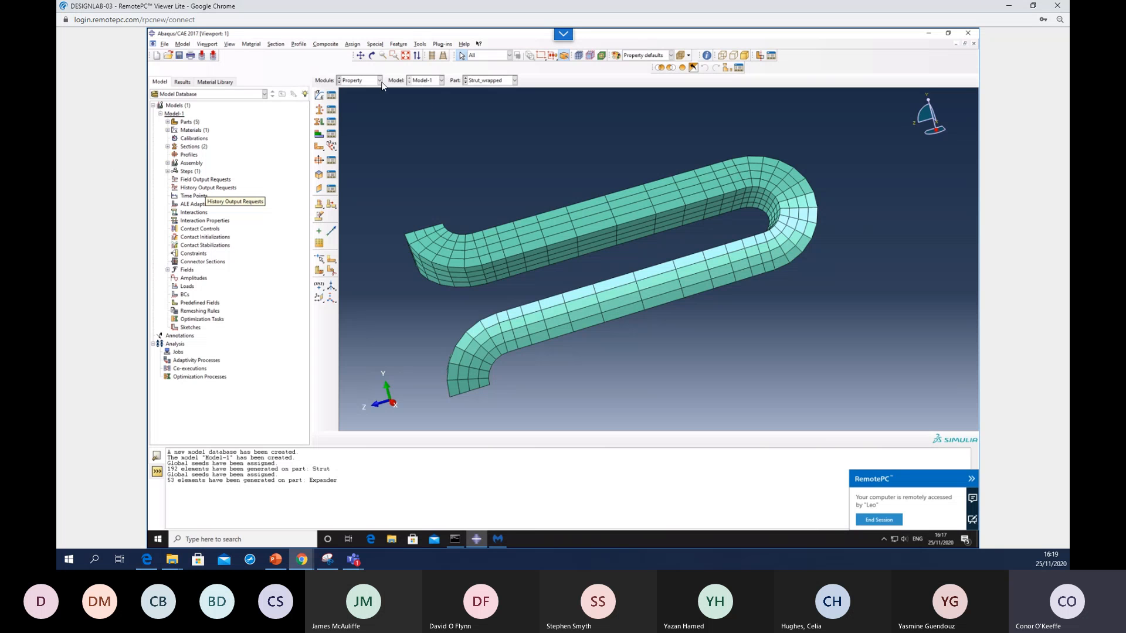
left_click(379, 81)
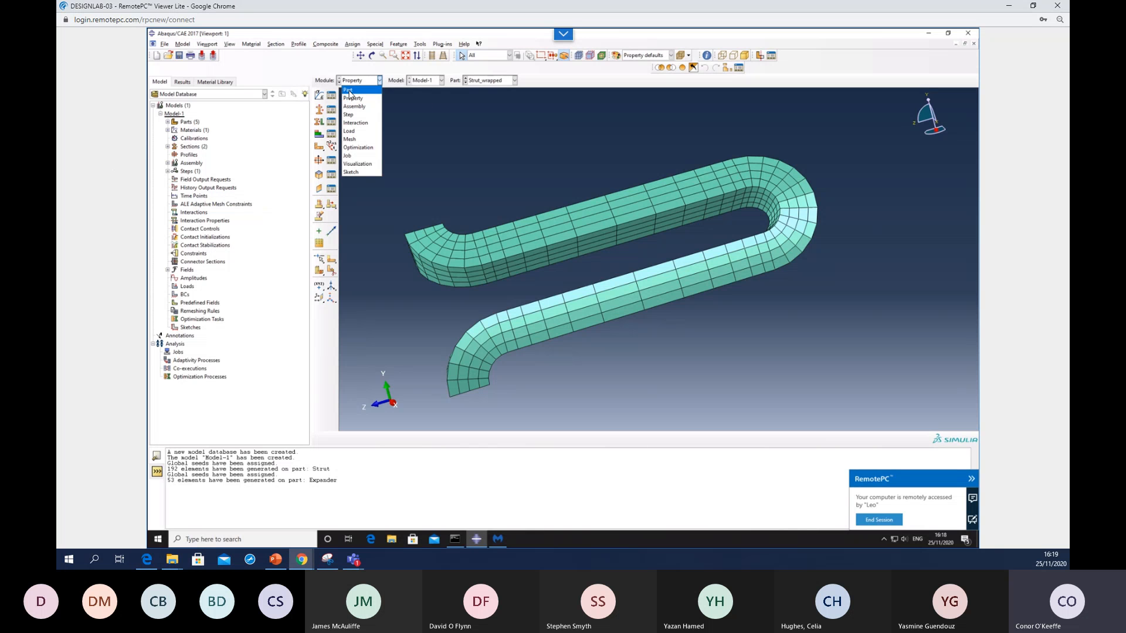
left_click(349, 90)
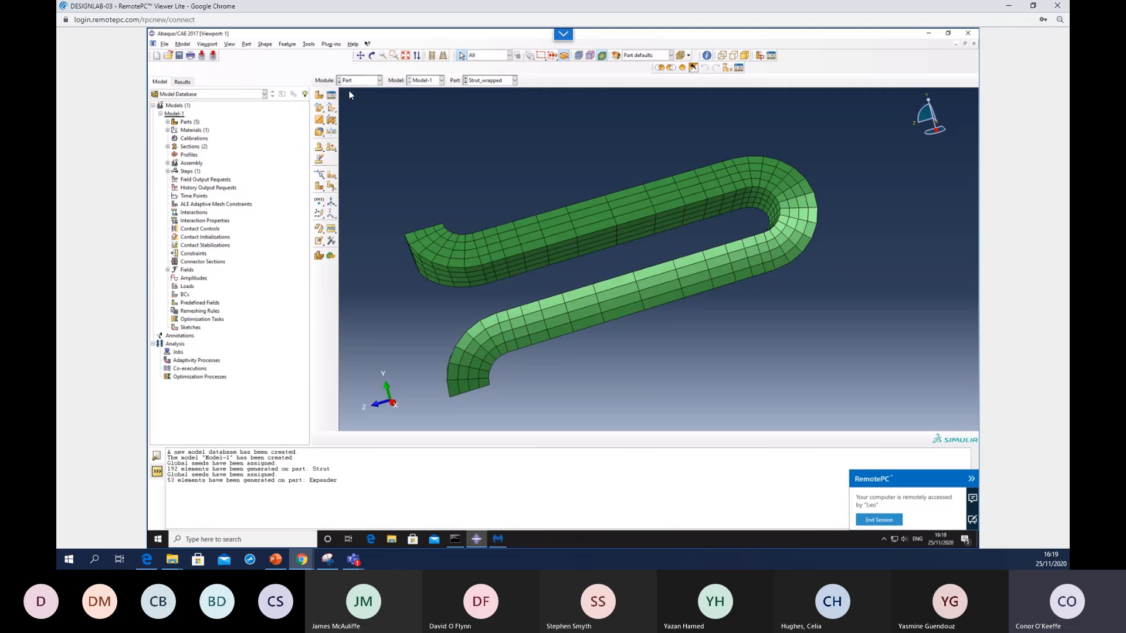
left_click(499, 82)
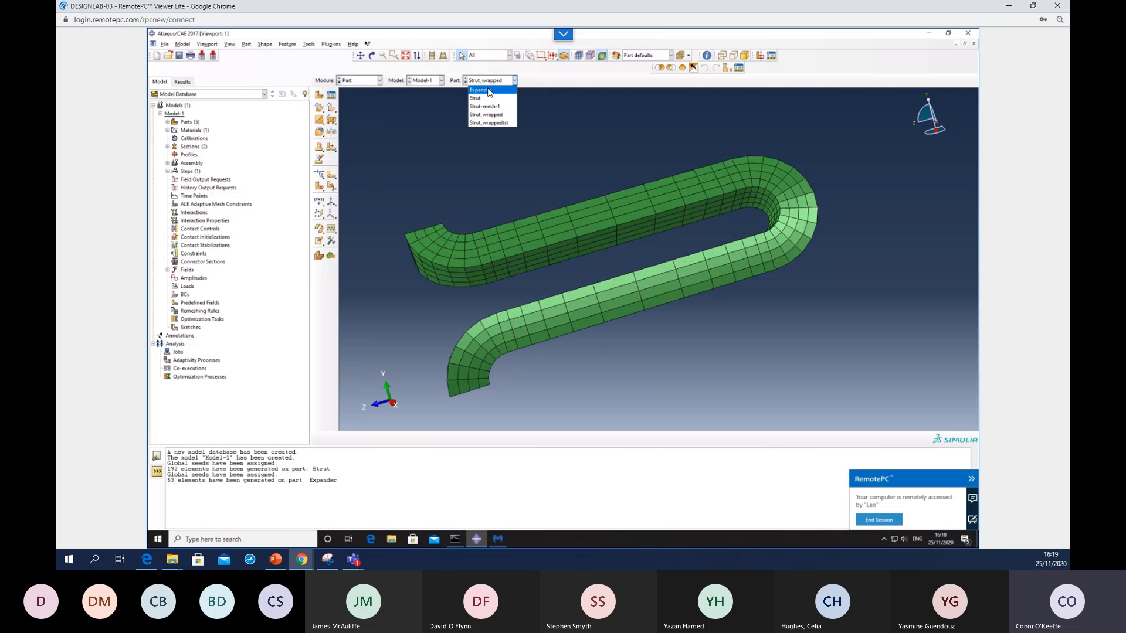
left_click(501, 115)
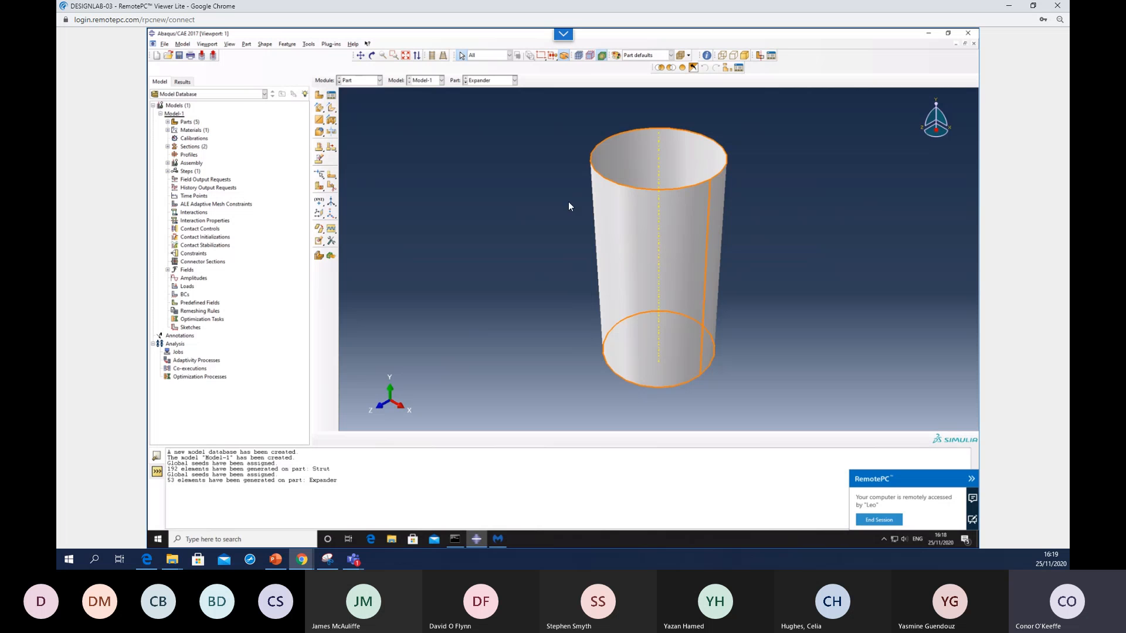
left_click(308, 44)
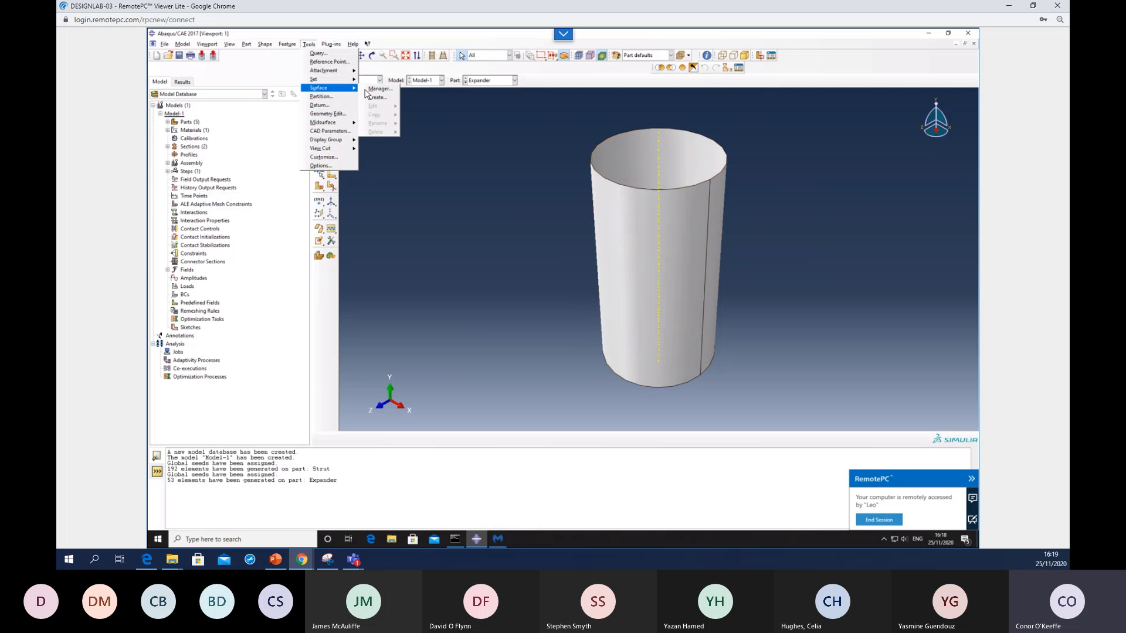
left_click(375, 88)
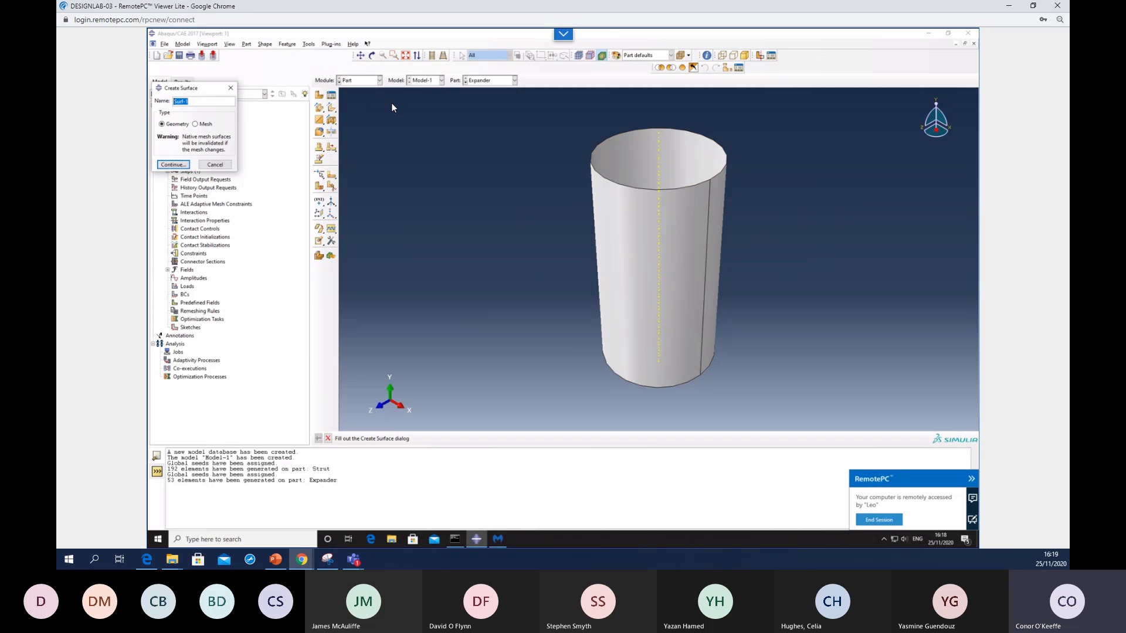
type("Outer")
left_click(167, 163)
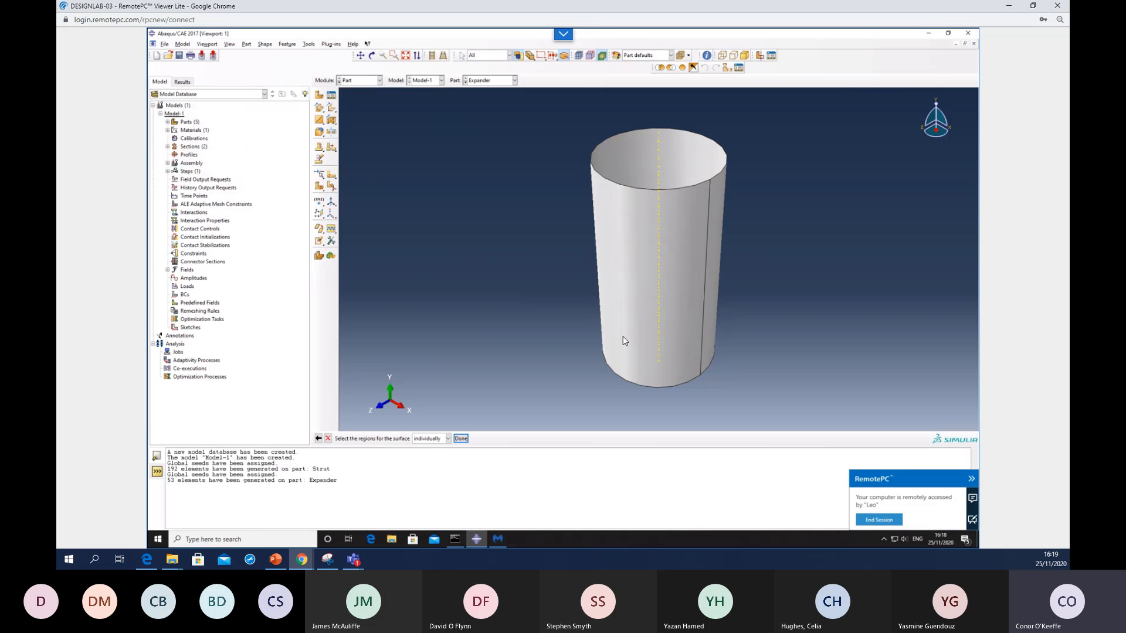
left_click(581, 289)
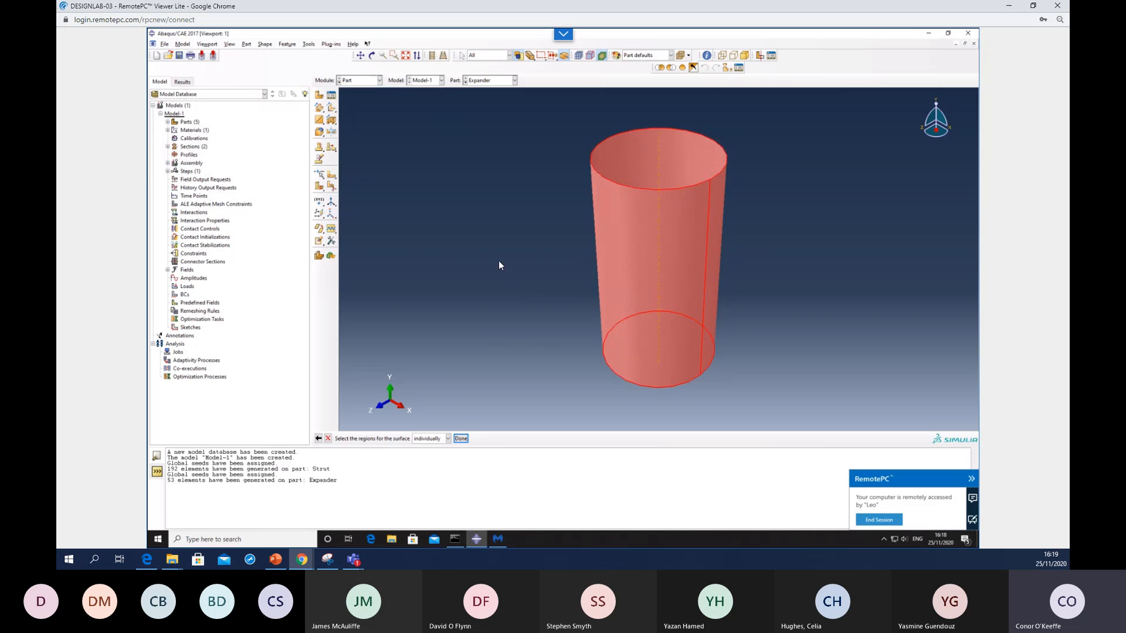
middle_click(505, 242)
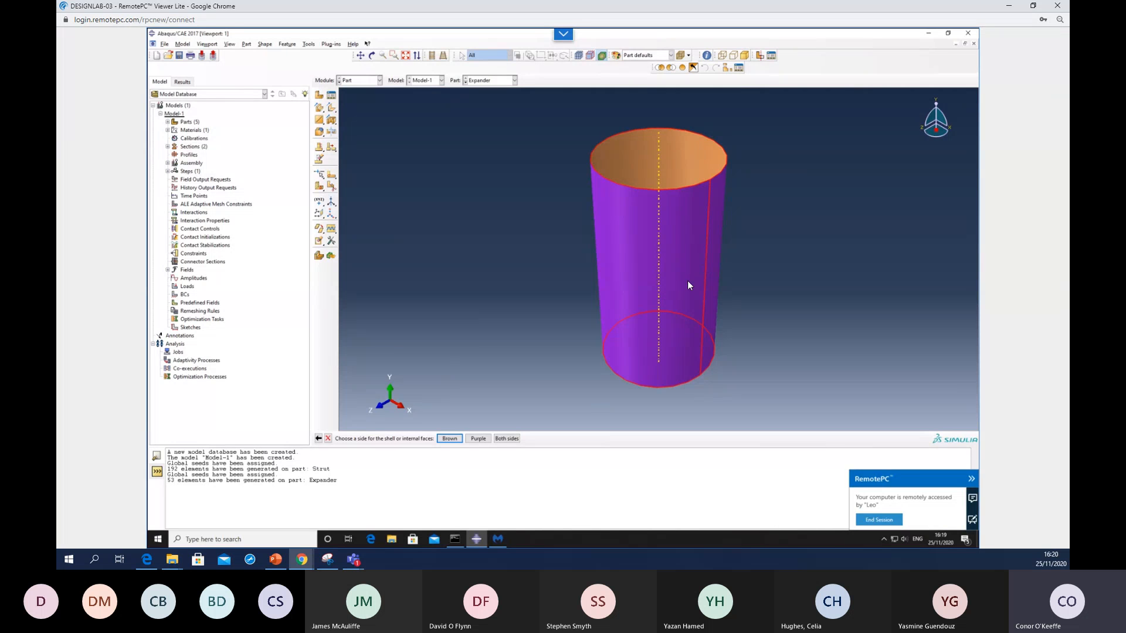
left_click(478, 440)
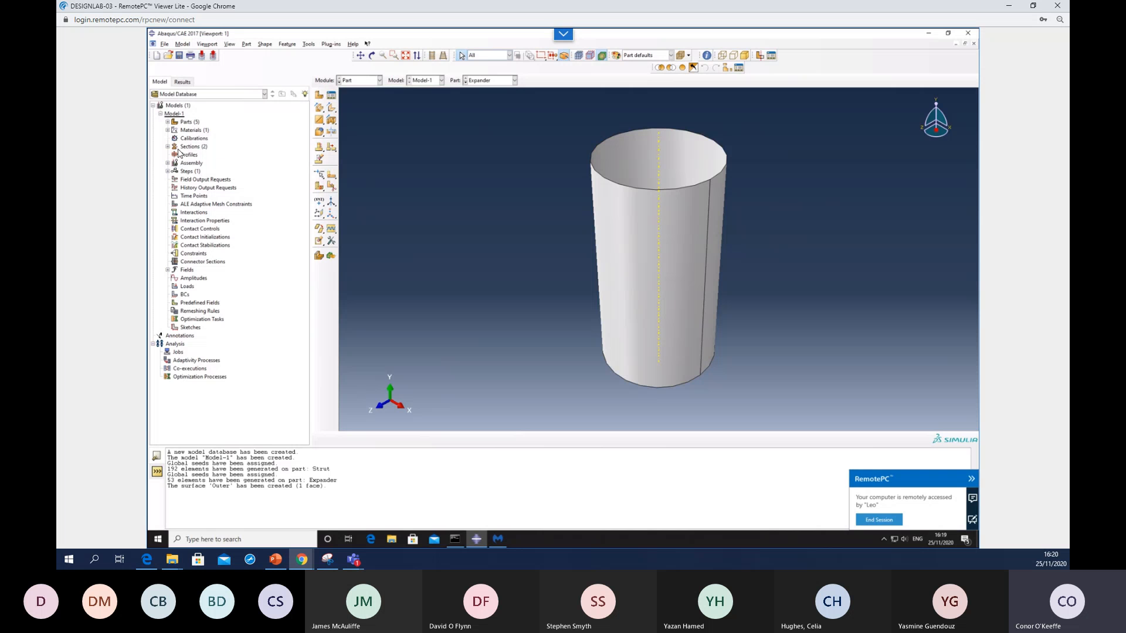
- Highlight the Expander part's Outer surface from the model tree to check which side it covers
left_click(168, 122)
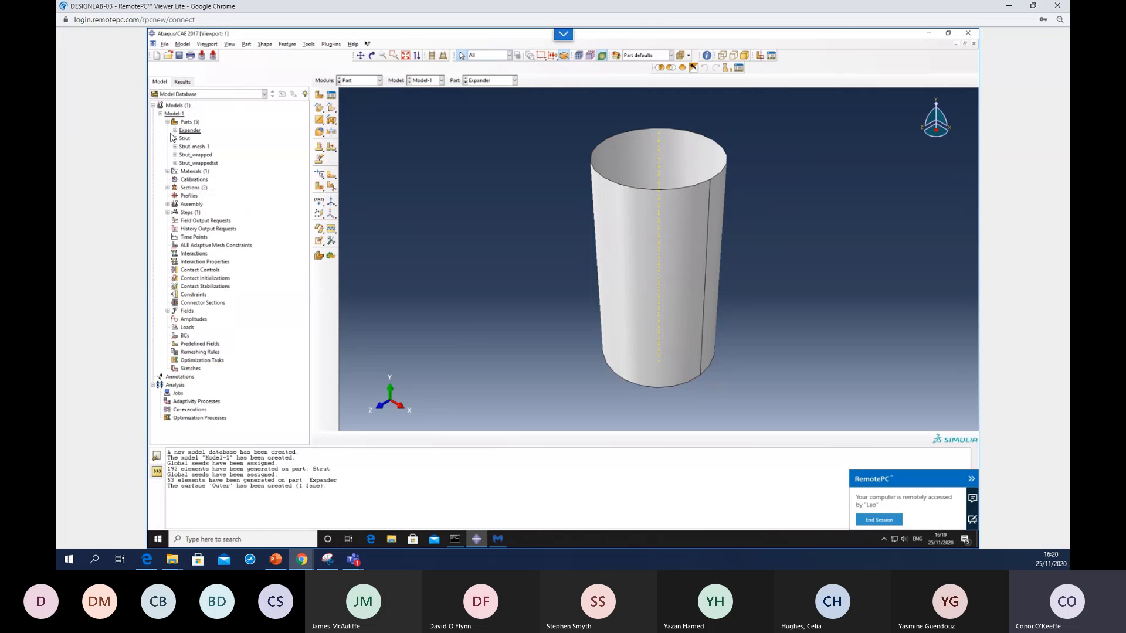
left_click(175, 131)
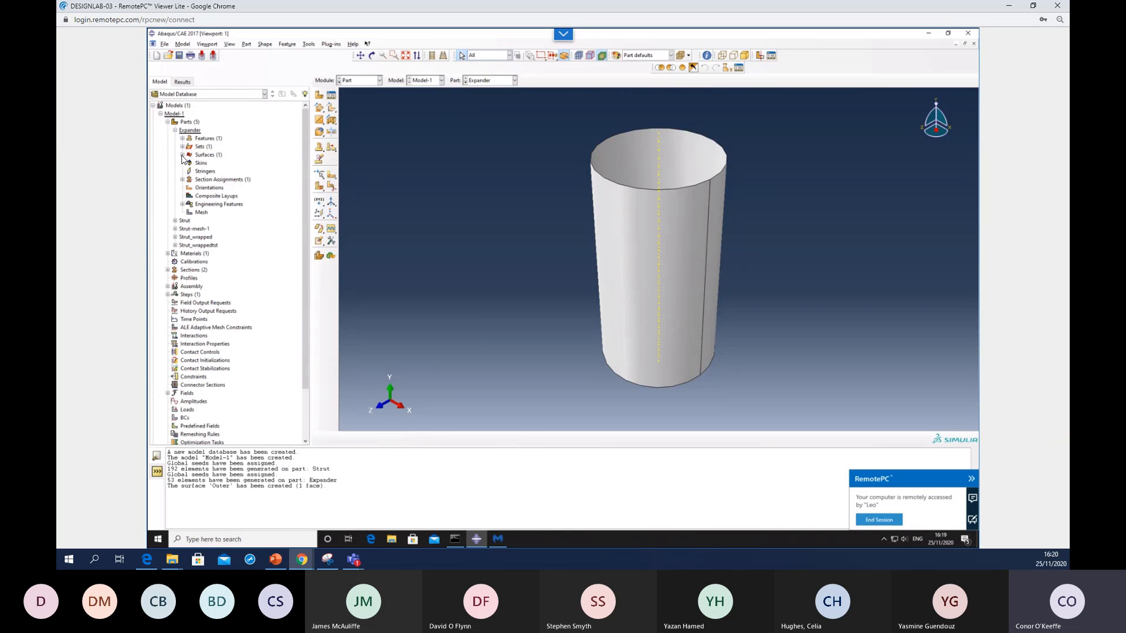
left_click(182, 155)
left_click(200, 163)
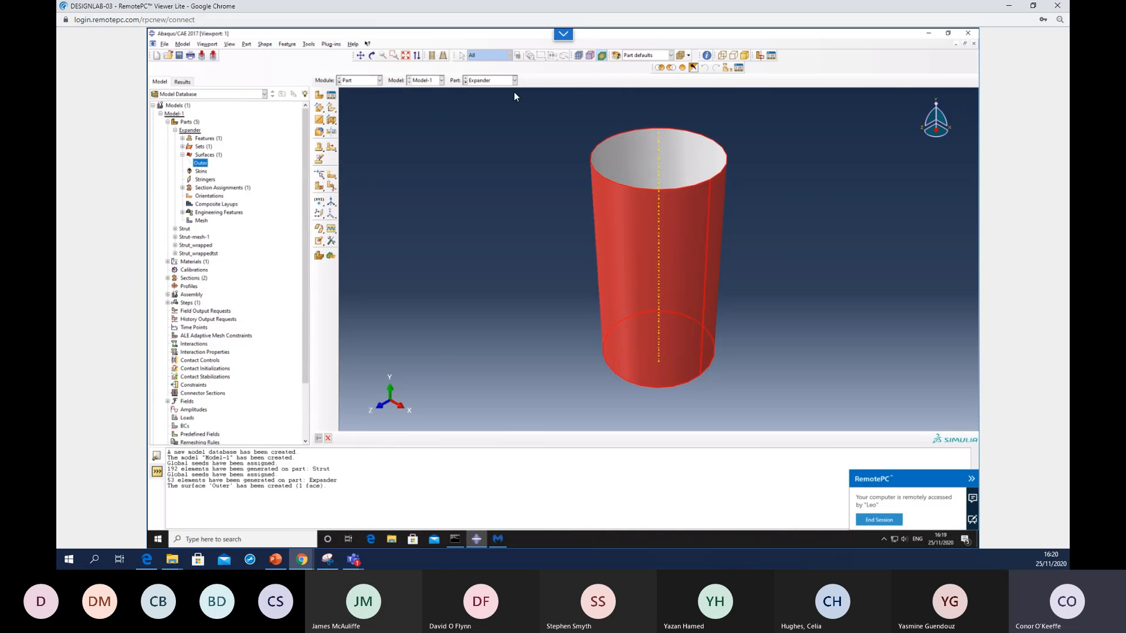
- Create a mesh surface named Inner on the Strut_wrapped part, selecting all its inward-facing element faces by angle
left_click(499, 80)
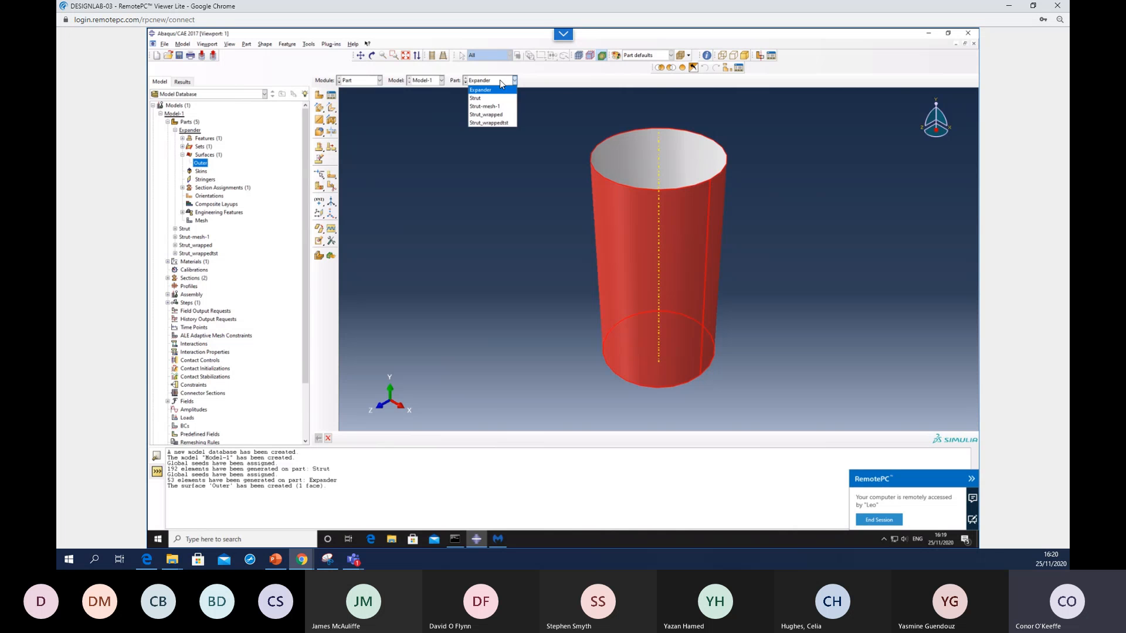
left_click(505, 115)
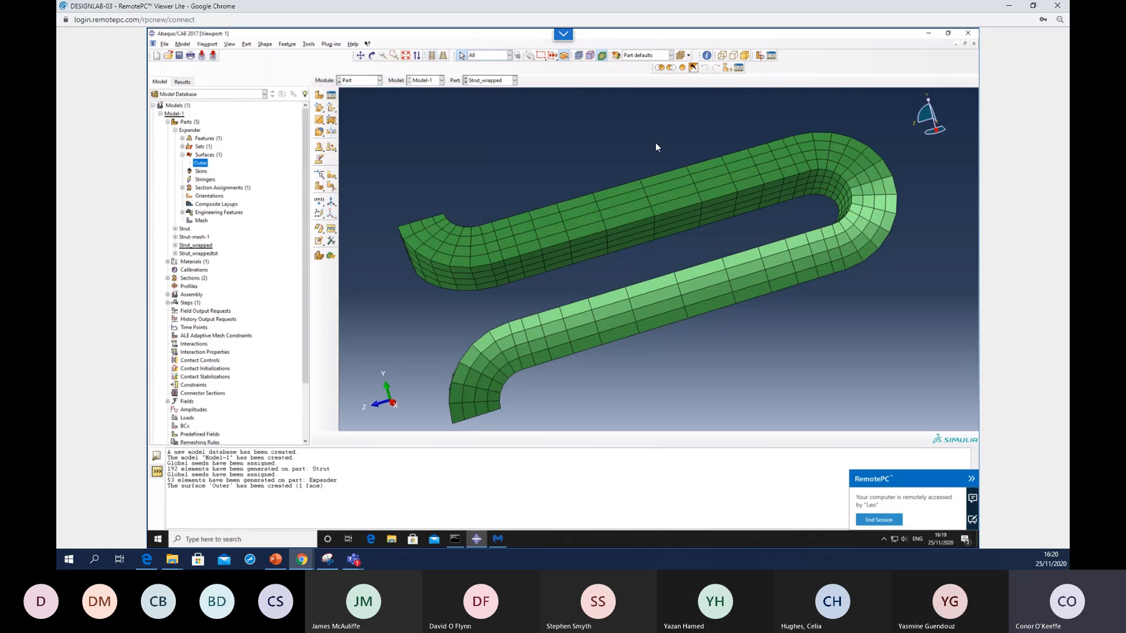
left_click(309, 44)
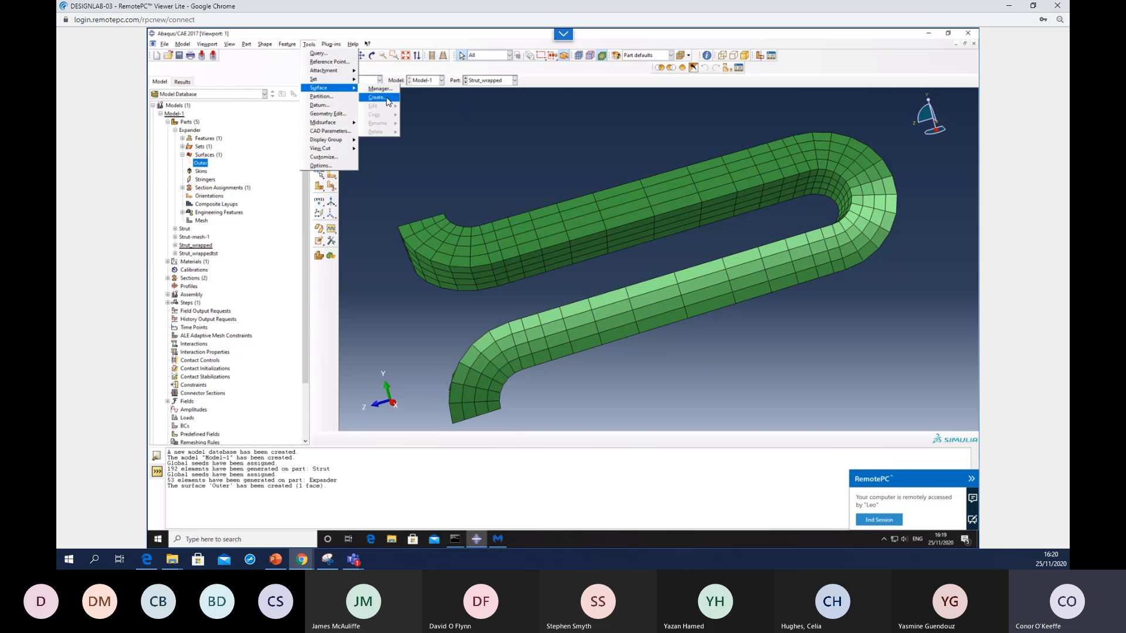
left_click(375, 89)
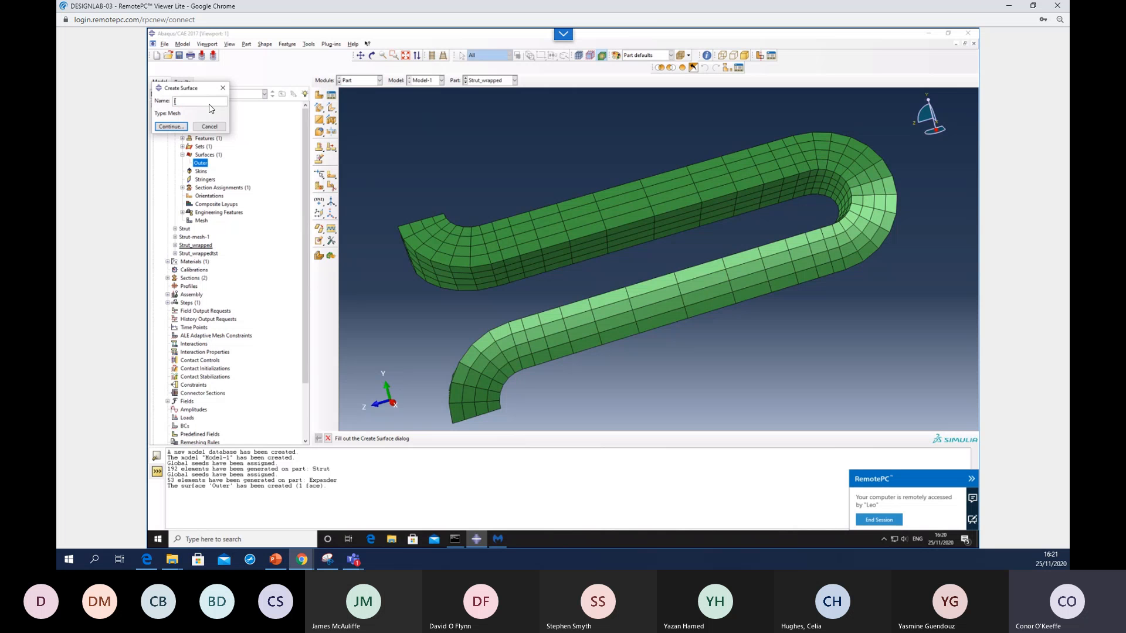
left_click(170, 126)
left_click_drag(516, 202, 782, 237, "ctrl+alt")
left_click_drag(623, 265, 640, 284, "ctrl+alt")
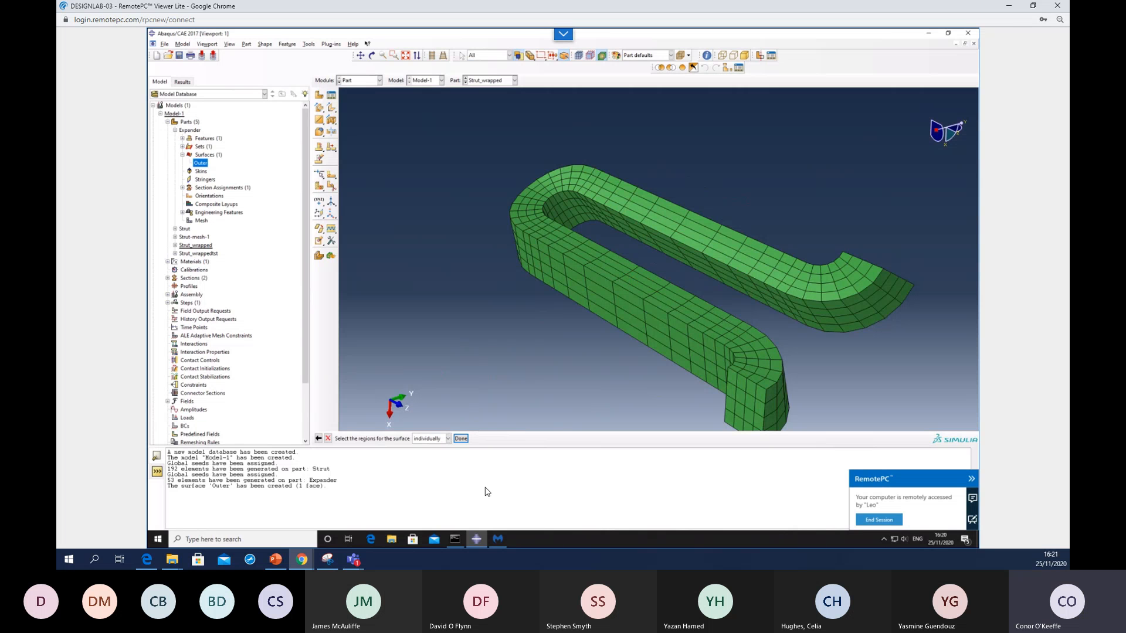
left_click(448, 439)
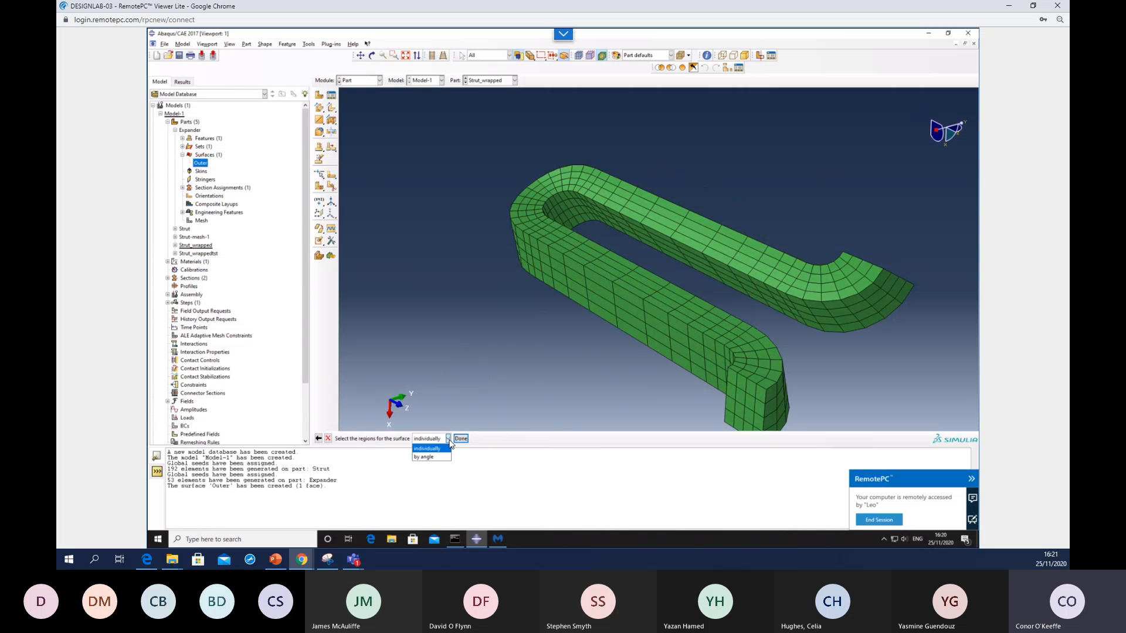
left_click(435, 458)
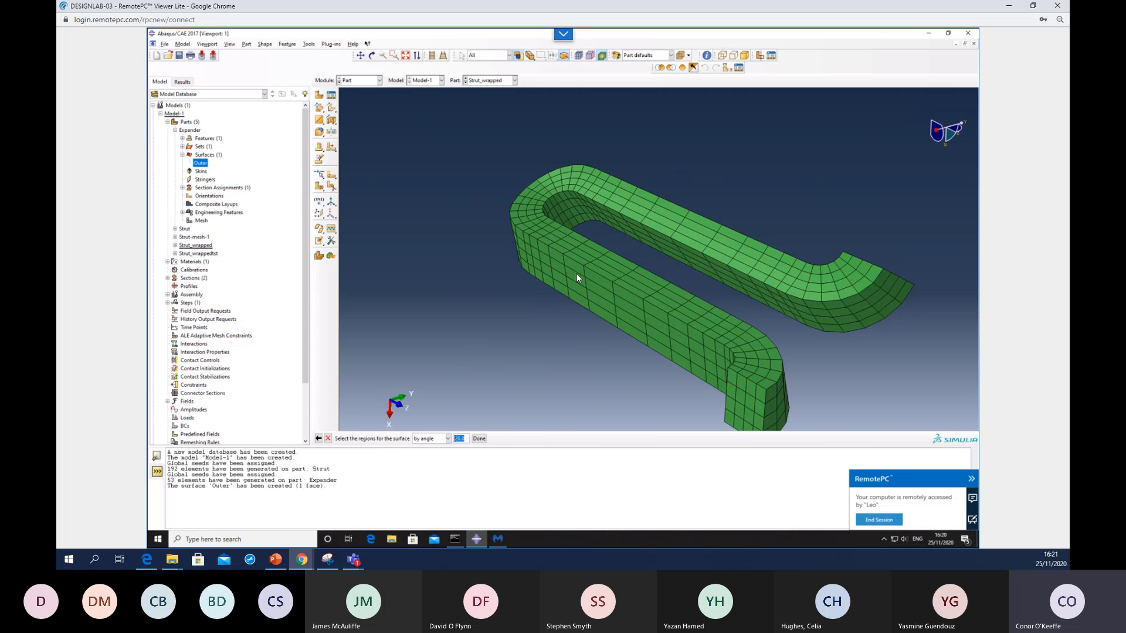
left_click(635, 279)
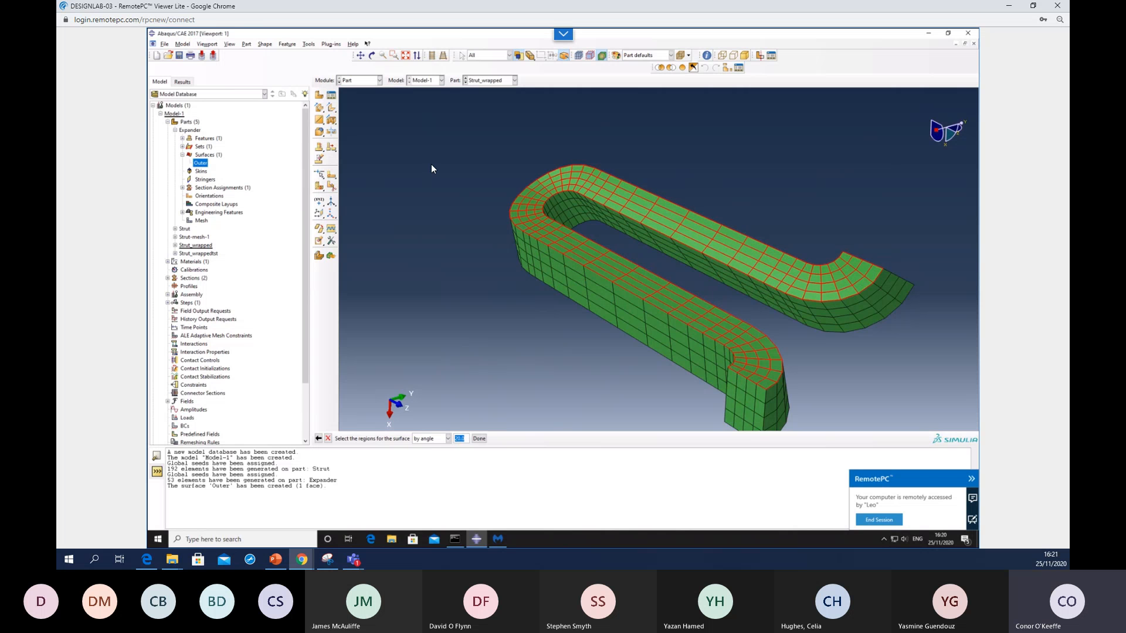
middle_click(431, 169)
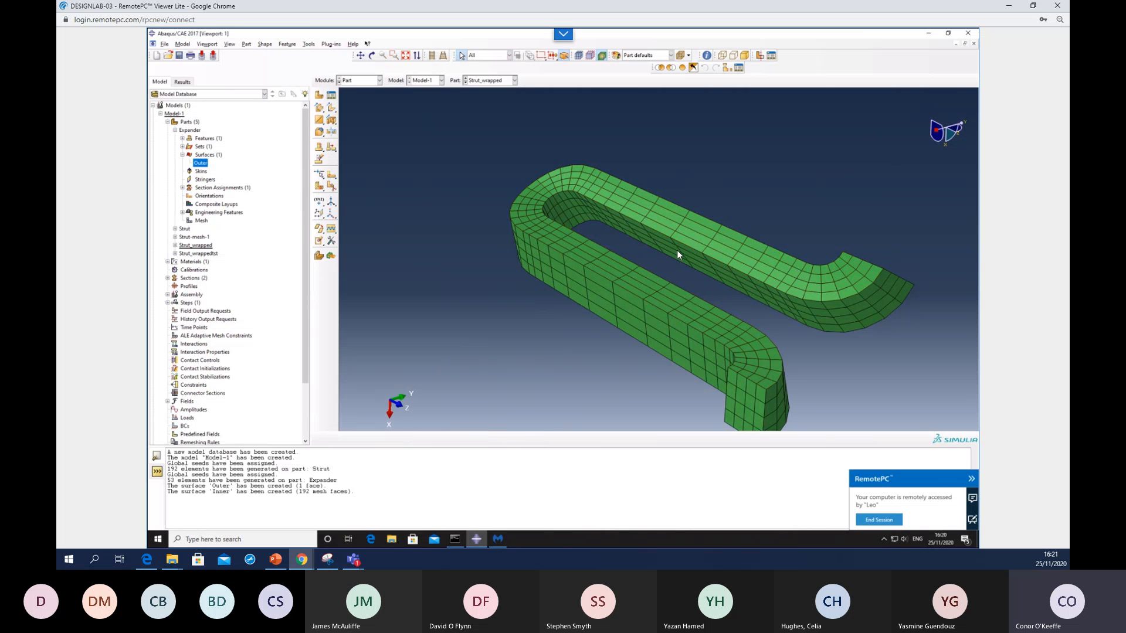
left_click_drag(677, 249, 575, 134, "ctrl+alt")
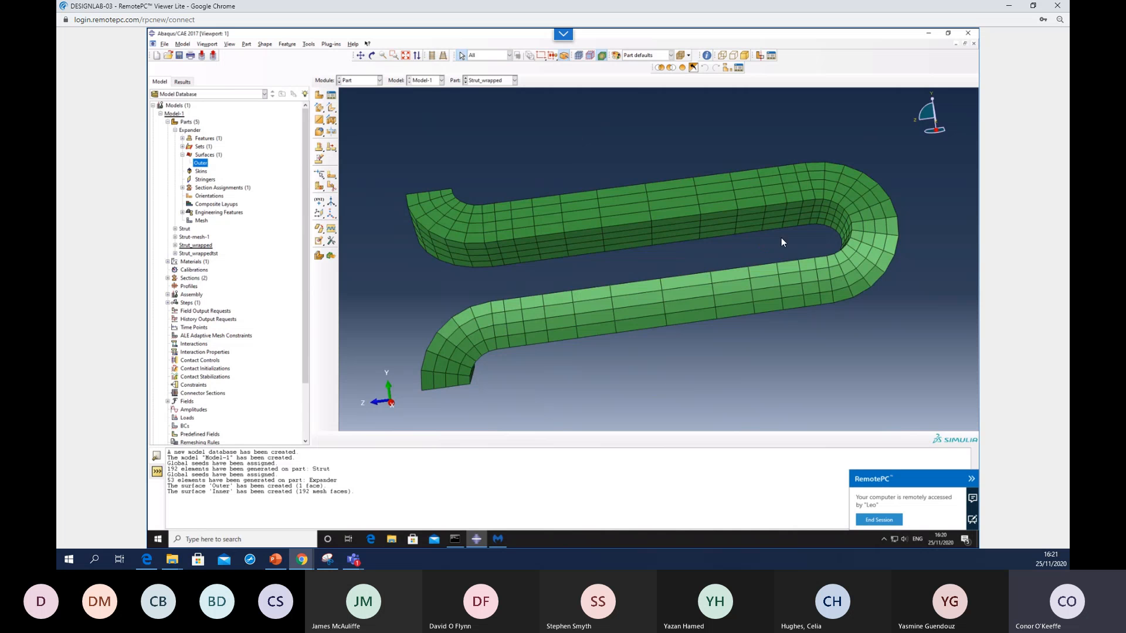
mouse_move(781, 241)
left_mouse_down("ctrl+alt")
mouse_move(549, 231)
mouse_move(548, 222)
left_mouse_up("ctrl+alt")
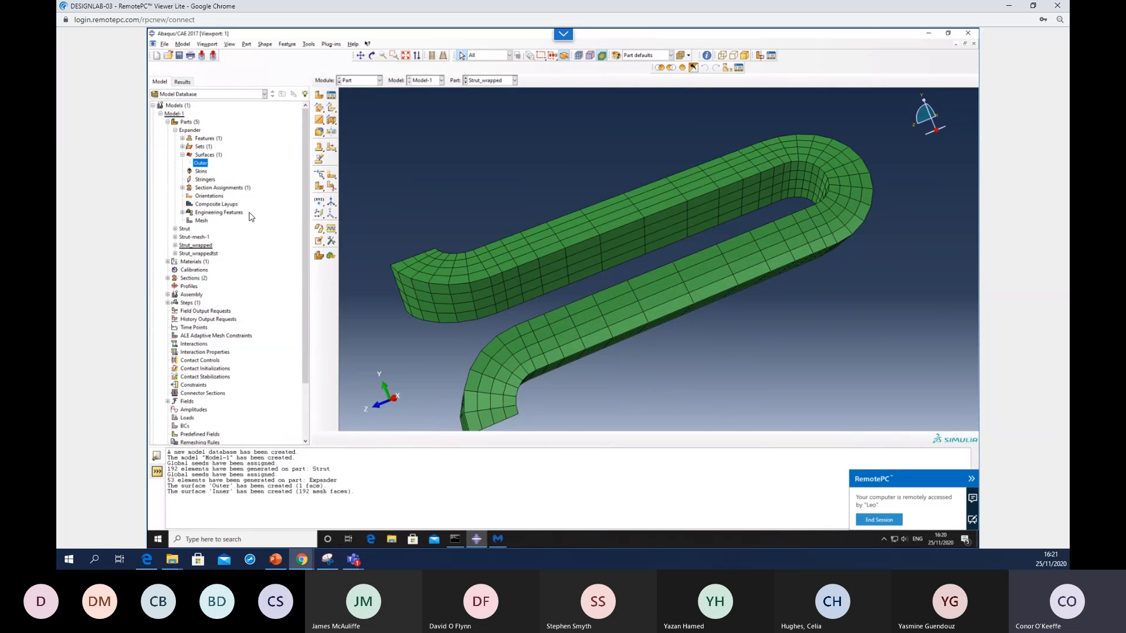
right_click(200, 163)
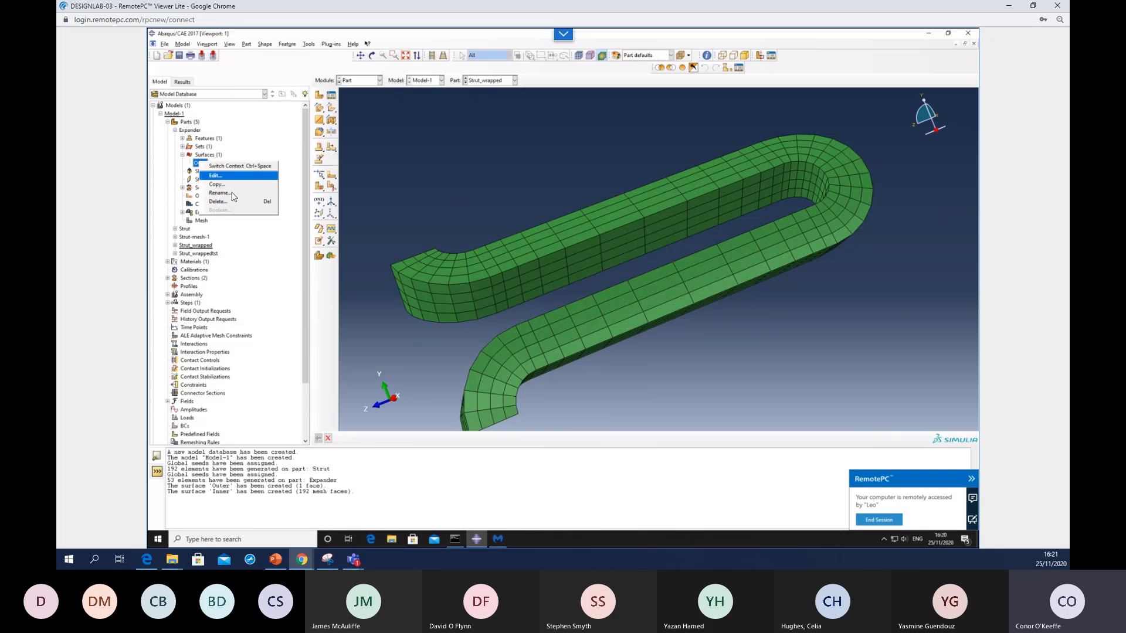
left_click(230, 192)
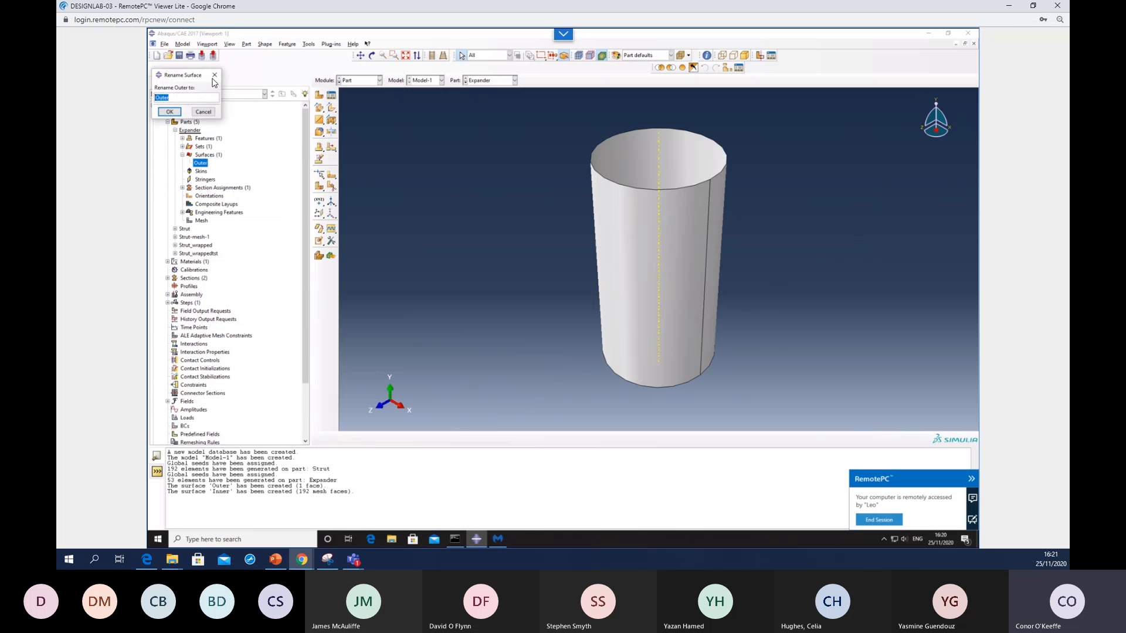
left_click(215, 75)
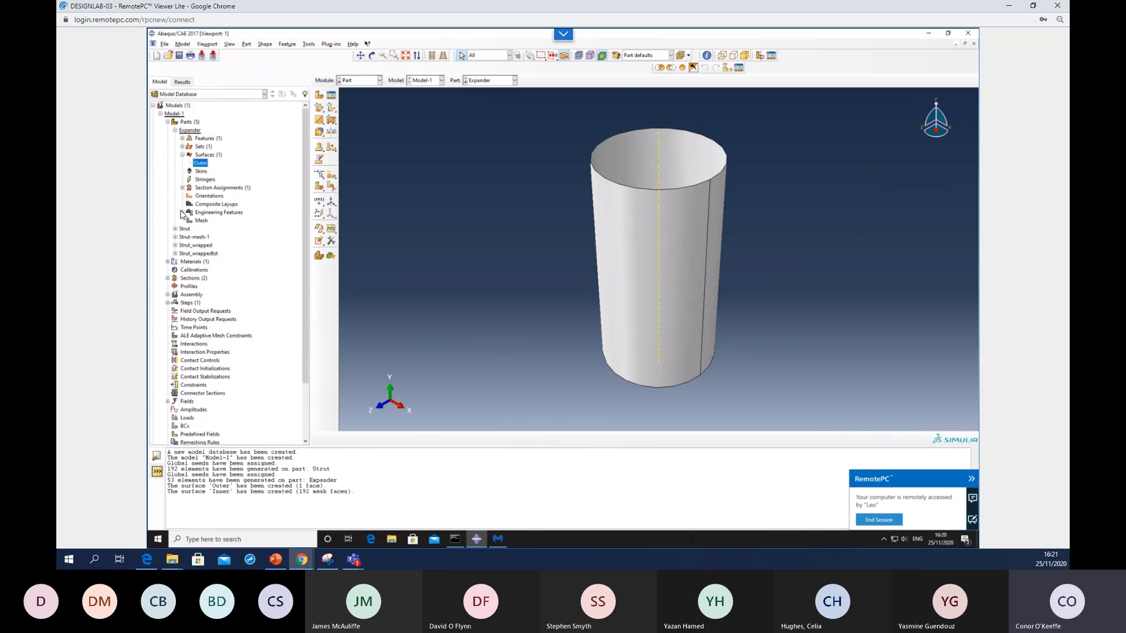
- Display the Strut_wrapped part and highlight its Inner surface from the model tree to check which faces it covers
left_click(176, 246)
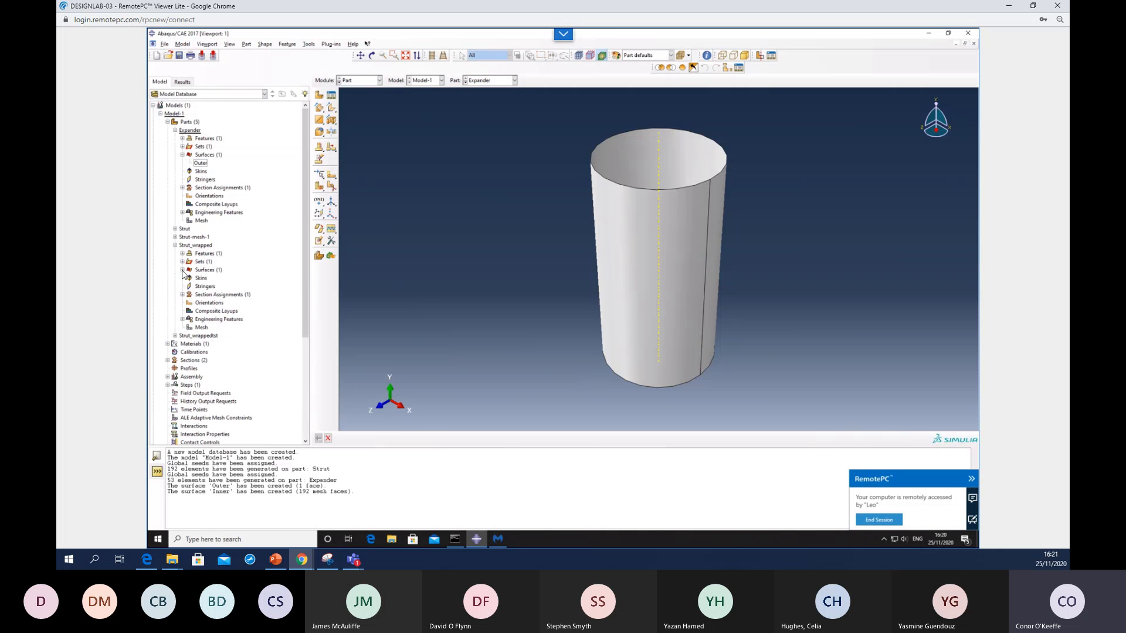
left_click(182, 270)
left_click(198, 278)
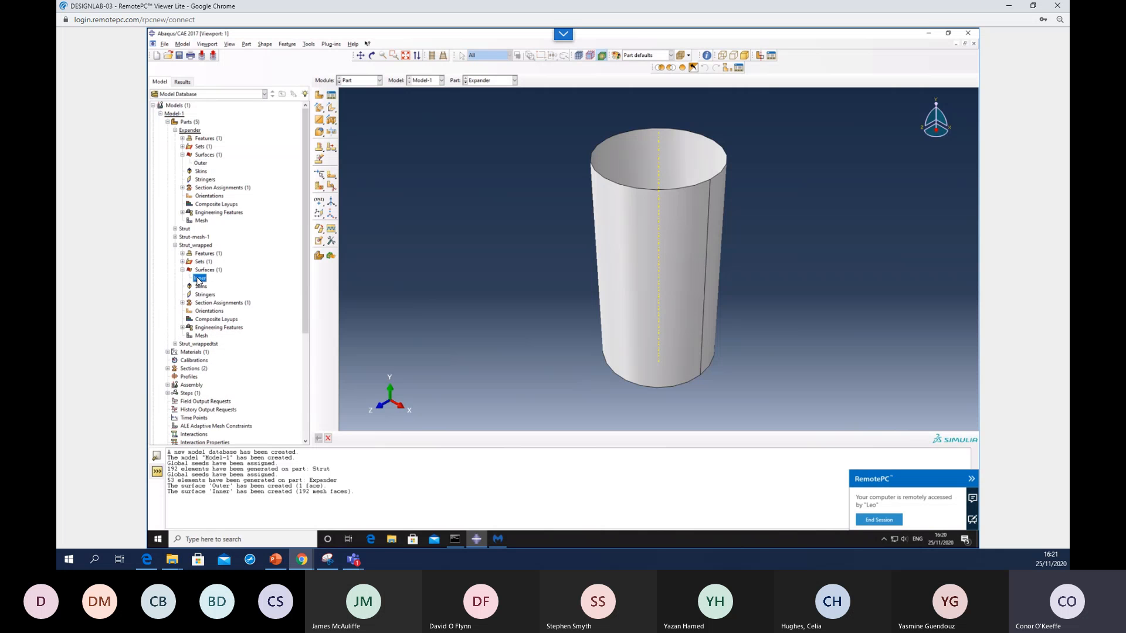
left_click(506, 80)
left_click(487, 116)
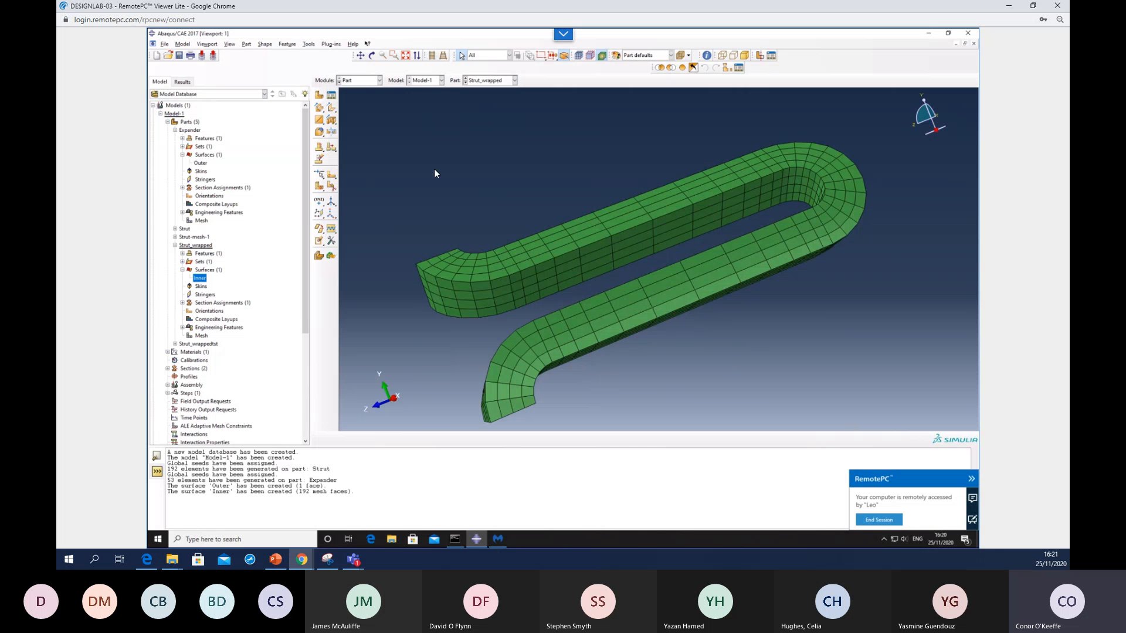
right_click(198, 278)
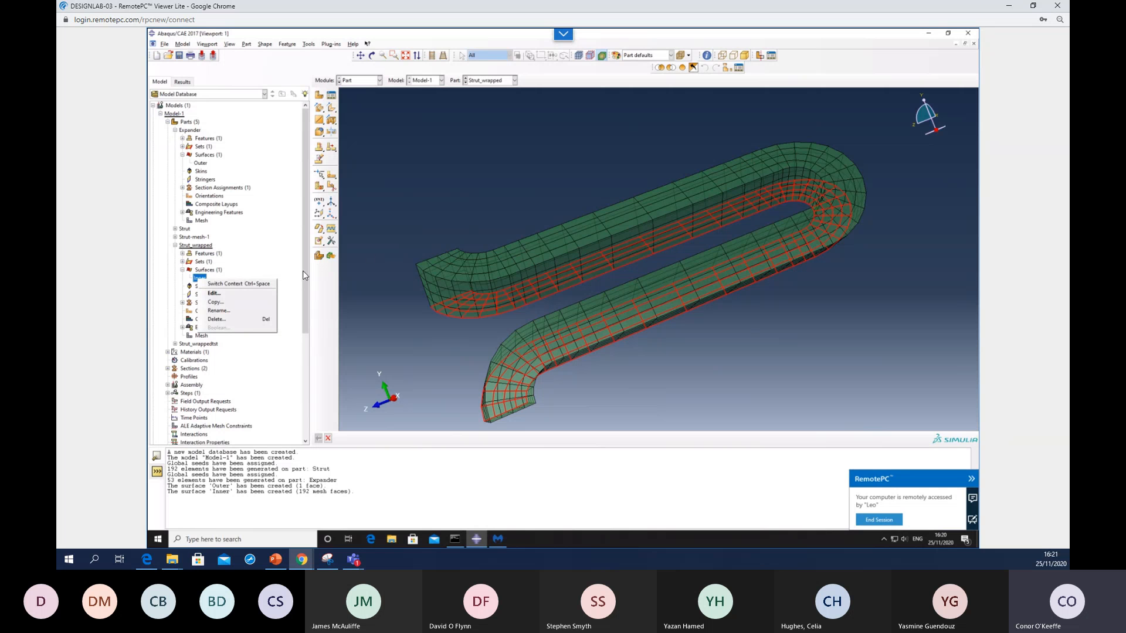
left_click(566, 173)
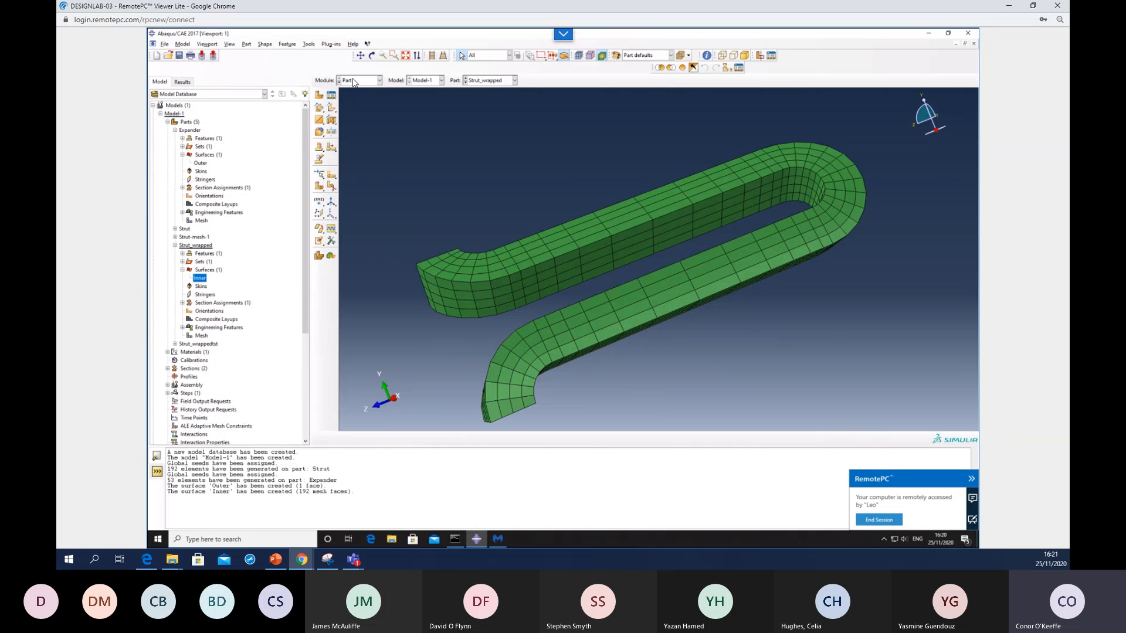
- Create a mesh surface named Outer on the Strut_wrapped part, selecting all its outward-facing element faces by angle
left_click(308, 45)
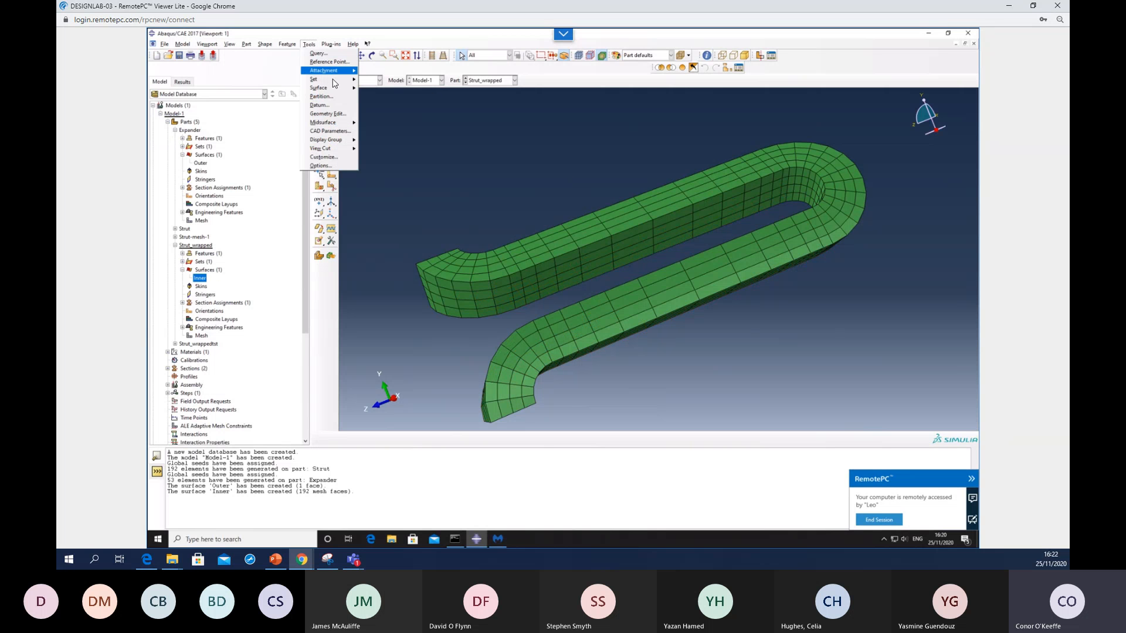
mouse_move(347, 88)
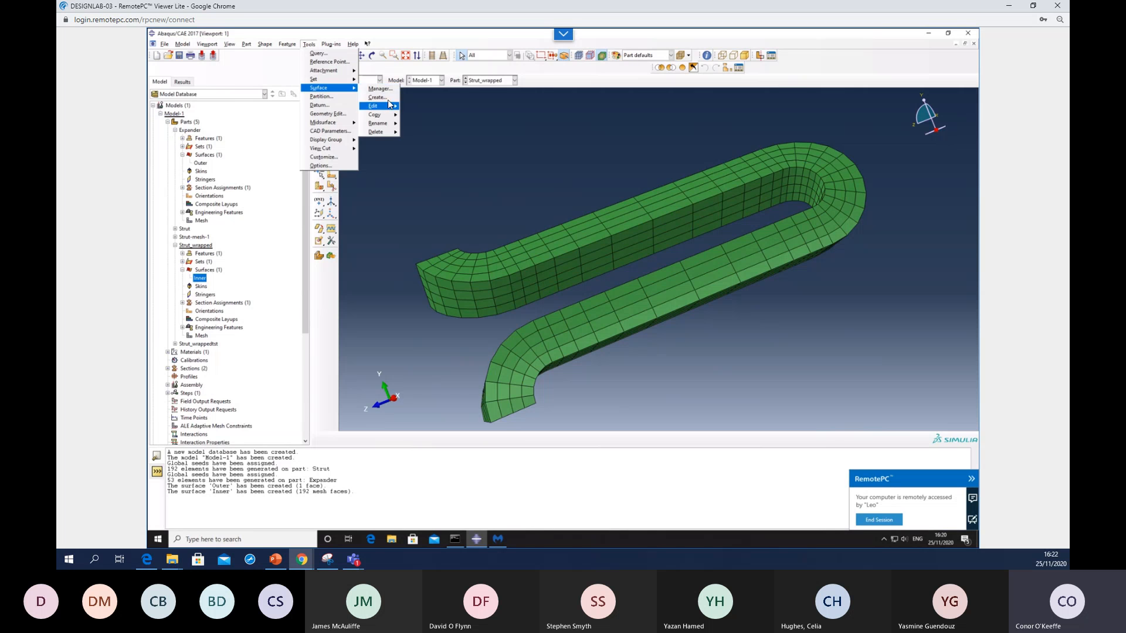
left_click(387, 101)
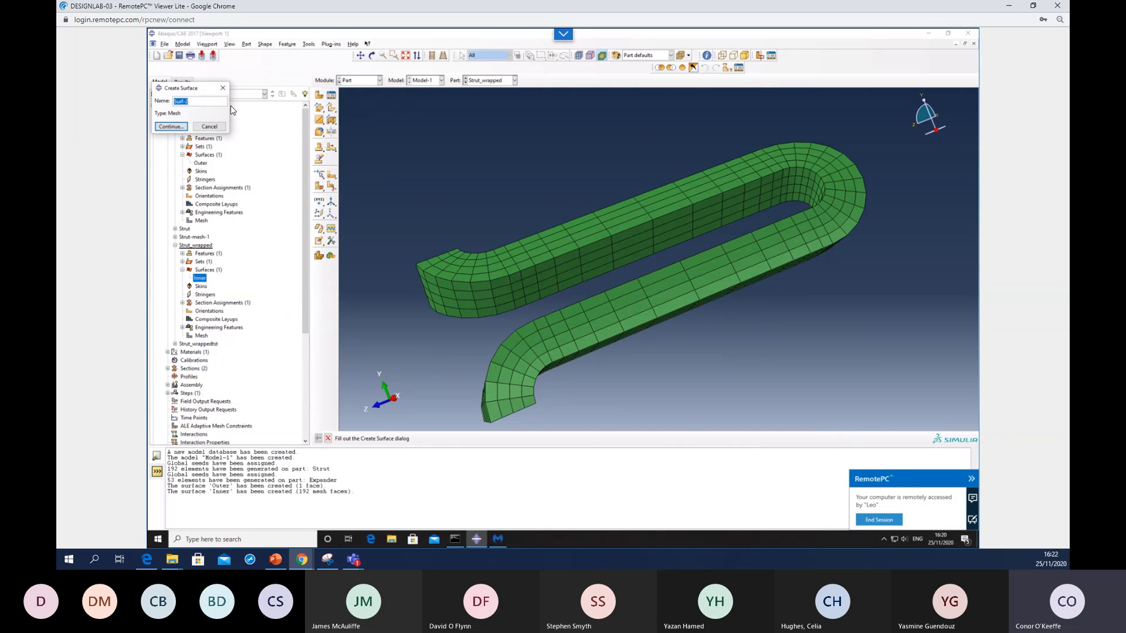
type("Outer")
left_click(171, 127)
left_click(751, 251)
left_click(752, 252)
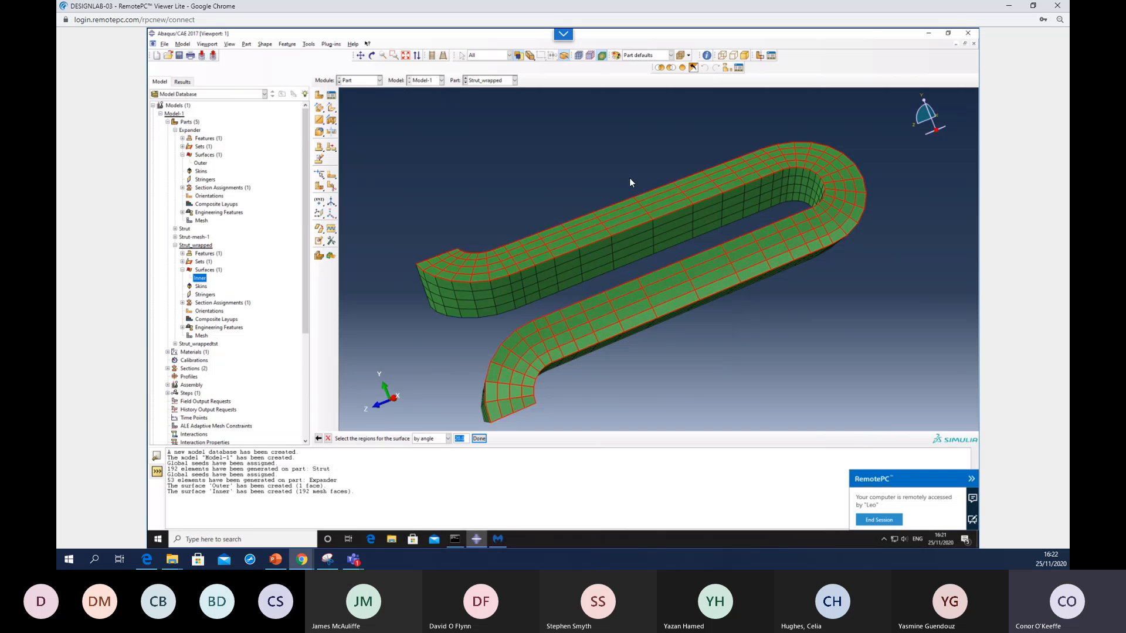
middle_click(517, 170)
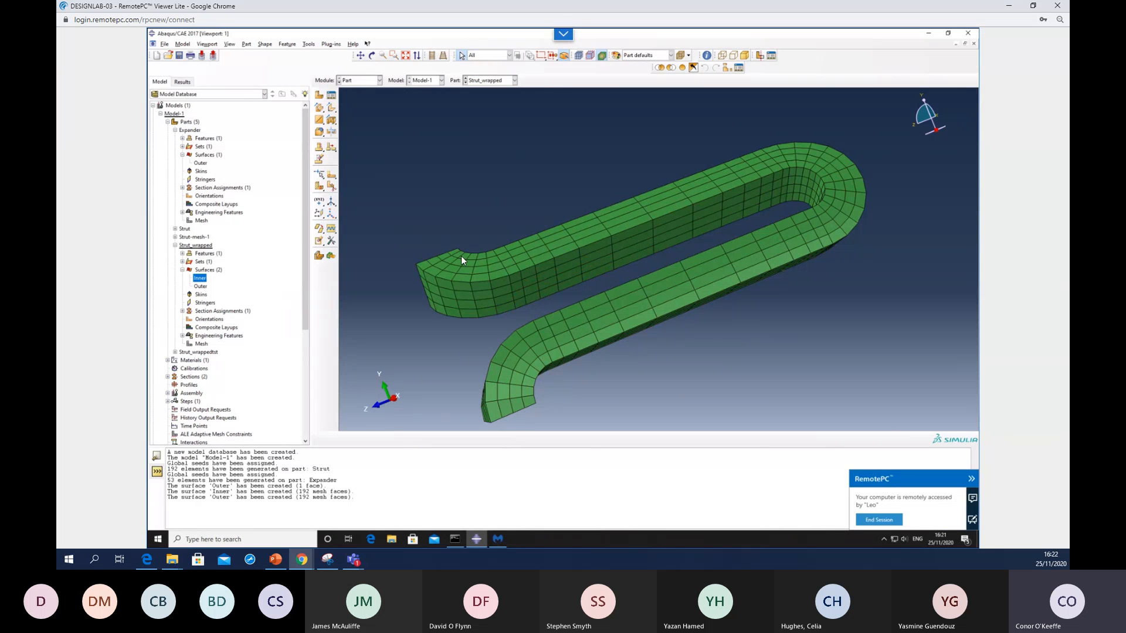
- Create a mesh surface named End-1 on the end face of the Strut_wrapped part's upper arm, selecting its faces by angle
mouse_move(461, 256)
left_mouse_down("ctrl+alt")
mouse_move(736, 360)
mouse_move(889, 352)
mouse_move(677, 230)
mouse_move(666, 417)
mouse_move(554, 179)
mouse_move(511, 232)
mouse_move(849, 283)
mouse_move(812, 349)
mouse_move(583, 291)
mouse_move(581, 301)
mouse_move(648, 284)
left_mouse_up("ctrl+alt")
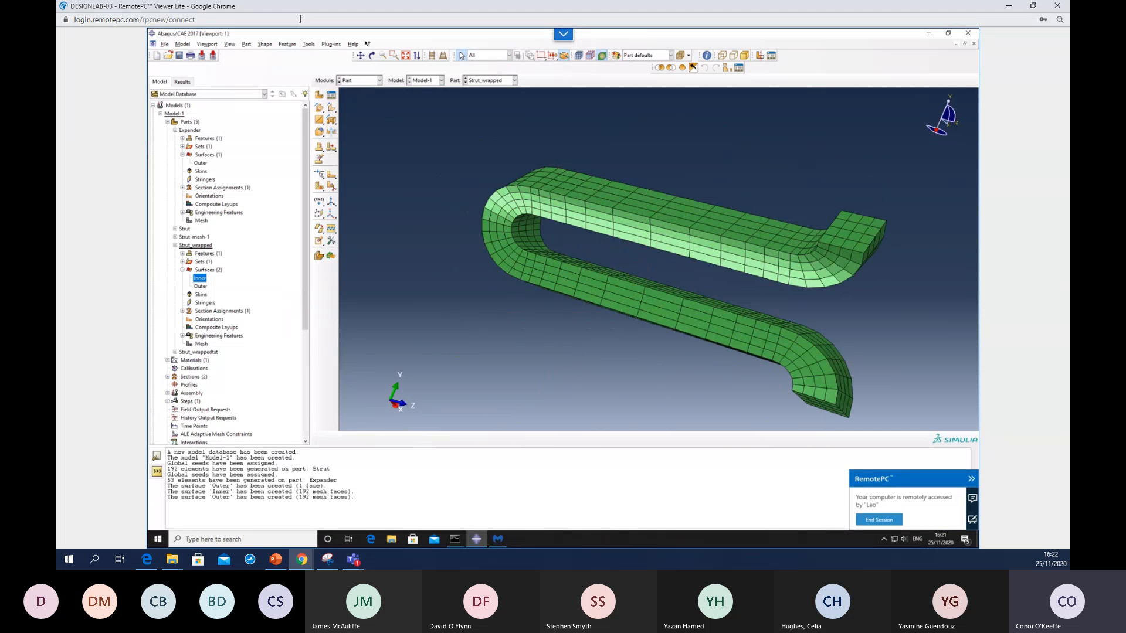
left_click_drag(500, 262, 499, 262, "ctrl+alt")
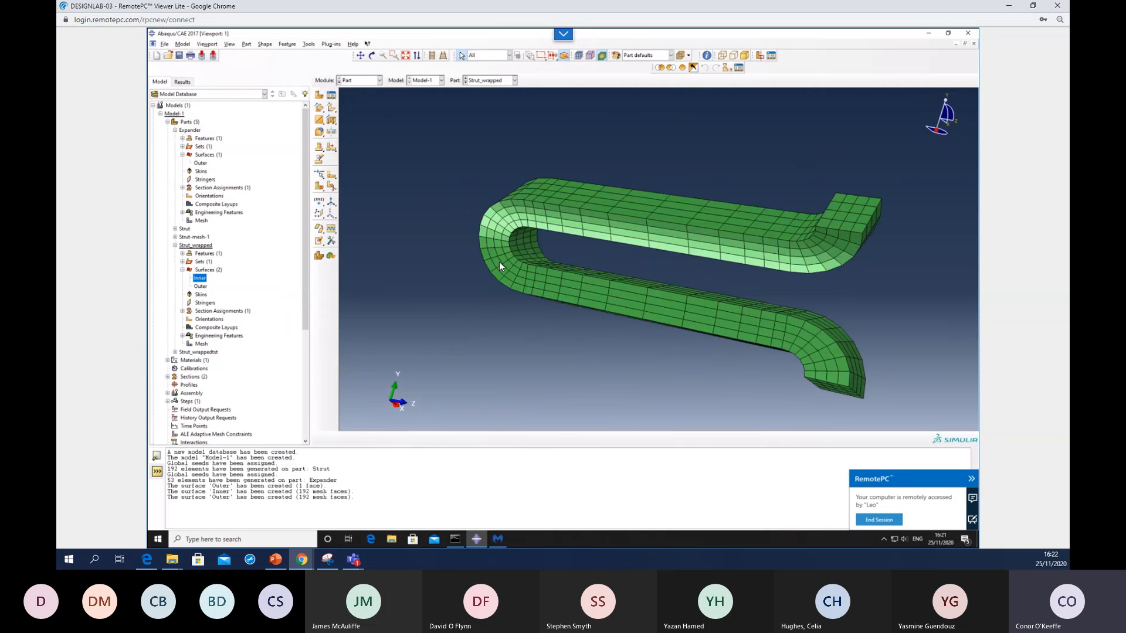
left_click(307, 44)
mouse_move(341, 89)
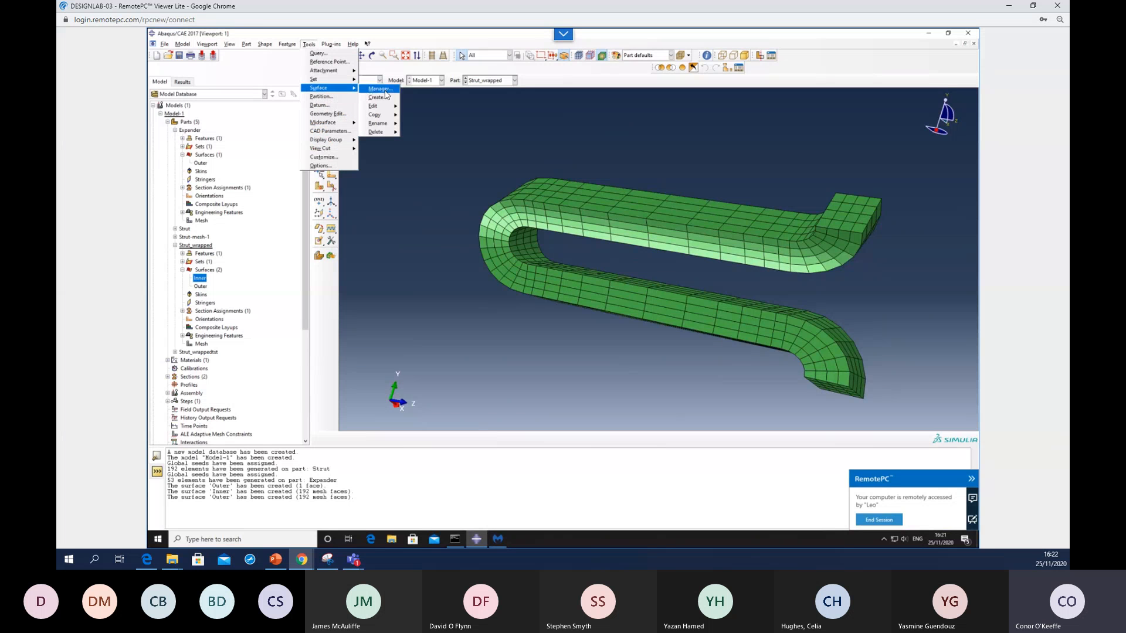
left_click(391, 101)
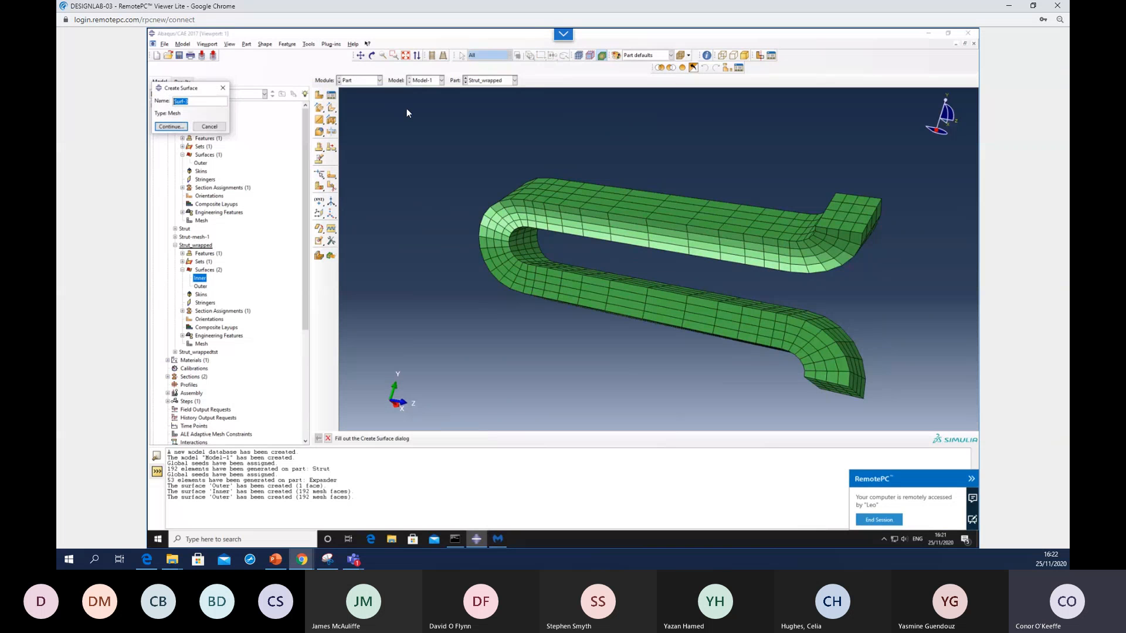
type("I")
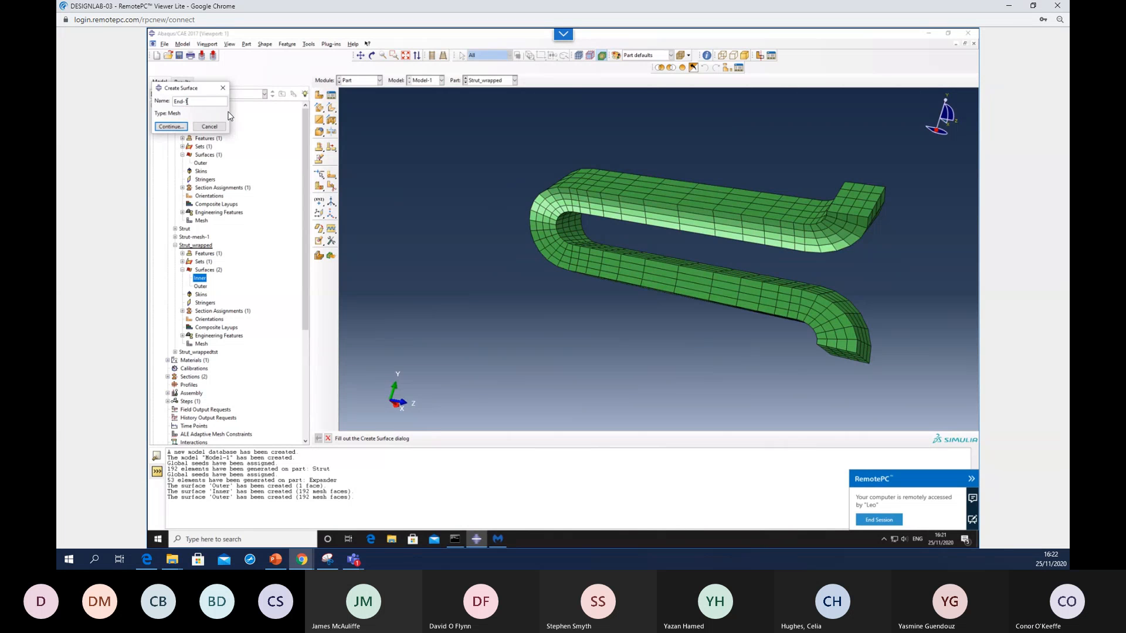
left_click(171, 127)
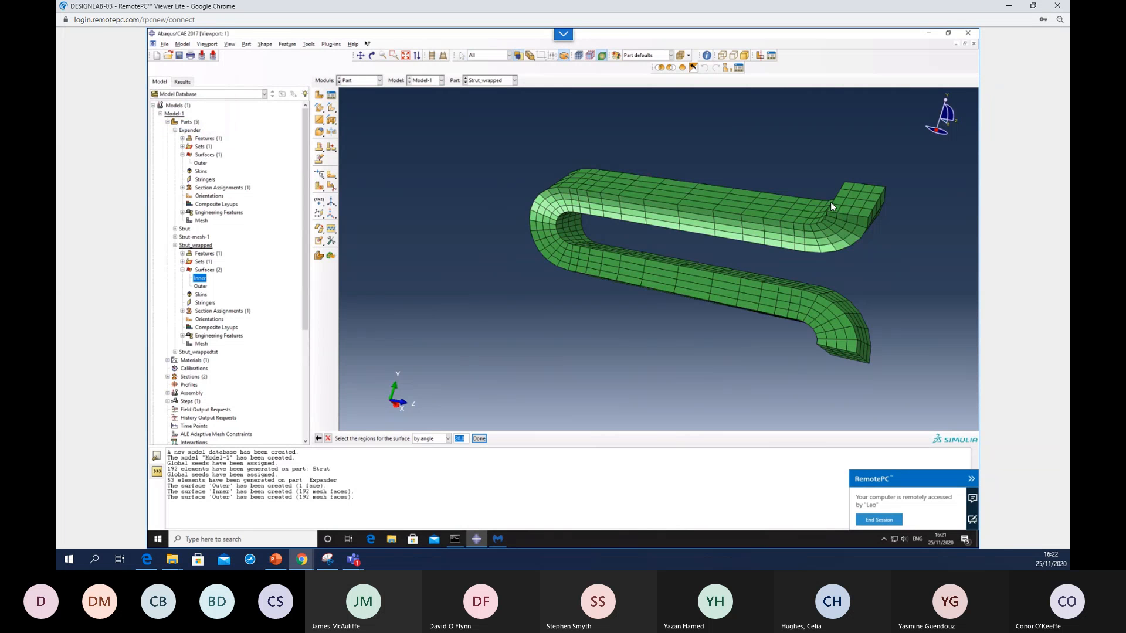
middle_click(625, 143)
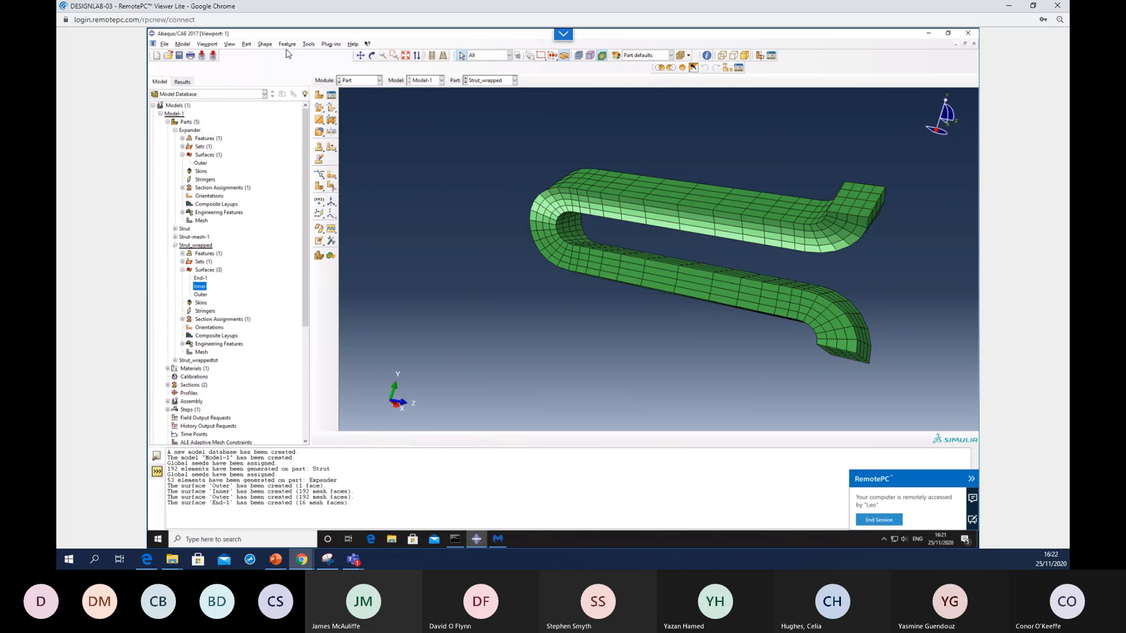
- Create a mesh surface named End-2 on the end face of the Strut_wrapped part's lower arm, selecting its faces by angle
left_click(308, 44)
mouse_move(319, 87)
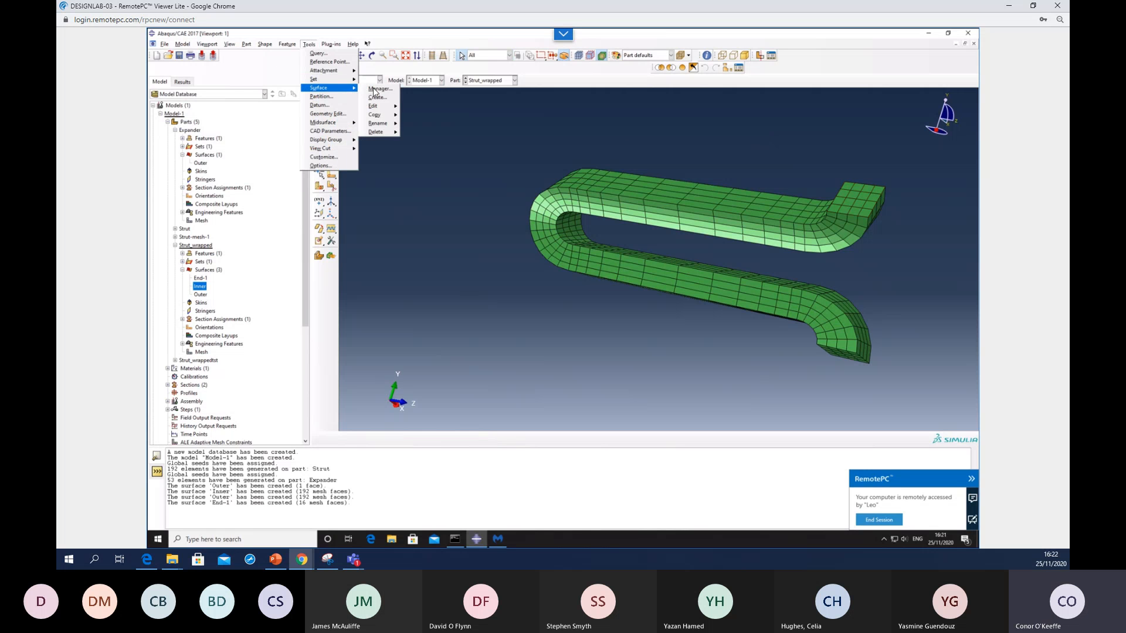
left_click(376, 88)
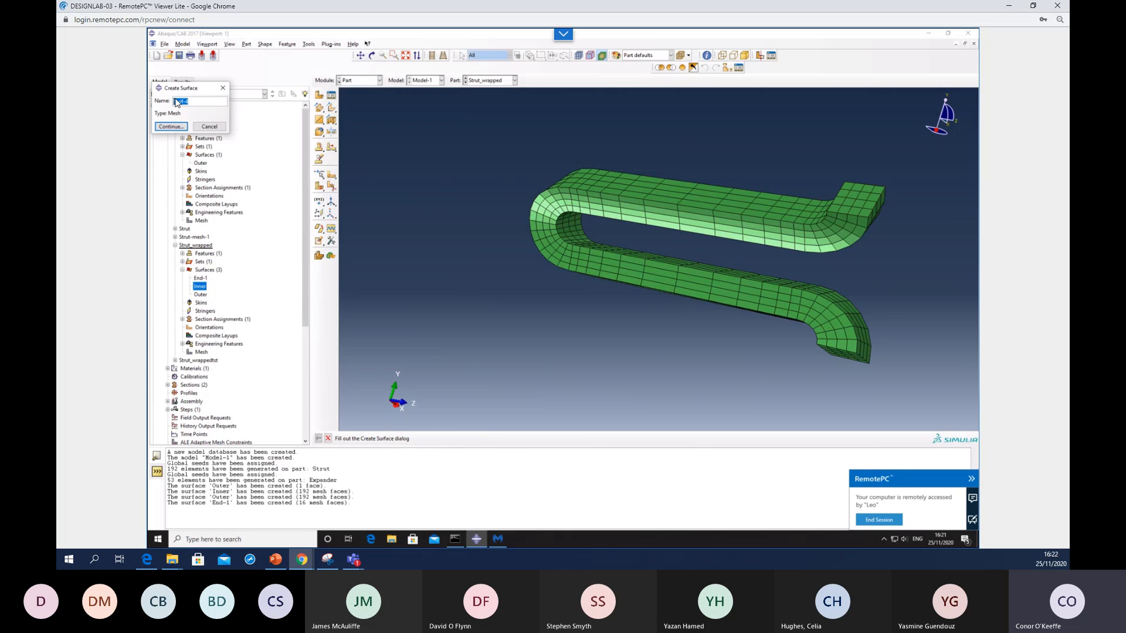
key("BackSpace")
type("End-2")
left_click(179, 128)
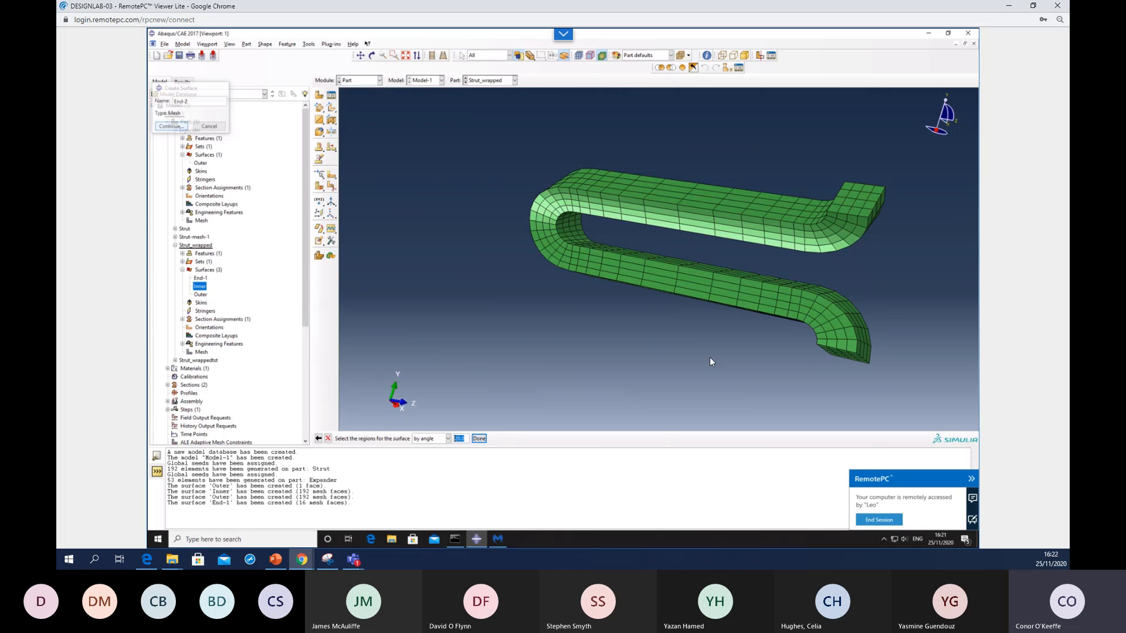
left_click(842, 355)
middle_click(628, 379)
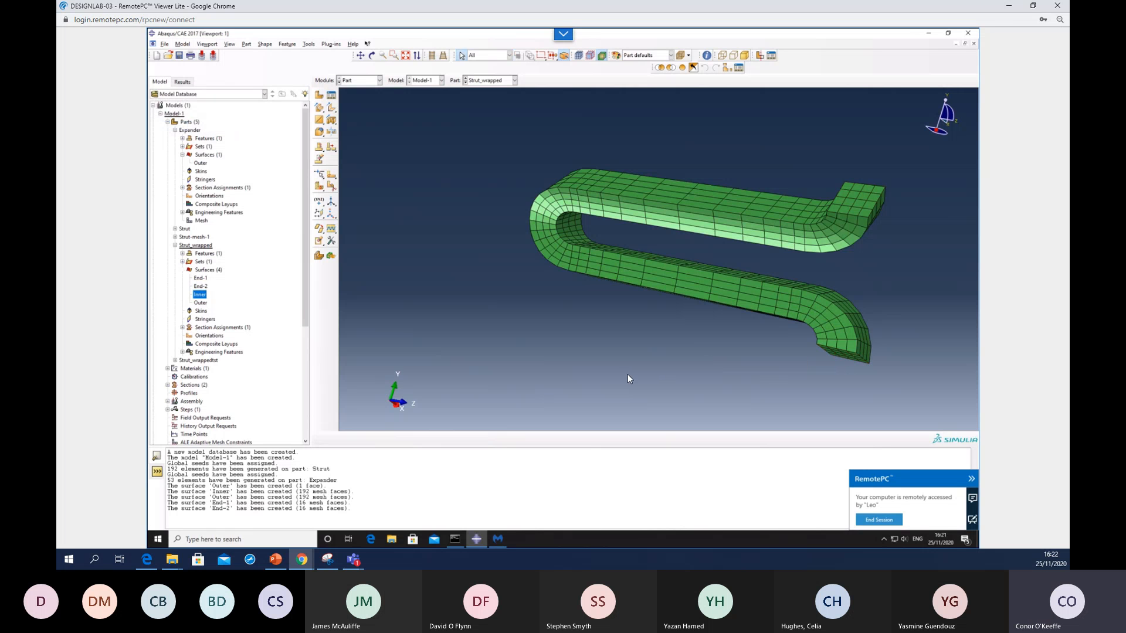
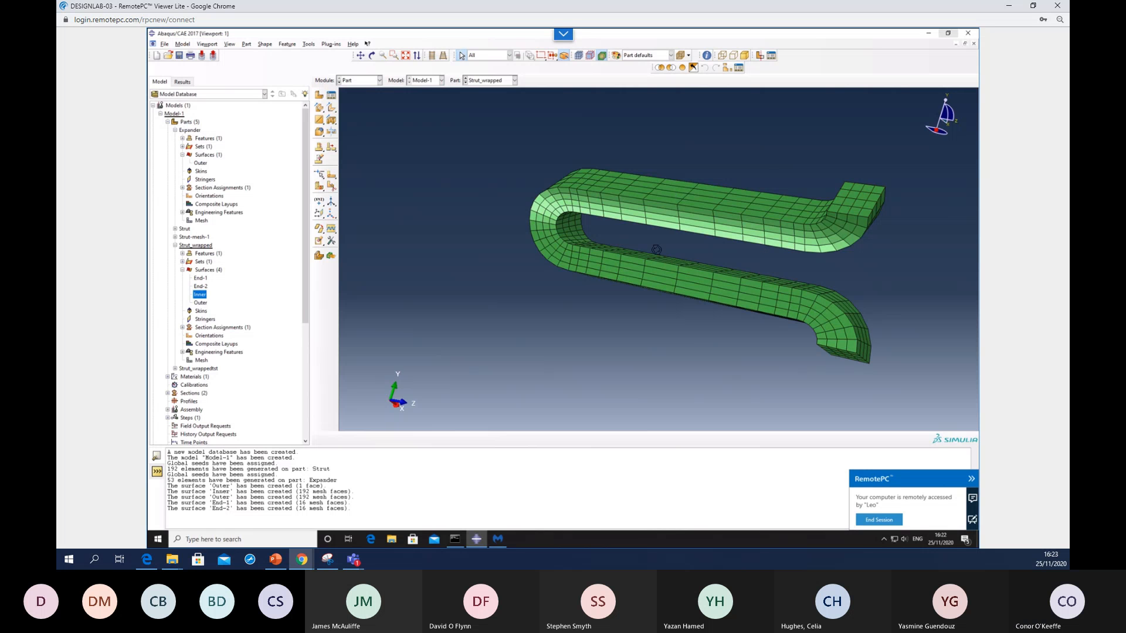
- Create a node set named Pinned on the Strut_wrapped part from one individually picked node midway along the upper arm's inner side face
left_click_drag(657, 250, 462, 241, "ctrl+alt")
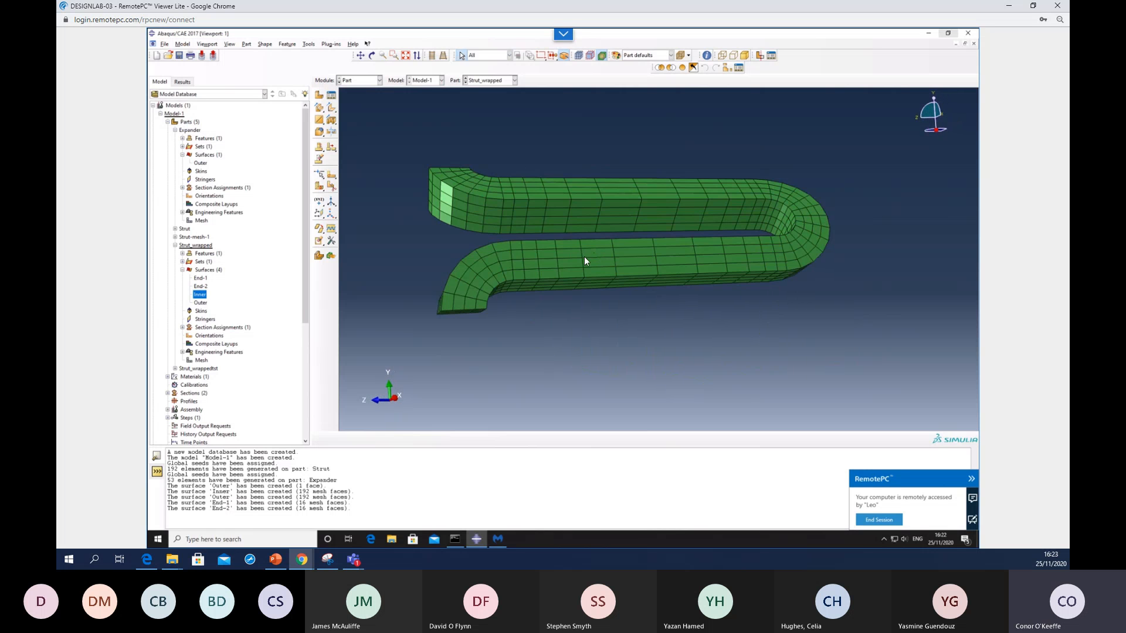
mouse_move(584, 257)
left_mouse_down("ctrl+alt")
mouse_move(573, 257)
mouse_move(617, 251)
mouse_move(618, 236)
left_mouse_up("ctrl+alt")
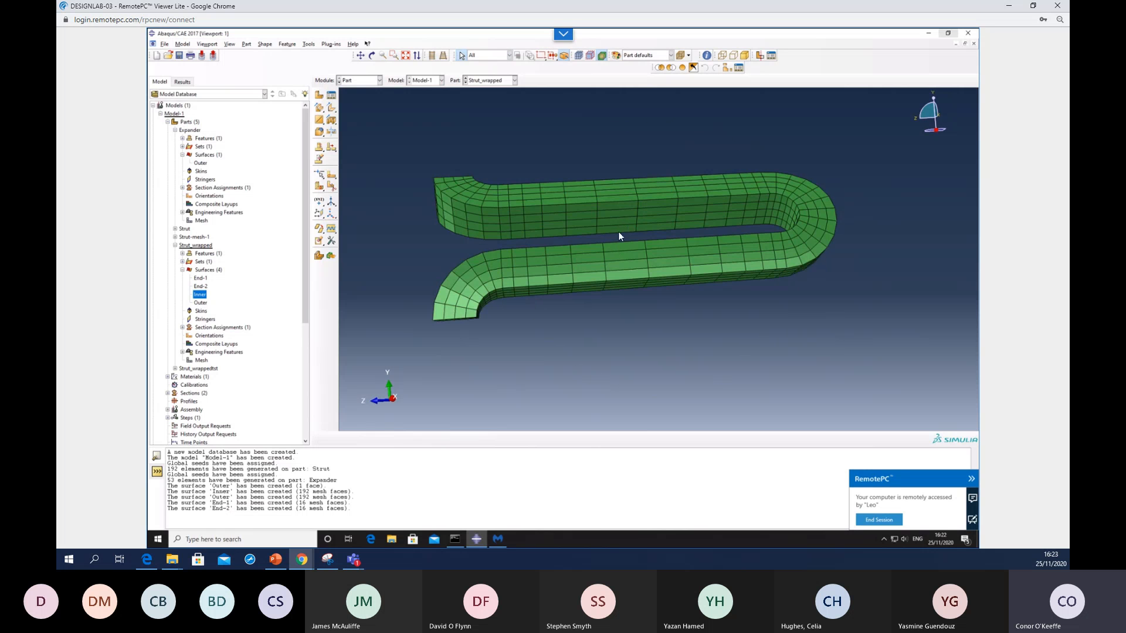
left_click(309, 44)
mouse_move(338, 83)
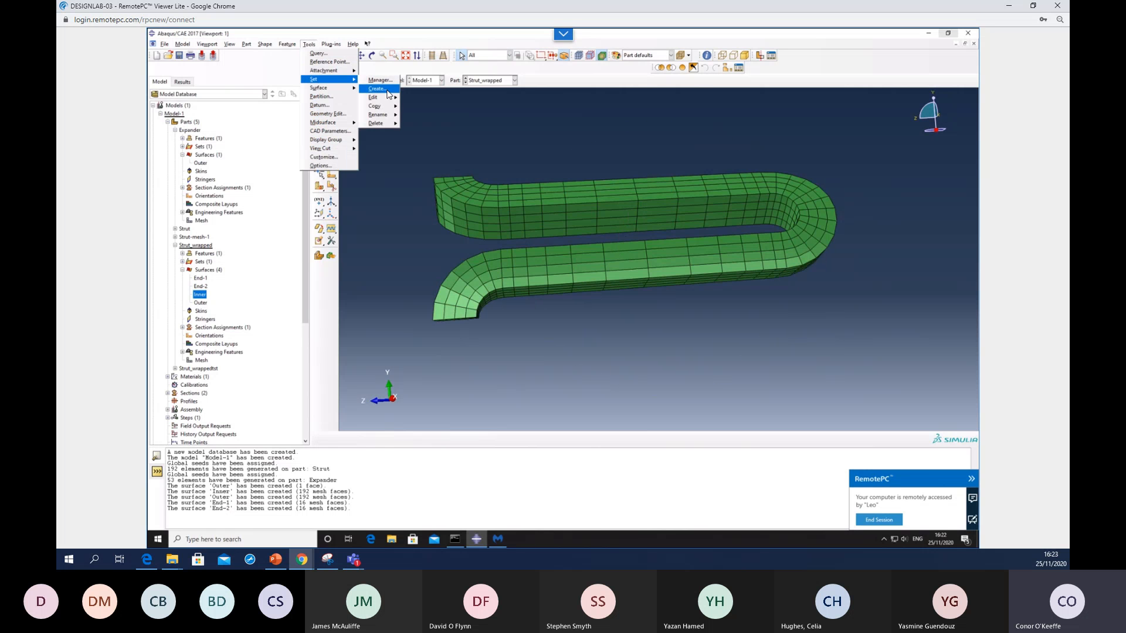
left_click(373, 80)
type("Pinned")
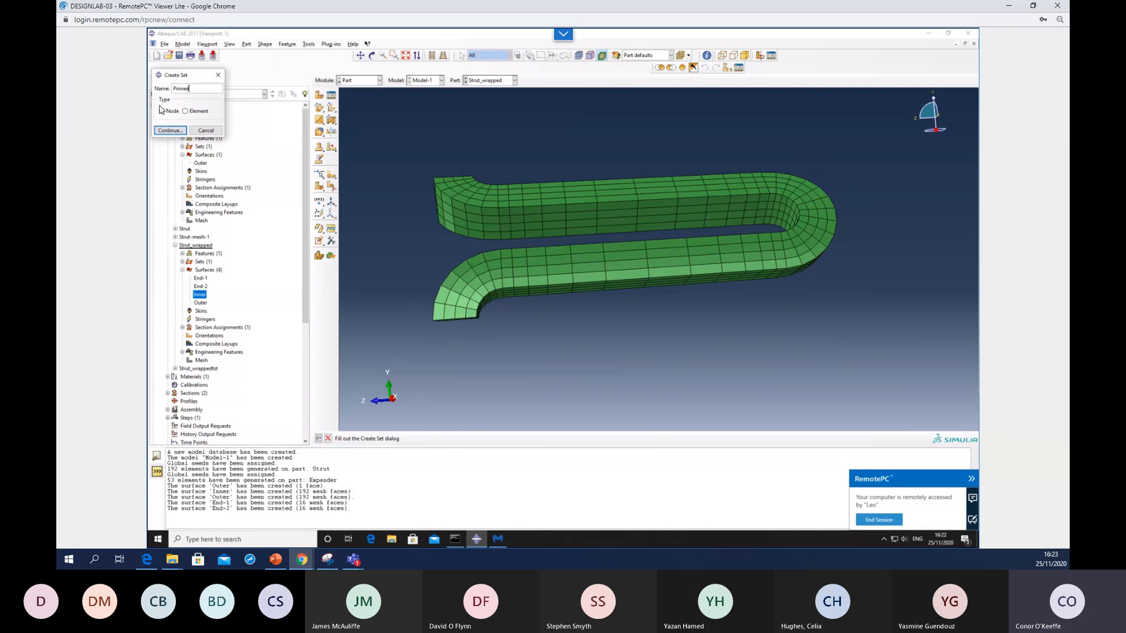
left_click(171, 131)
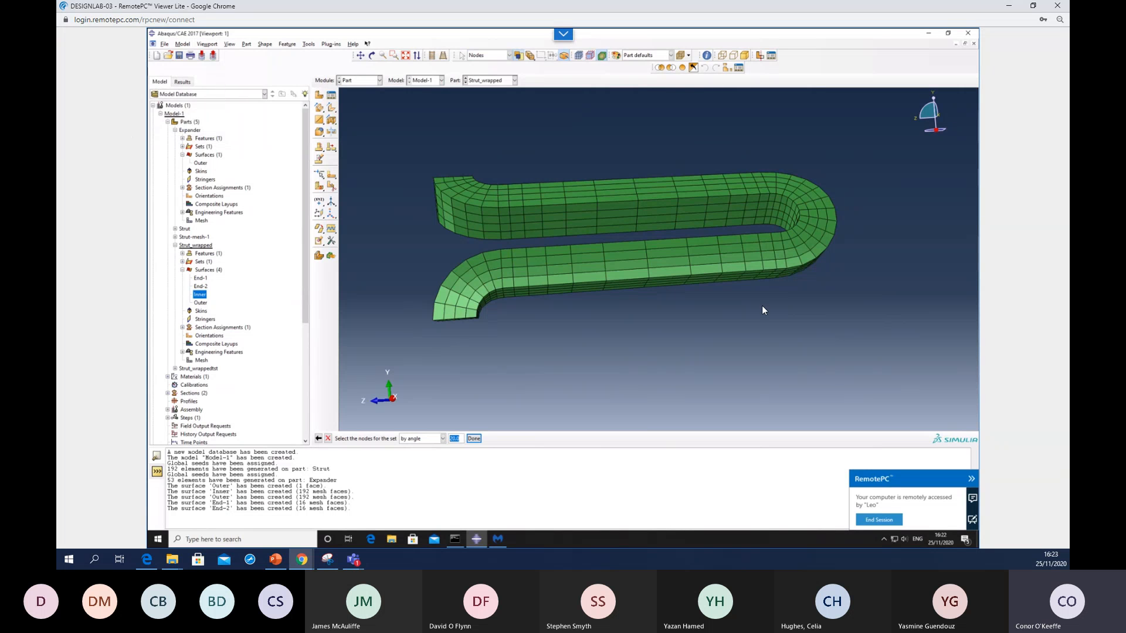
left_click(638, 224)
left_click(443, 438)
left_click(425, 448)
left_click(637, 216)
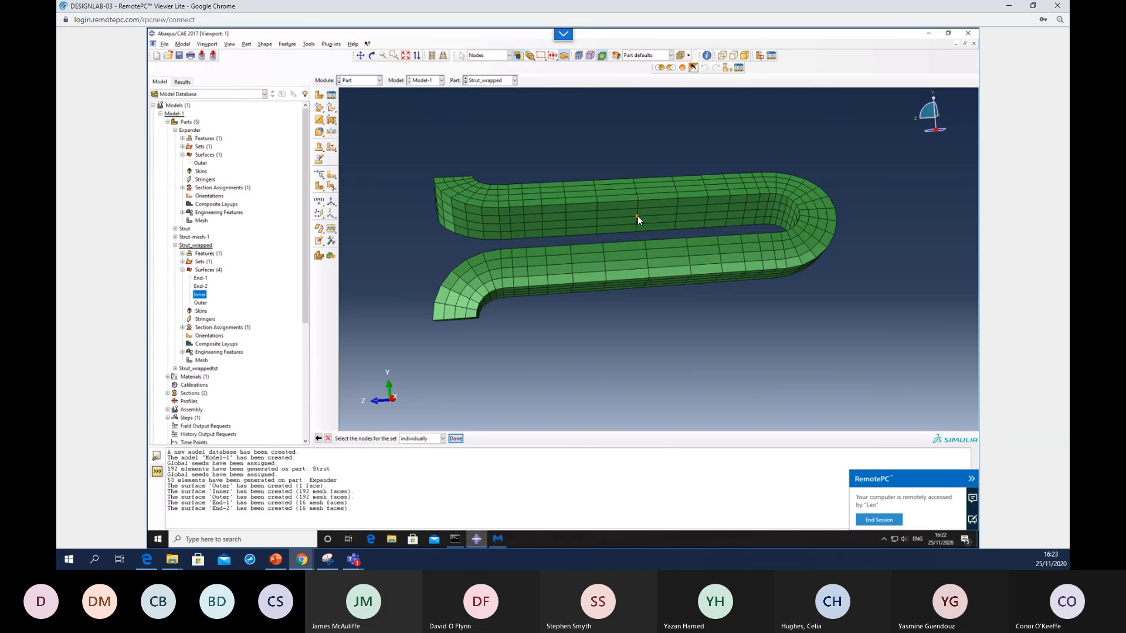
middle_click(596, 116)
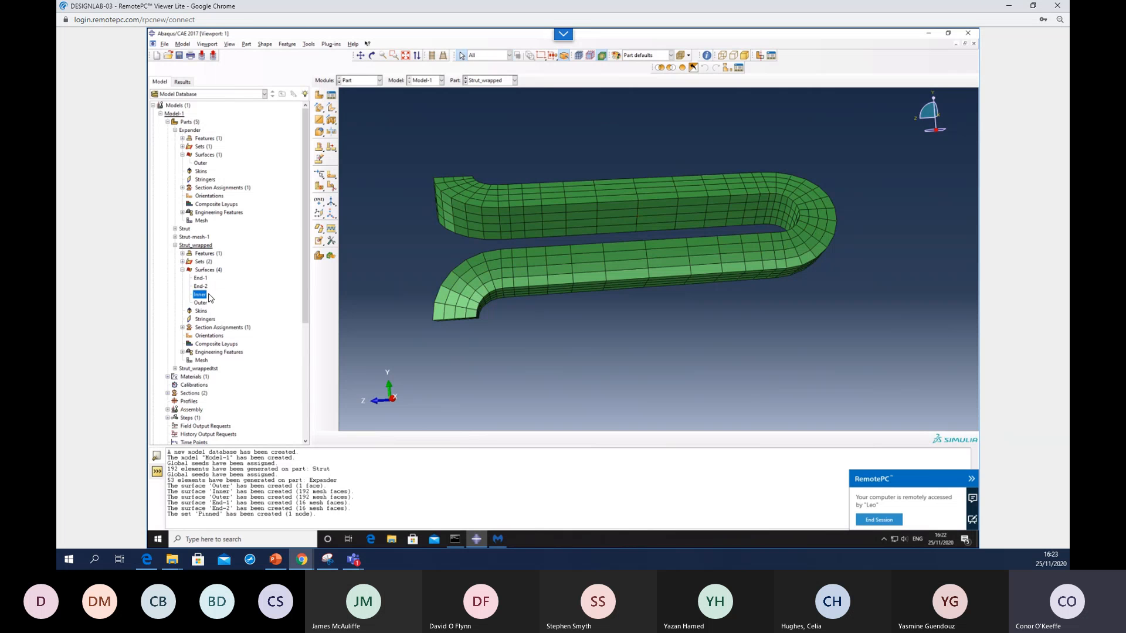
- List the Strut_wrapped sets and highlight its End-1, End-2, Inner and Outer surfaces to check which faces each covers
left_click(182, 262)
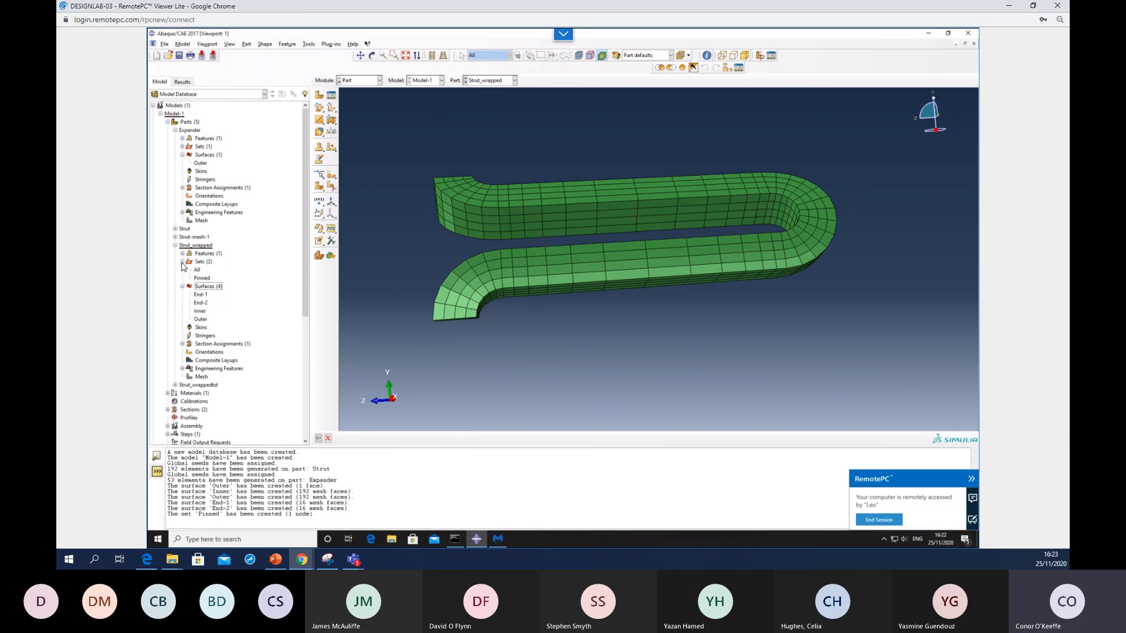
left_click(201, 294)
left_click(201, 303)
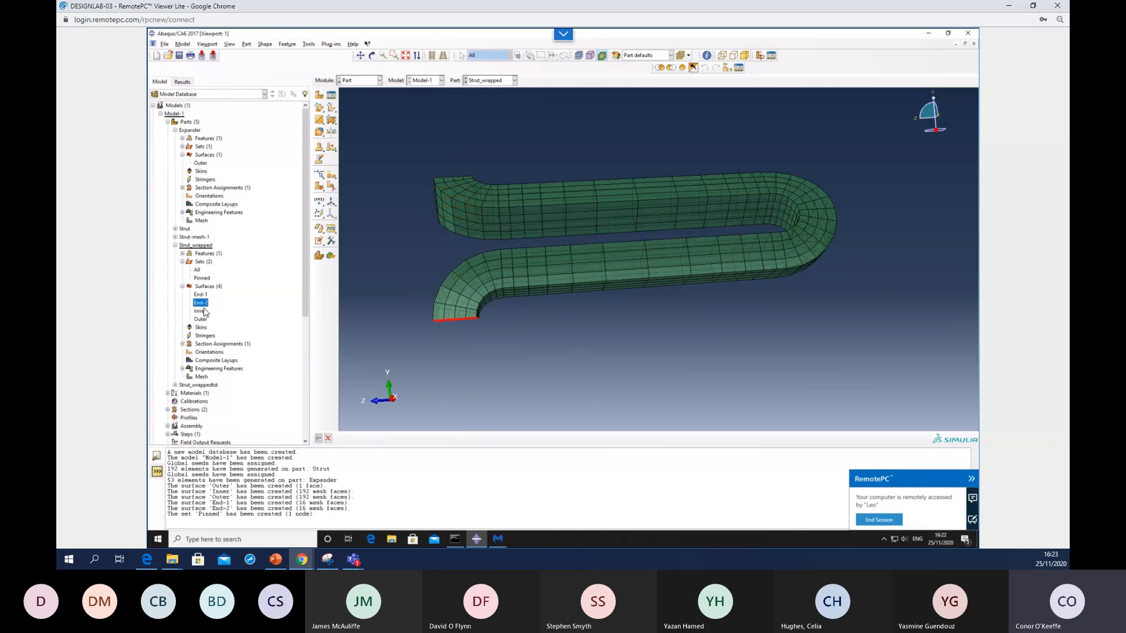
left_click(204, 311)
left_click(202, 297)
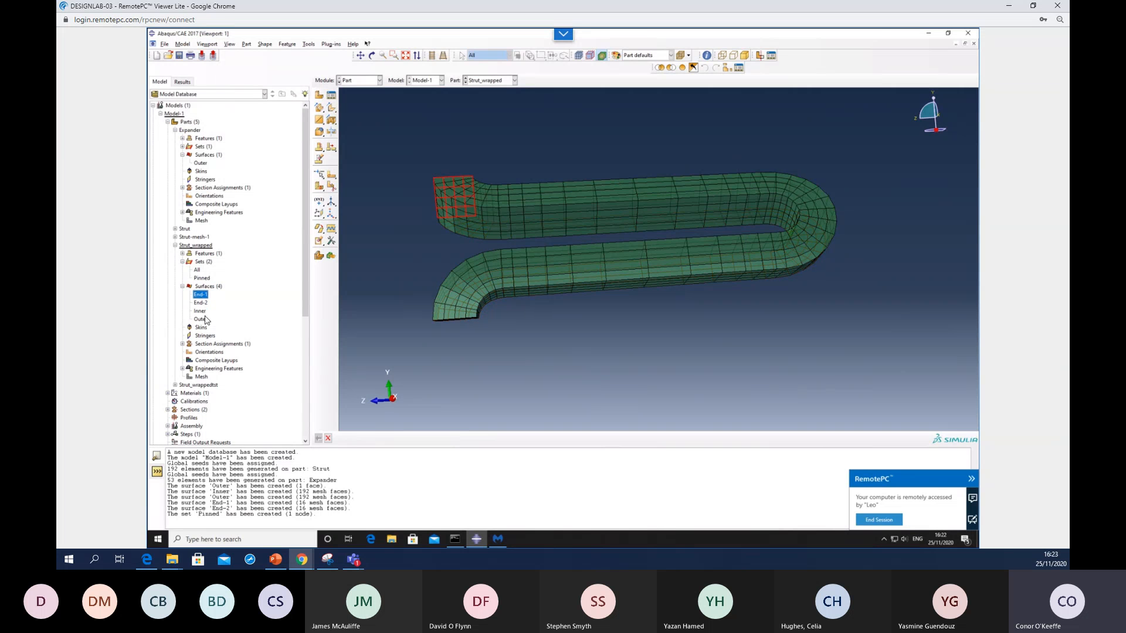
left_click(201, 319)
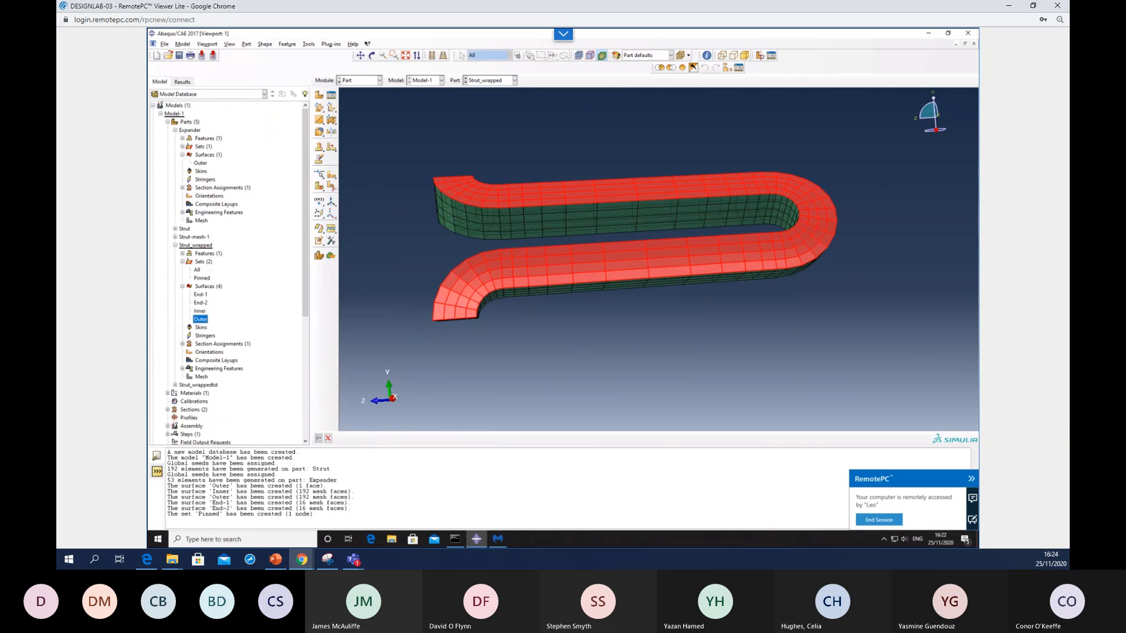
- Create datum axes along the Z and X principal axes of the Strut_wrapped part
left_click(331, 201)
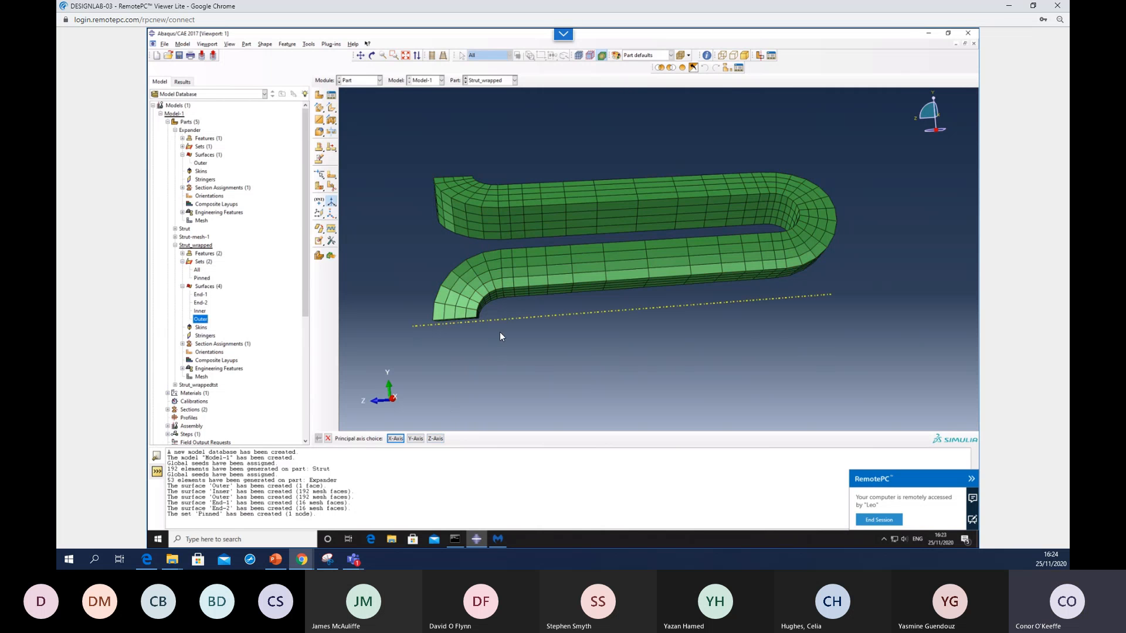
middle_click(682, 329)
- In the Assembly module, replace the existing strut mesh instance with an instance of the Strut_wrapped part
left_click(361, 80)
left_click(359, 107)
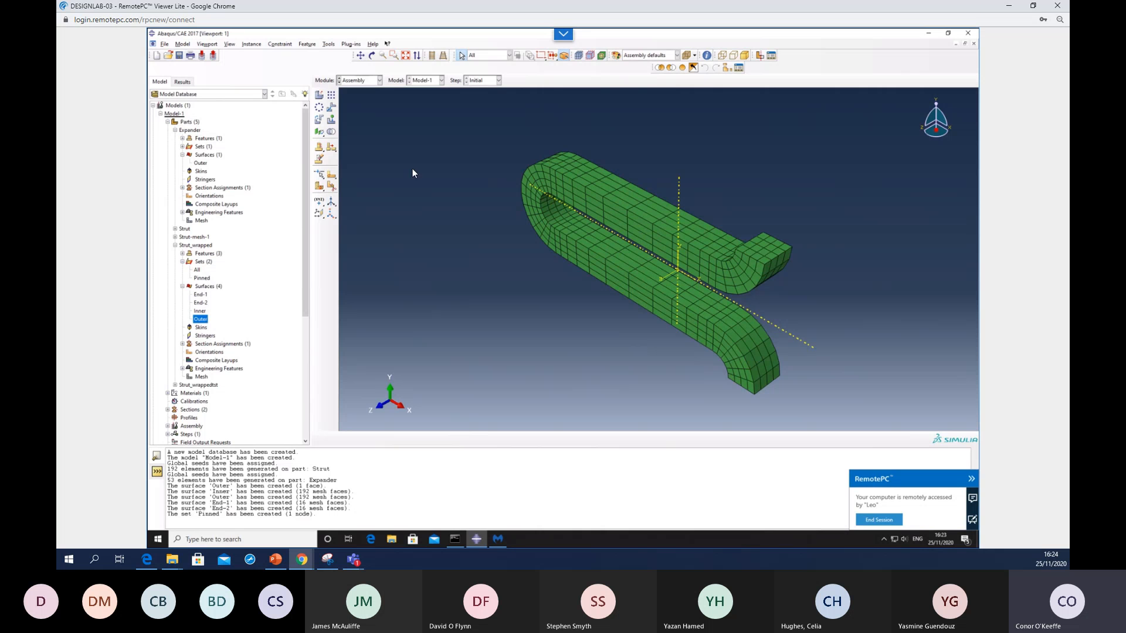
left_click(252, 44)
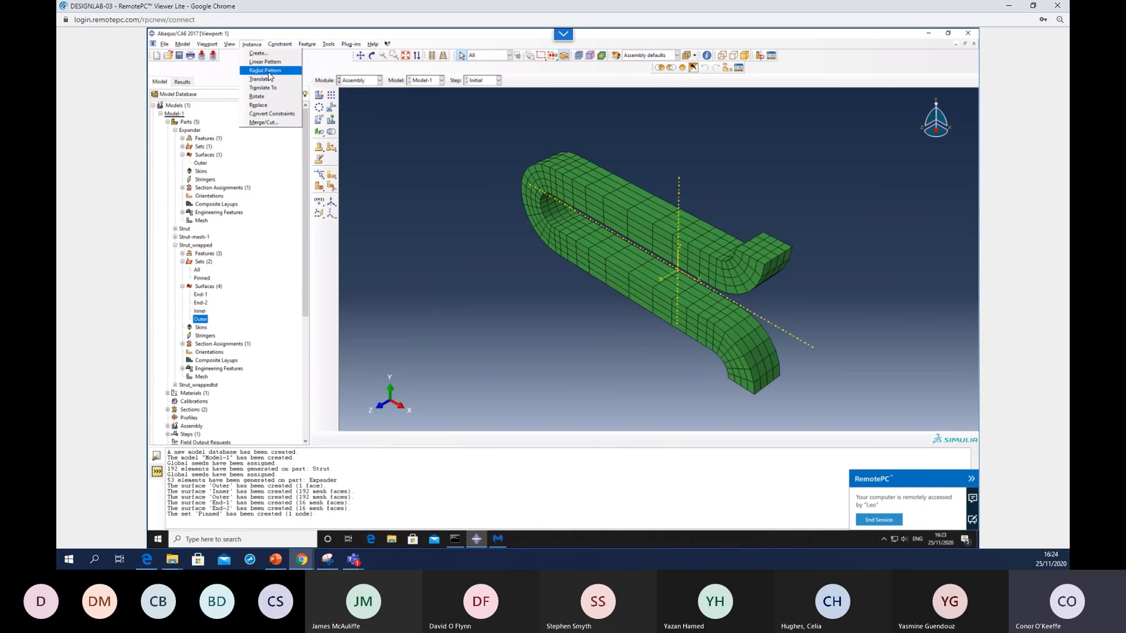
left_click(259, 106)
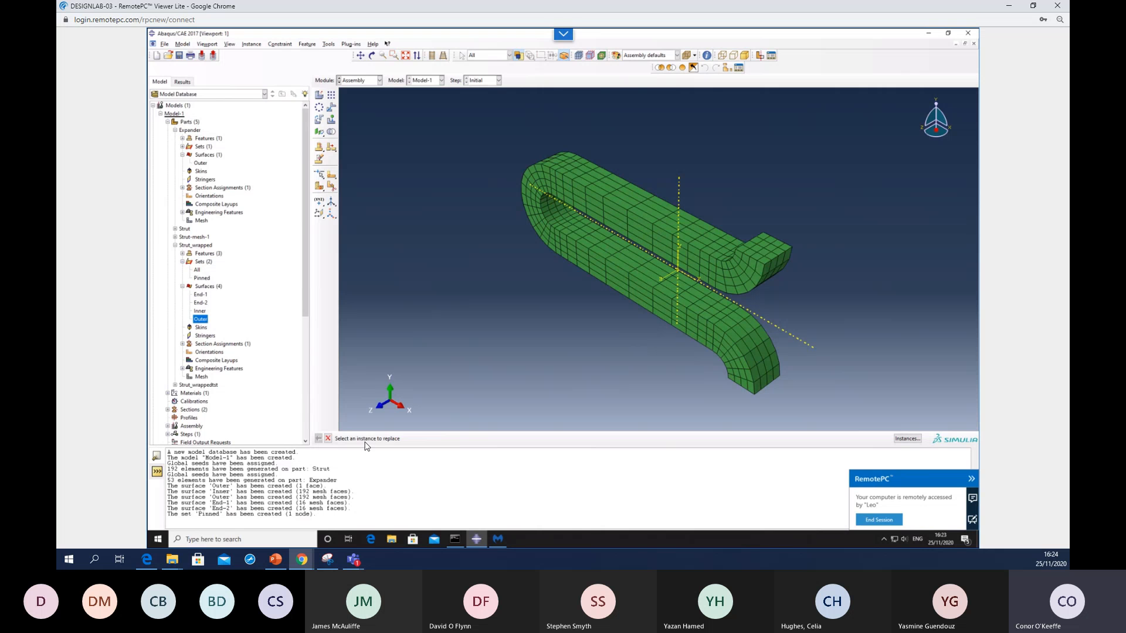
left_click(603, 259)
left_click(603, 259)
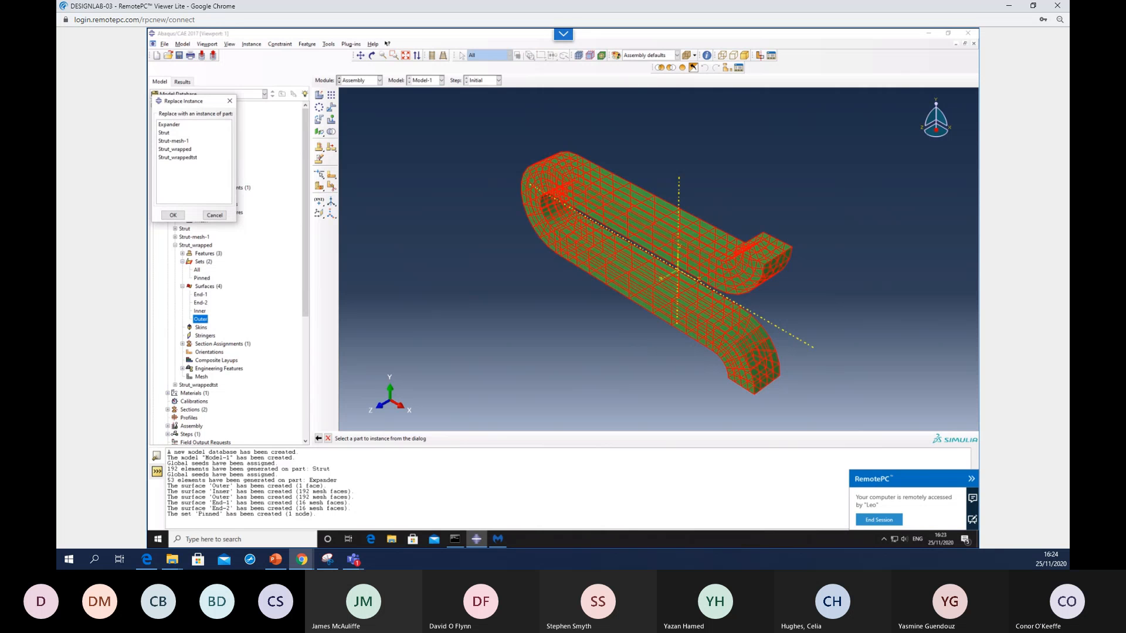
left_click(176, 150)
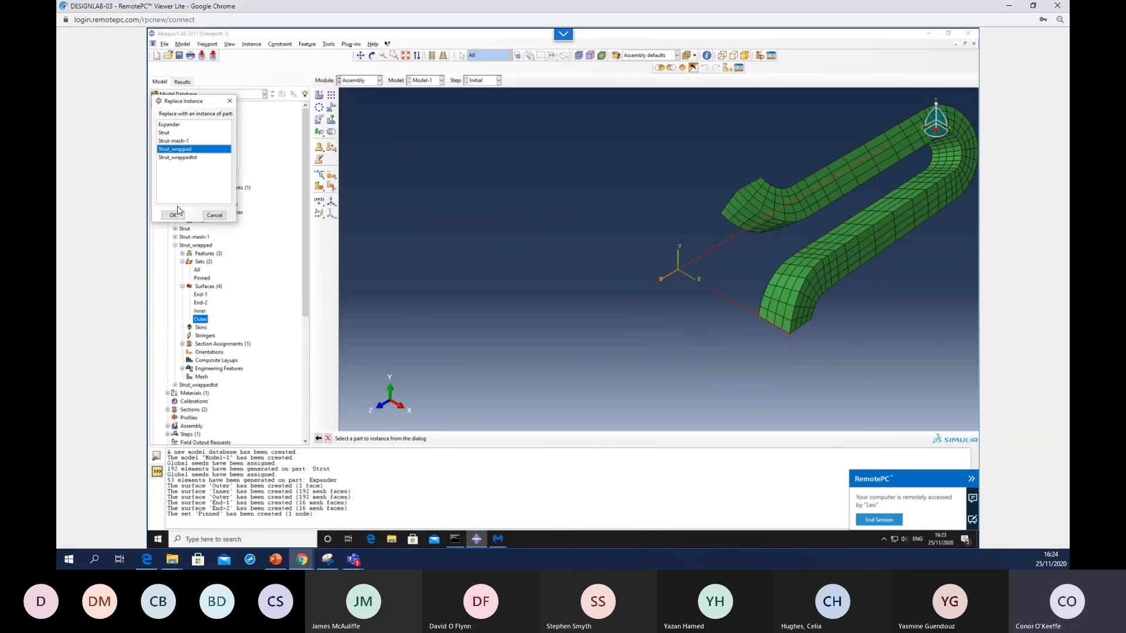
left_click(173, 215)
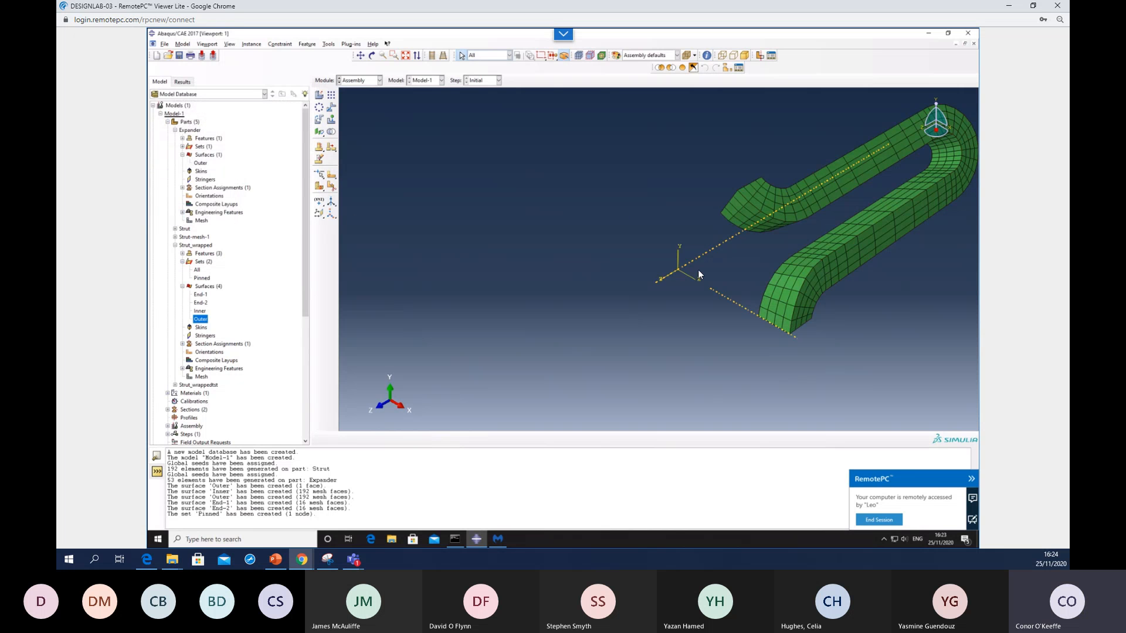
- Rename the assembly instance Strut-mesh-1-1 as Strut_wrapped-1
left_click_drag(697, 269, 758, 265, "ctrl+alt")
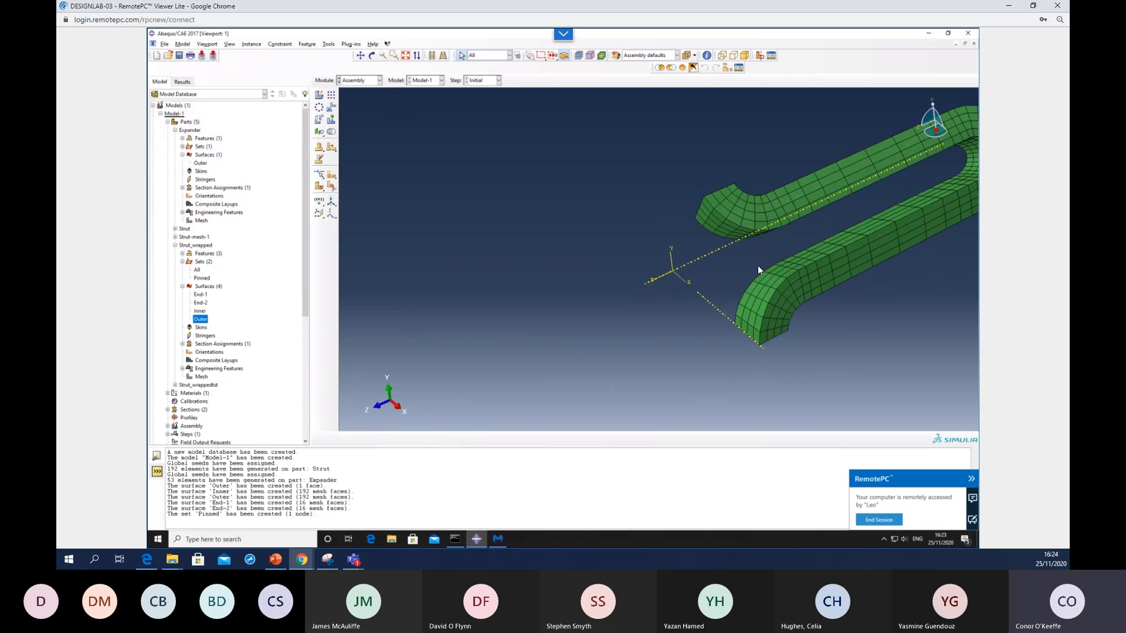
mouse_move(758, 265)
right_mouse_down("ctrl+alt")
mouse_move(575, 292)
mouse_move(593, 277)
right_mouse_up("ctrl+alt")
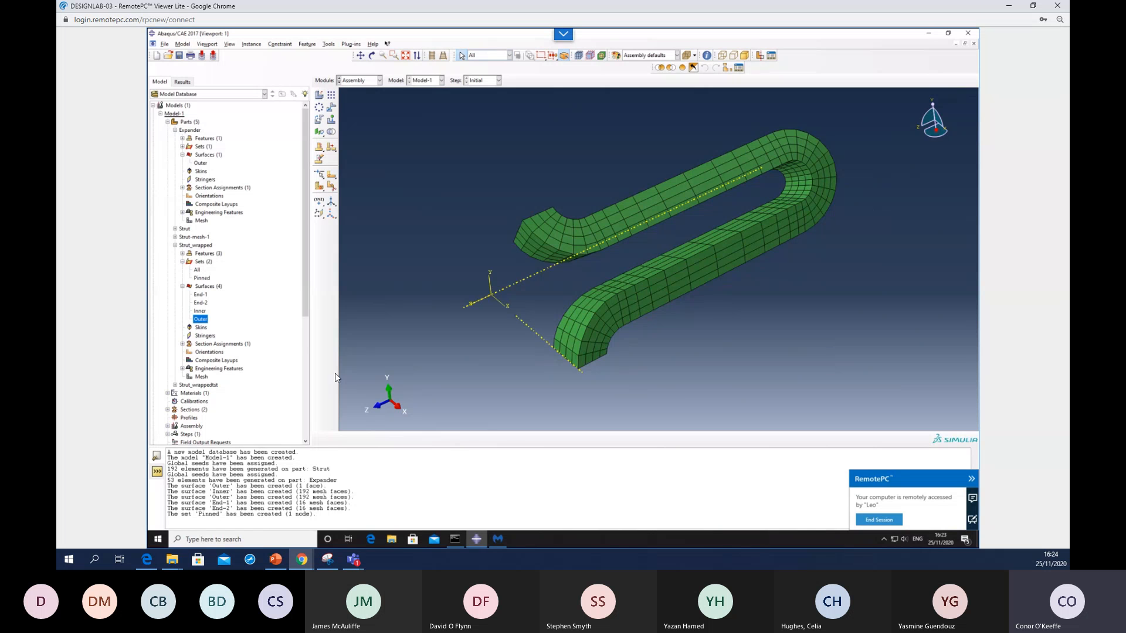
scroll(201, 386, "down", 2)
scroll(201, 386, "down", 1)
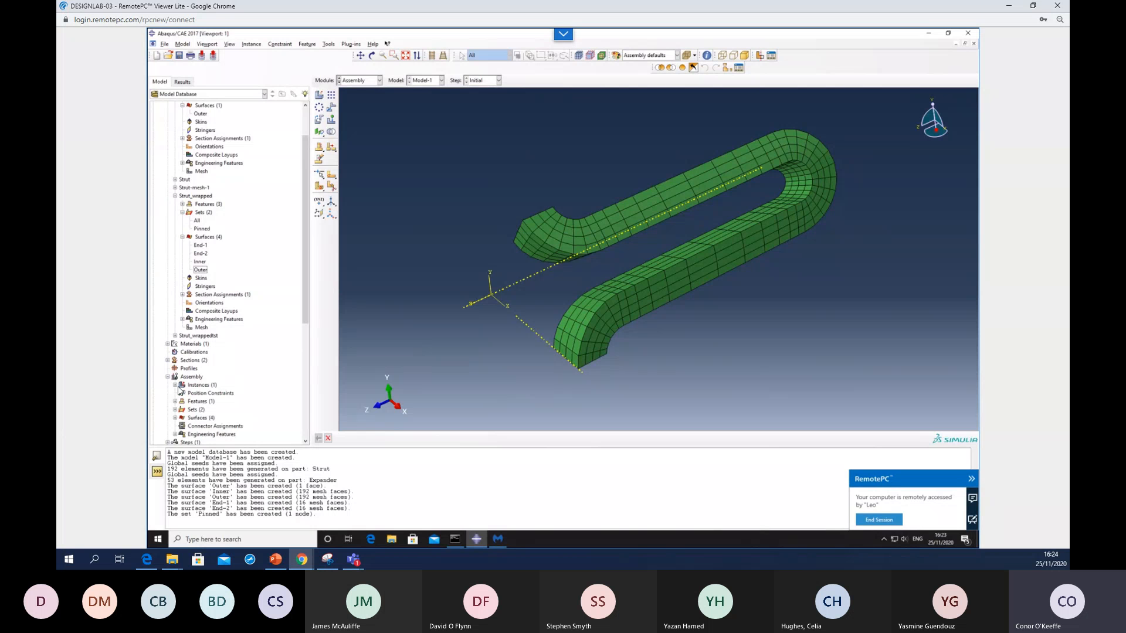
left_click(175, 385)
left_click(194, 393)
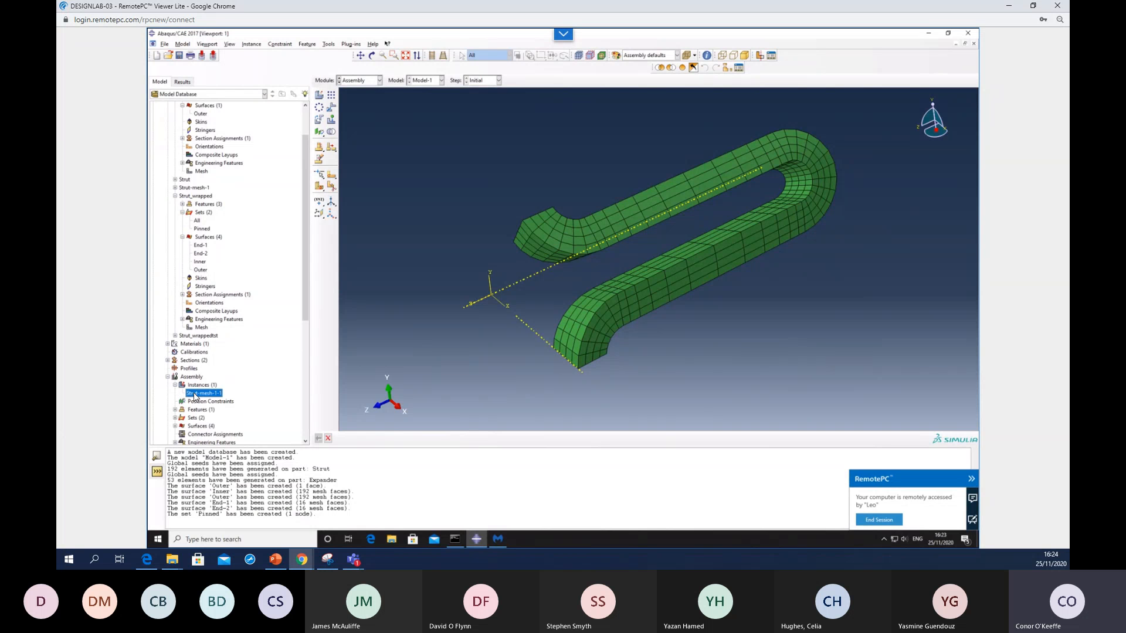
right_click(195, 393)
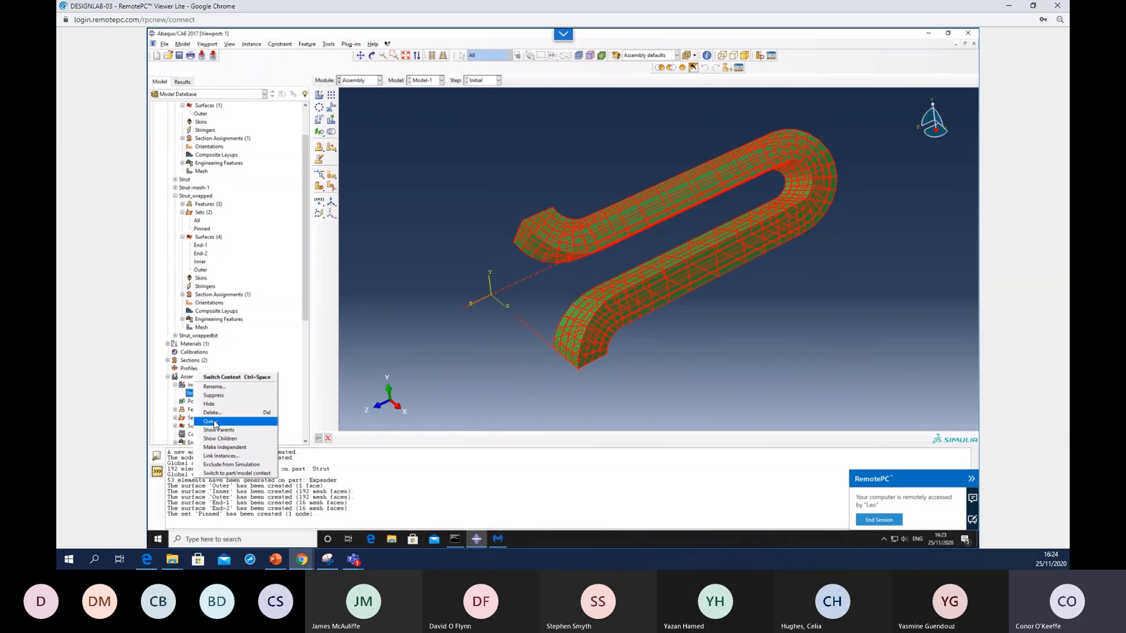
left_click(226, 387)
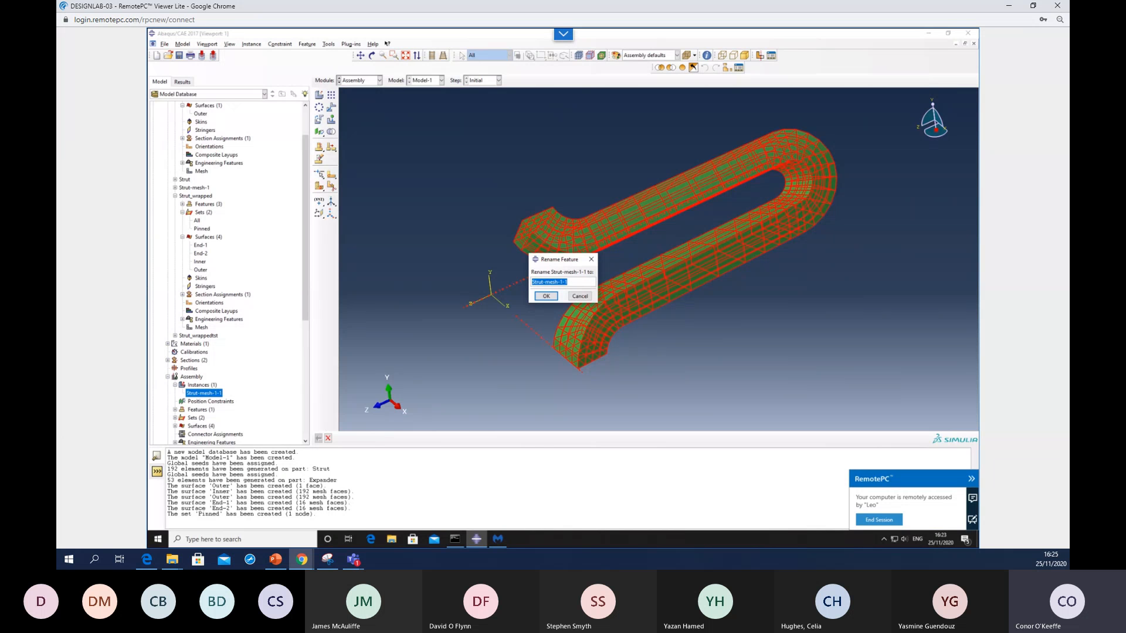
type("Strut_wrapped")
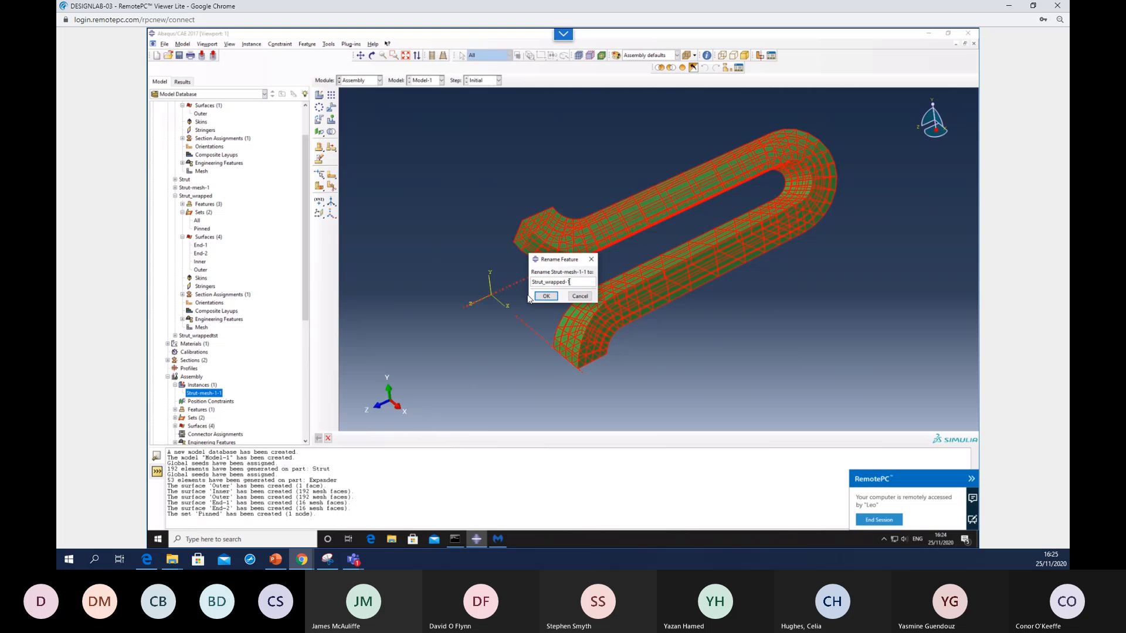
left_click(547, 296)
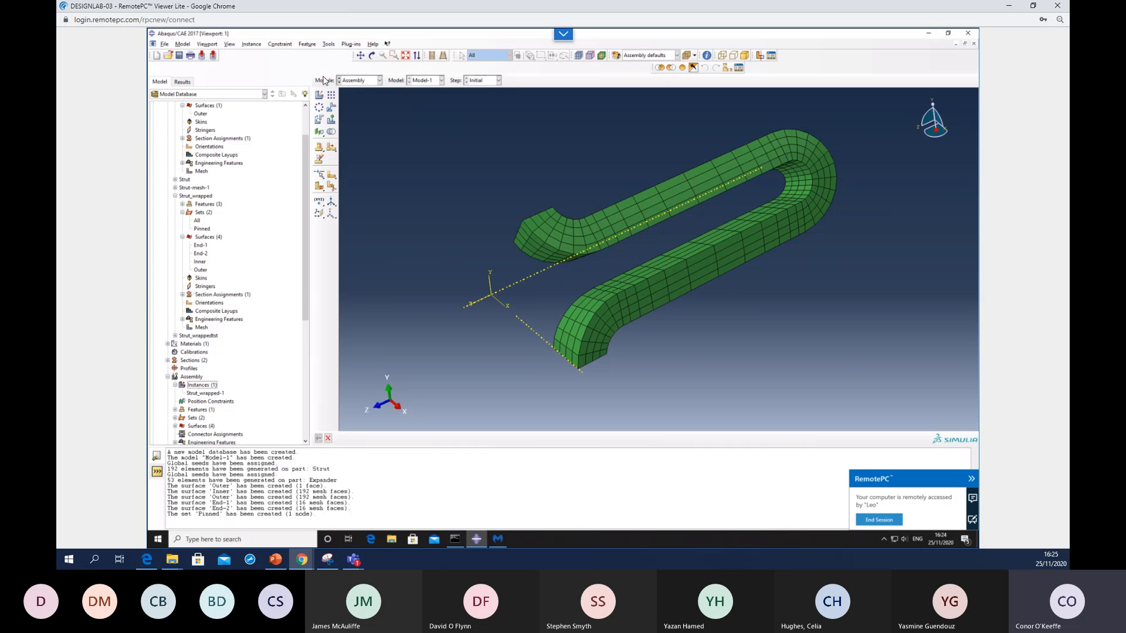
- Add an instance of the Expander part to the assembly
left_click(319, 96)
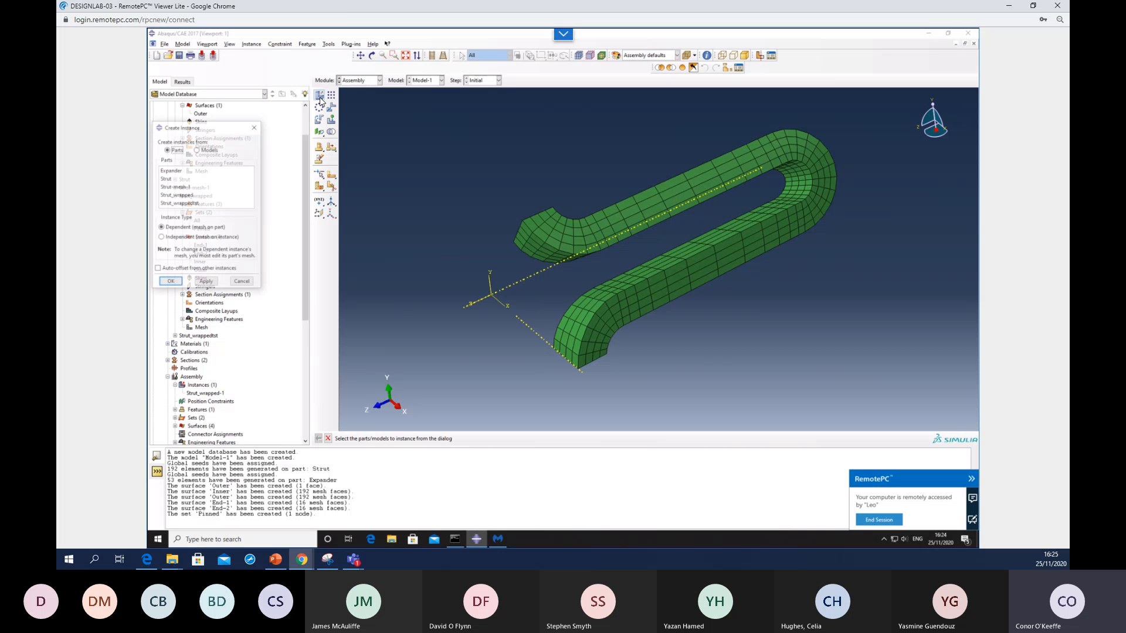
left_click(171, 170)
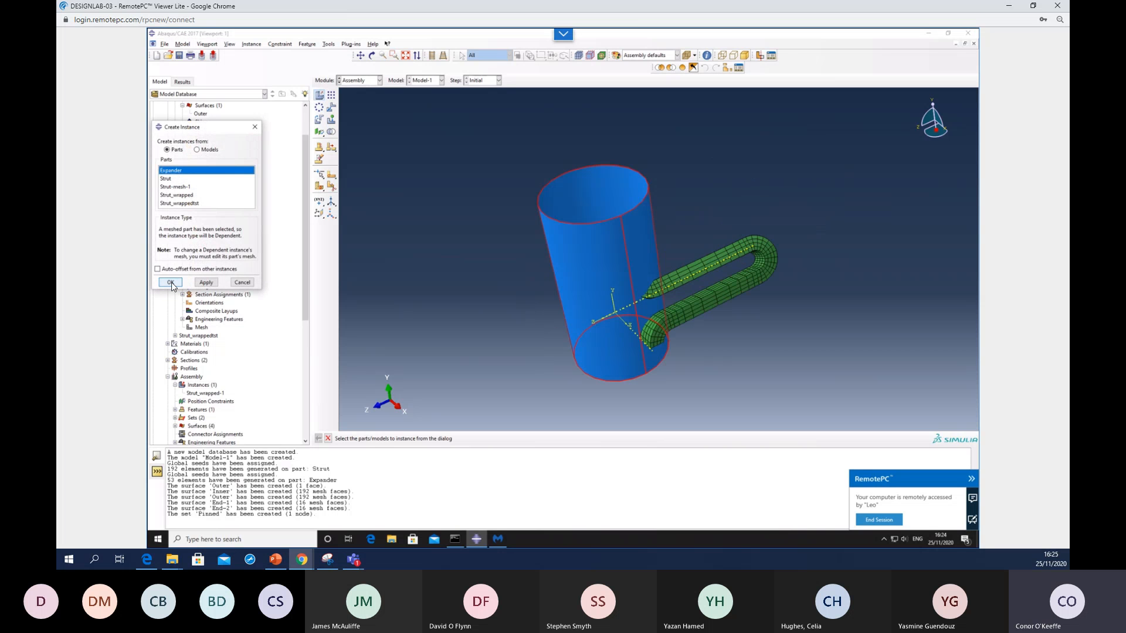
left_click(170, 283)
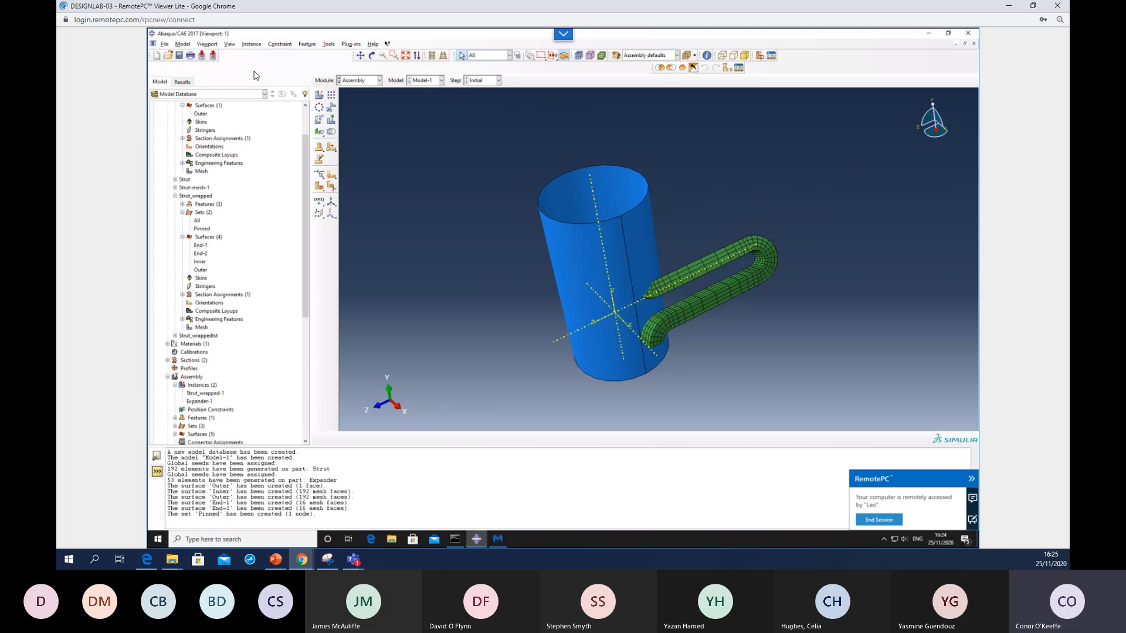
- Apply an Edge to Edge constraint aligning the Expander's central axis with the strut's Z datum axis, keeping the proposed arrow direction
left_click(279, 44)
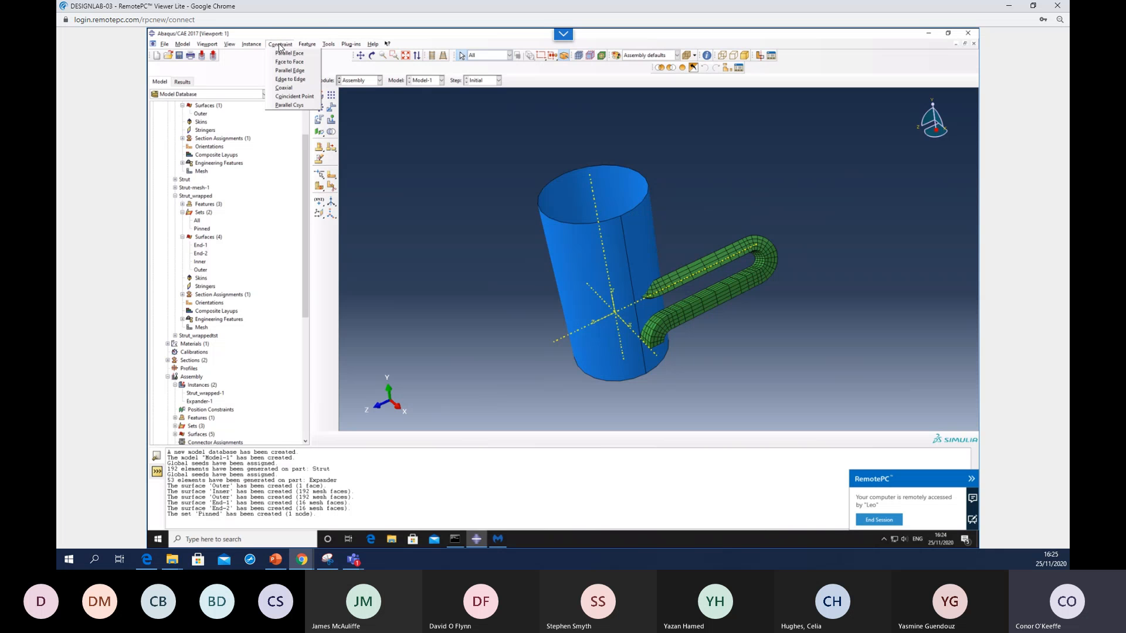
left_click(297, 77)
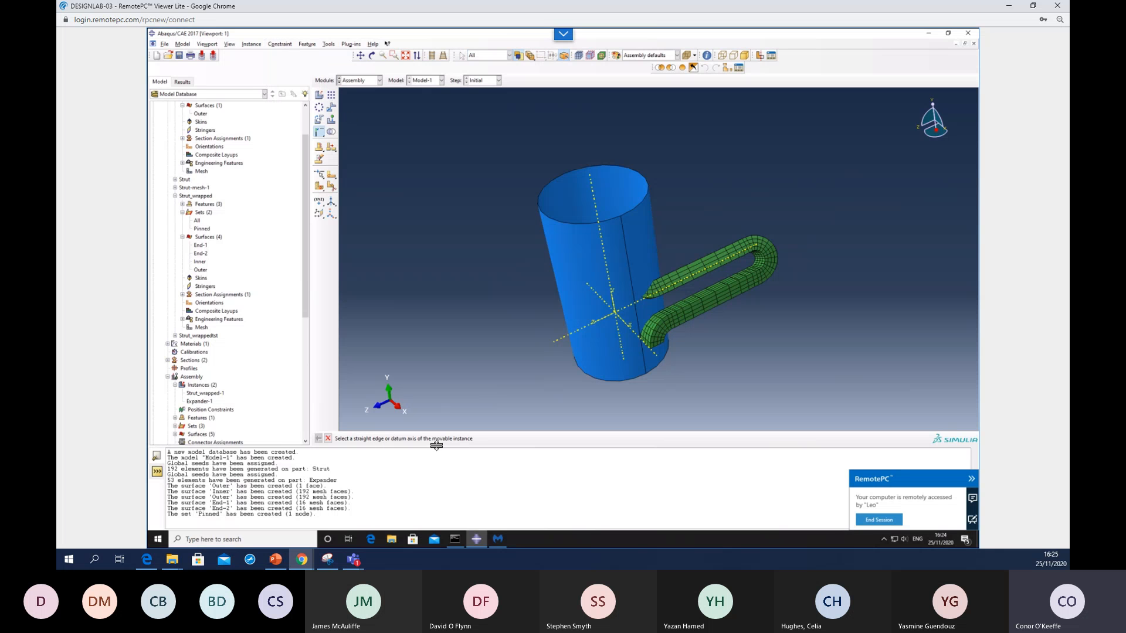
left_click(591, 188)
left_click(565, 339)
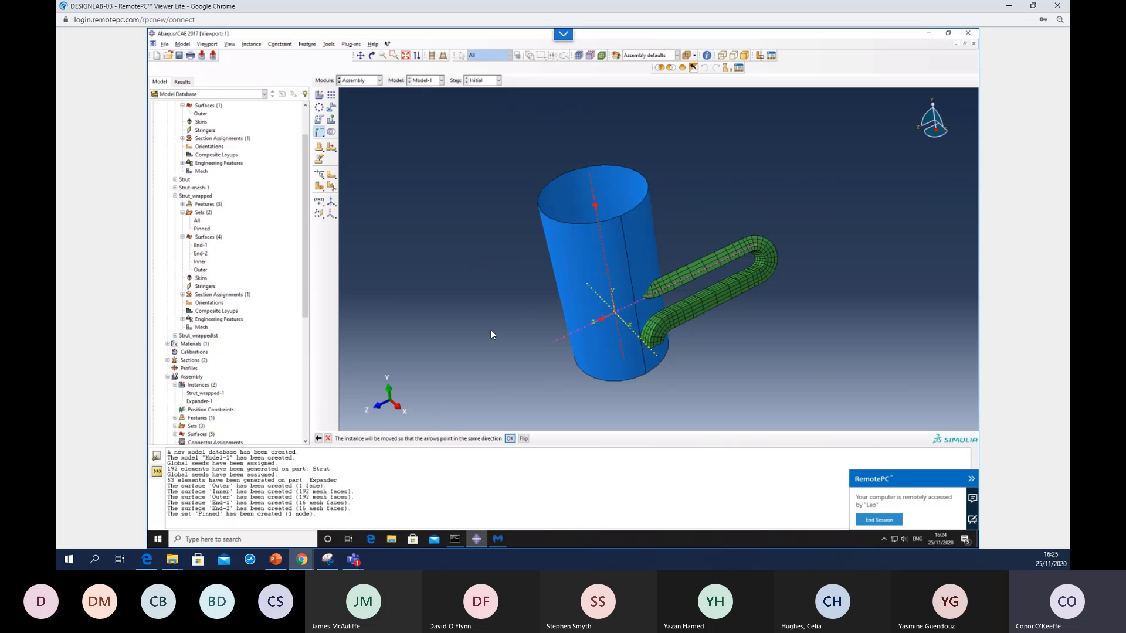
middle_click(508, 304)
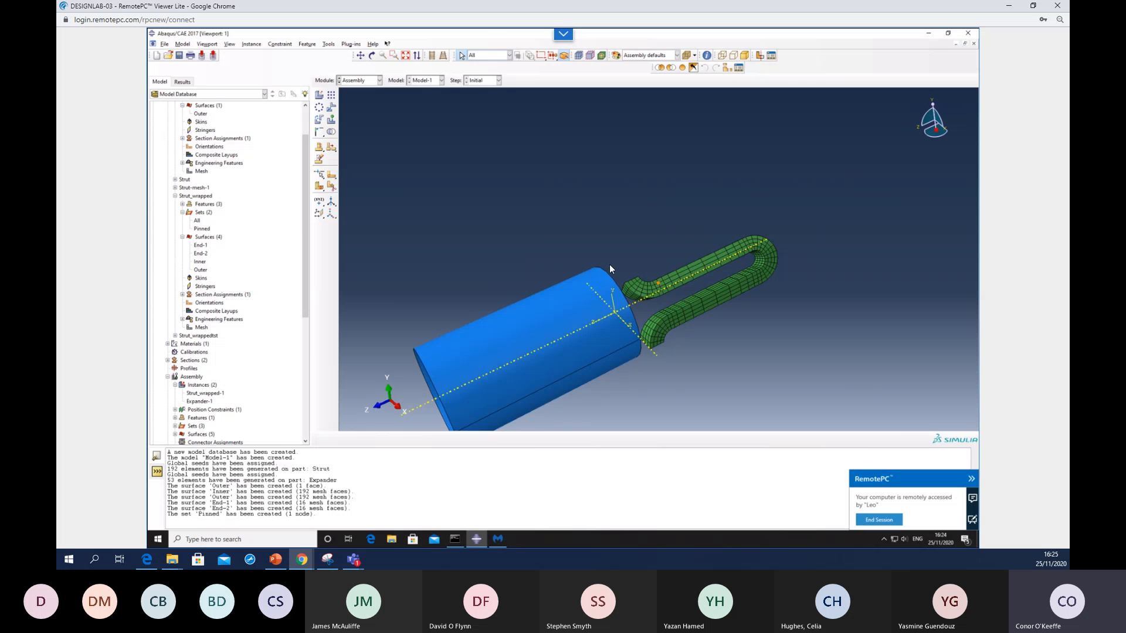
middle_click_drag(611, 266, 663, 183, "ctrl+alt")
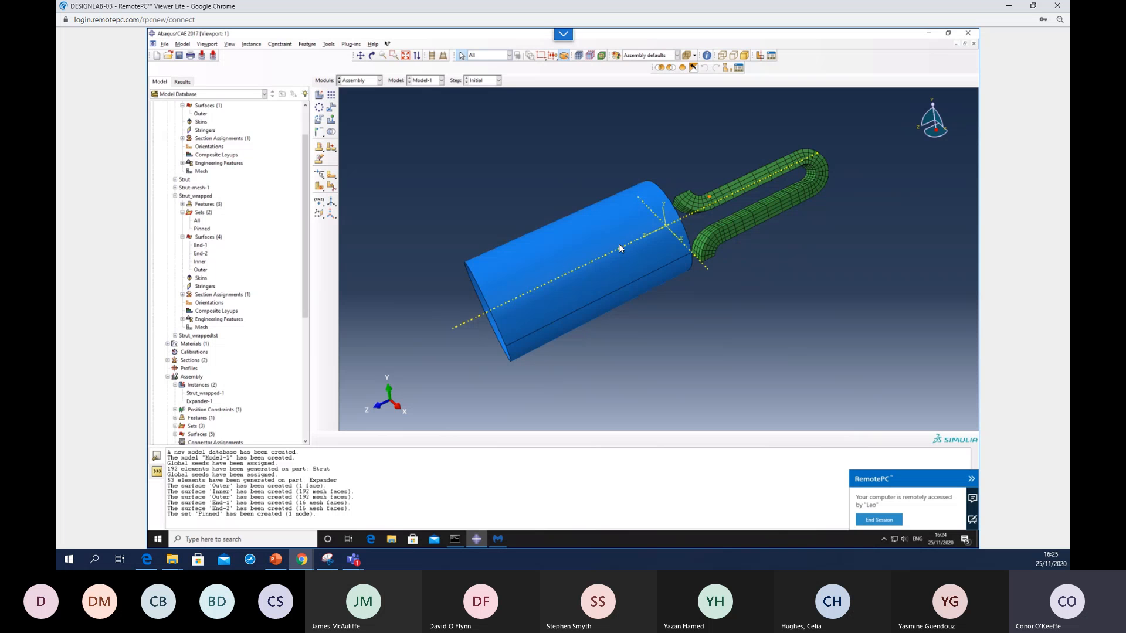
- Start translating an instance in the assembly and select the Strut_wrapped-1 instance as the one to move
left_click(331, 109)
left_click(734, 182)
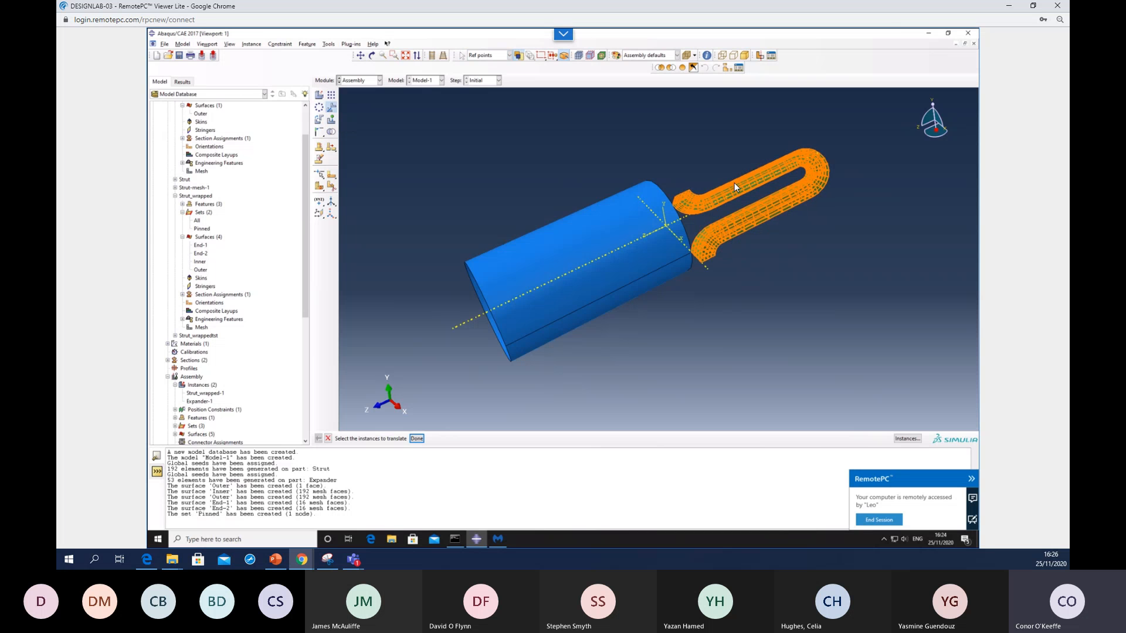
left_click(734, 182)
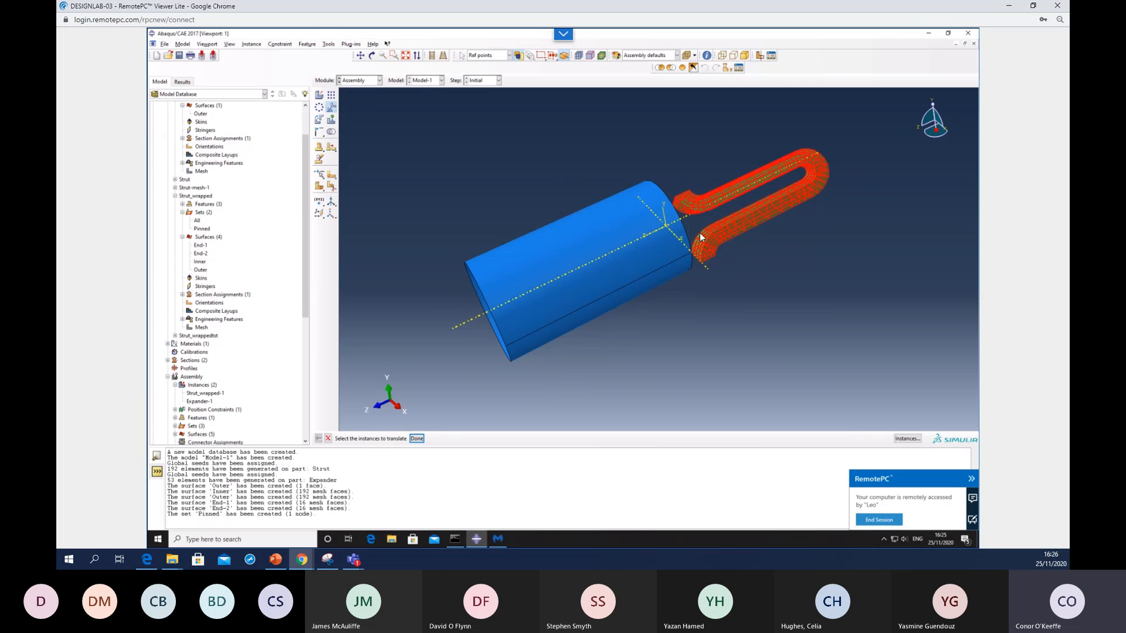
left_click_drag(625, 248, 692, 252, "ctrl+alt")
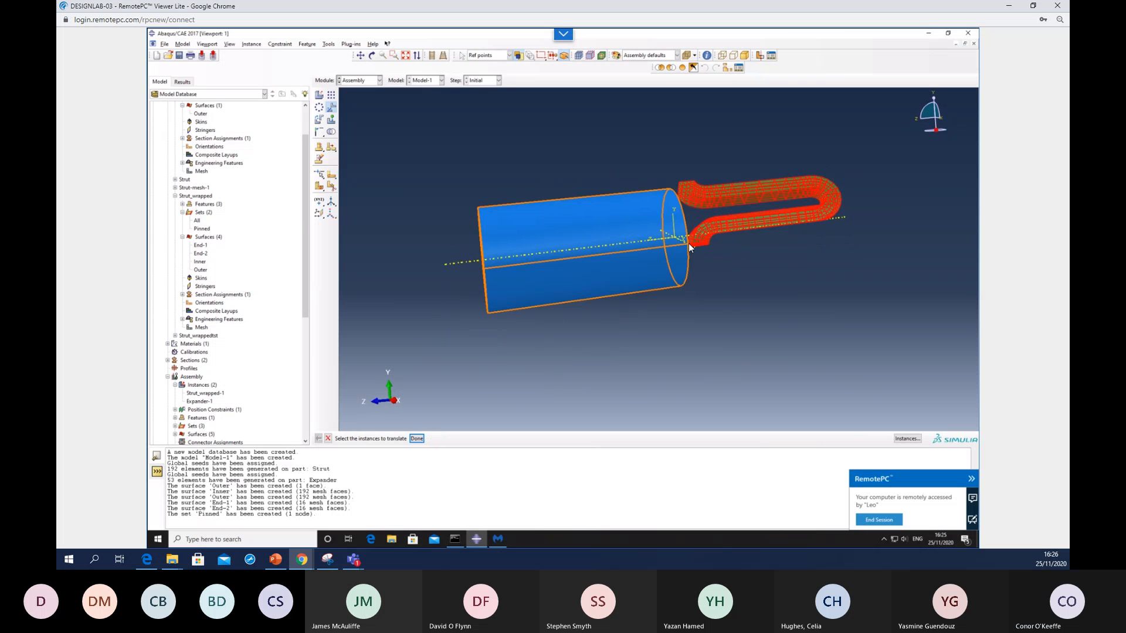
left_click(480, 268)
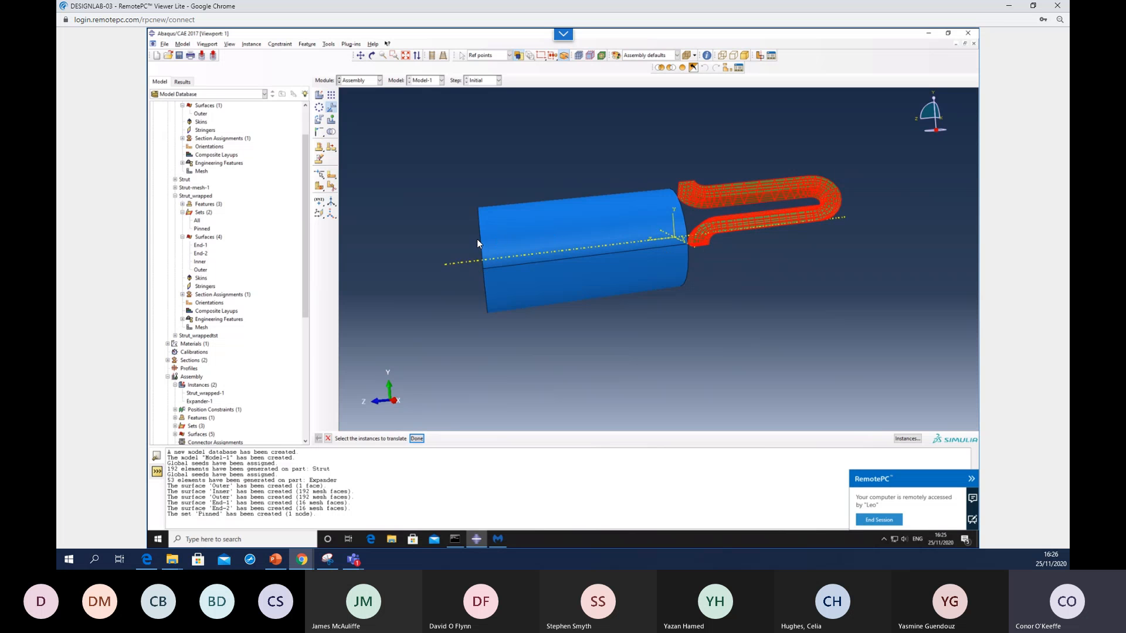
left_click_drag(870, 212, 860, 190, "ctrl+alt")
left_click_drag(677, 227, 698, 268, "ctrl+alt")
left_click(699, 263, "ctrl+alt")
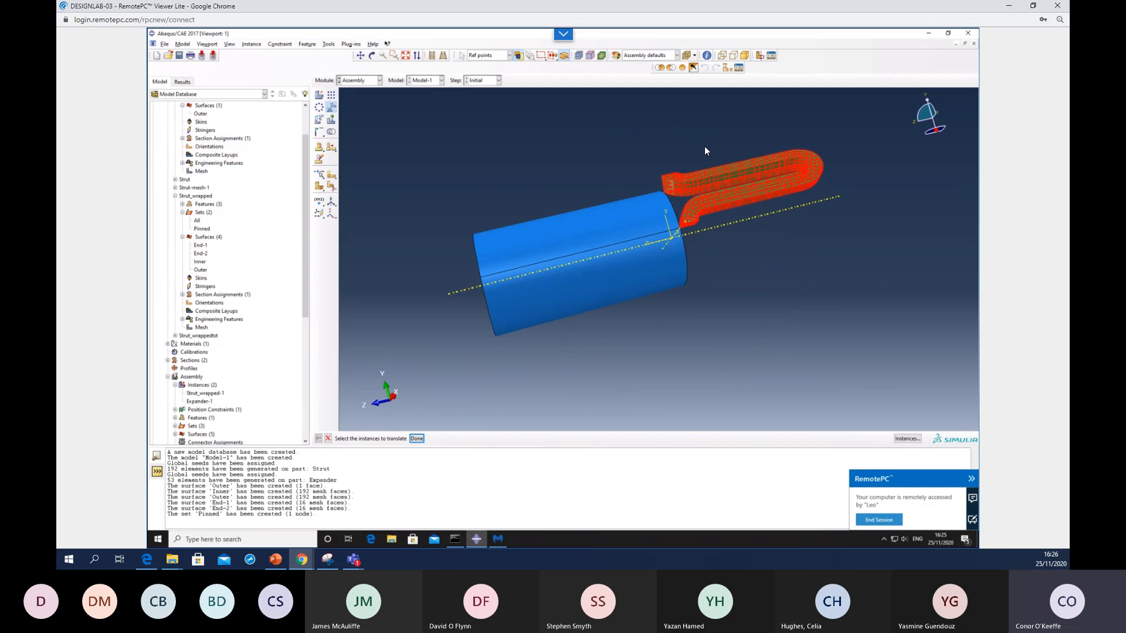
- Remove the Expander-1 part instance from the viewport with a display group, leaving only the wrapped strut shown
left_click(727, 69)
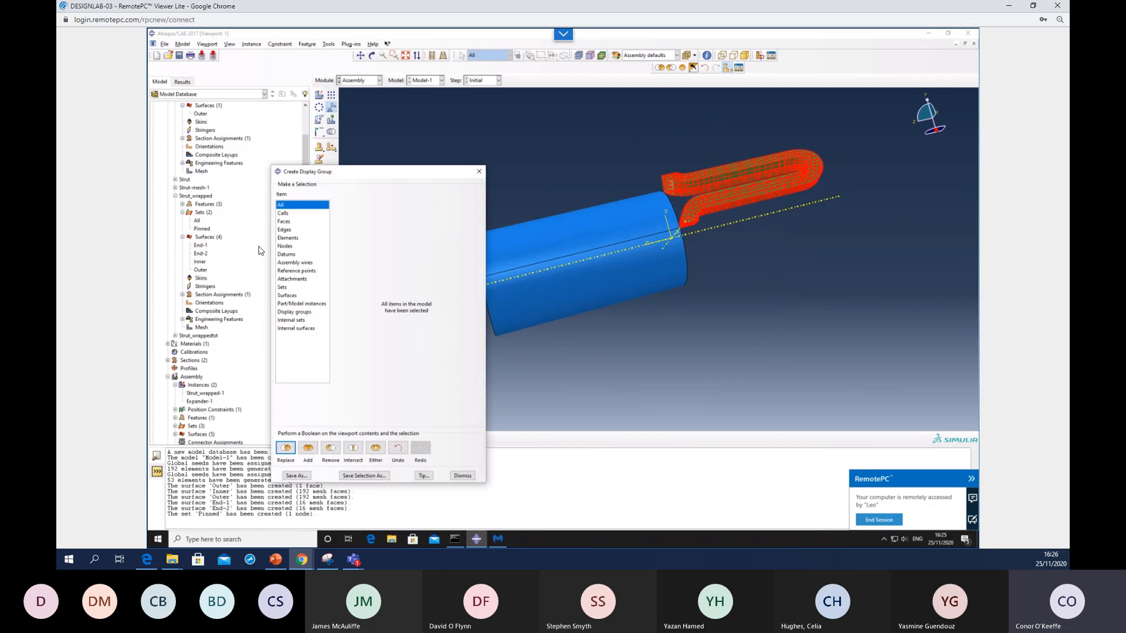
left_click(307, 304)
left_click(359, 216)
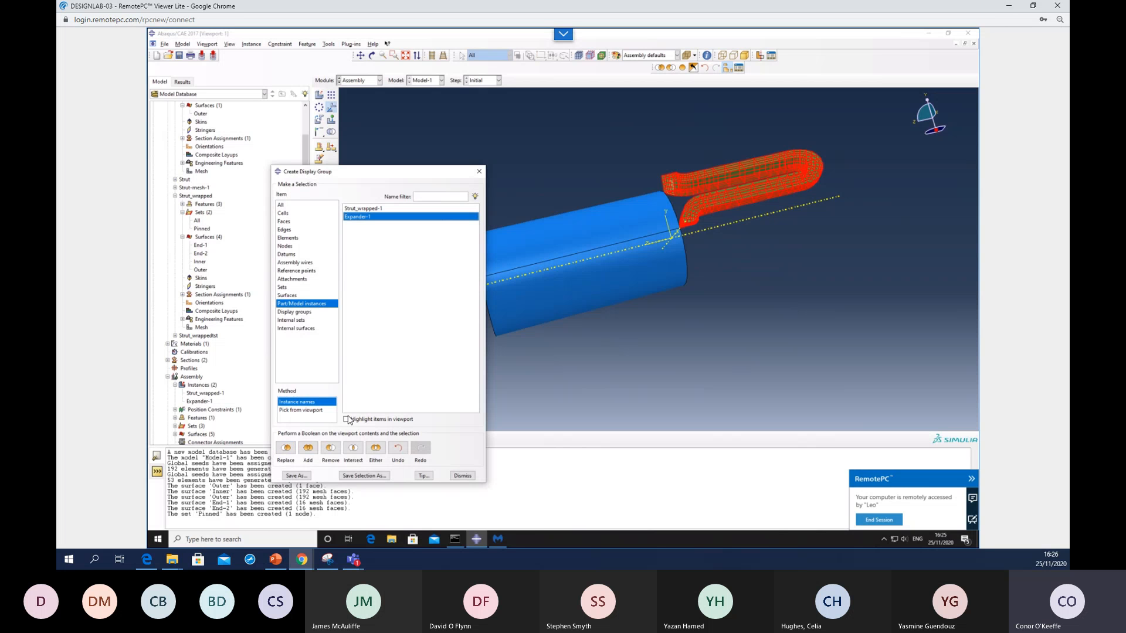
left_click(332, 449)
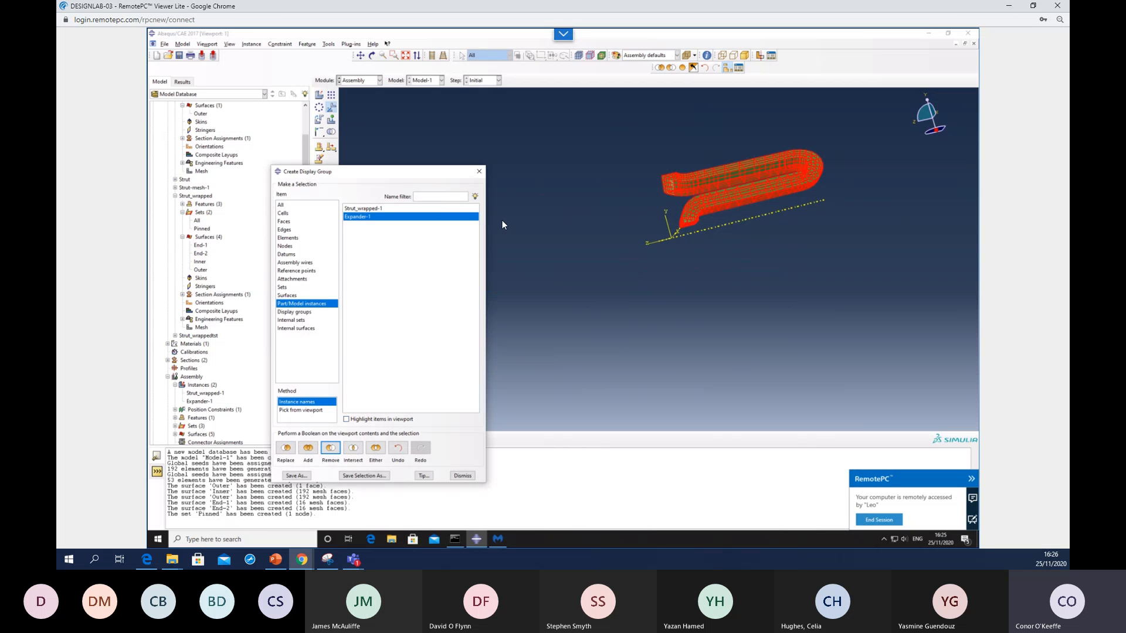
left_click(479, 172)
- Continue the translation of the isolated wrapped strut at its lower end near the datum origin
scroll(687, 222, "up", 5)
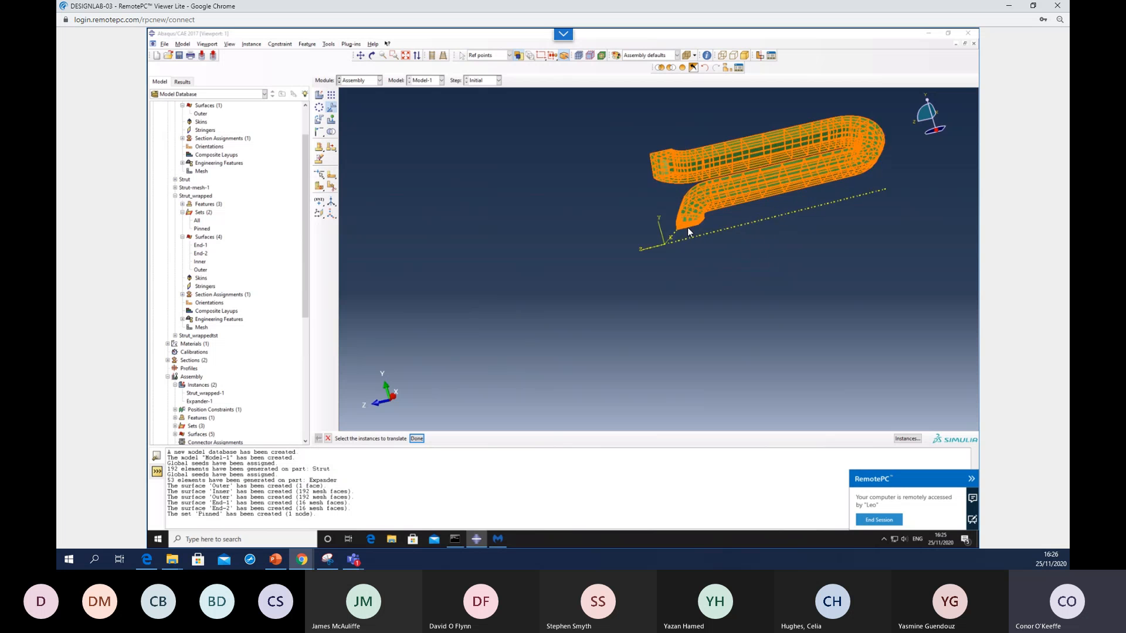
scroll(681, 228, "up", 3)
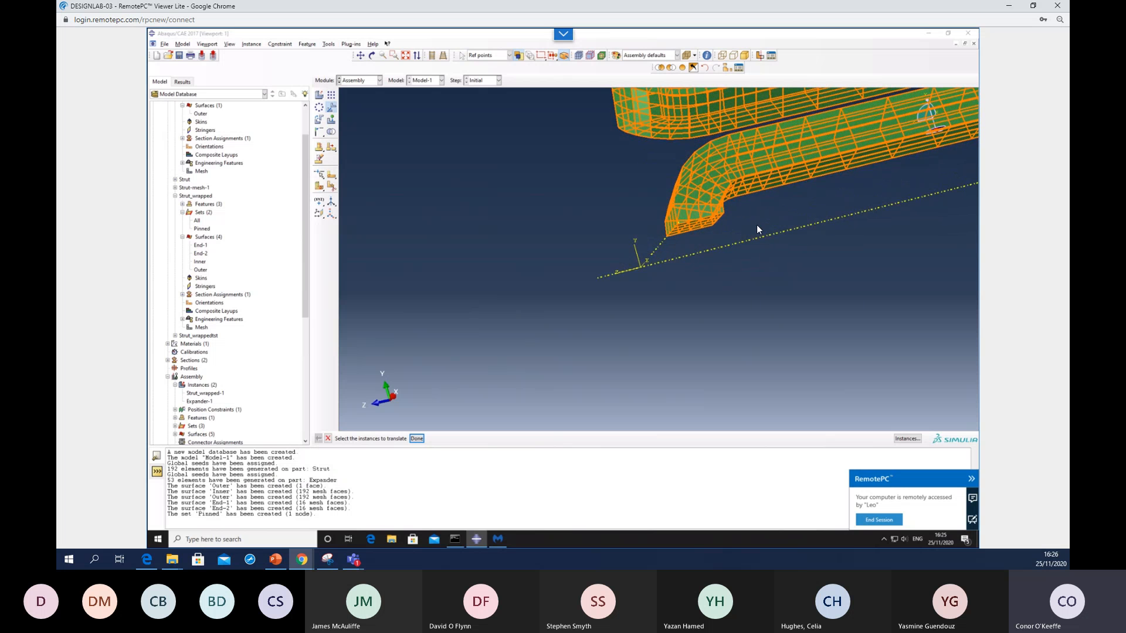
left_click(788, 195)
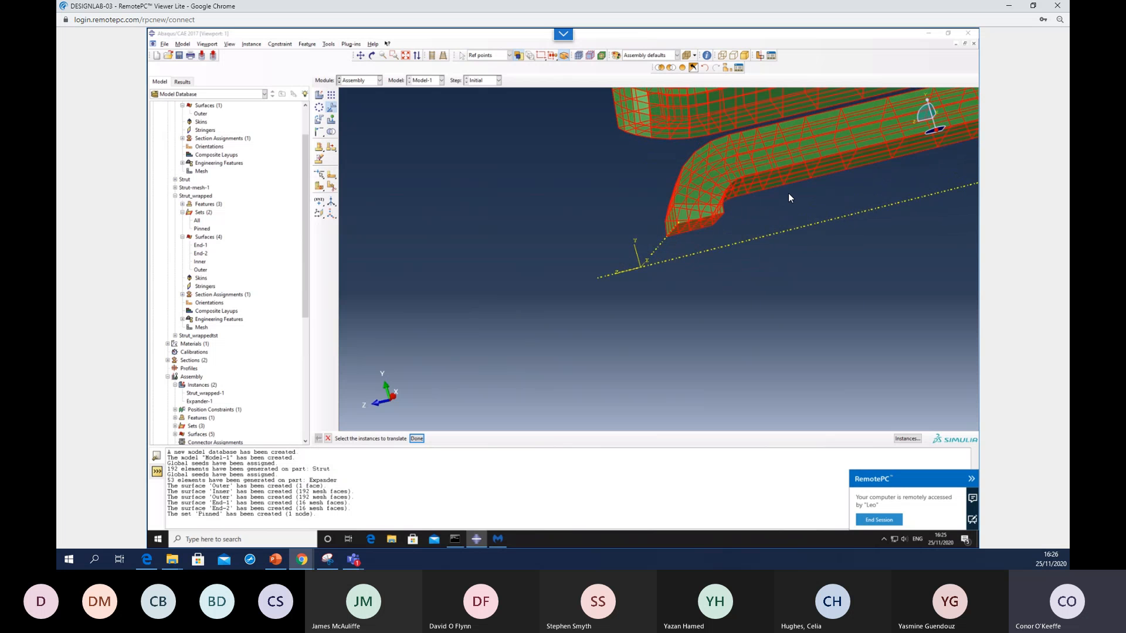
left_click(808, 156)
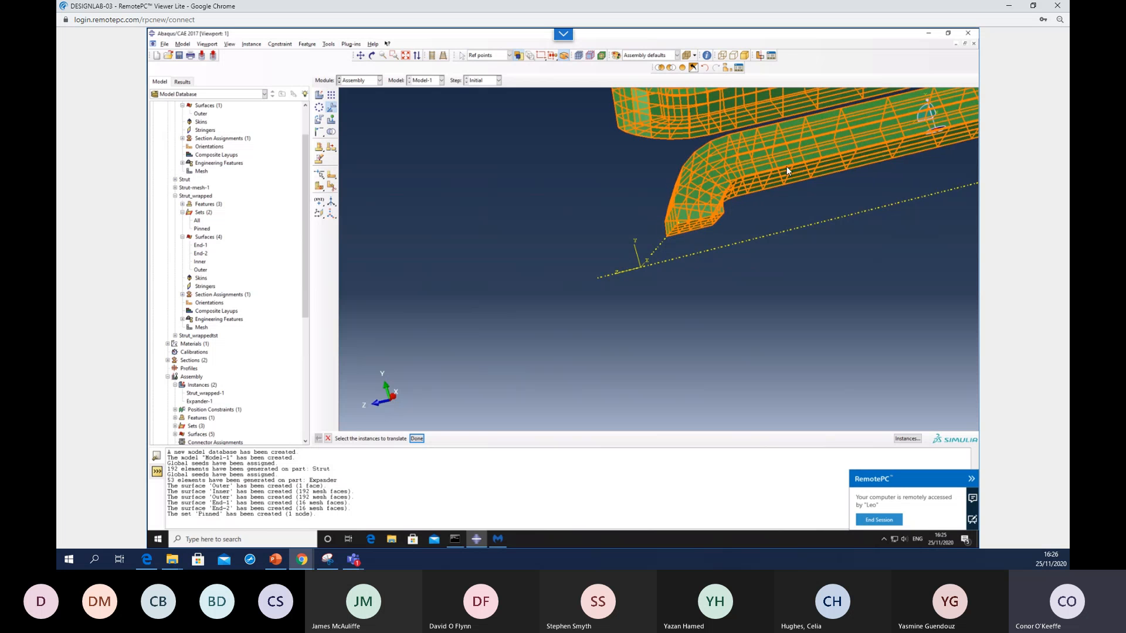
middle_click(533, 158)
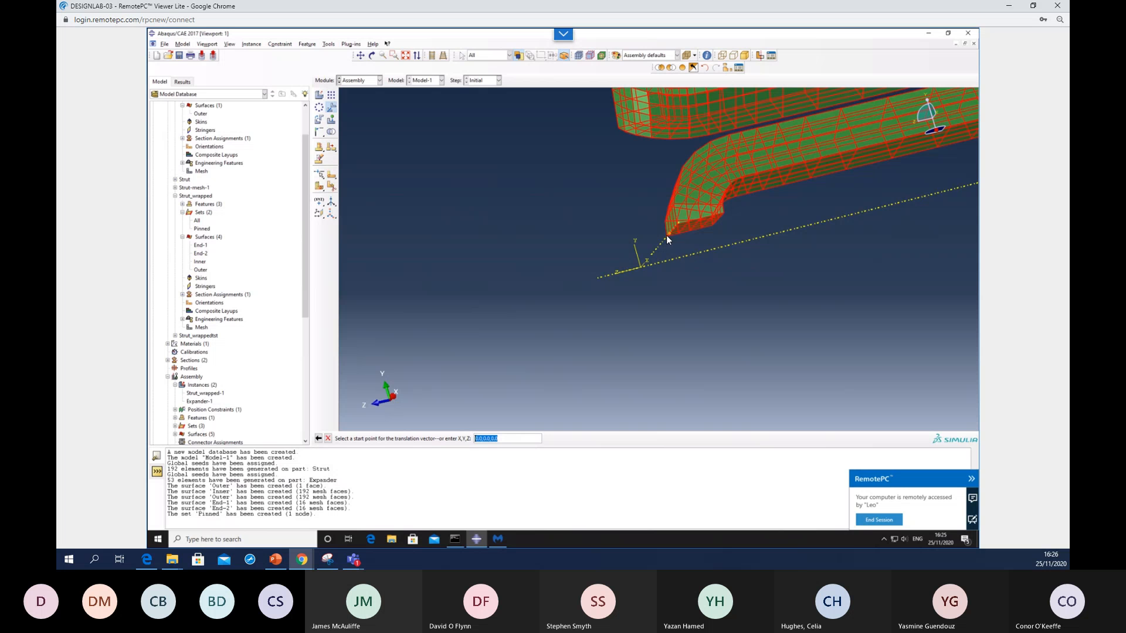
left_click_drag(747, 185, 691, 210, "ctrl+alt")
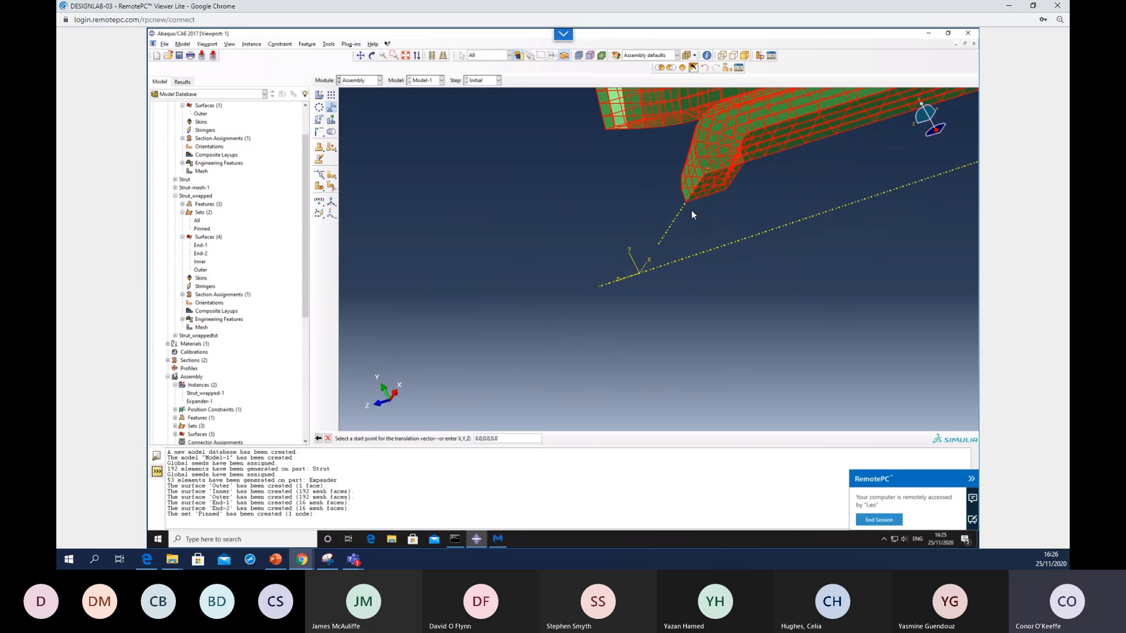
left_click(686, 202)
key("Return")
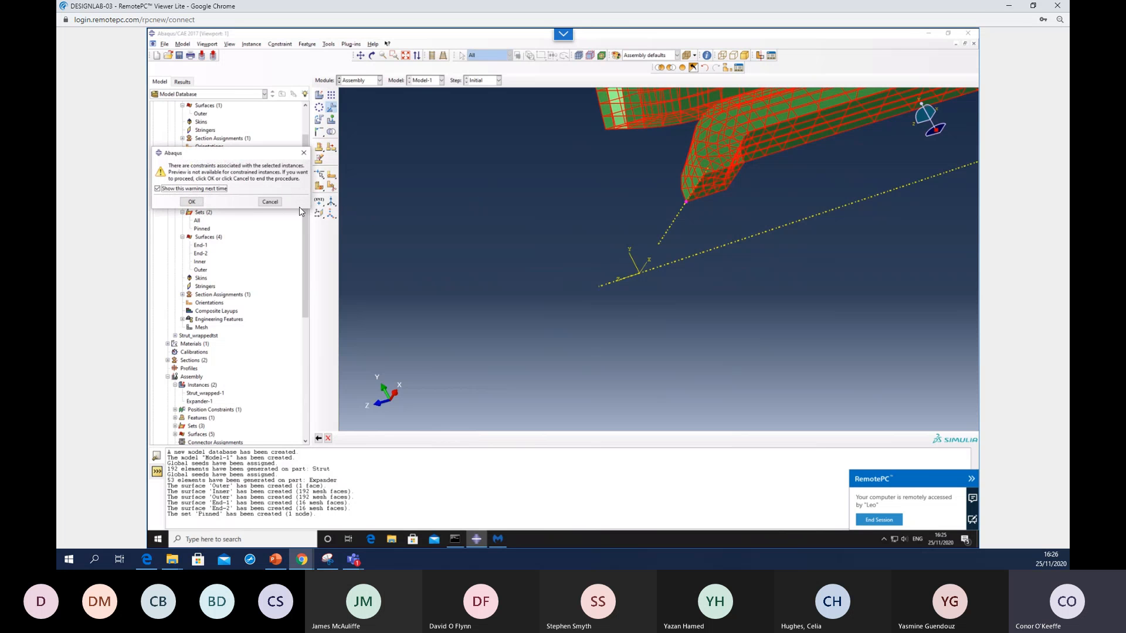
left_click(274, 202)
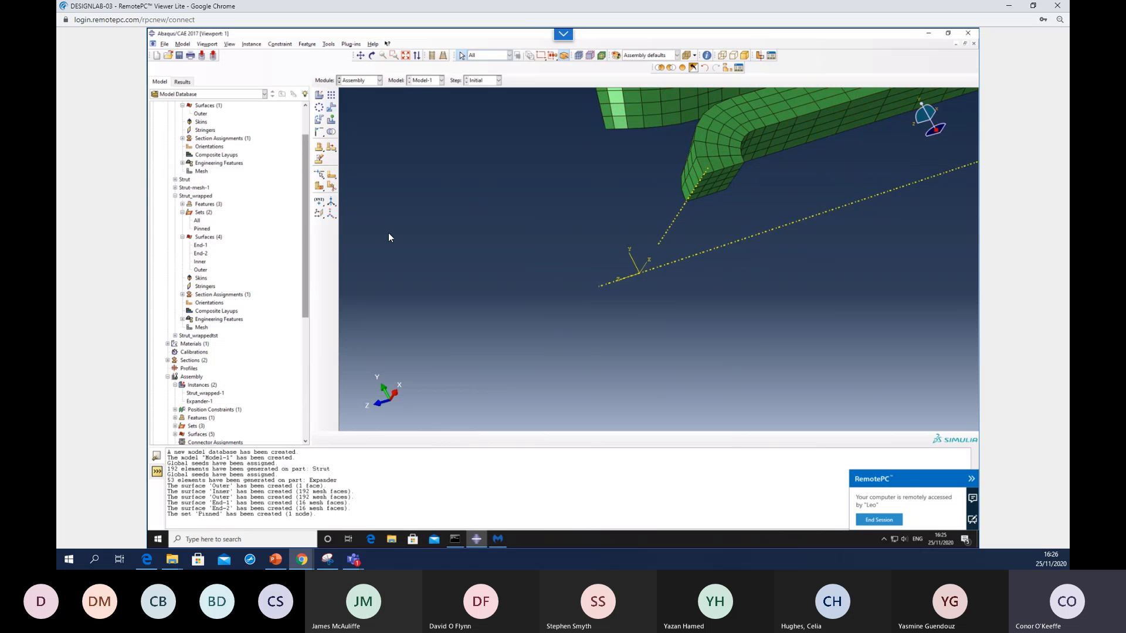
- Translate the Strut_wrapped-1 instance from its lower end corner node to the near-end vertex of the expander's lengthwise edge, accepting the constraint warning
left_click(332, 109)
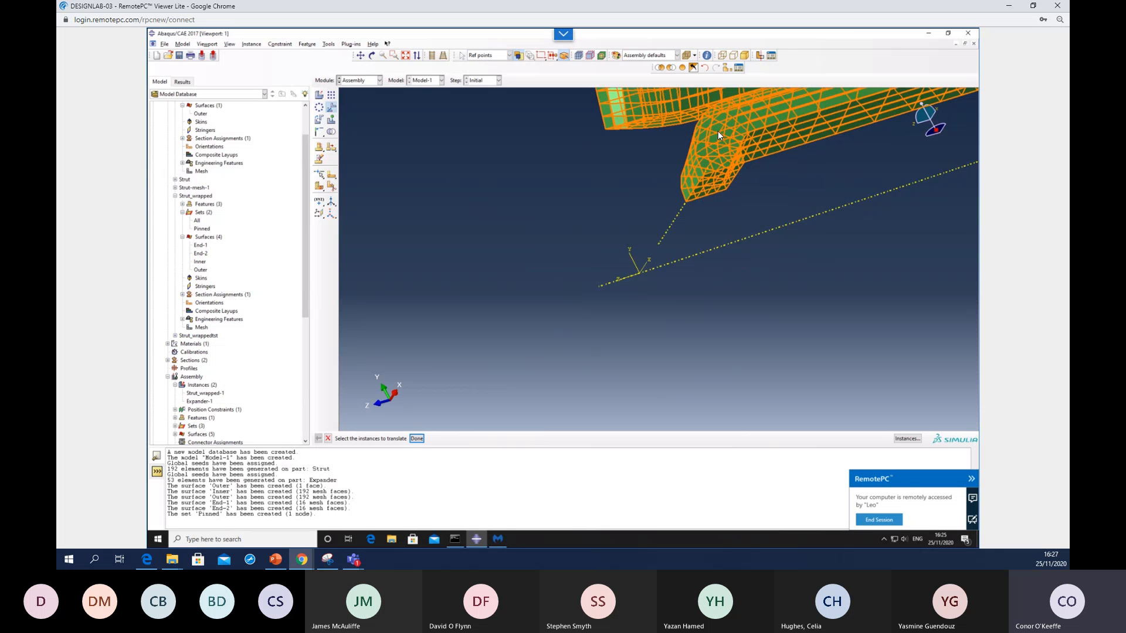
left_click(555, 193)
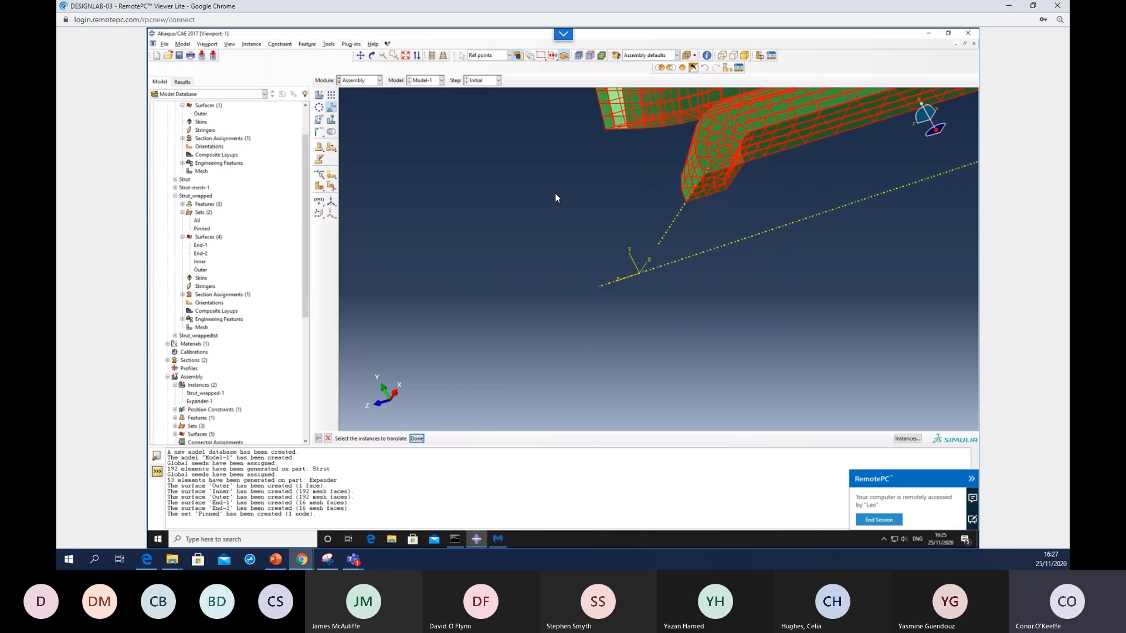
middle_click(555, 192)
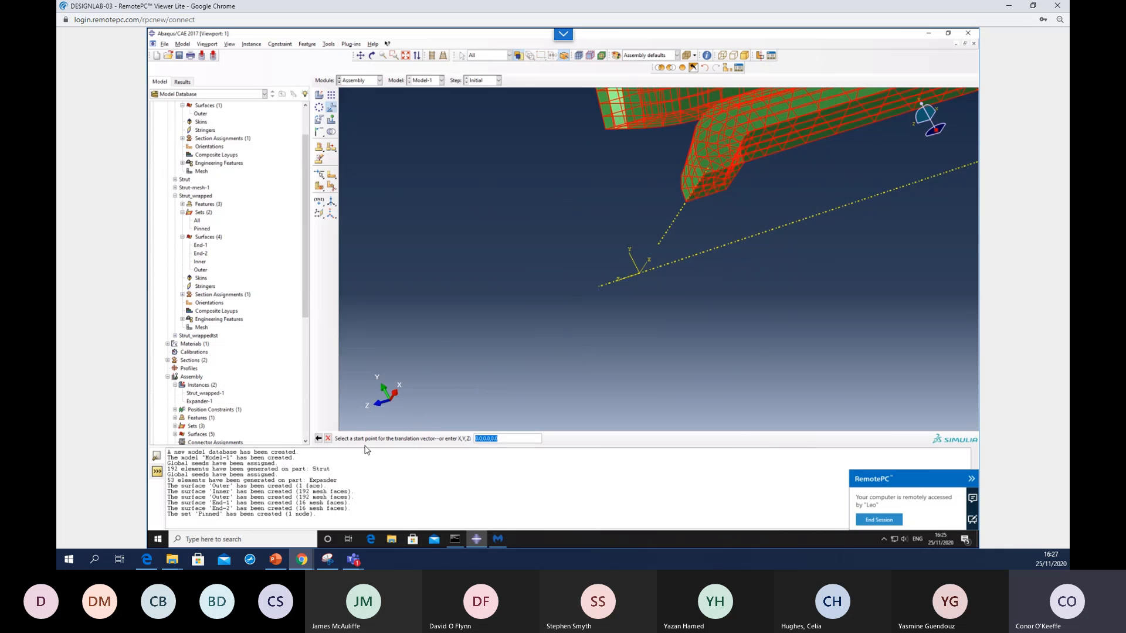
left_click(685, 202)
scroll(587, 153, "down", 1)
scroll(583, 176, "up", 2)
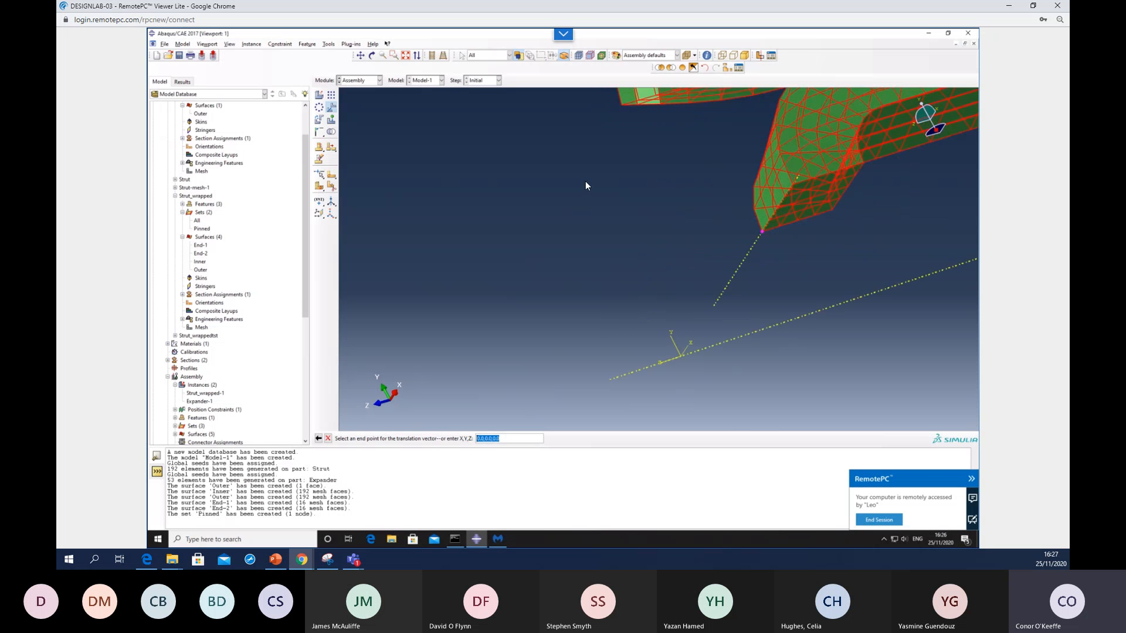
scroll(589, 200, "up", 4)
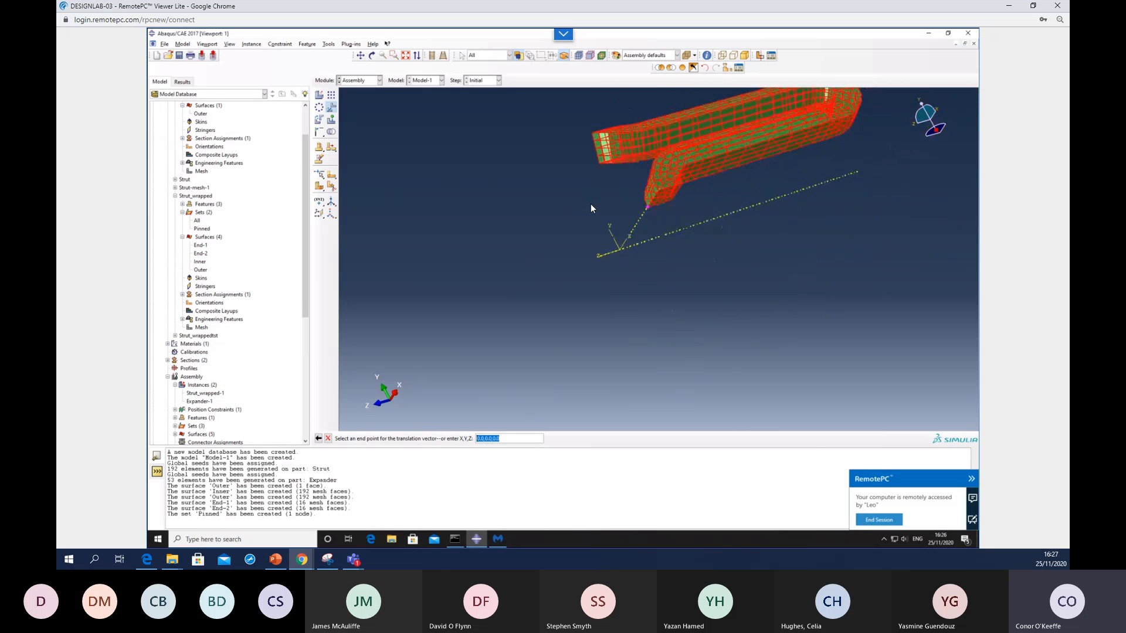
left_click(682, 69)
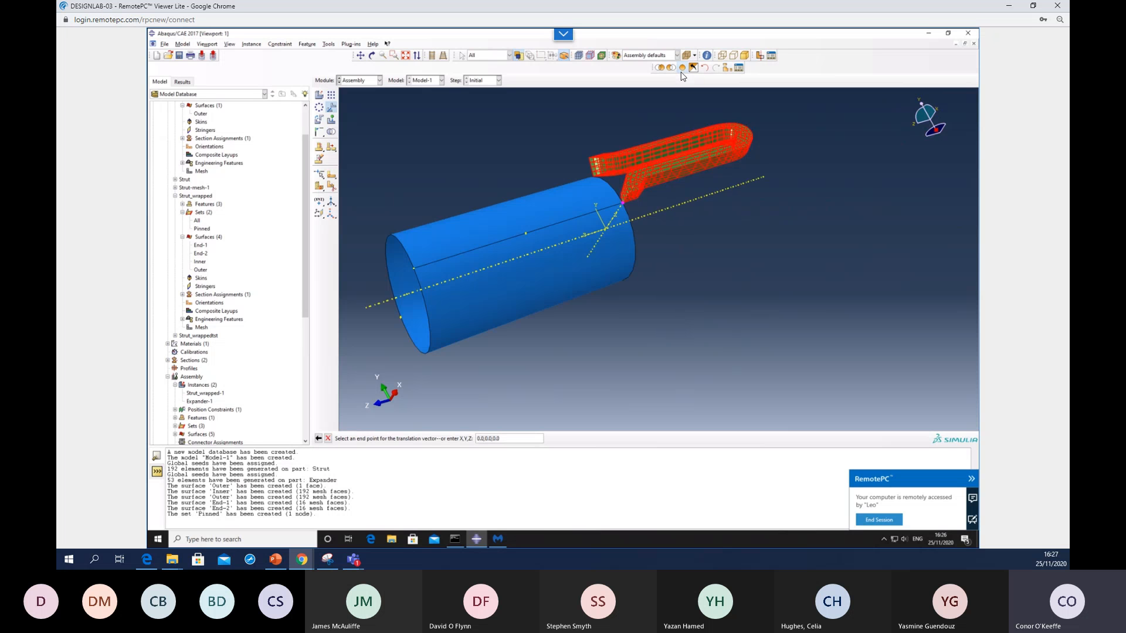
left_click(414, 270)
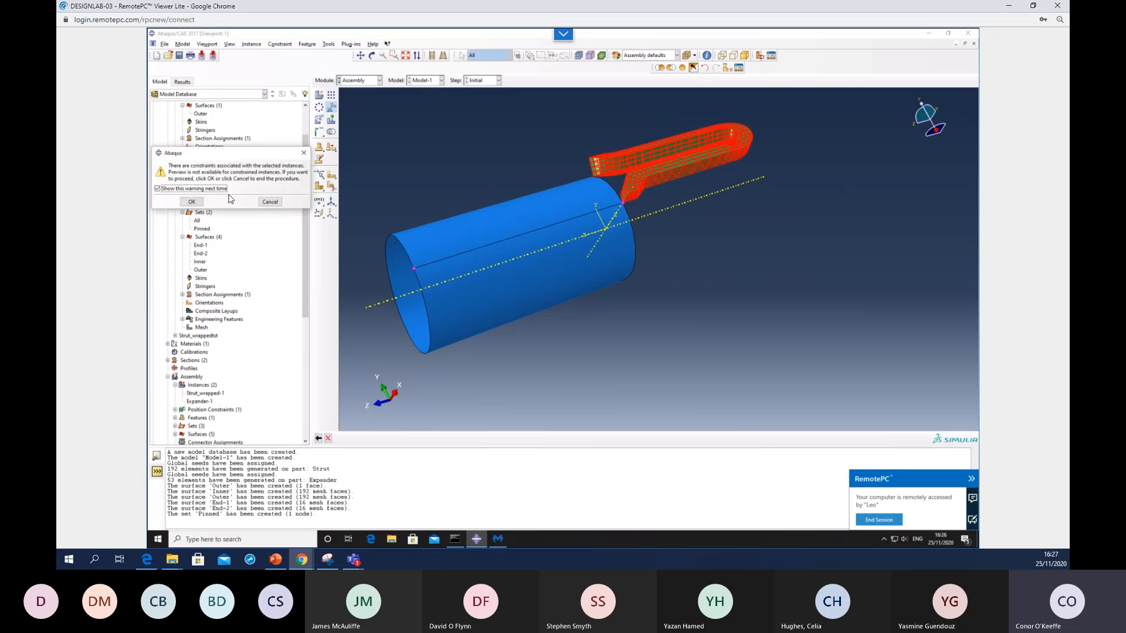
left_click(201, 201)
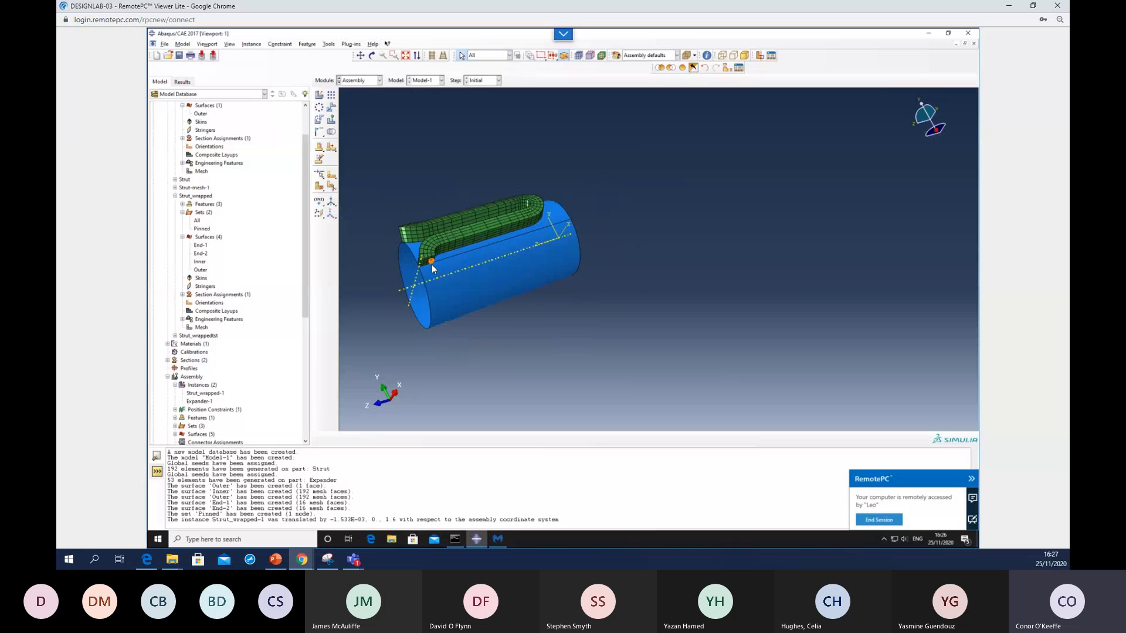
- Start another translation of the Strut_wrapped-1 instance and remove the Expander-1 instance from the viewport display
scroll(431, 265, "up", 3)
scroll(430, 259, "up", 5)
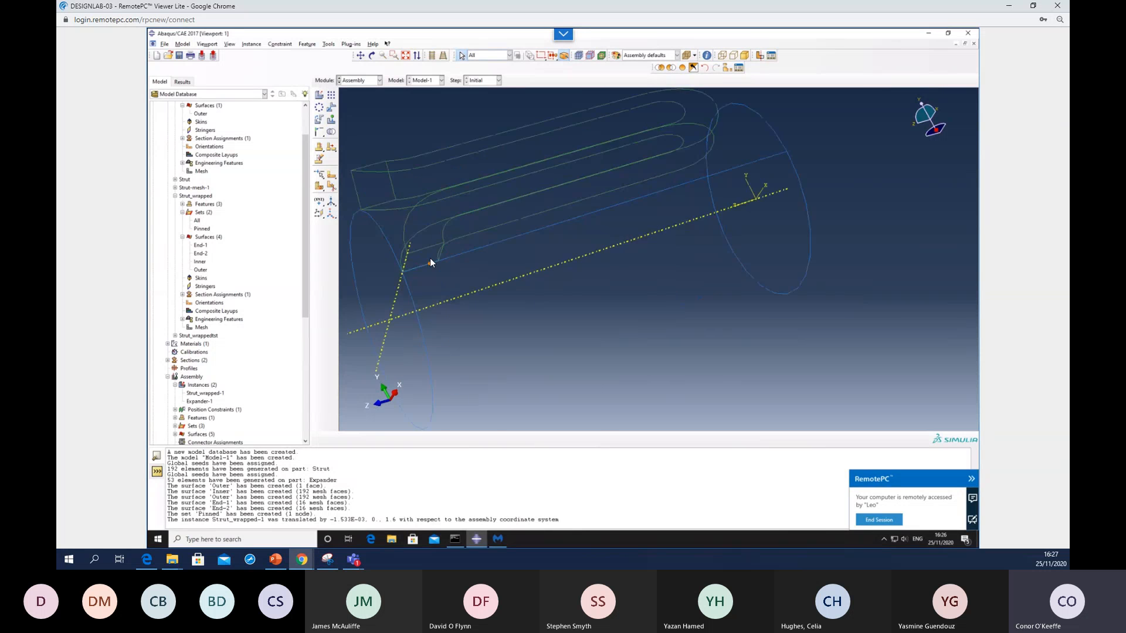
left_click(332, 109)
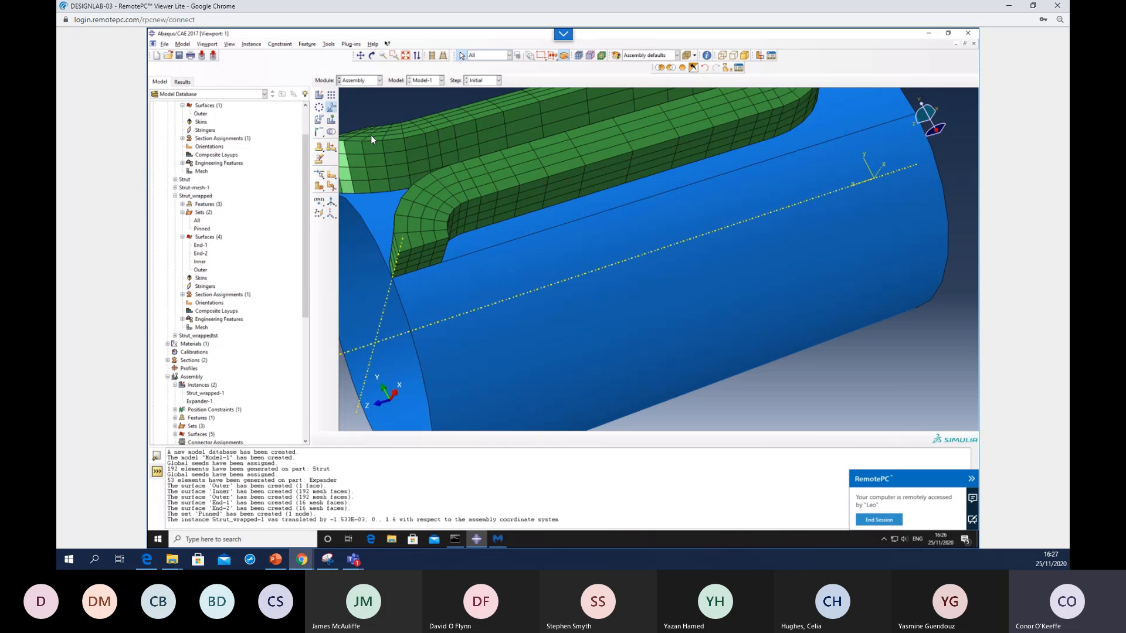
left_click(465, 188)
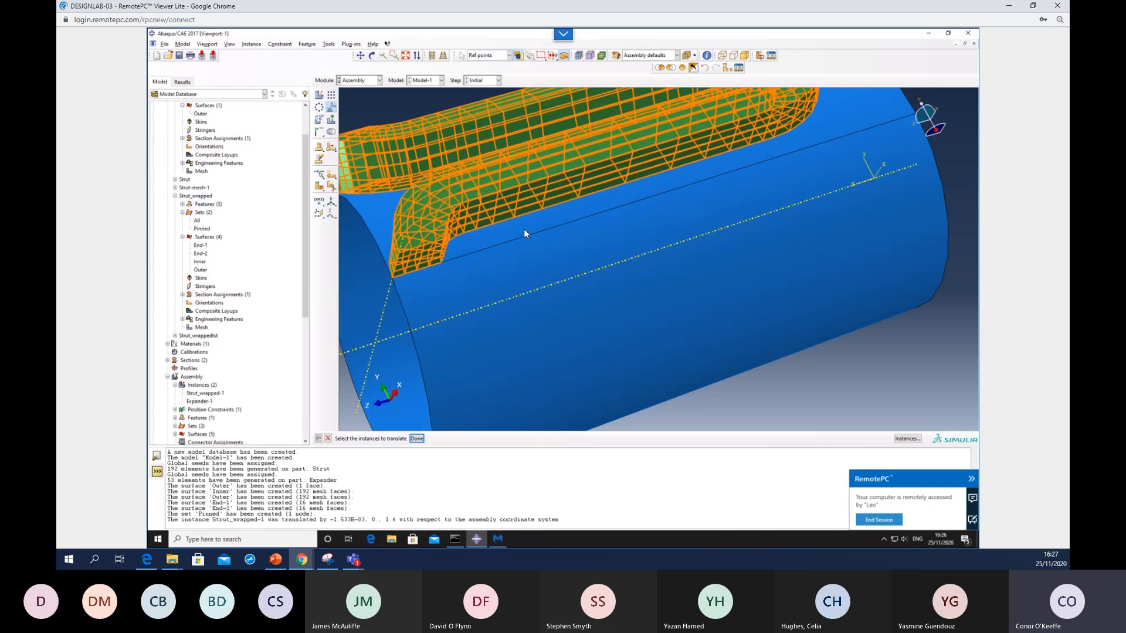
middle_click(523, 228)
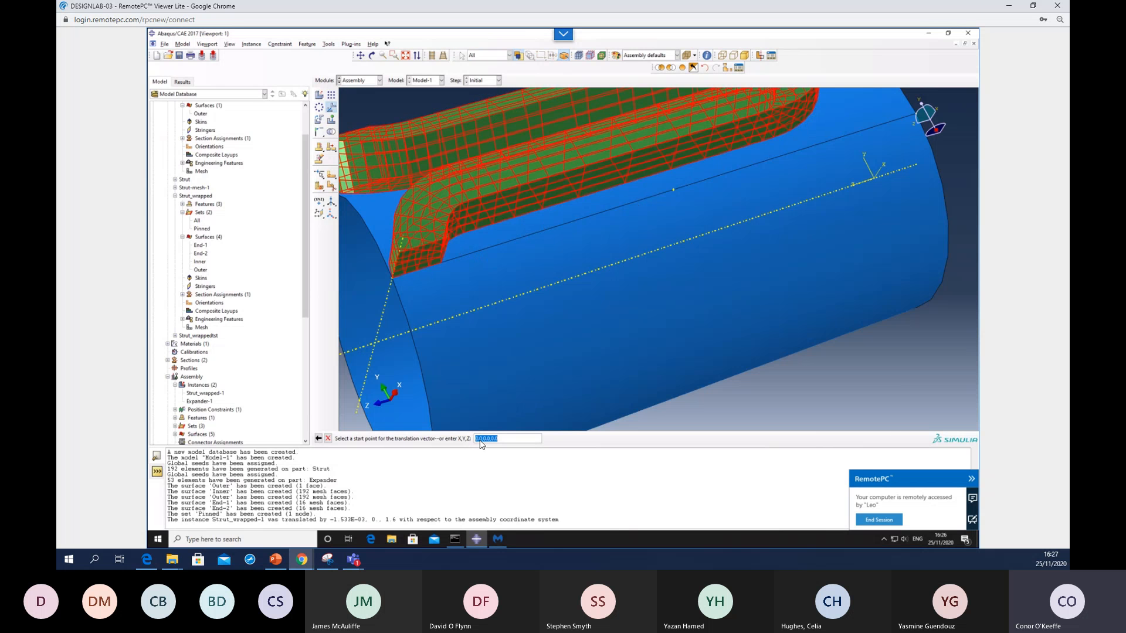
left_click(727, 68)
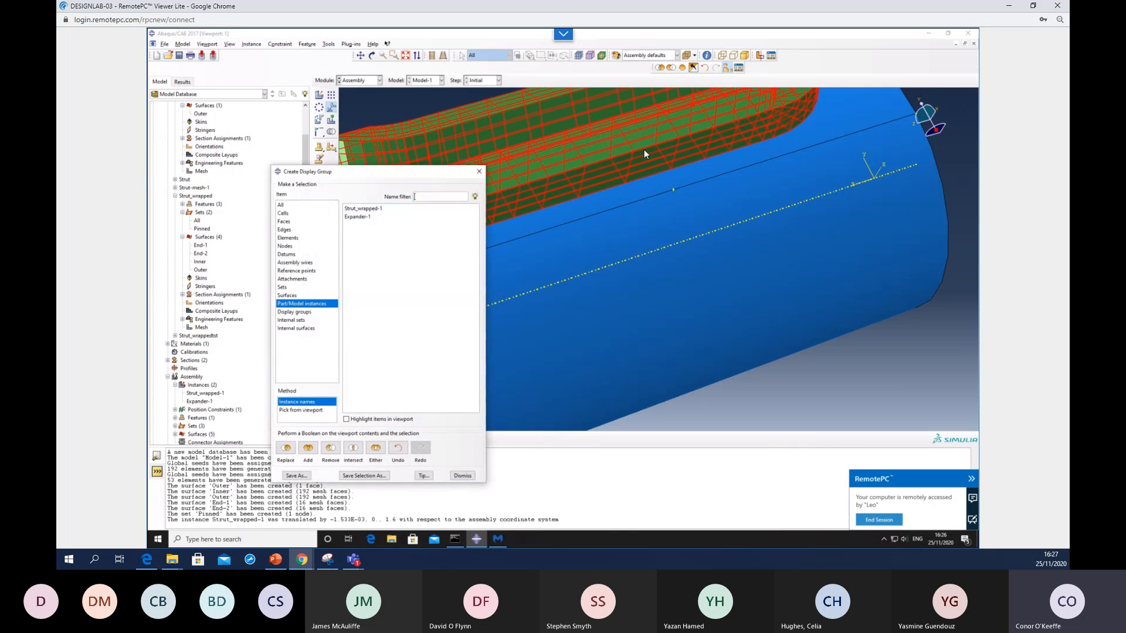
left_click(361, 218)
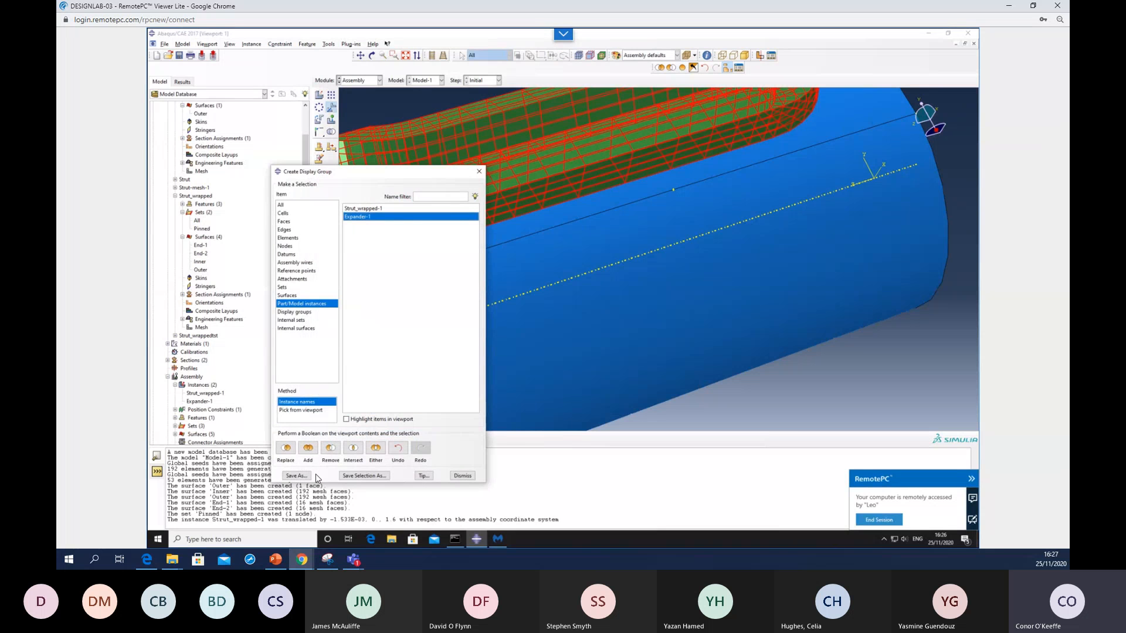
left_click(329, 455)
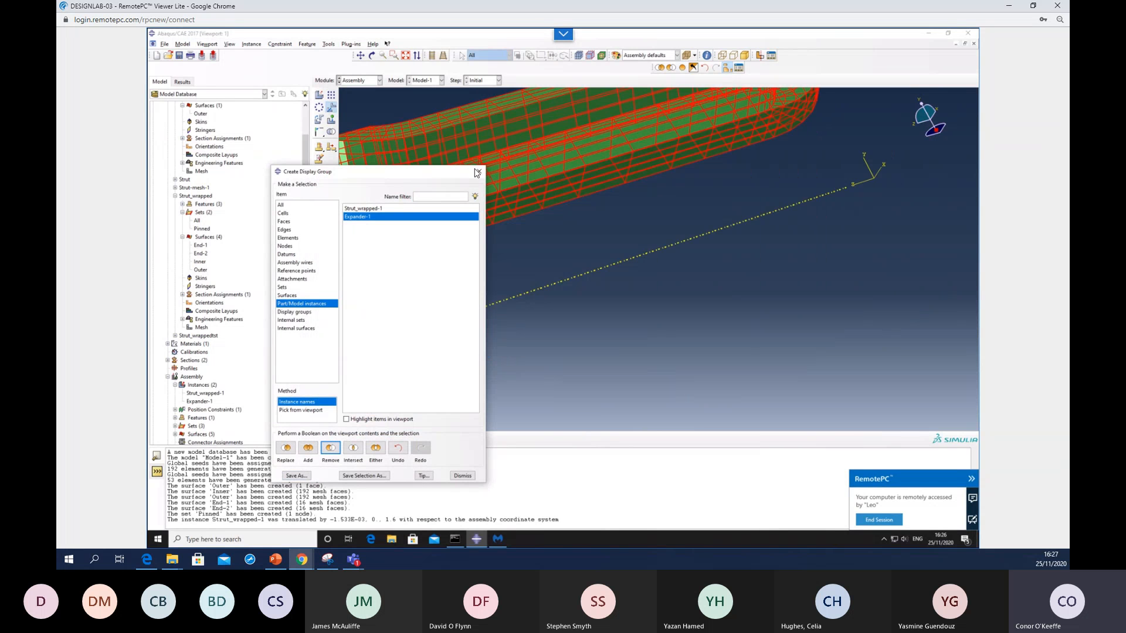
left_click(477, 172)
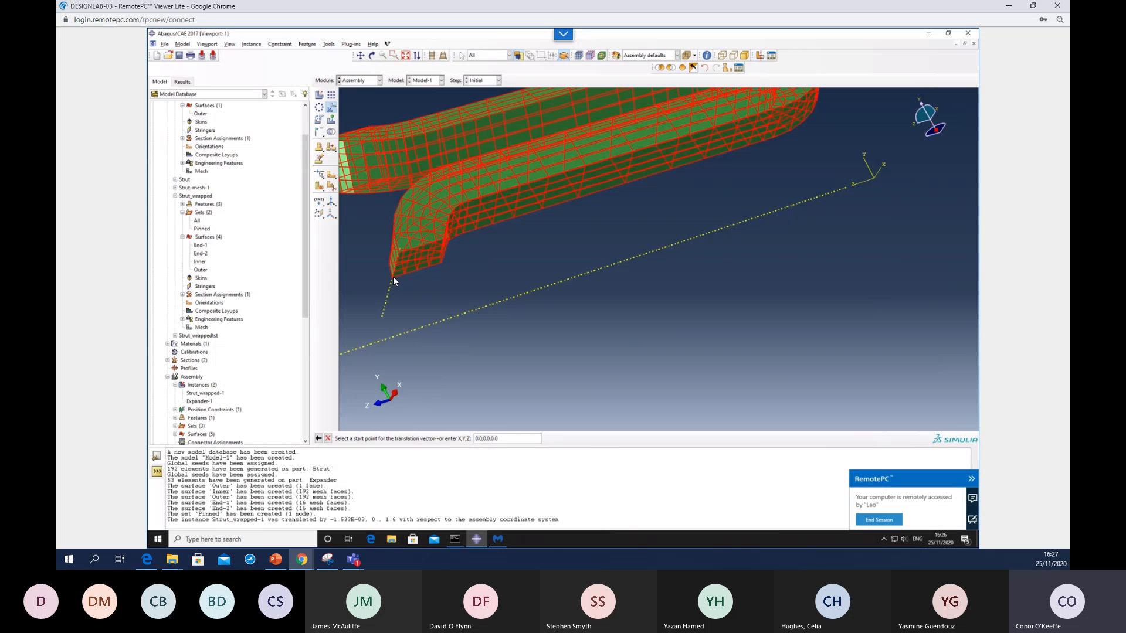
- Translate the strut inward along the expander by its end-face width, using the end's two bottom corner nodes, and redisplay all instances
left_click(393, 277)
left_click(441, 263)
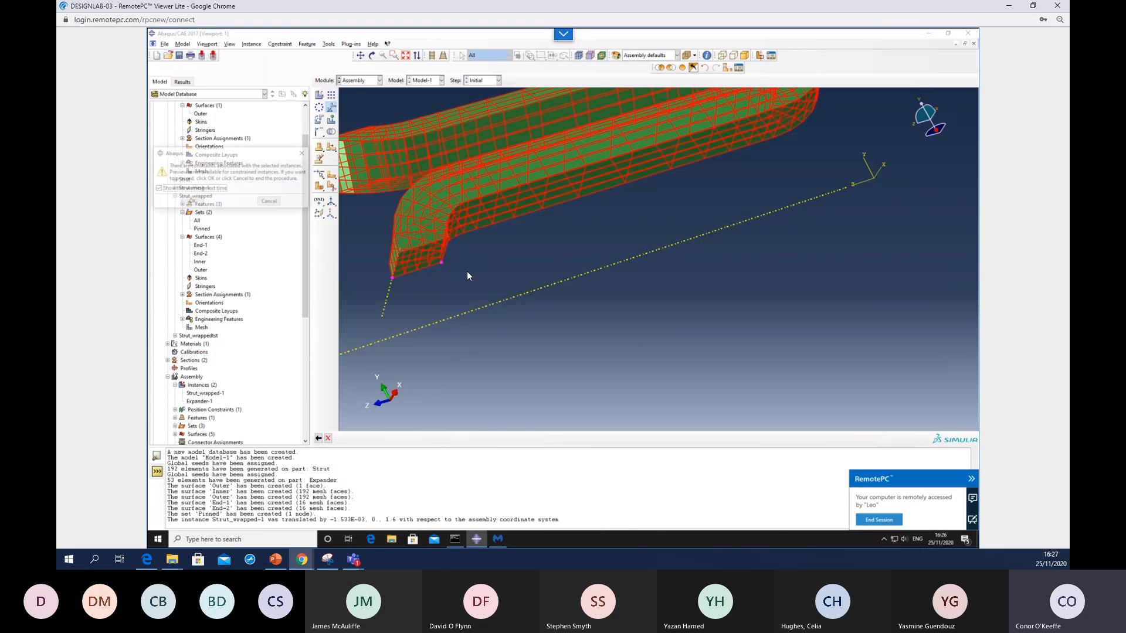
key("Return")
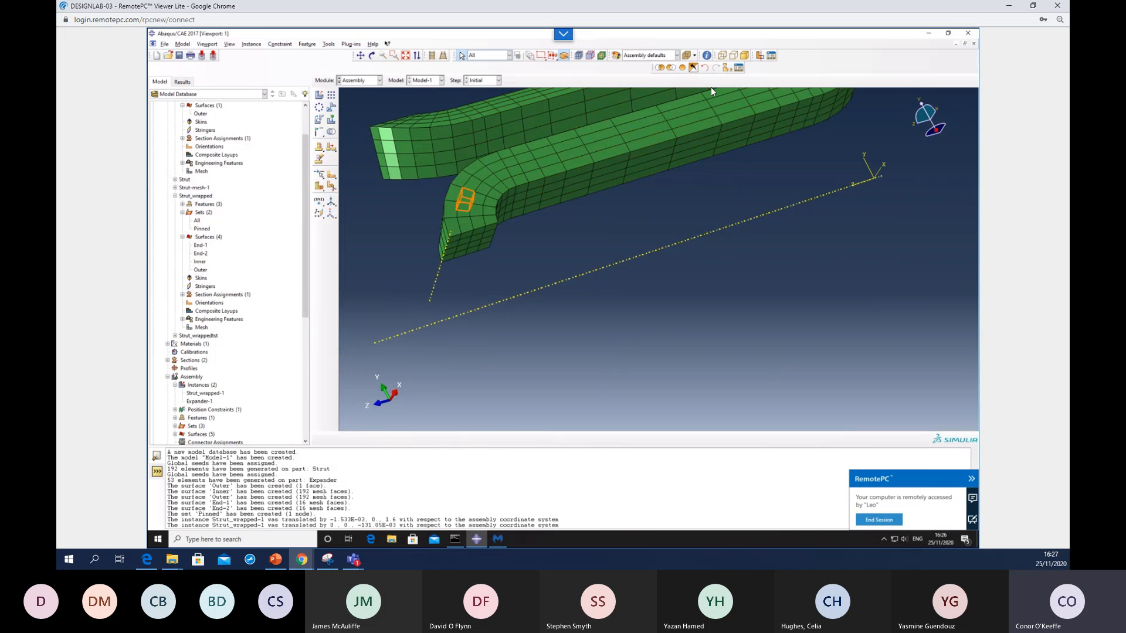
left_click(682, 68)
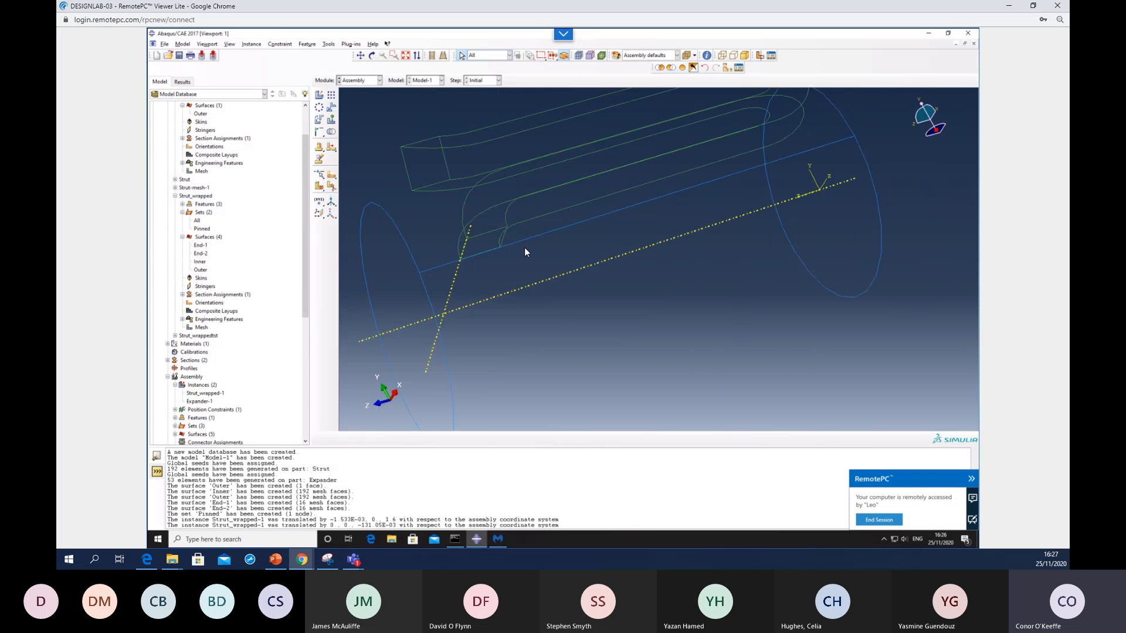
scroll(527, 241, "down", 4)
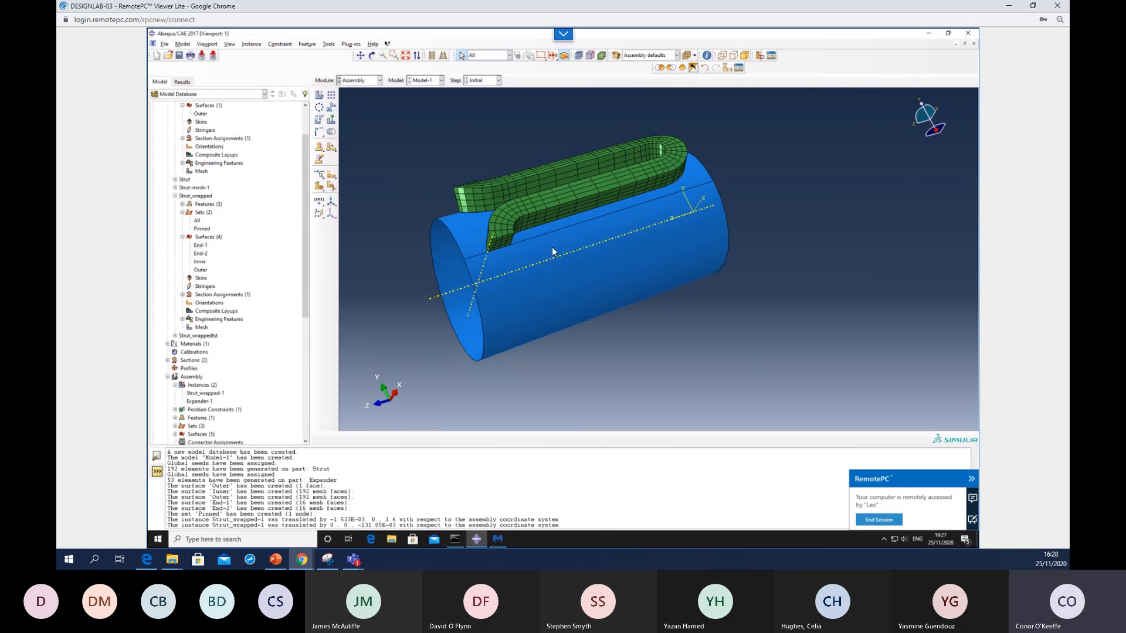
- Switch to the Step module and view the Create Step options without creating a step
left_click(379, 80)
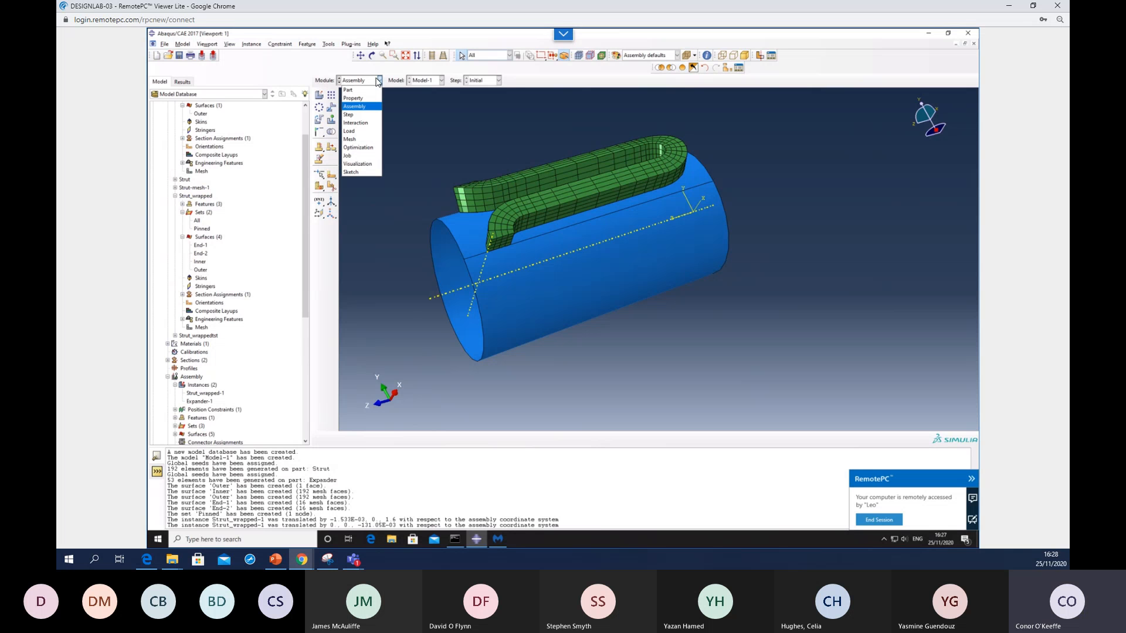
left_click(358, 114)
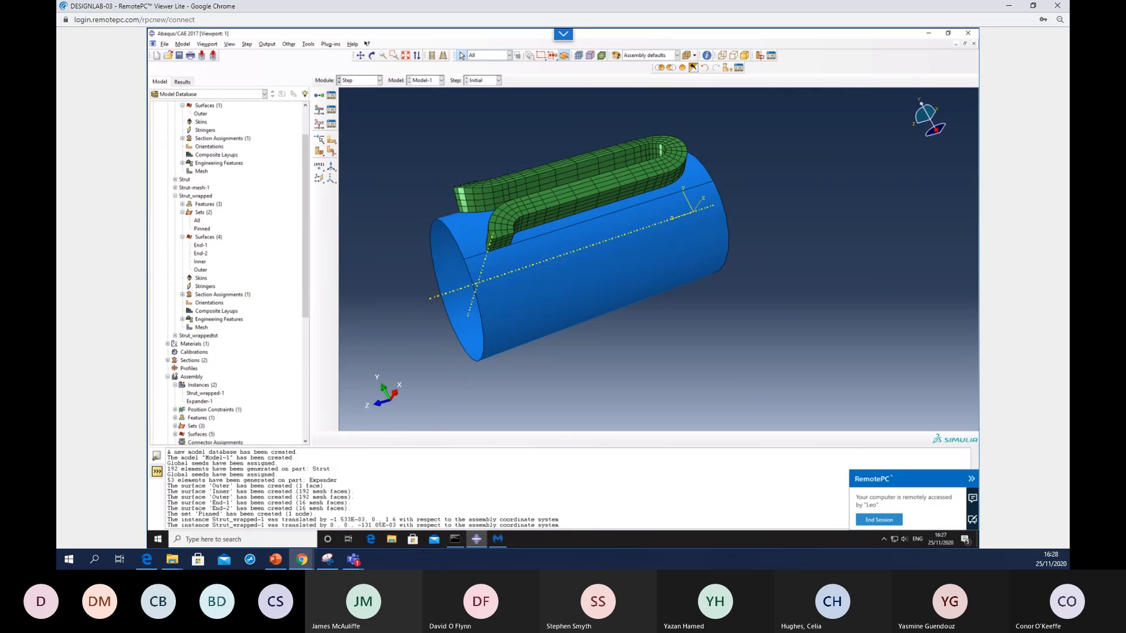
left_click(317, 96)
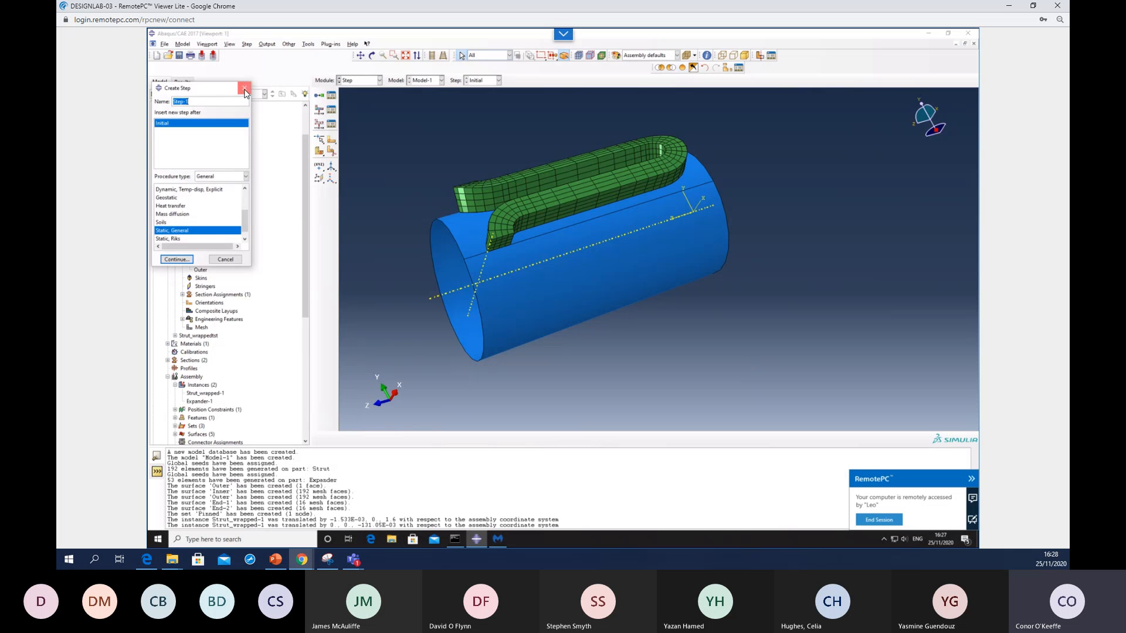
left_click(244, 89)
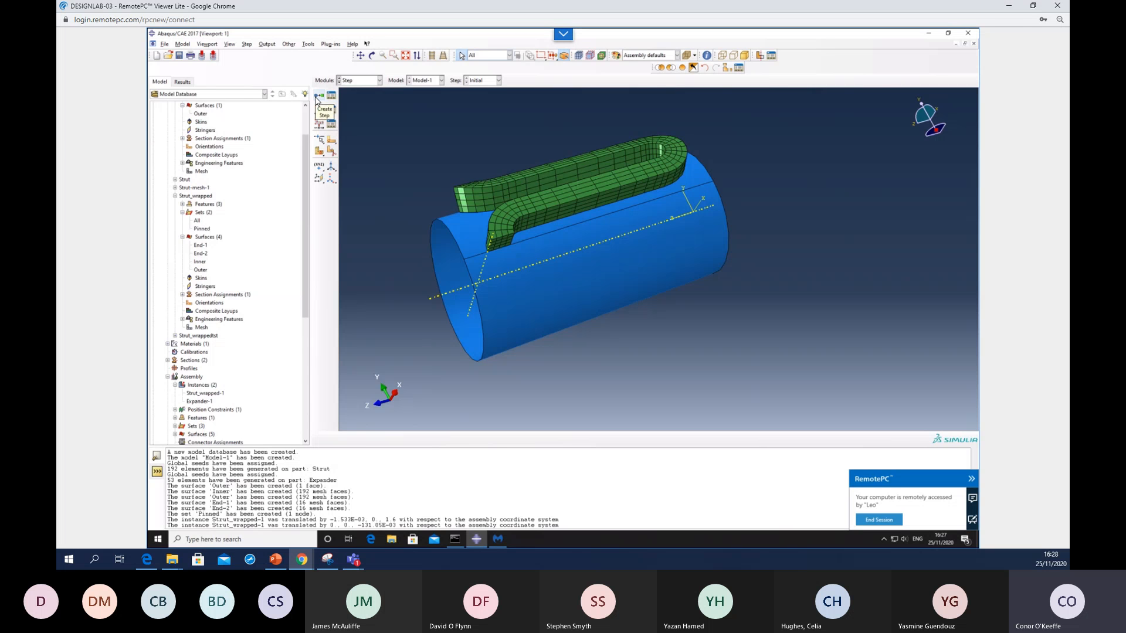
- Examine the Steps container and its available commands in the model tree, and the list of modules
scroll(249, 393, "down", 4)
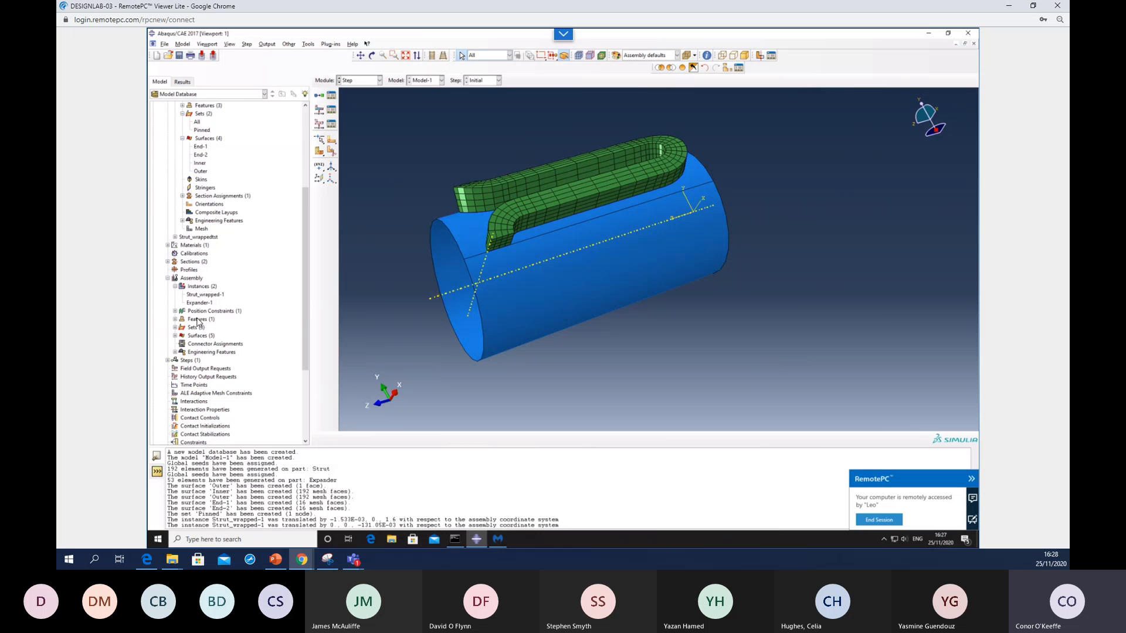
left_click(168, 360)
scroll(185, 319, "down", 2)
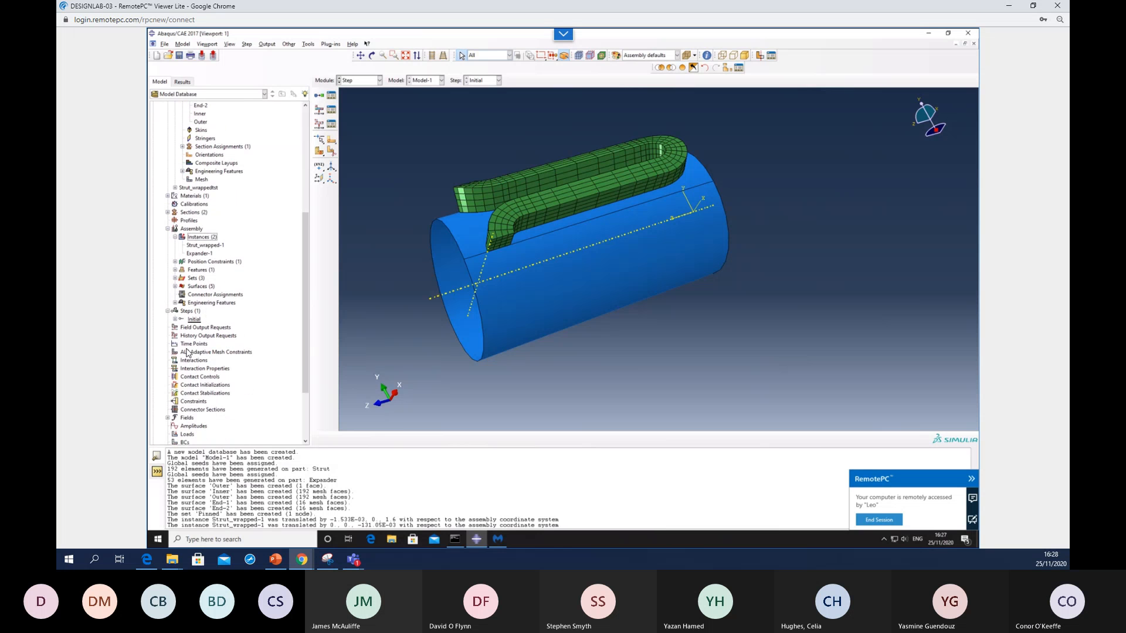
right_click(189, 313)
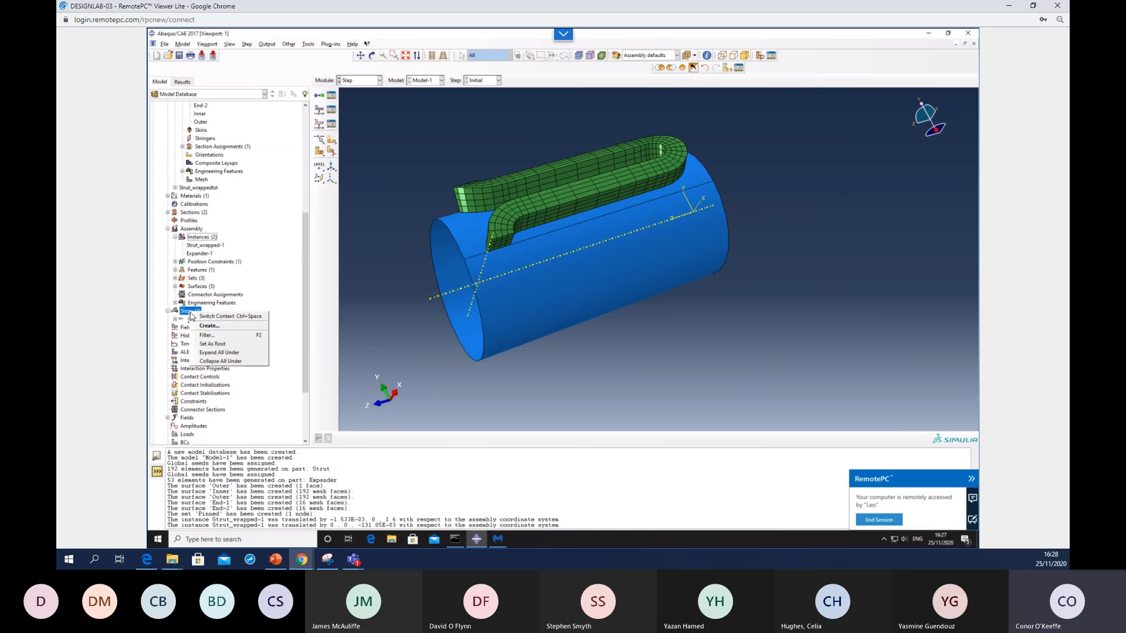
left_click(157, 315)
left_click(158, 312)
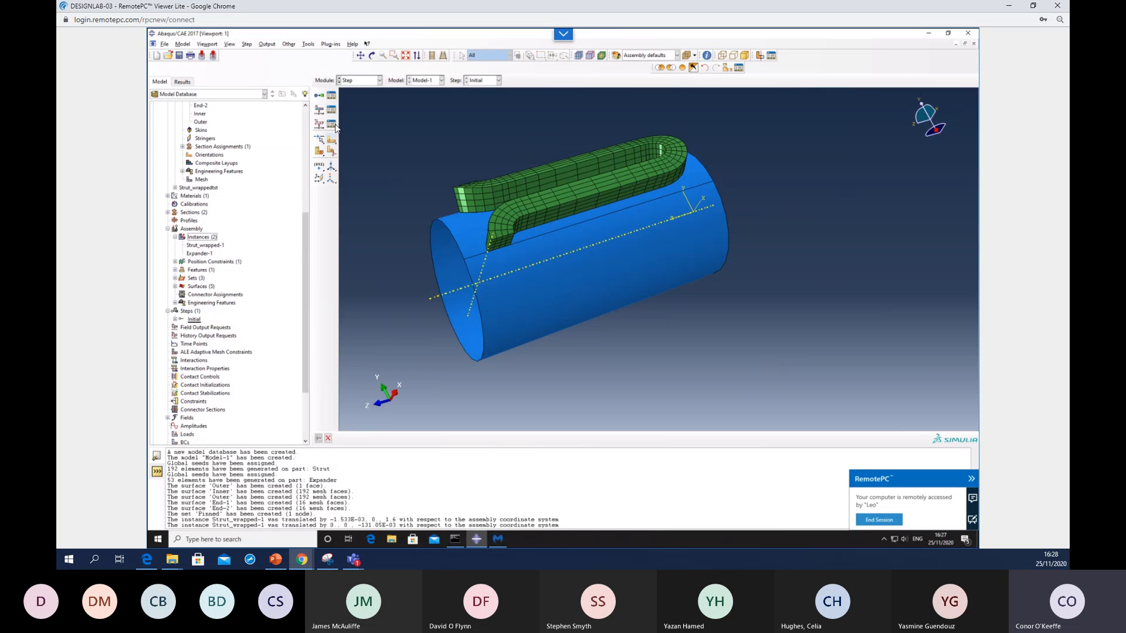
left_click(374, 83)
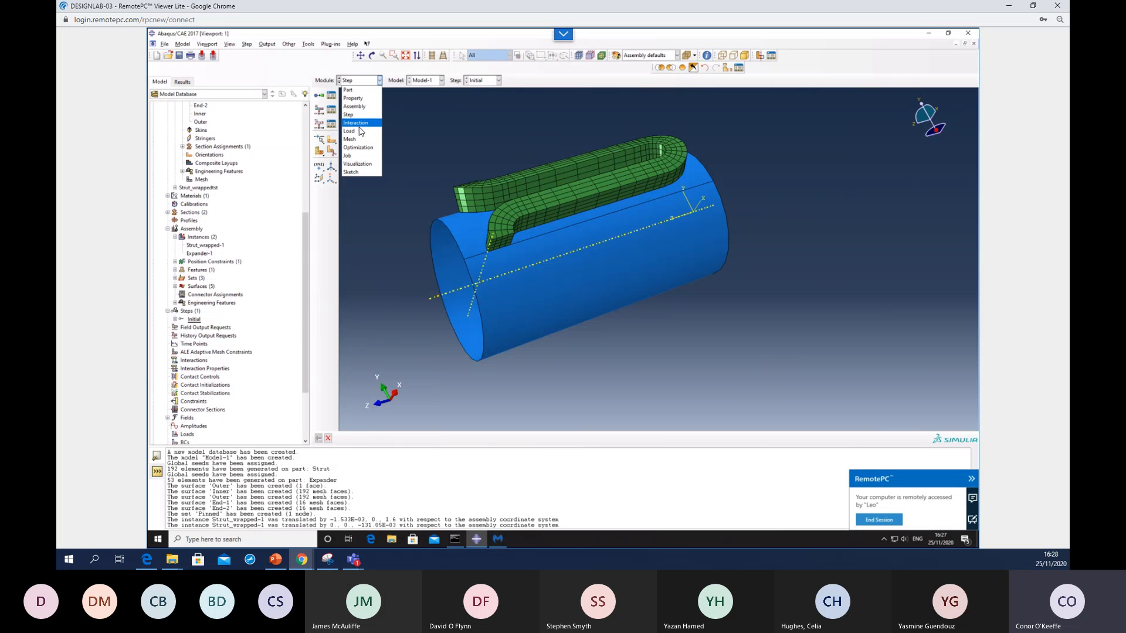
left_click(380, 82)
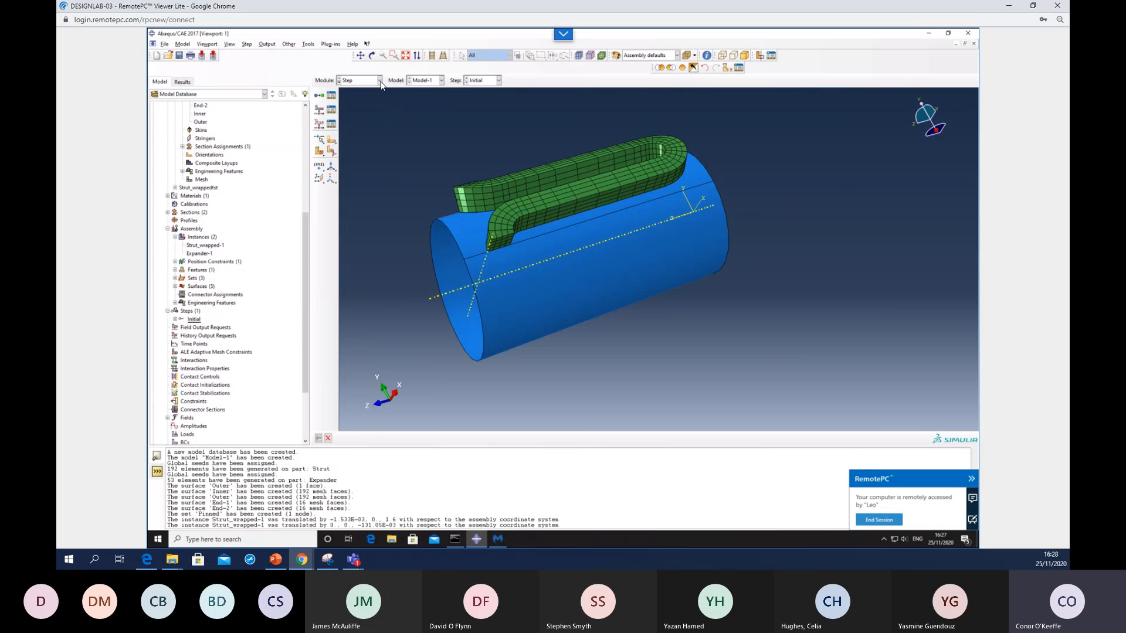
- View the contents of the Initial step in the model tree and the available step commands
left_click(175, 320)
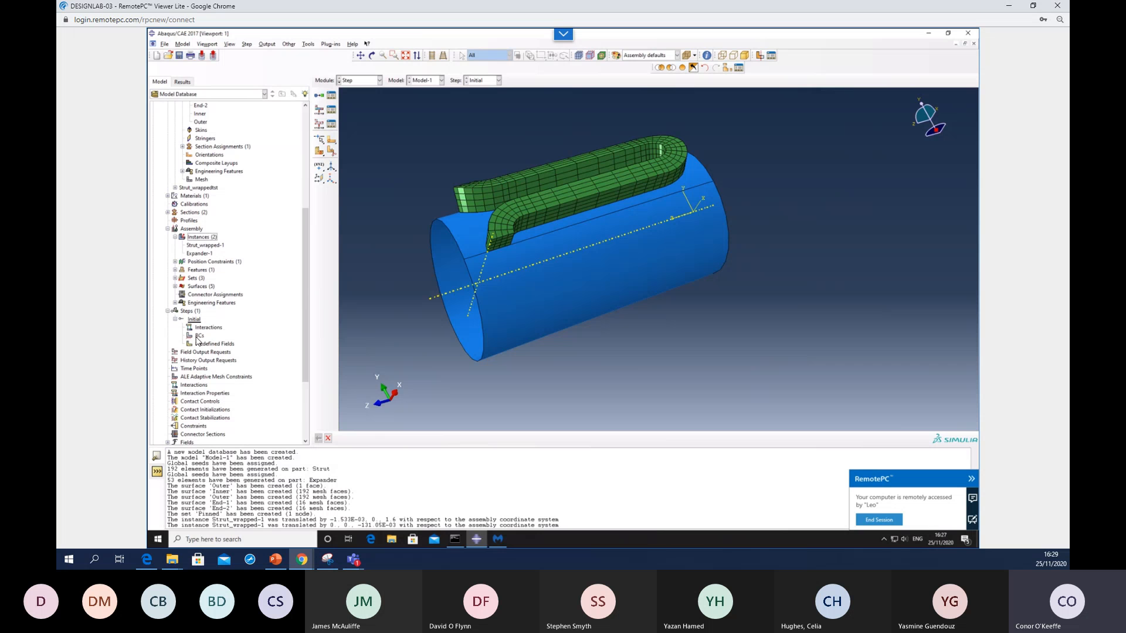
left_click(175, 320)
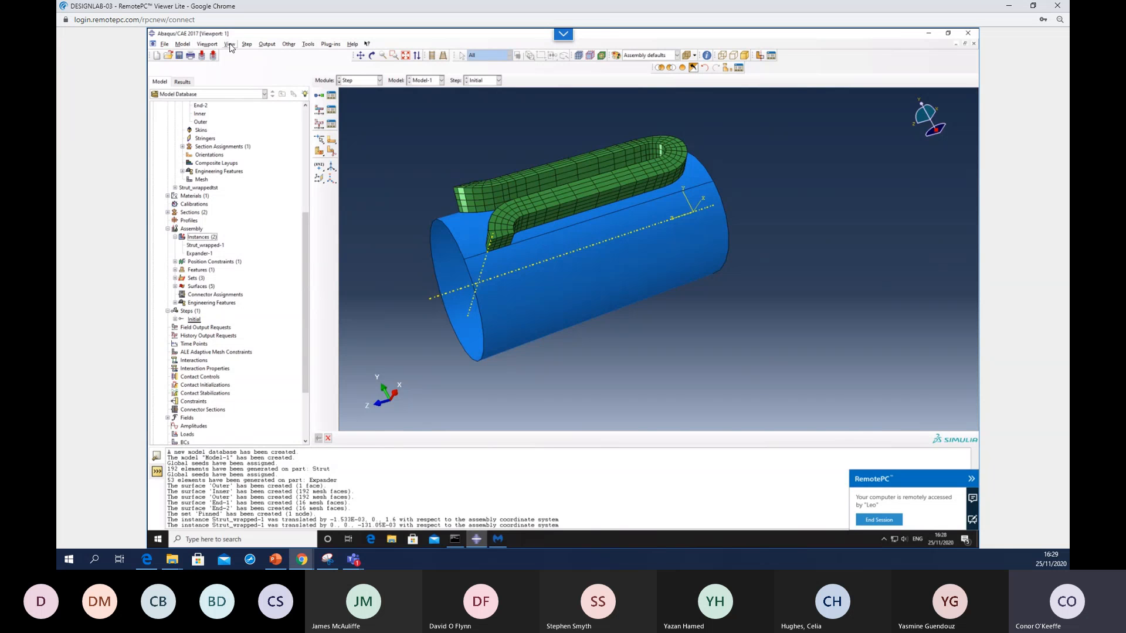
left_click(247, 45)
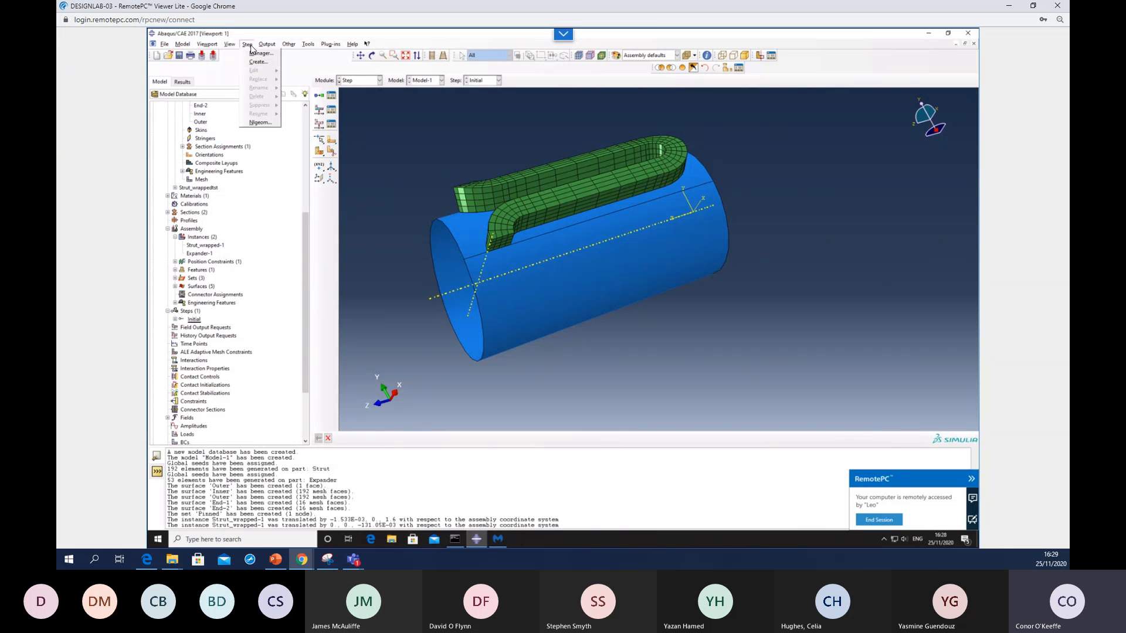
left_click(249, 46)
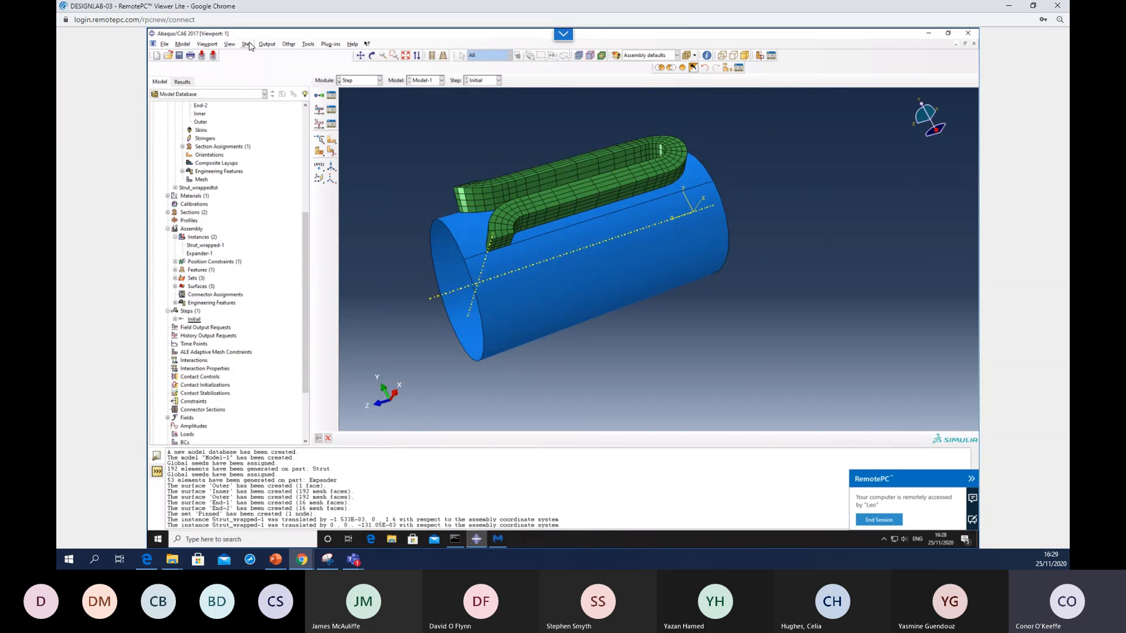
- Create a Static, General step named Expand after Initial, with an expansion description and an initial increment size of 0.1
left_click(318, 96)
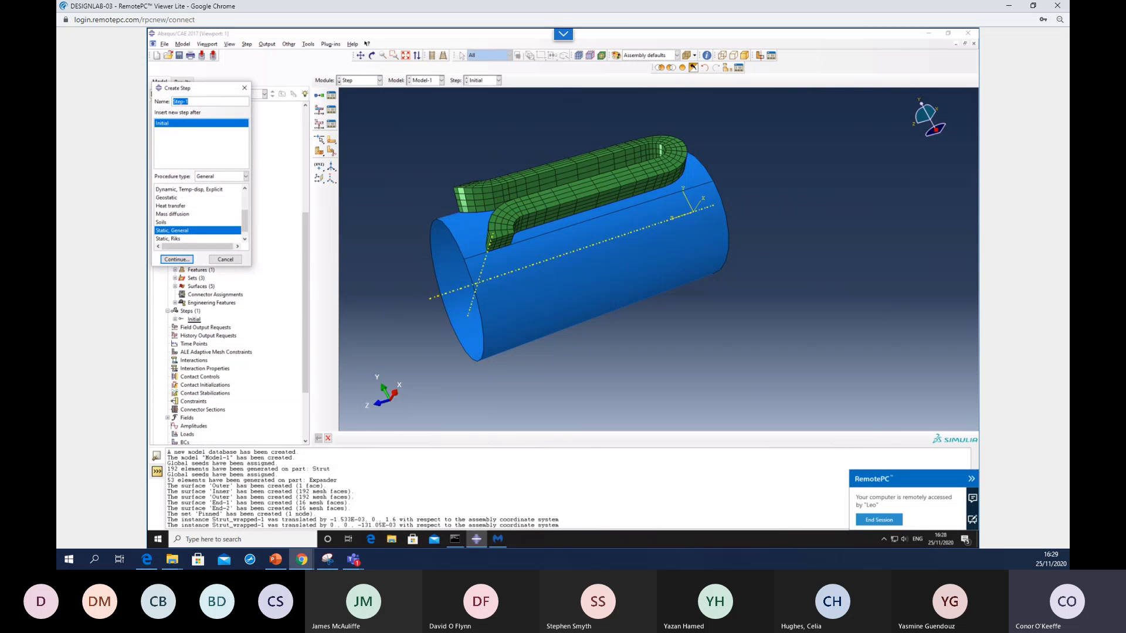
type("Expand")
left_click(176, 260)
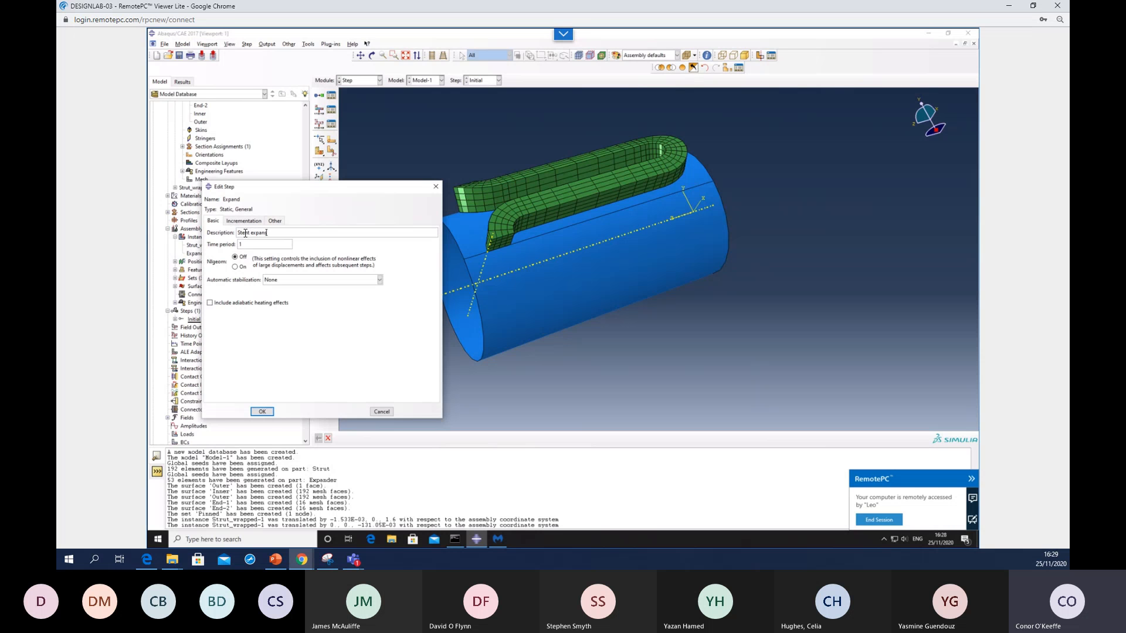
type("ion")
left_click(244, 221)
double_click(253, 264)
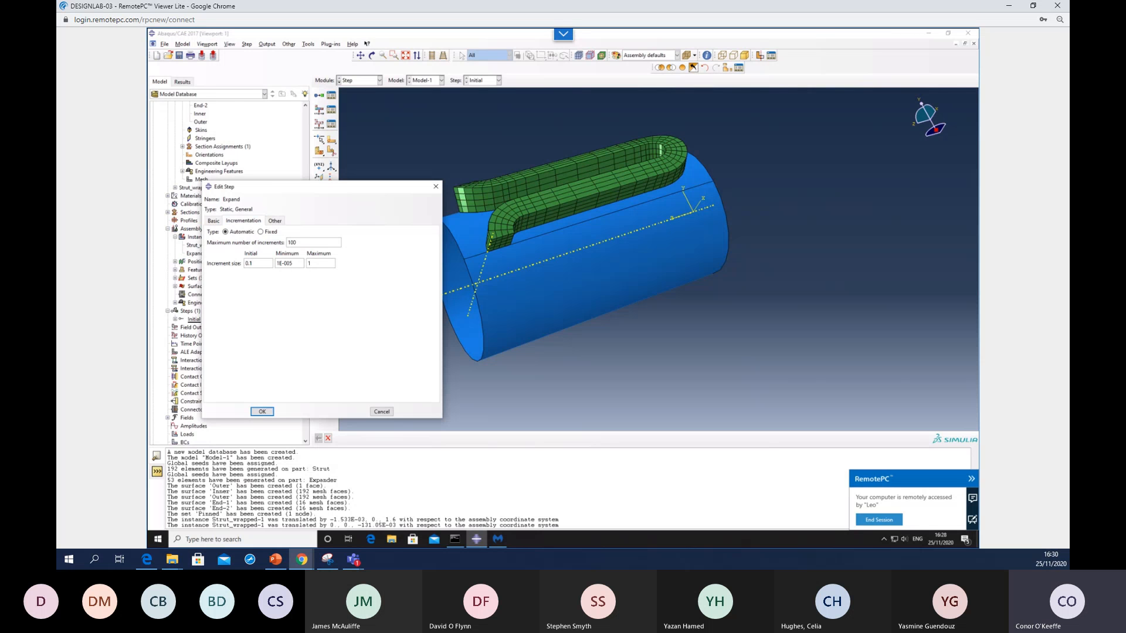
left_click(263, 411)
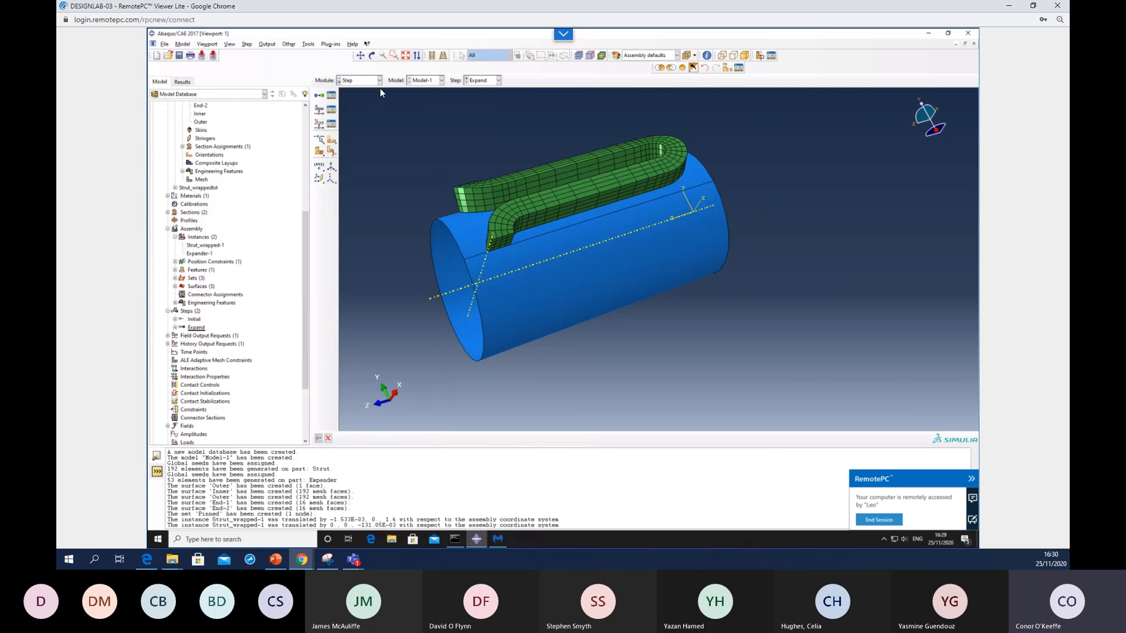
- Create a Static, General step named Recoil after Expand, with an initial increment size of 0.1
left_click(319, 95)
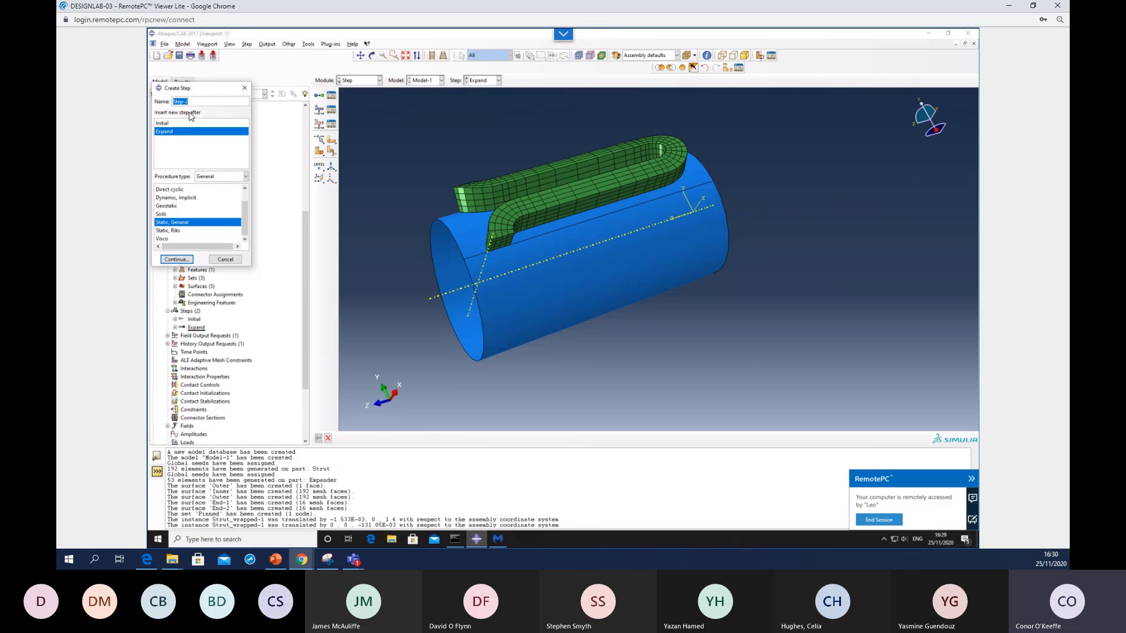
type("Recoil")
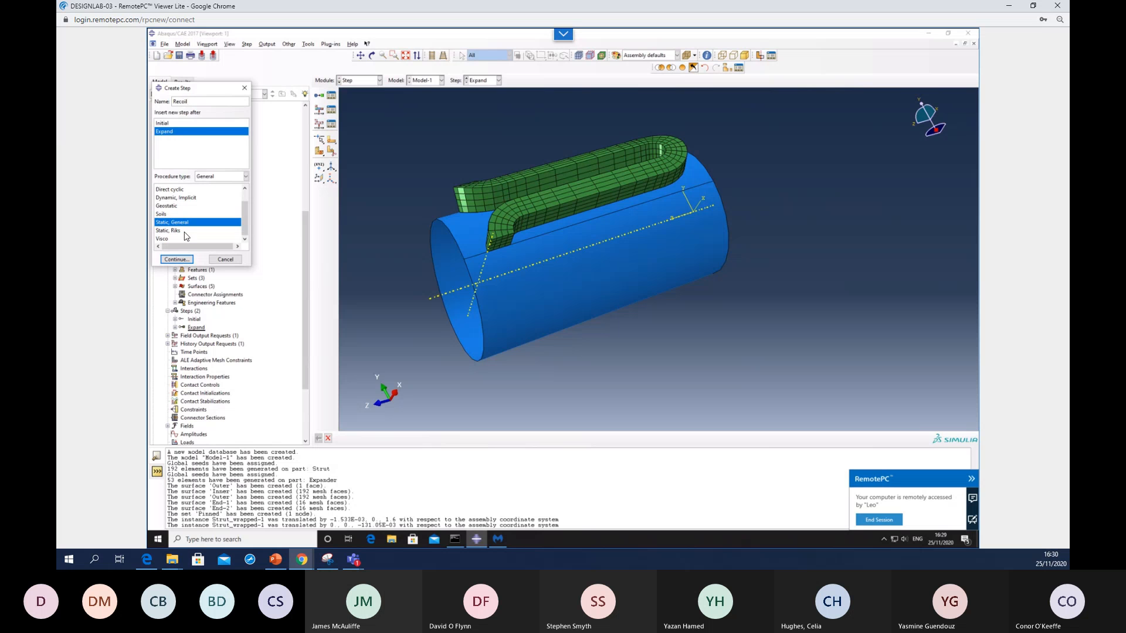
left_click(177, 259)
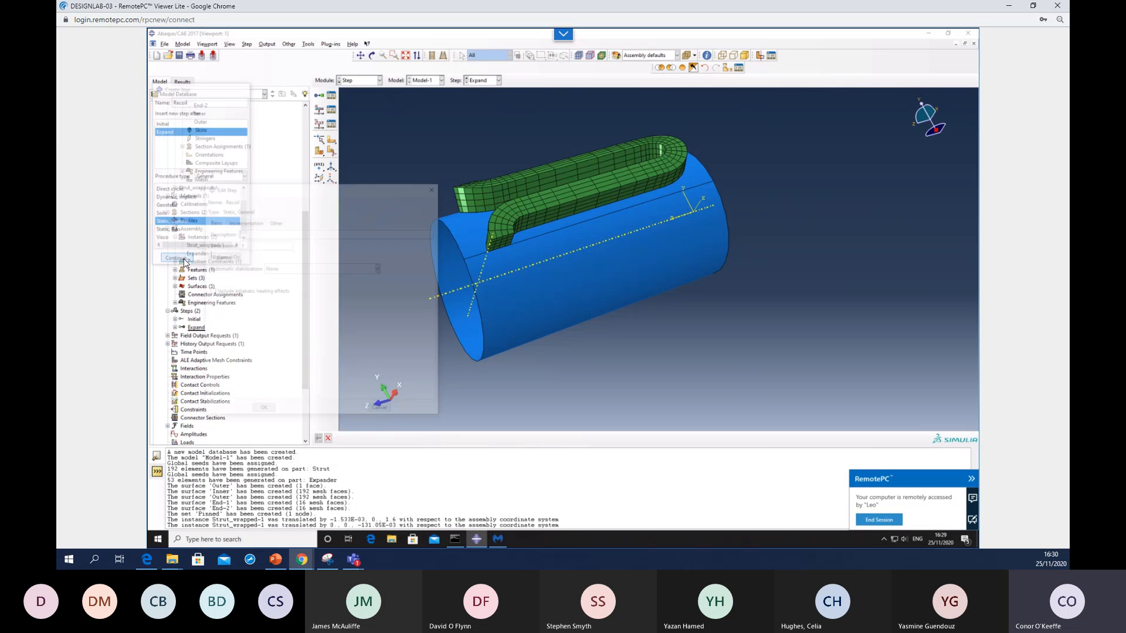
left_click(246, 221)
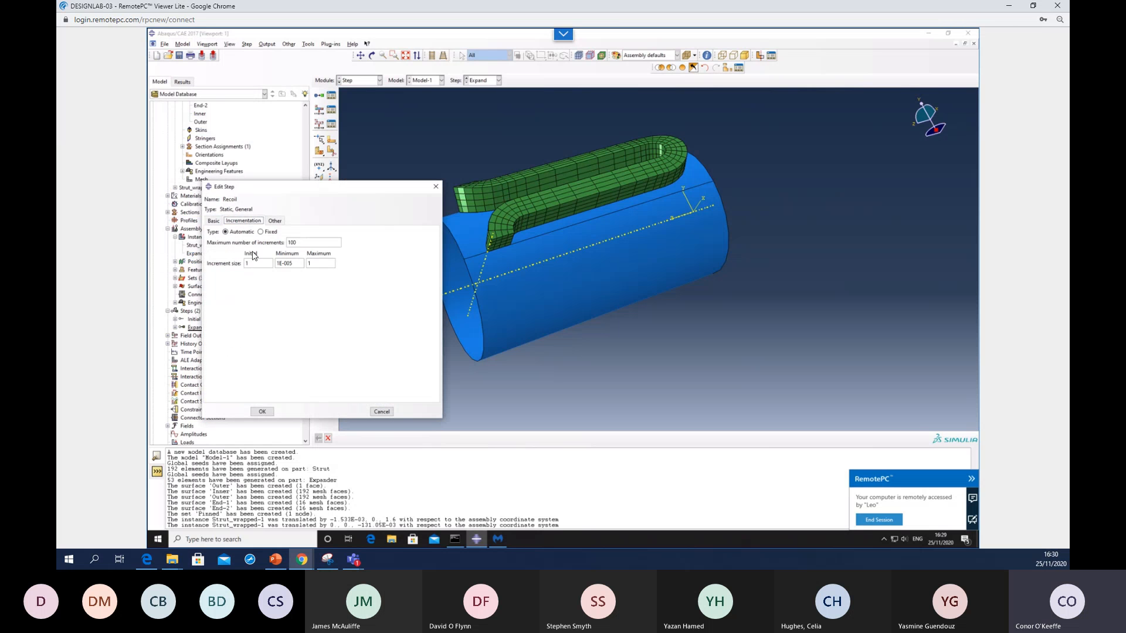
left_click_drag(253, 264, 233, 261)
type("0.1")
left_click(262, 411)
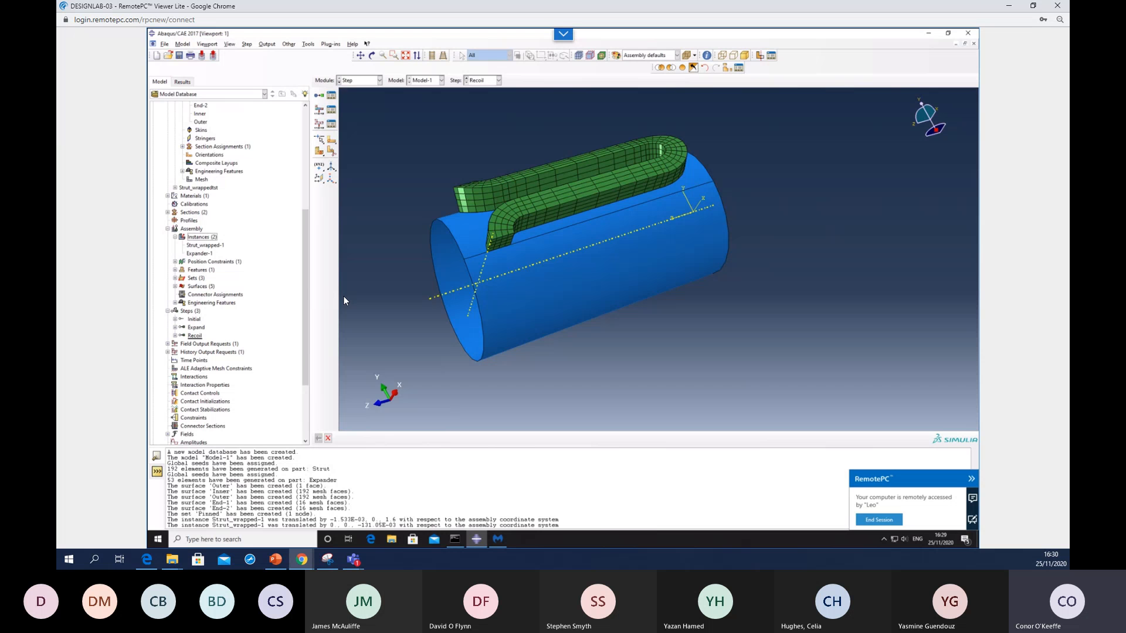
- Create a Static, General step named Pressure after Recoil, setting its initial increment size
left_click(319, 96)
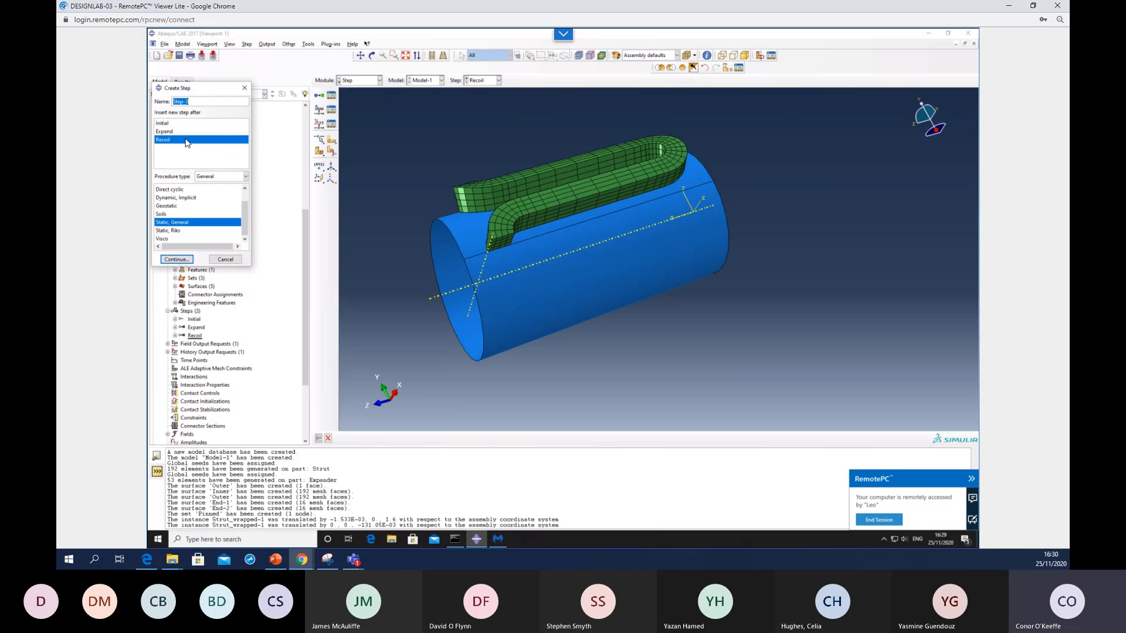
type("Pressure")
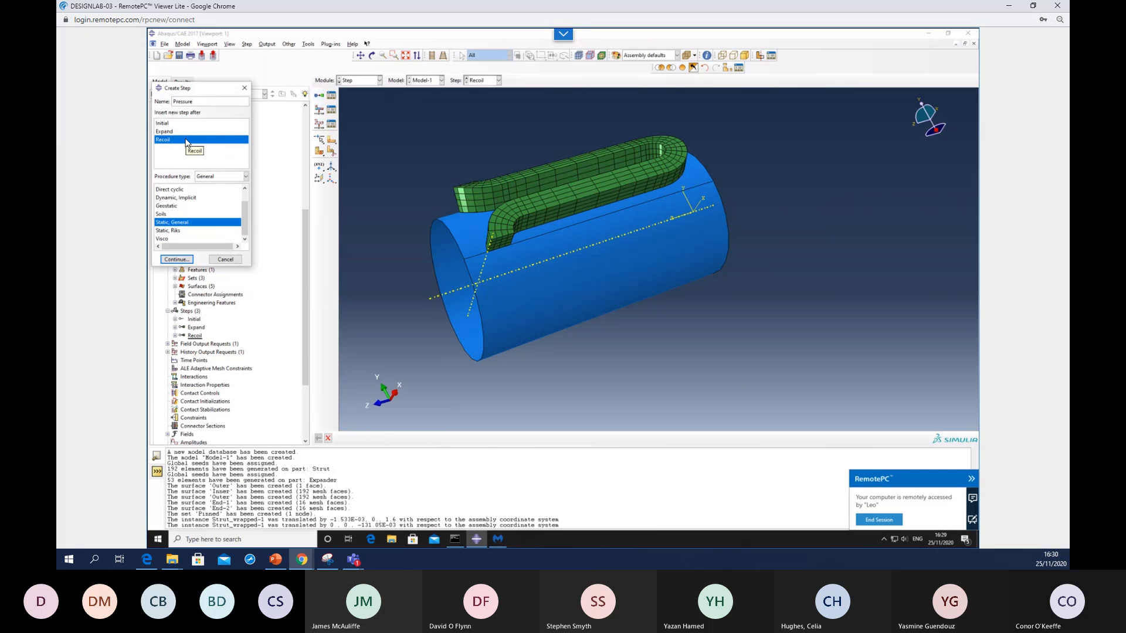
left_click(184, 260)
left_click(243, 221)
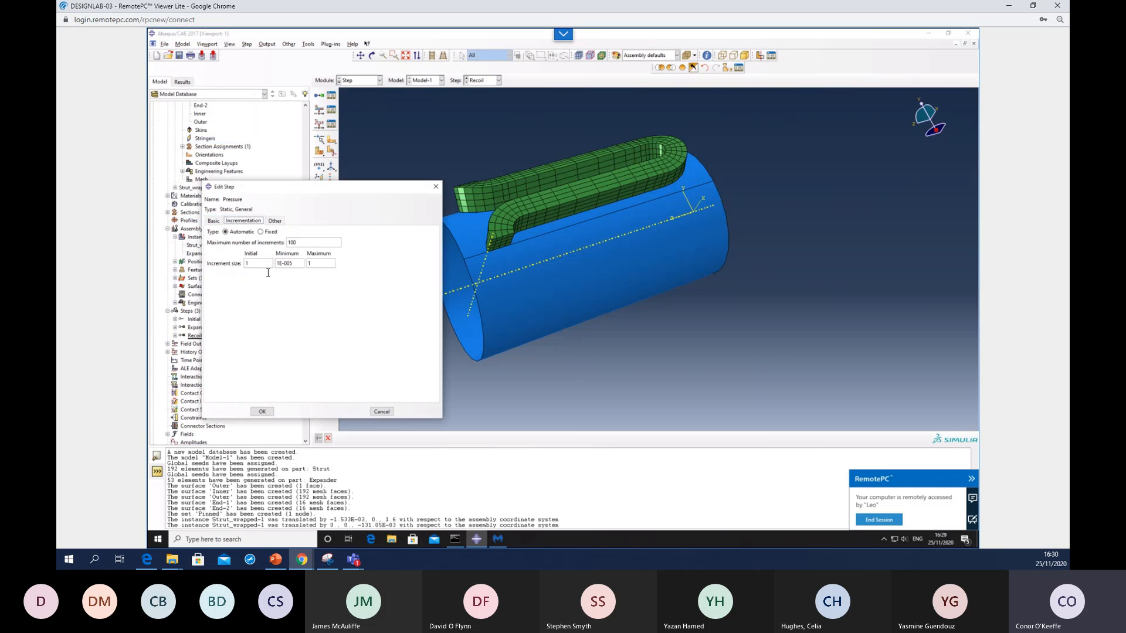
left_click(253, 264)
left_click(262, 412)
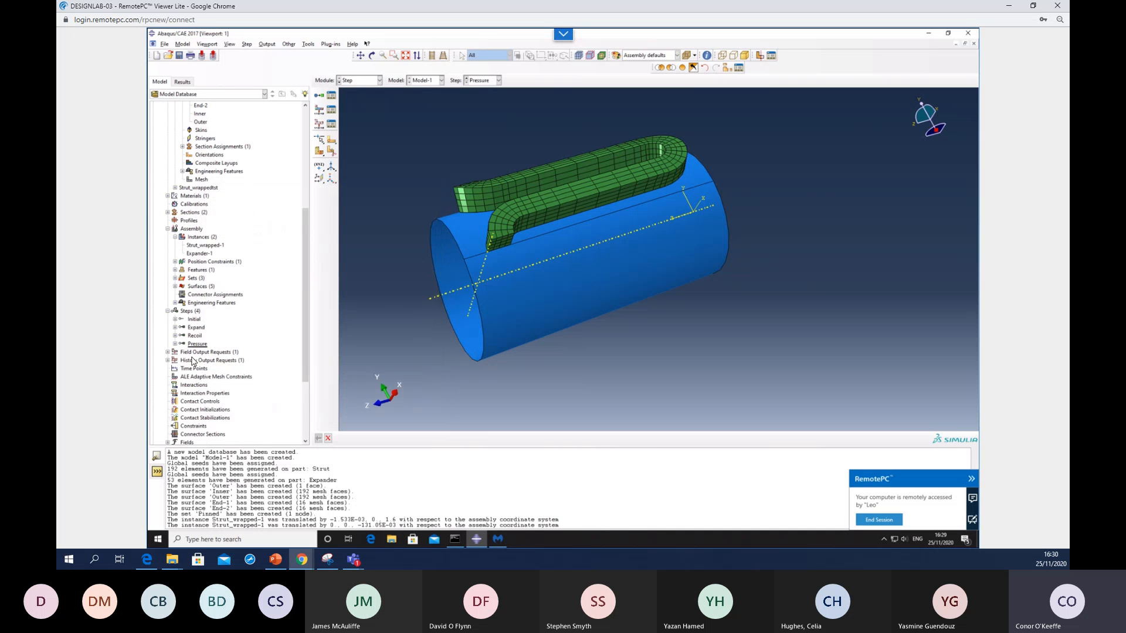
- Check the contents of the Expand step in the model tree and switch to the Load module
left_click(174, 328)
left_click(175, 328)
left_click(380, 80)
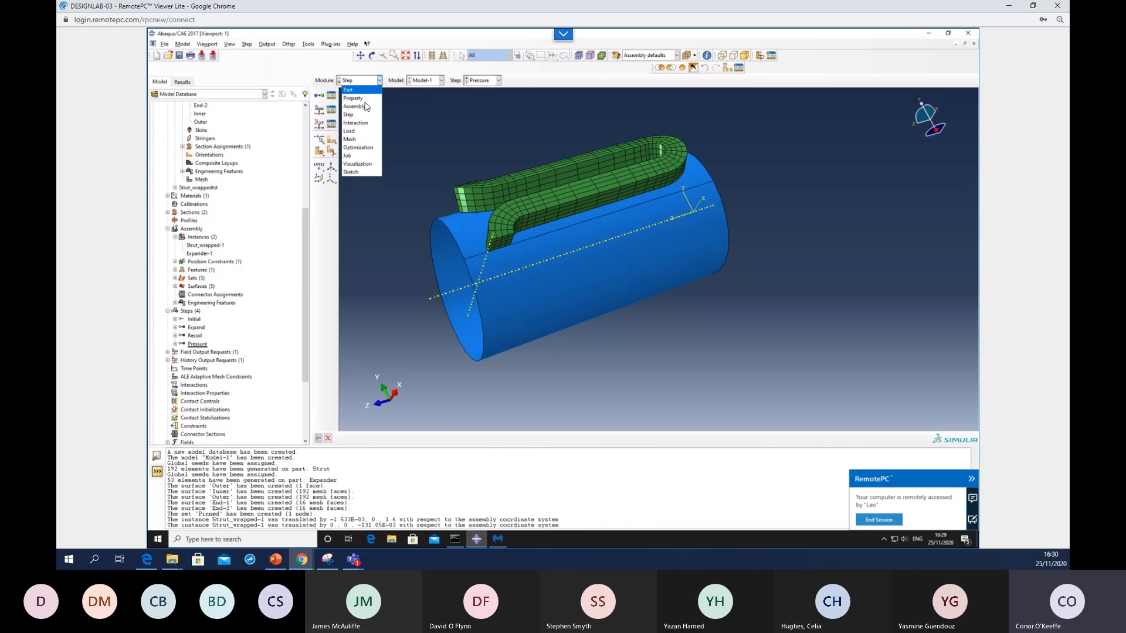
left_click(352, 130)
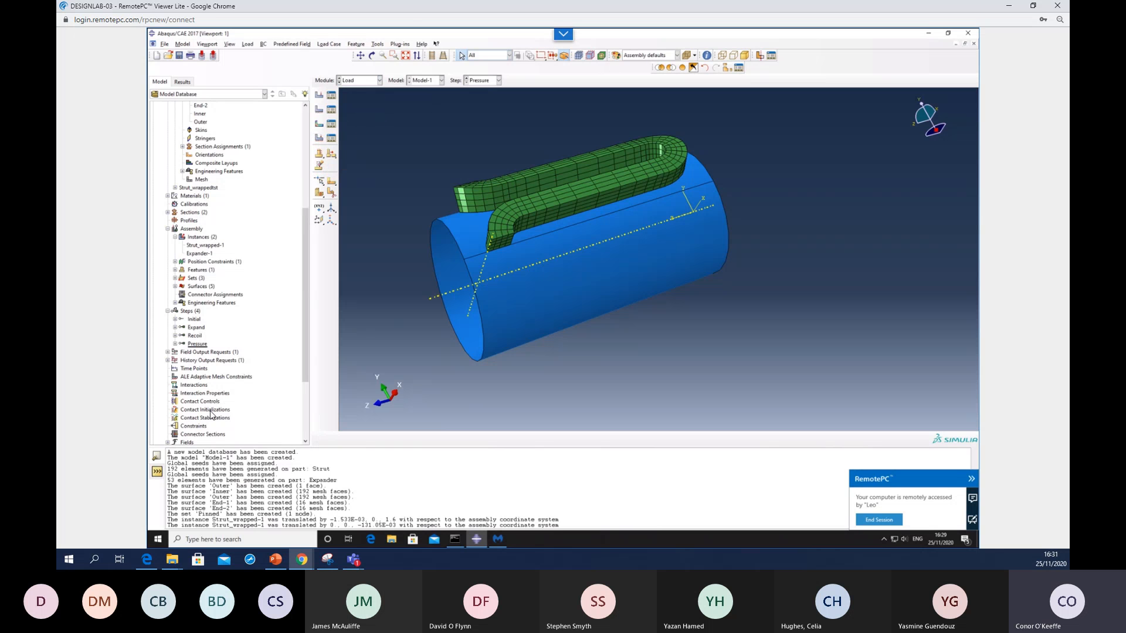
- View the boundary condition commands under the Expand step and the Boundary Condition Manager without creating a condition
left_click(175, 327)
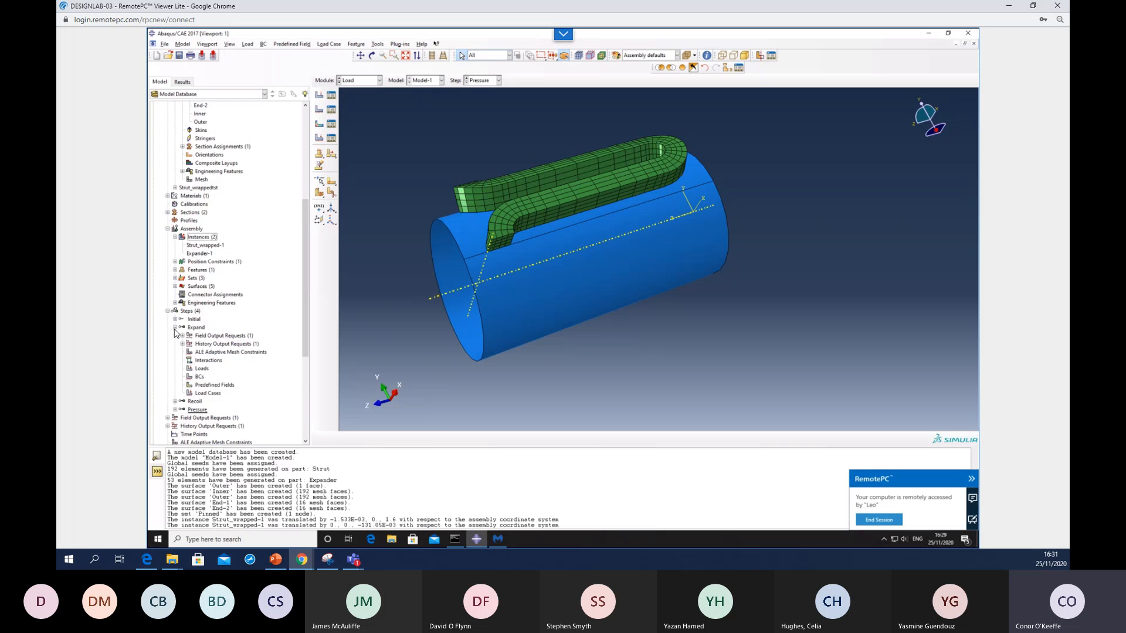
right_click(199, 377)
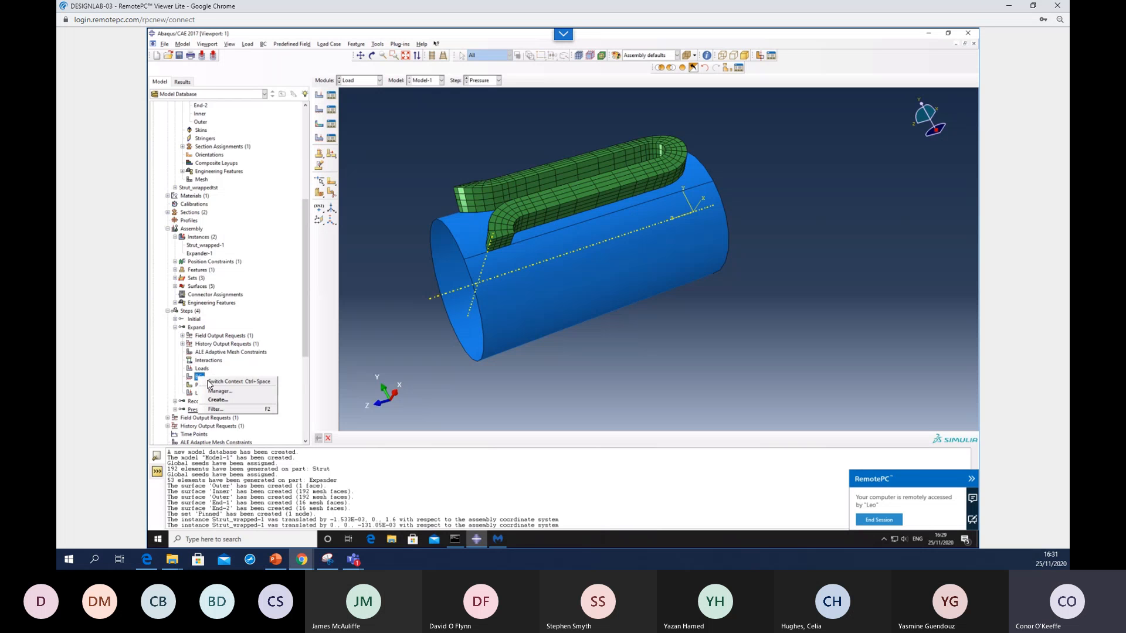
left_click(175, 332)
left_click(175, 329)
scroll(205, 360, "down", 4)
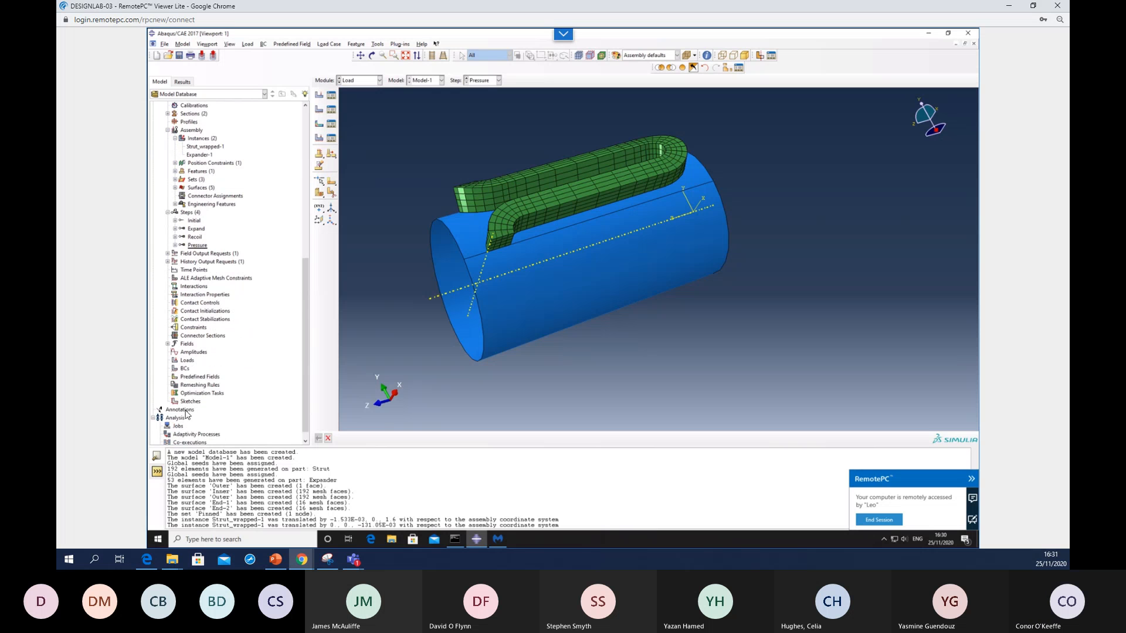
right_click(185, 370)
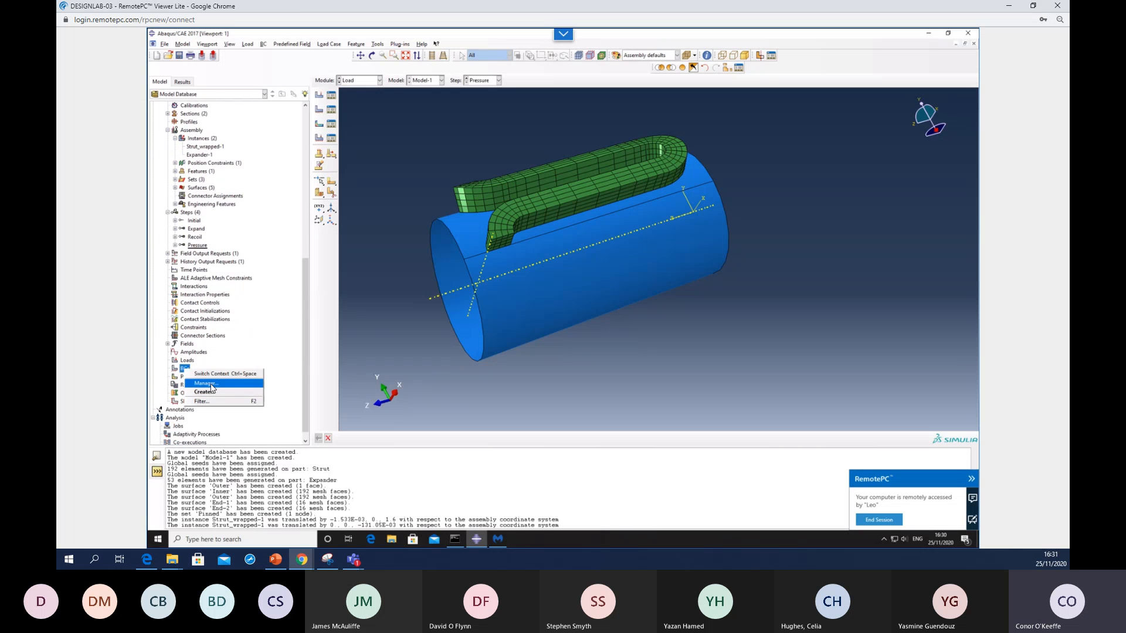
left_click(208, 383)
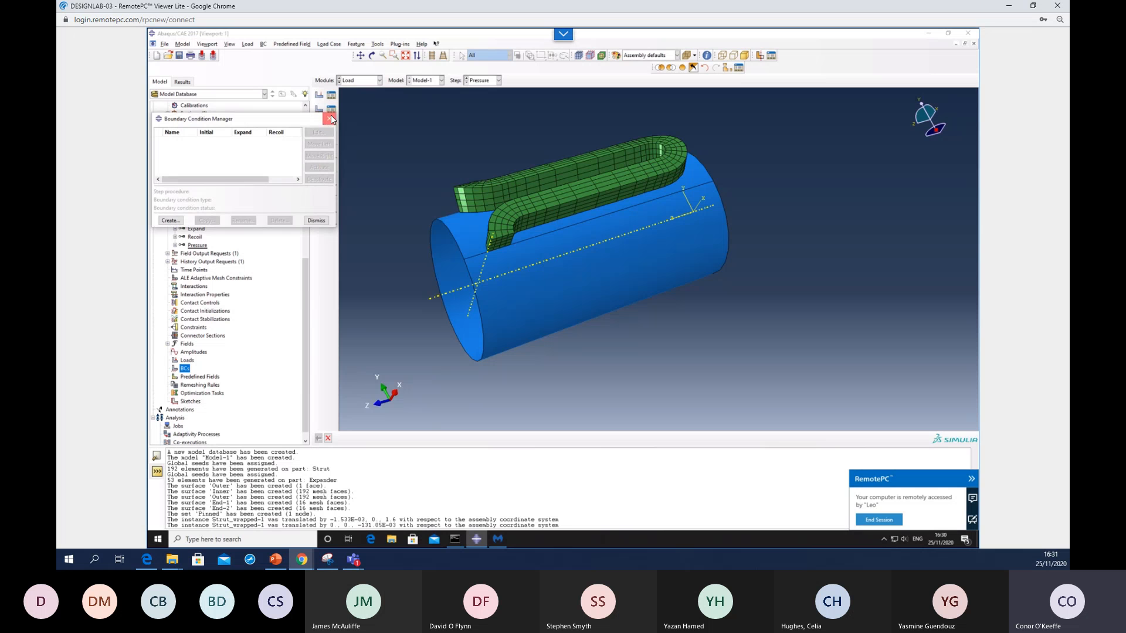
left_click(328, 119)
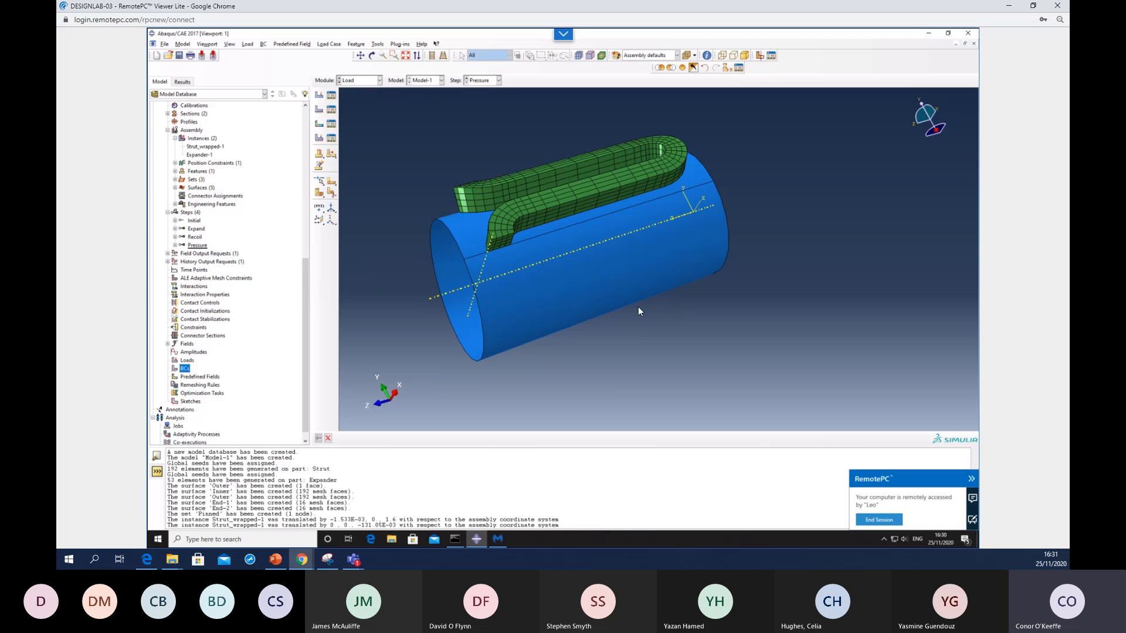
- Create a datum point midway between the two opposite rim points of the expander end beside the strut's open ends
left_click_drag(565, 284, 556, 288, "ctrl+alt")
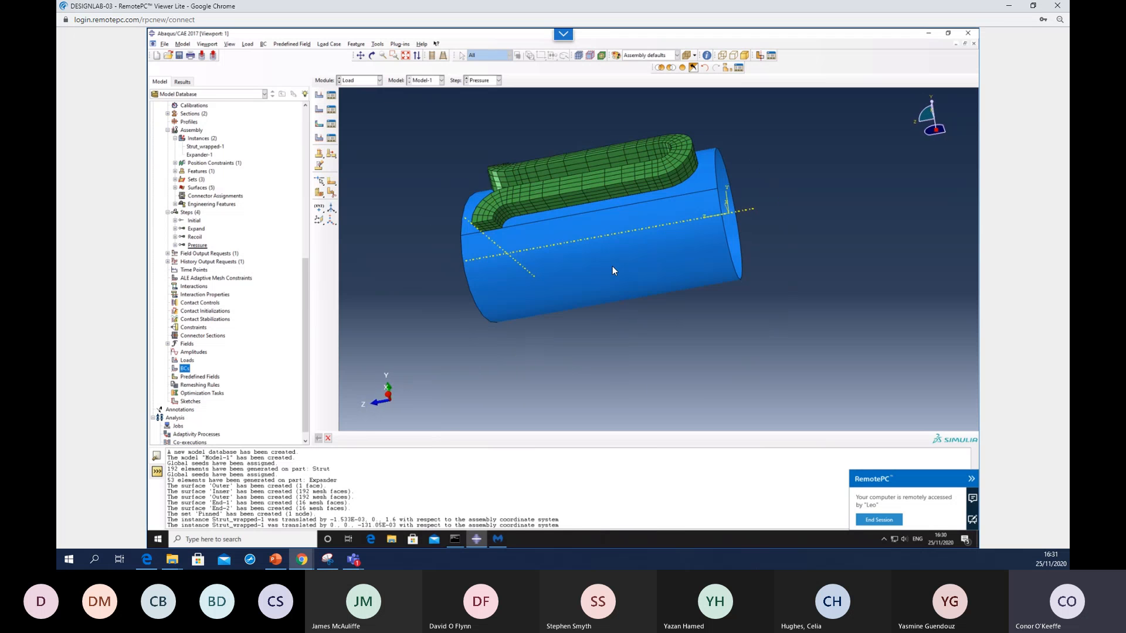
middle_click_drag(610, 293, 602, 312, "ctrl+alt")
left_click_drag(595, 288, 576, 322, "ctrl+alt")
mouse_move(684, 265)
left_mouse_down("ctrl+alt")
mouse_move(738, 286)
mouse_move(705, 262)
left_mouse_up("ctrl+alt")
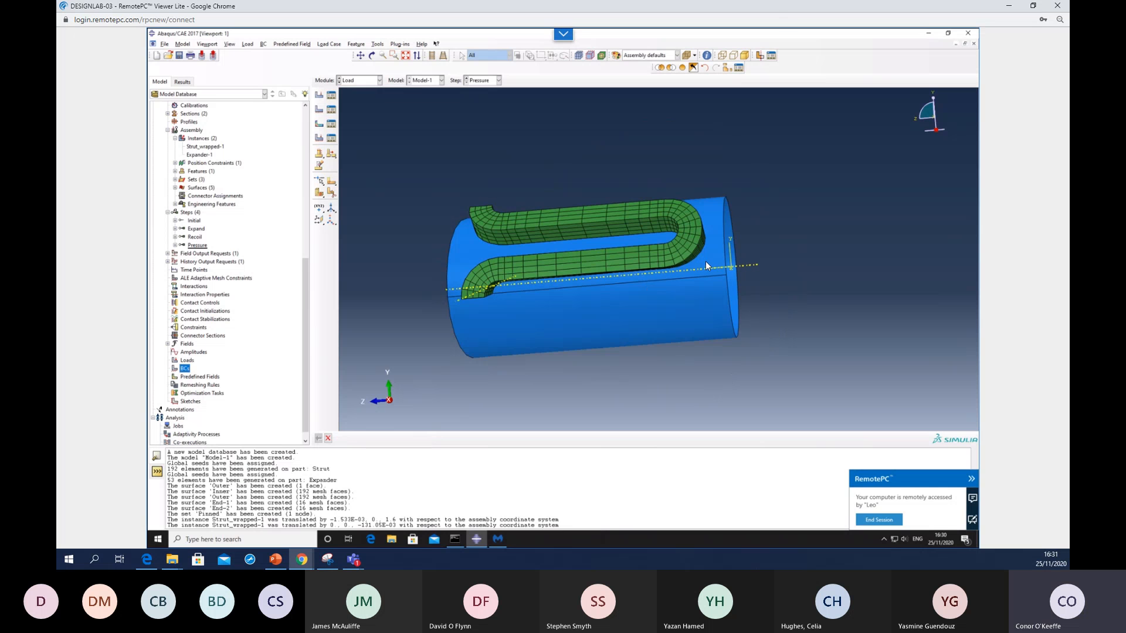
left_click(377, 44)
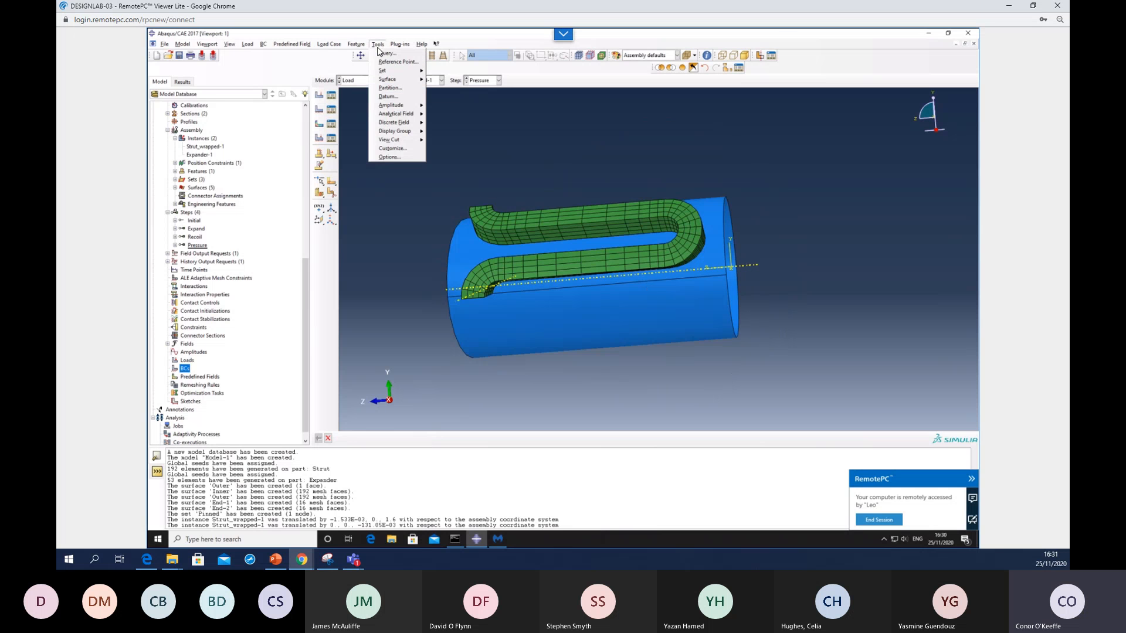
left_click(387, 97)
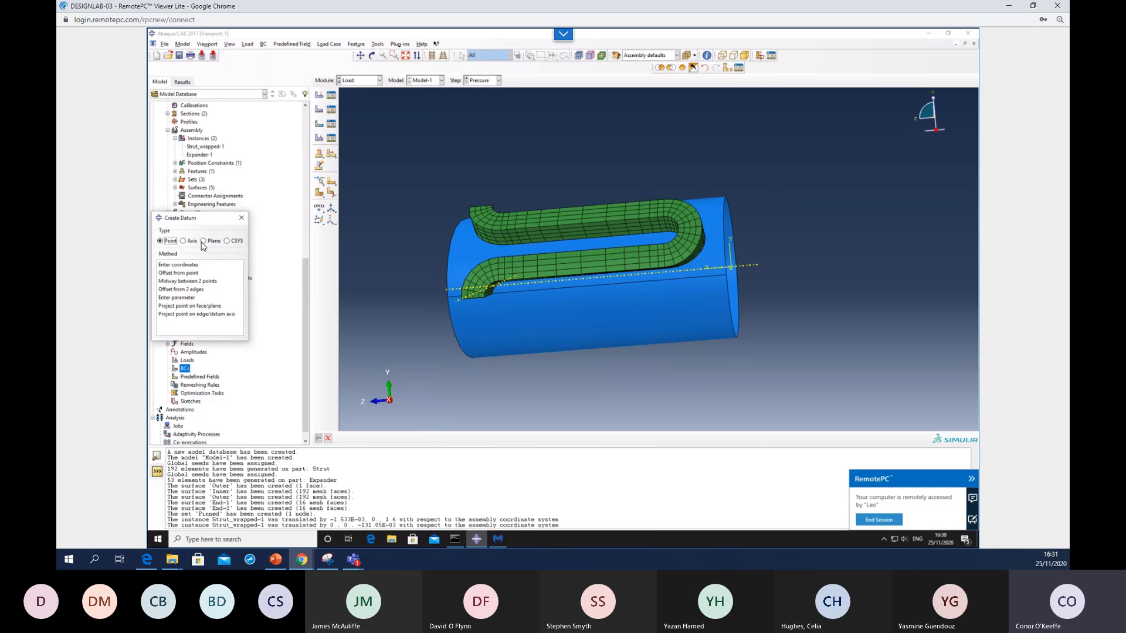
left_click(183, 281)
left_click_drag(569, 282, 452, 328, "ctrl+alt")
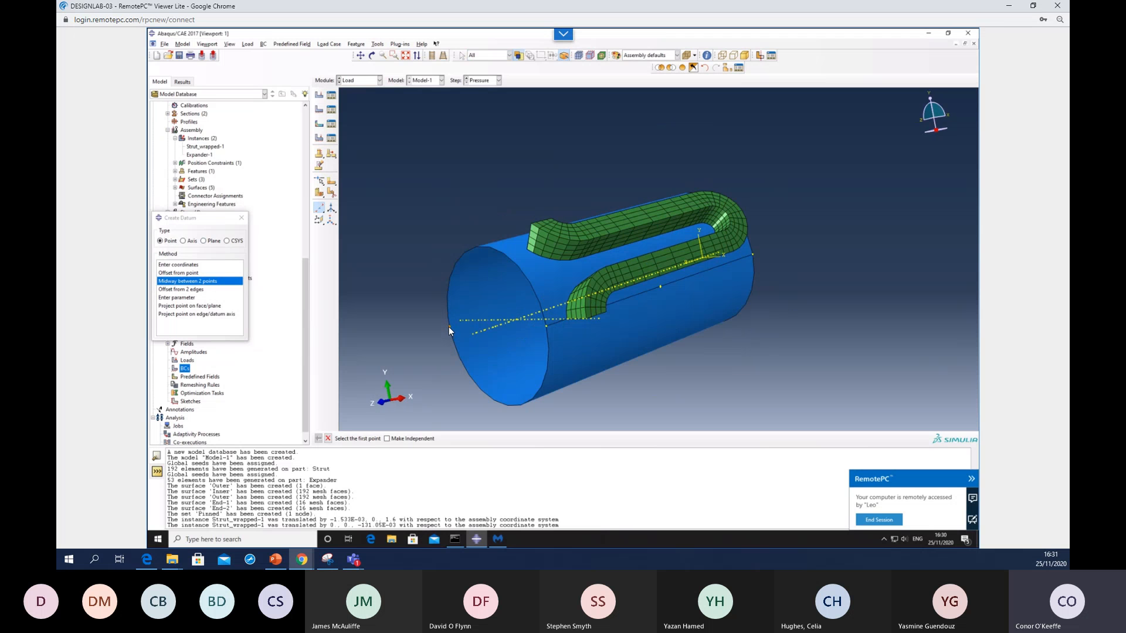
left_click(449, 327)
left_click(545, 326)
- Create a datum point midway between the two opposite rim points of the expander end nearest the strut's curved bend
left_click_drag(496, 329, 692, 346, "ctrl+alt")
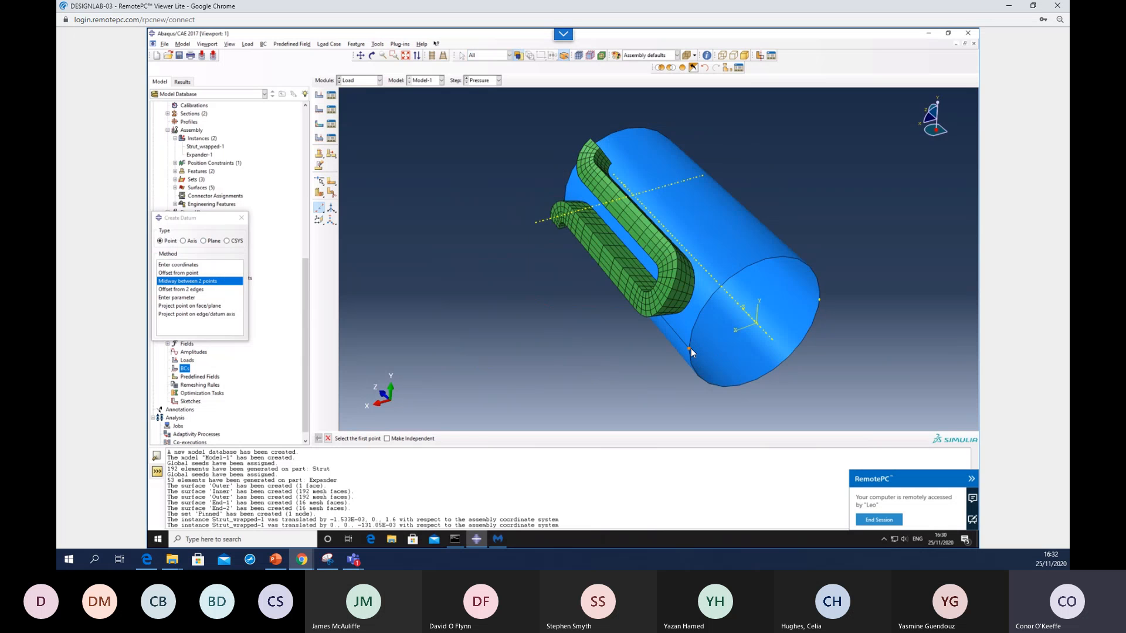
left_click(819, 300)
middle_click(776, 315)
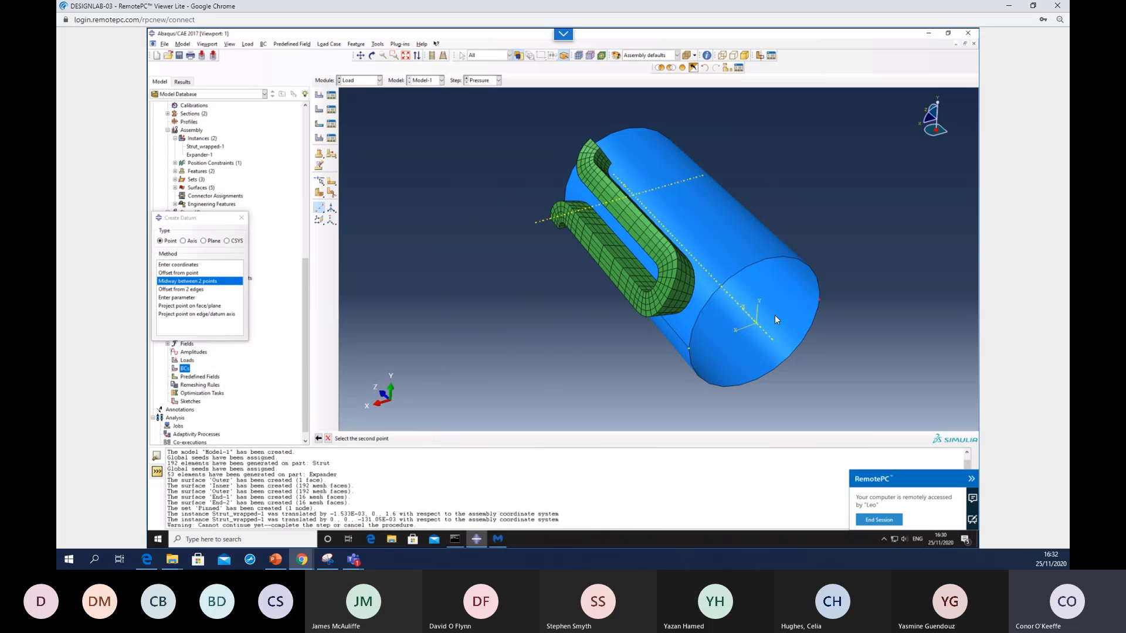
left_click(690, 350)
- Create a datum point at the expander's centre, midway between the datum points at its two ends
left_click_drag(730, 325, 790, 301, "ctrl+alt")
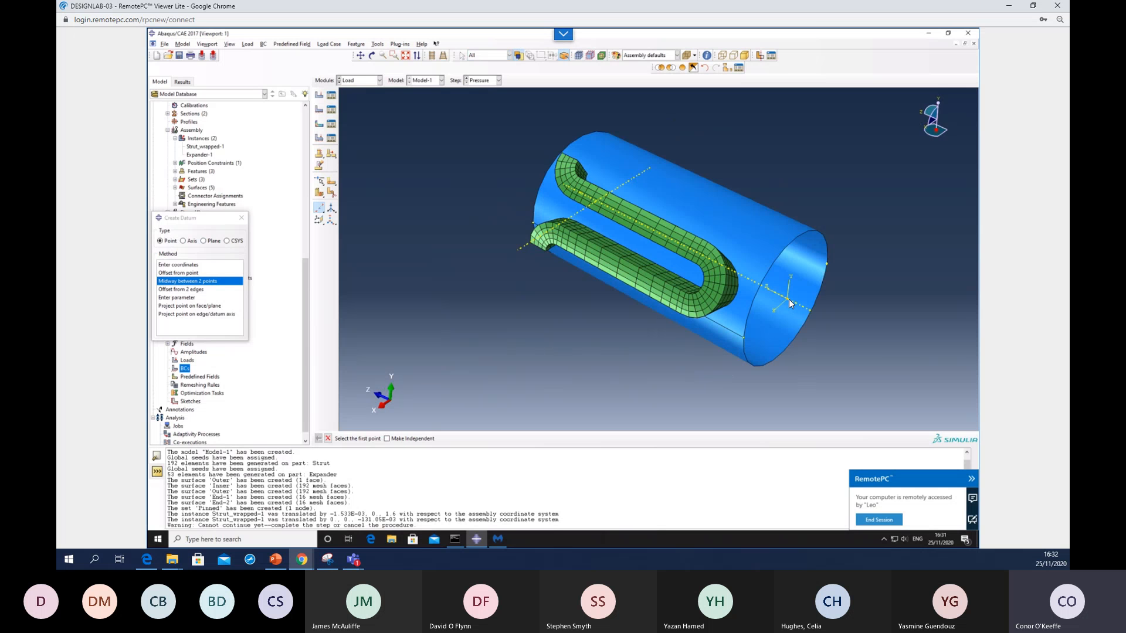
left_click_drag(655, 321, 786, 318, "ctrl+alt")
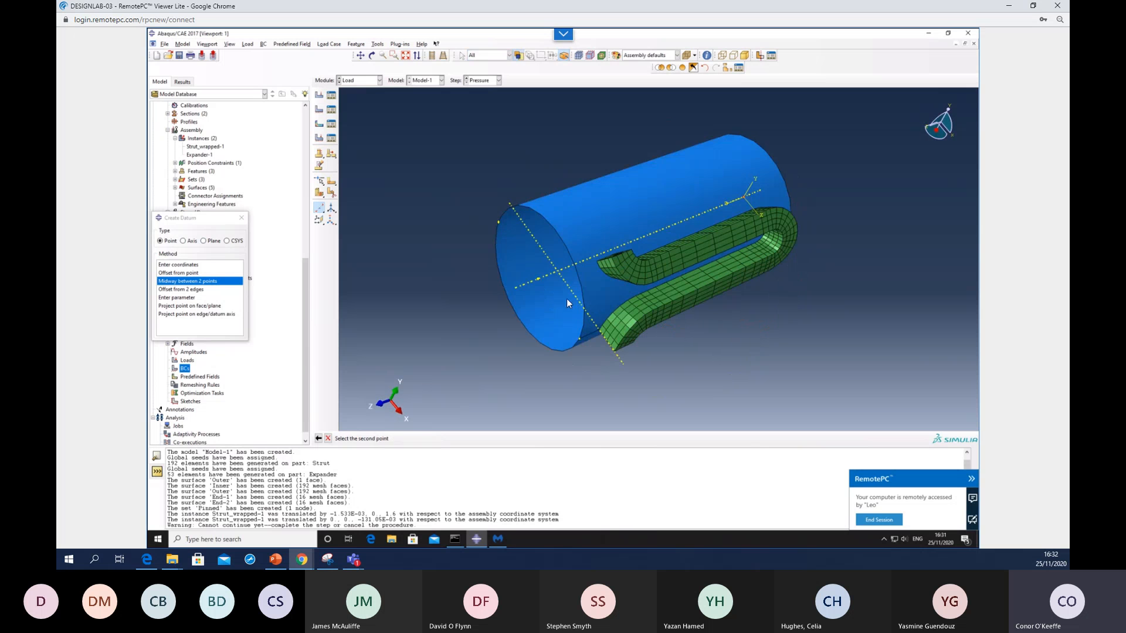
left_click(540, 279)
left_click_drag(663, 291, 532, 266, "ctrl+alt")
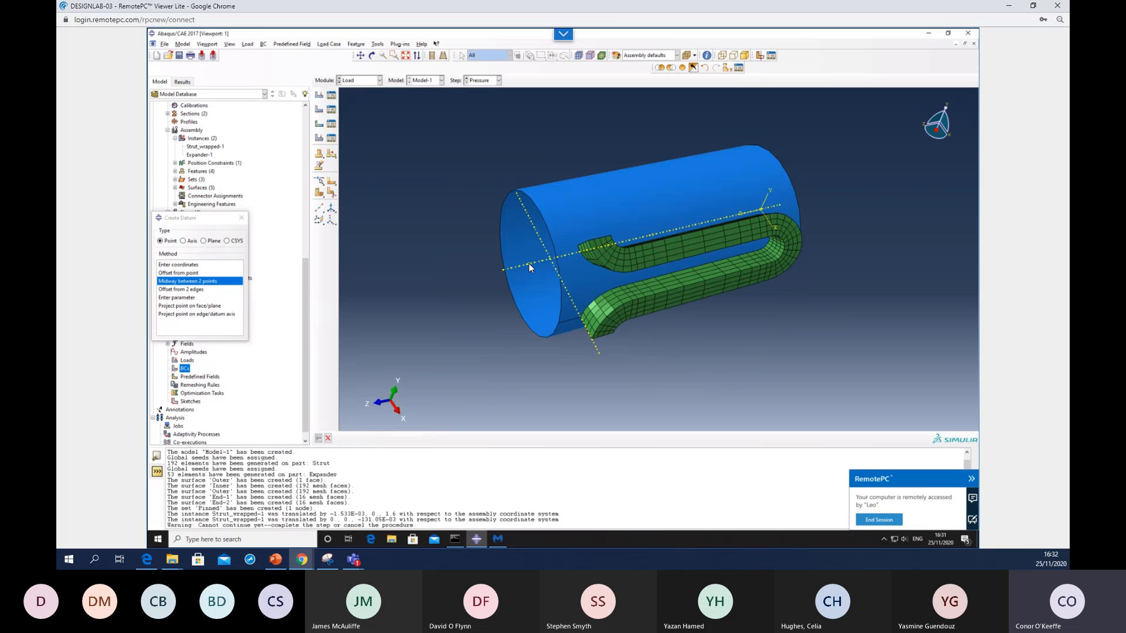
- Create a datum point midway between the centre and a rim point of the expander end beside the strut's open ends
left_click(198, 282)
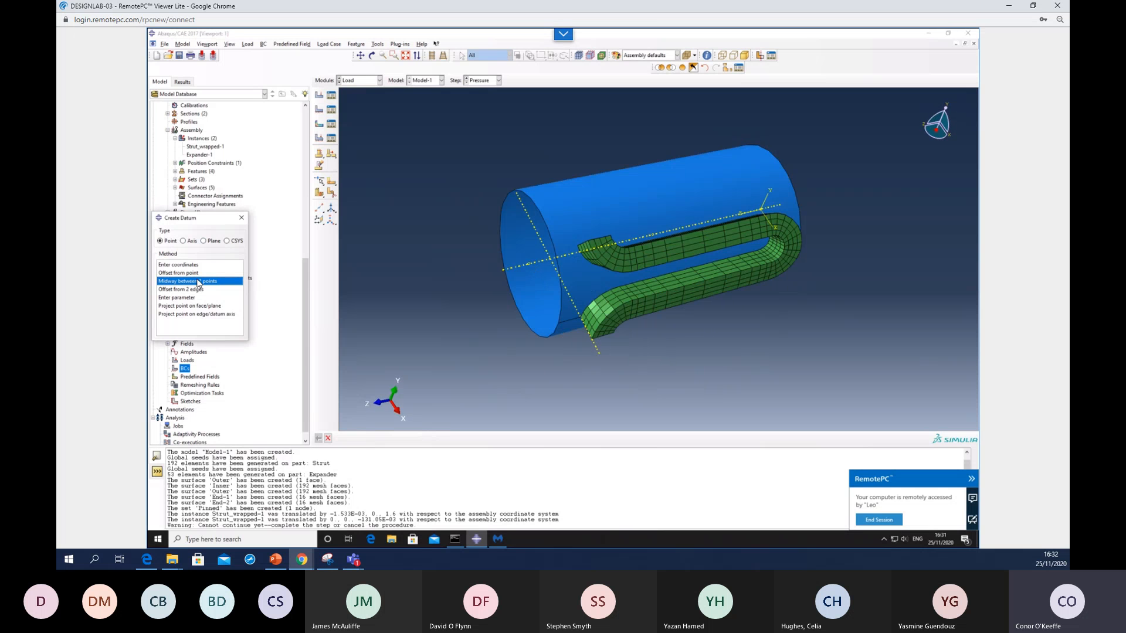
left_click(529, 265)
left_click(557, 324)
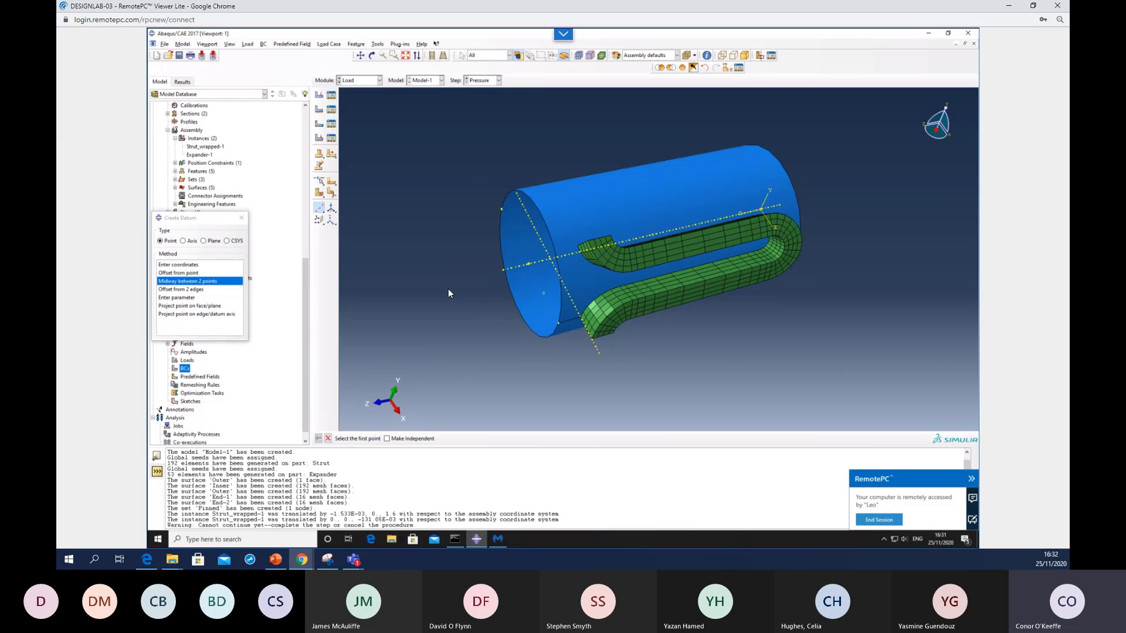
- Create a datum point by edge parameter on the circular rim of the expander end beside the strut's open ends
left_click(179, 298)
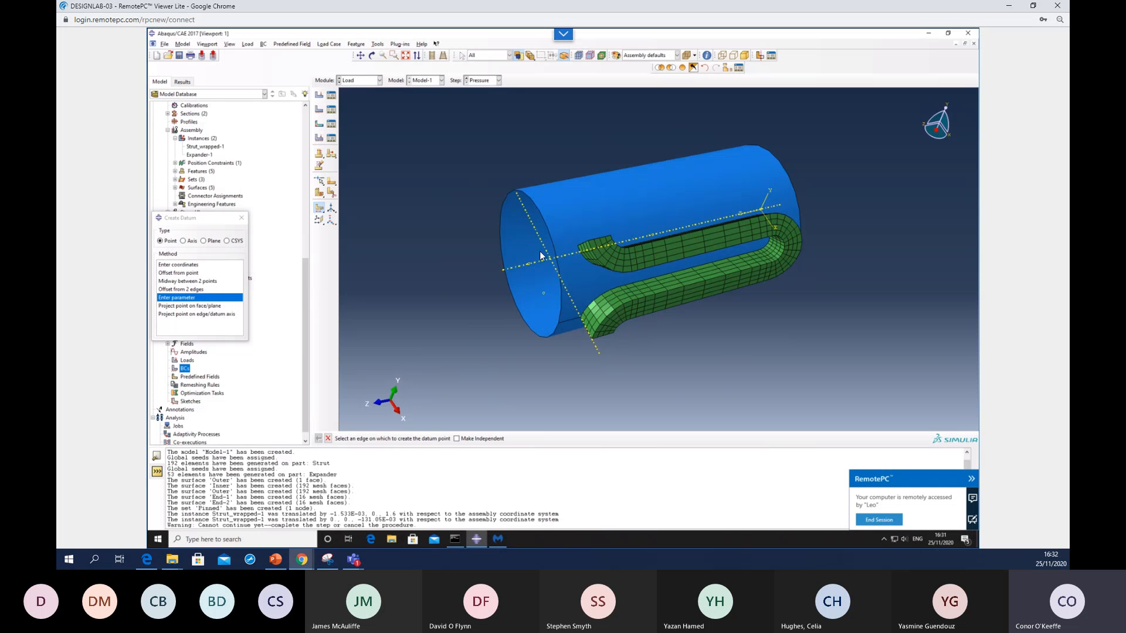
left_click(553, 244)
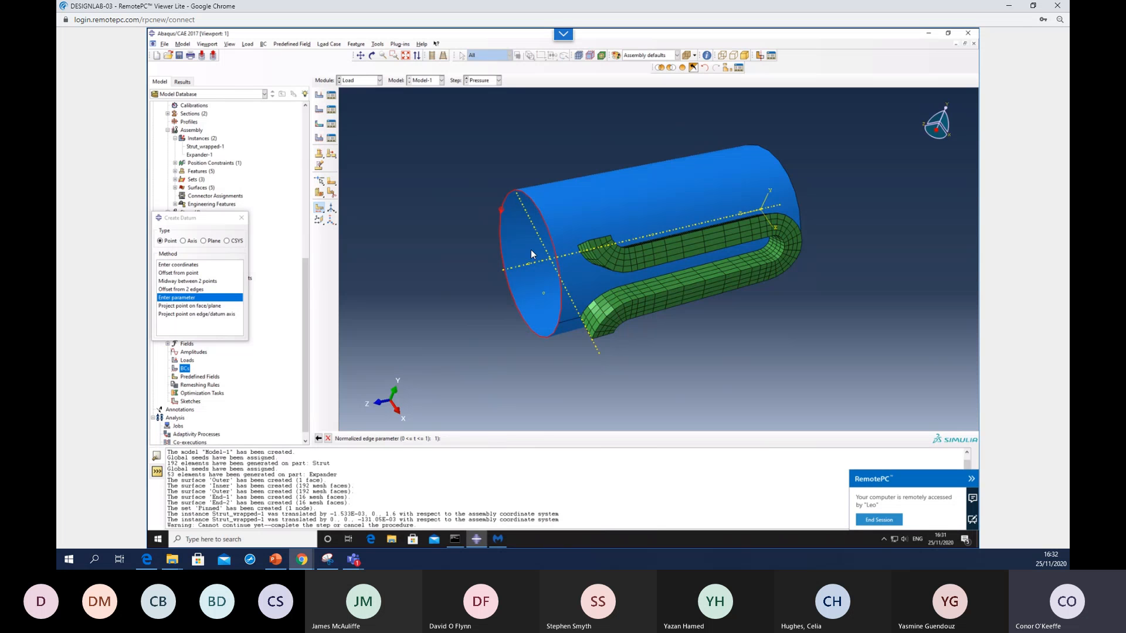
key("Return")
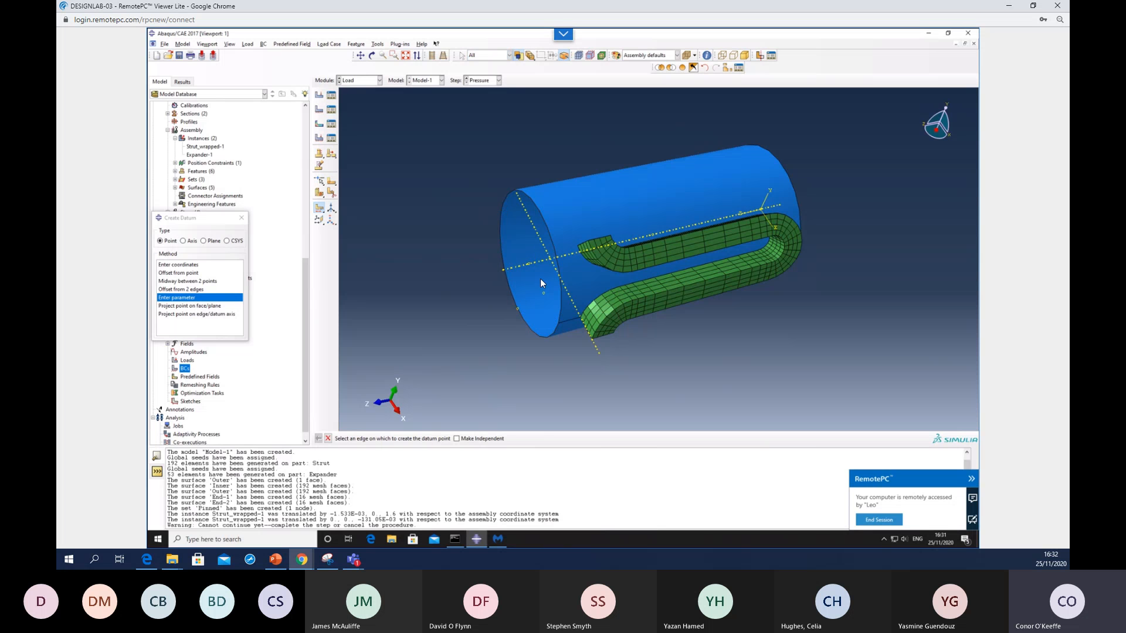
left_click_drag(617, 245, 562, 244, "ctrl+alt")
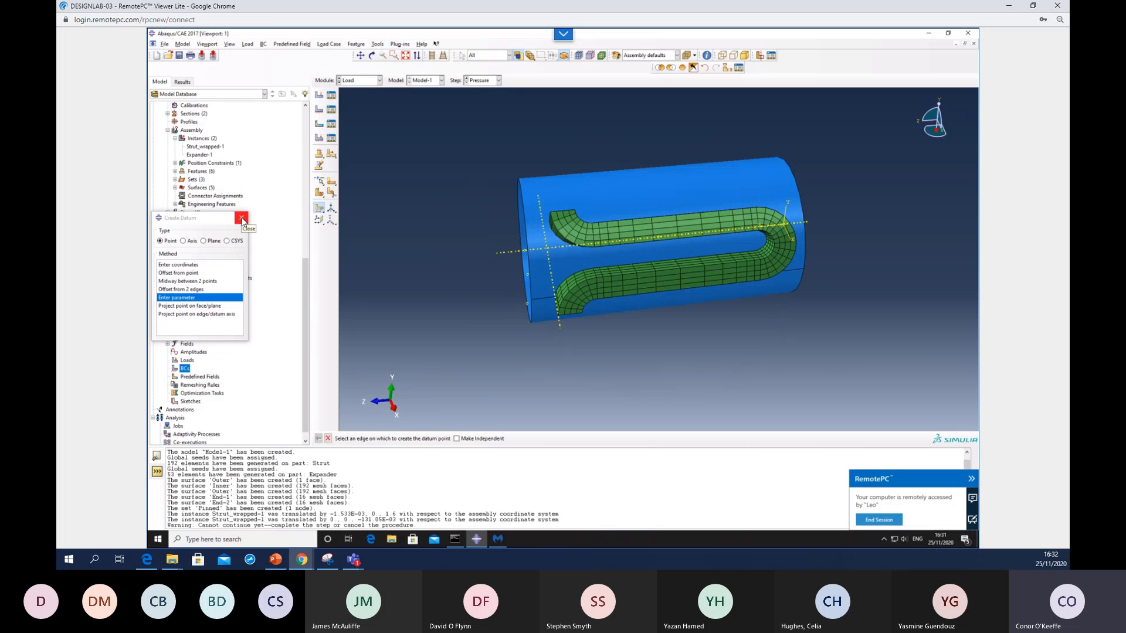
left_click(229, 240)
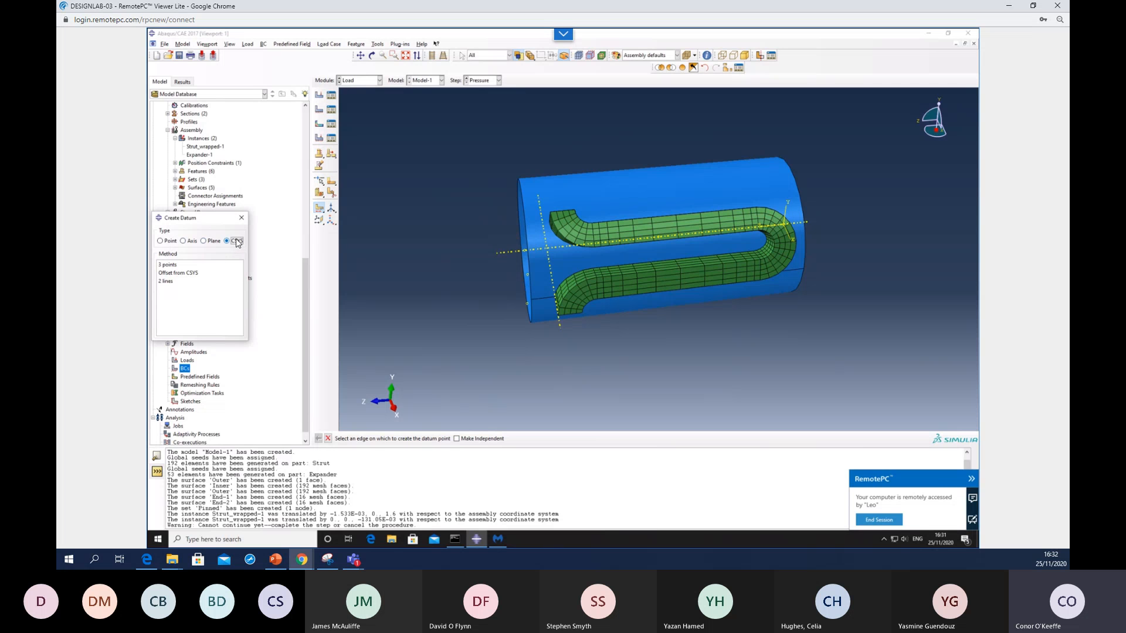
left_click(242, 219)
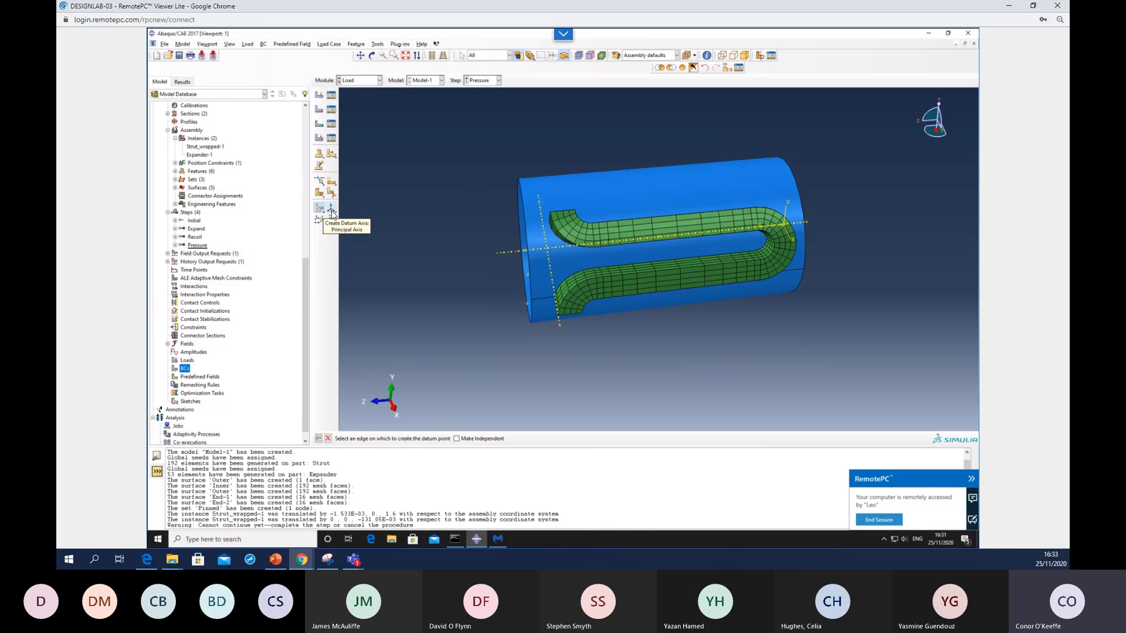
- Create a cylindrical datum coordinate system named Cylind at the expander's open-strut end centre, using the midway point for R and rim point for R-Theta
left_click(332, 211)
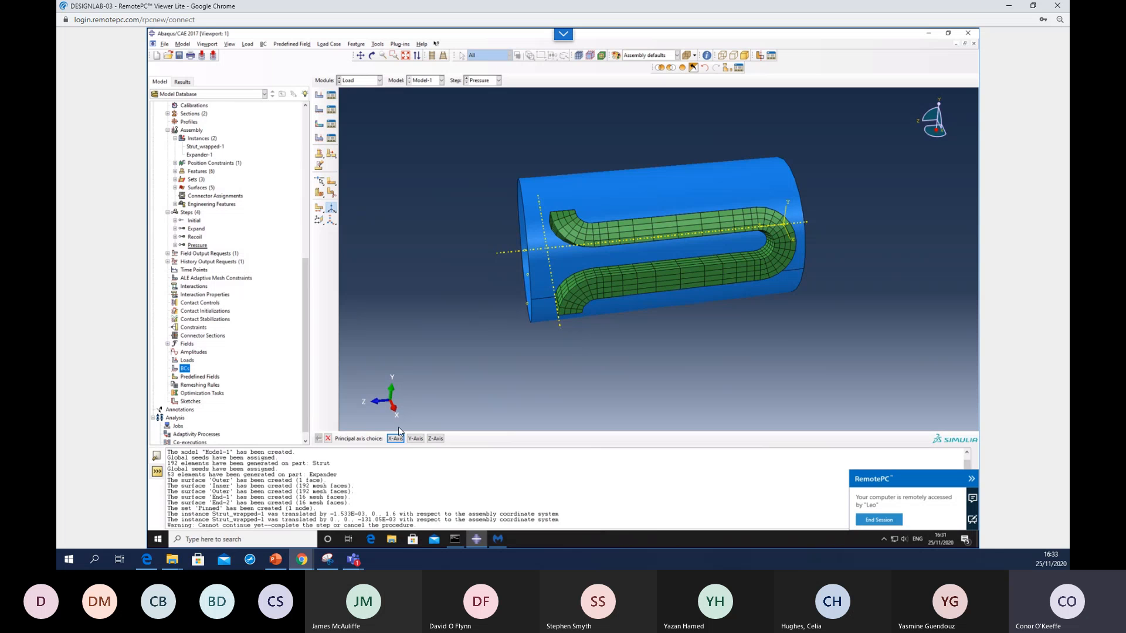
left_click(331, 222)
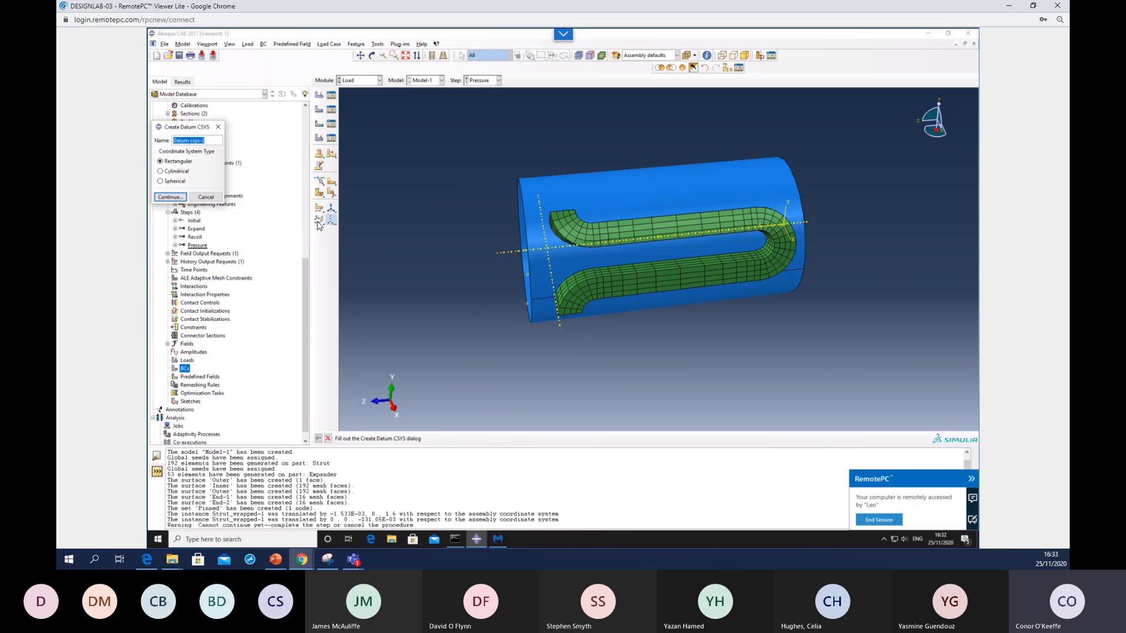
left_click(175, 171)
left_click_drag(210, 141, 118, 142)
type("Cylind")
left_click(177, 197)
left_click(170, 197)
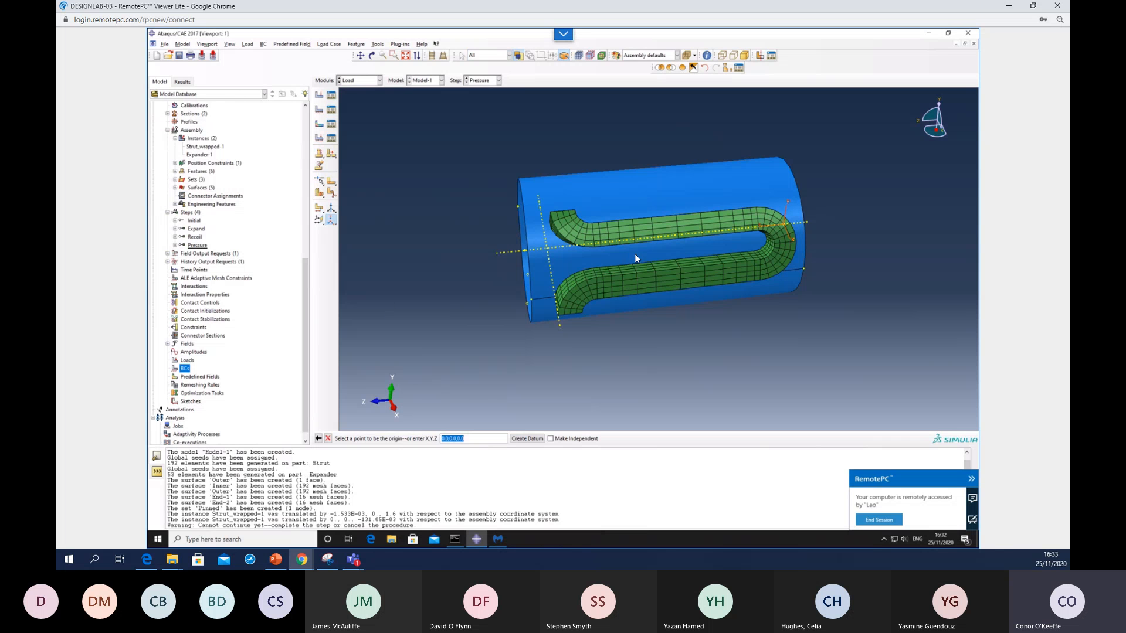
left_click_drag(634, 253, 530, 255, "ctrl+alt")
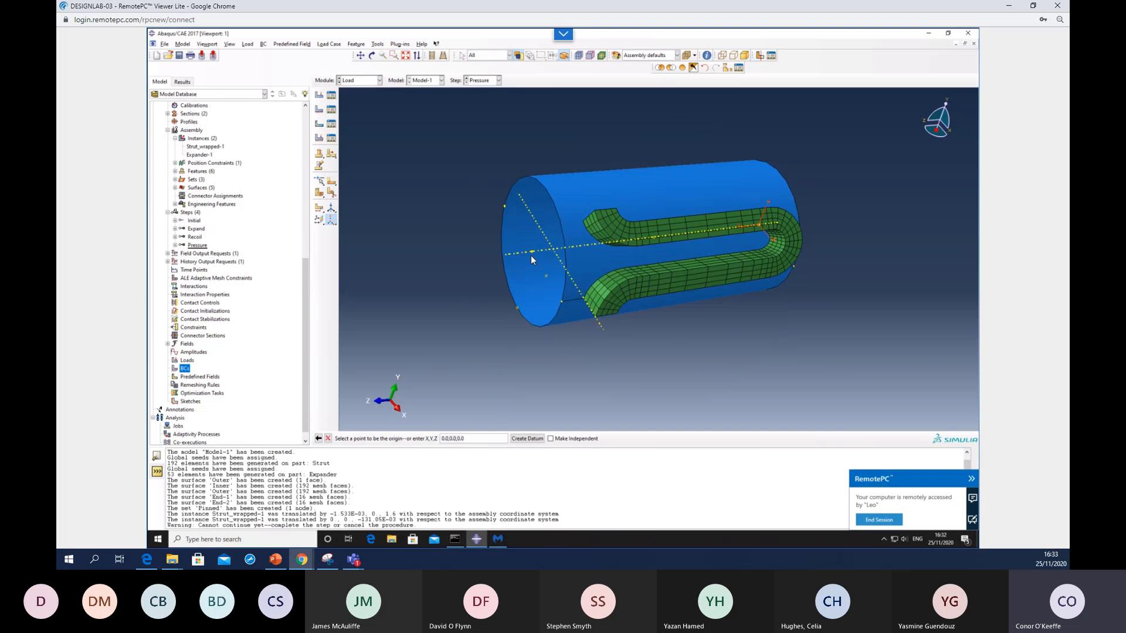
left_click(531, 251)
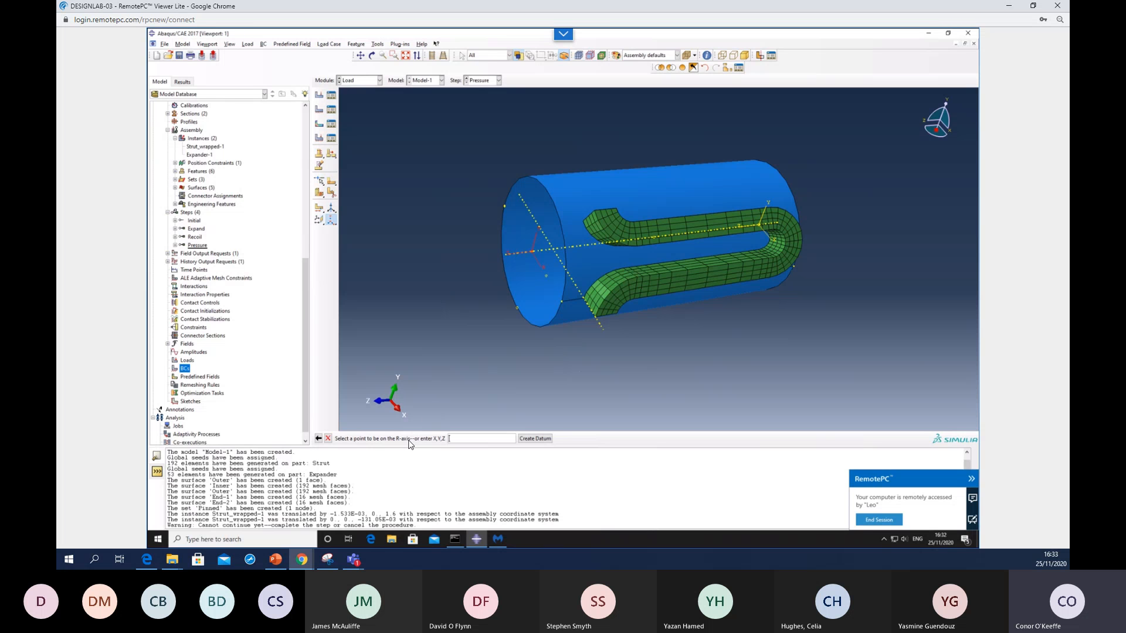
left_click(547, 276)
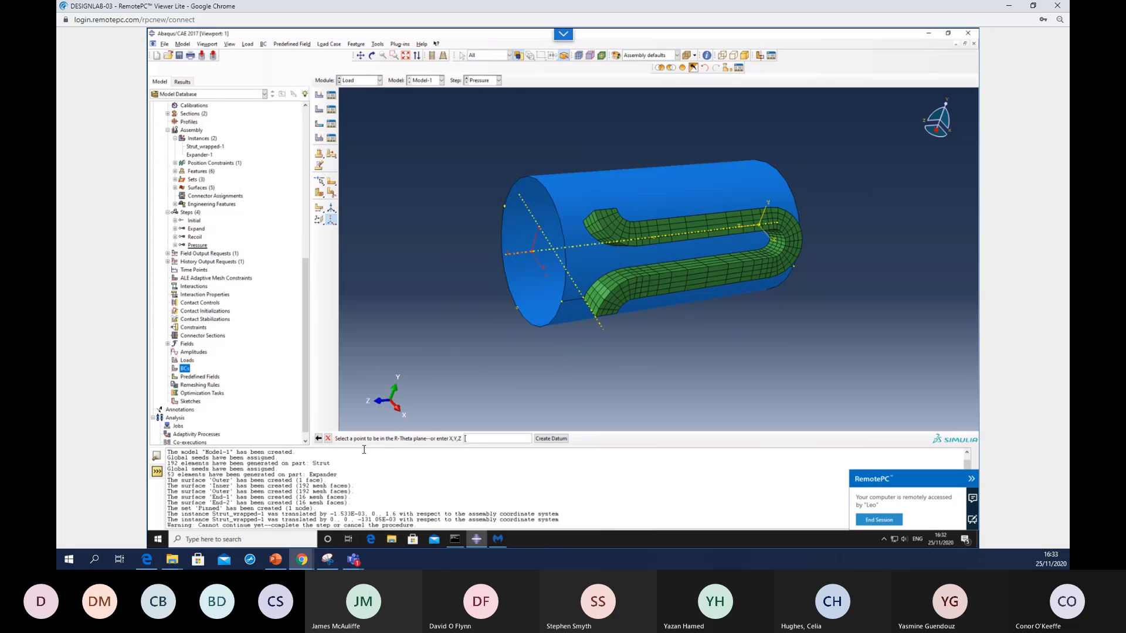
left_click(516, 308)
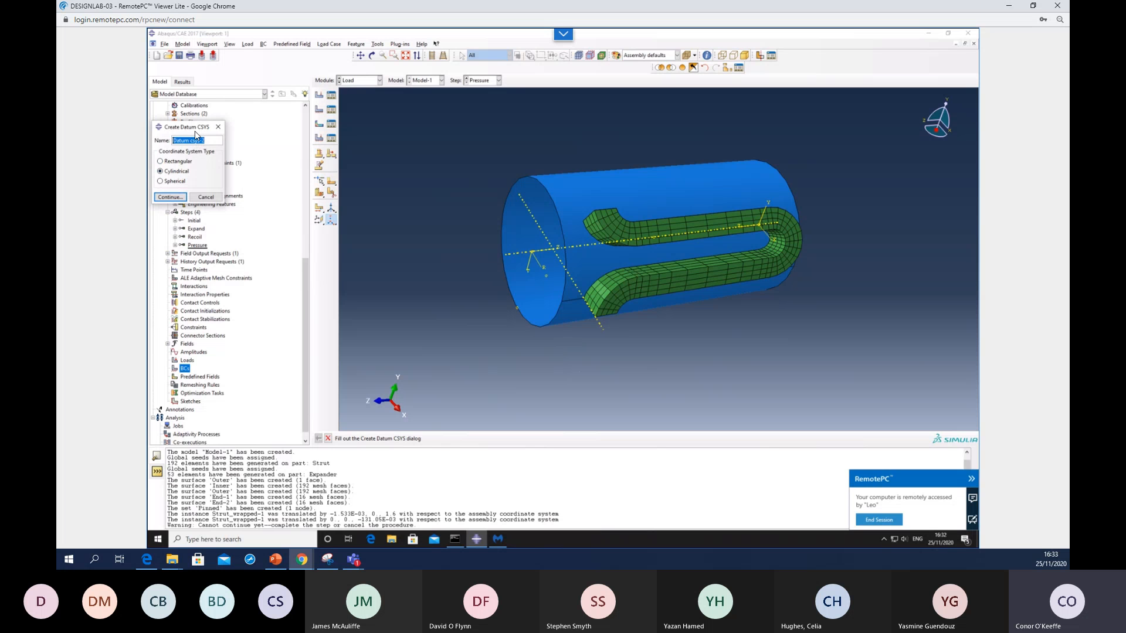
- Create a rectangular datum coordinate system with its origin at the expander's central datum point, keeping the default axis directions
left_click_drag(728, 248, 766, 218, "ctrl+alt")
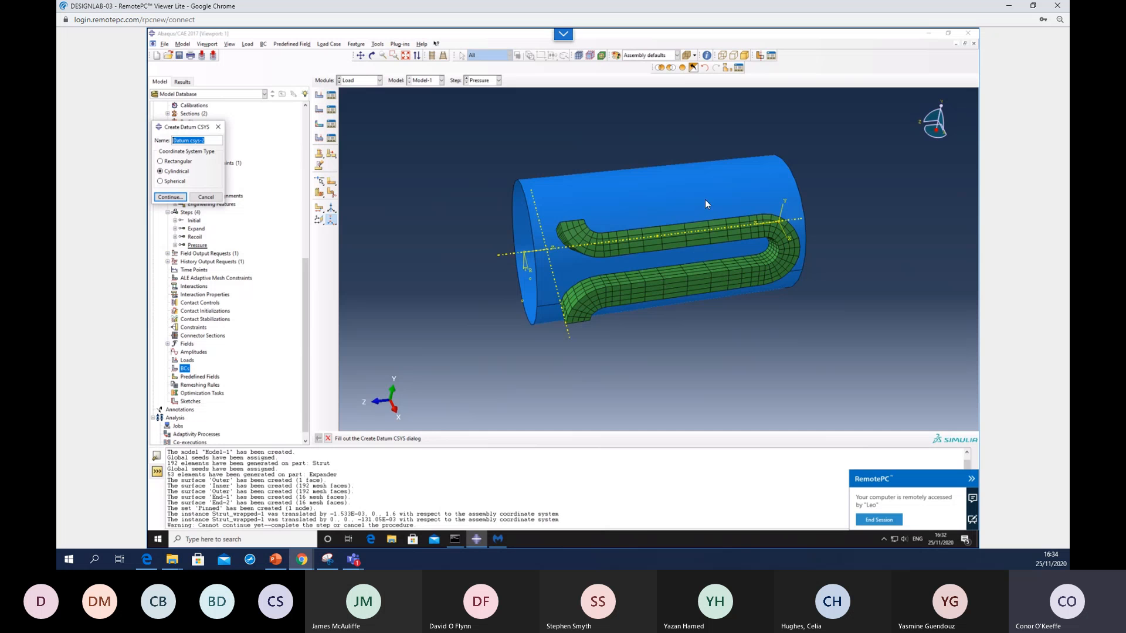
mouse_move(648, 263)
left_mouse_down("ctrl+alt")
mouse_move(768, 228)
mouse_move(736, 228)
mouse_move(765, 209)
left_mouse_up("ctrl+alt")
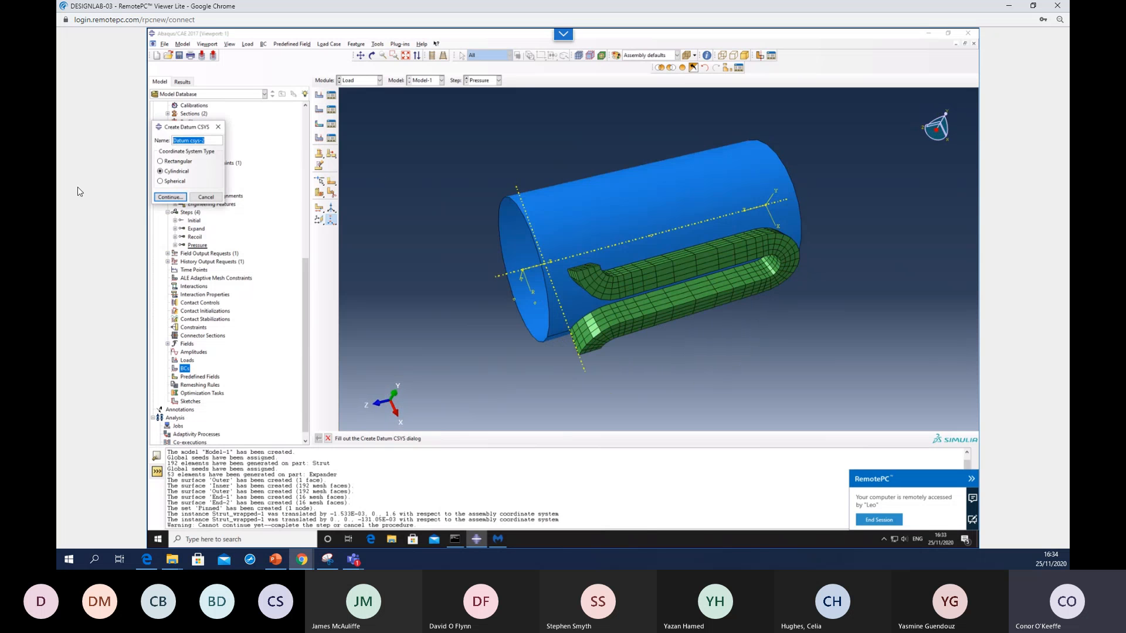
left_click(161, 162)
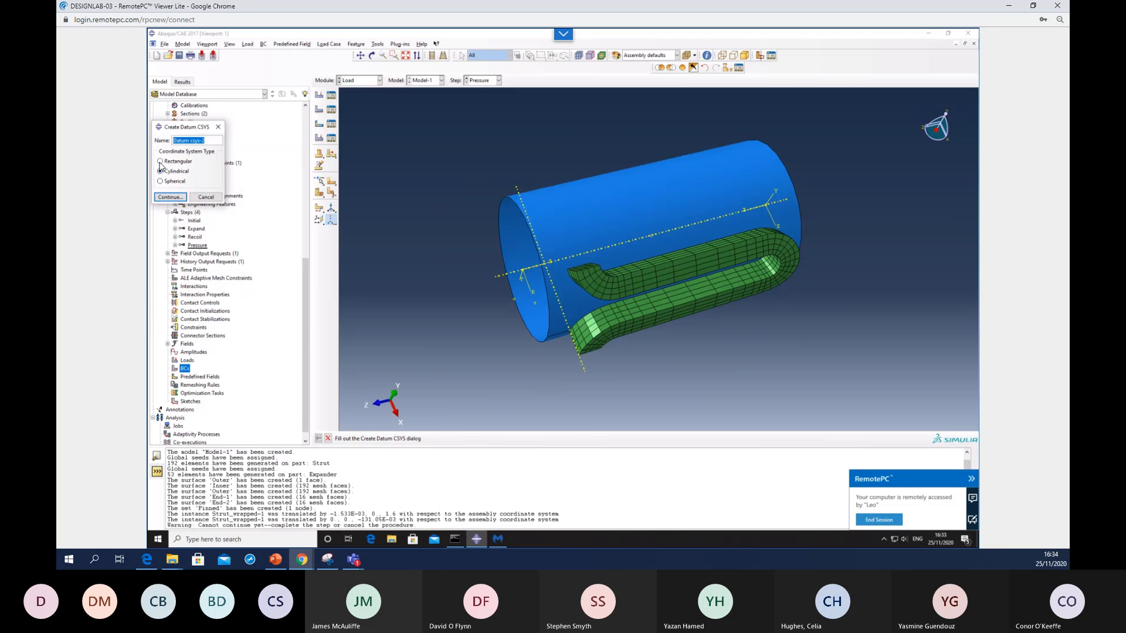
left_click(174, 197)
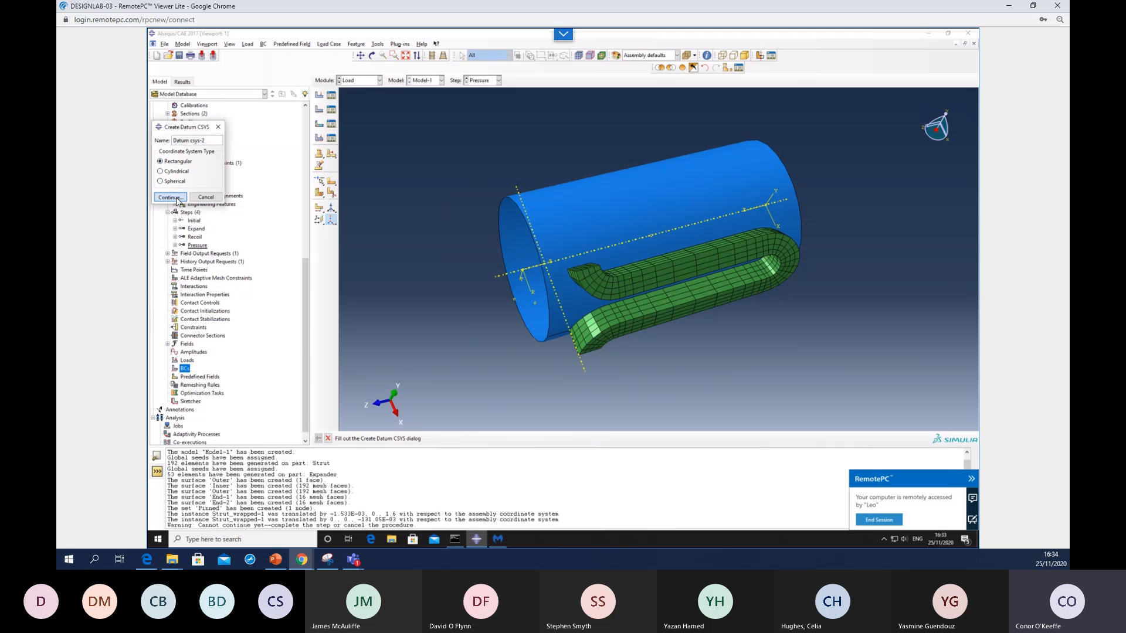
left_click(652, 236)
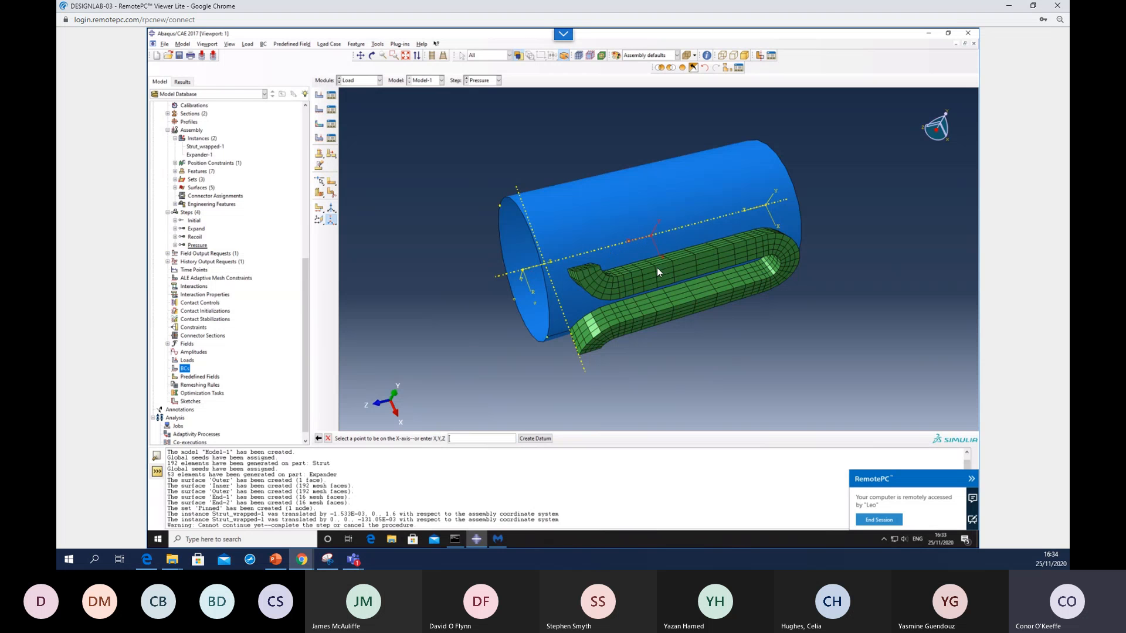
left_click(535, 439)
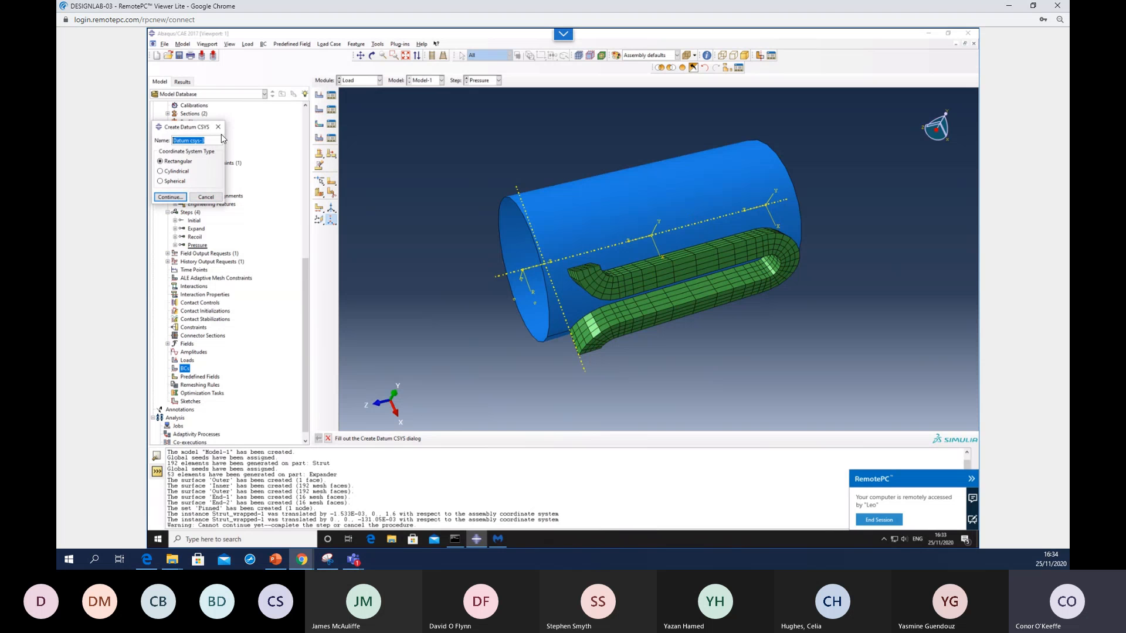
left_click(218, 127)
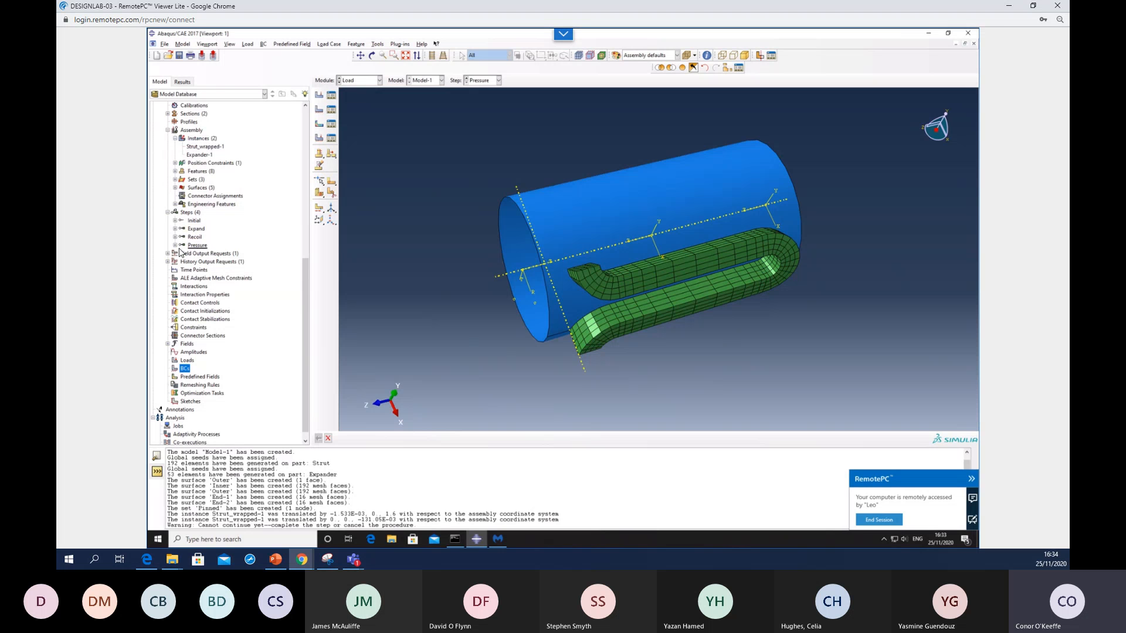
- Delete the assembly's datum coordinate system Datum csys-1 near the strut's curved bend
left_click(175, 180)
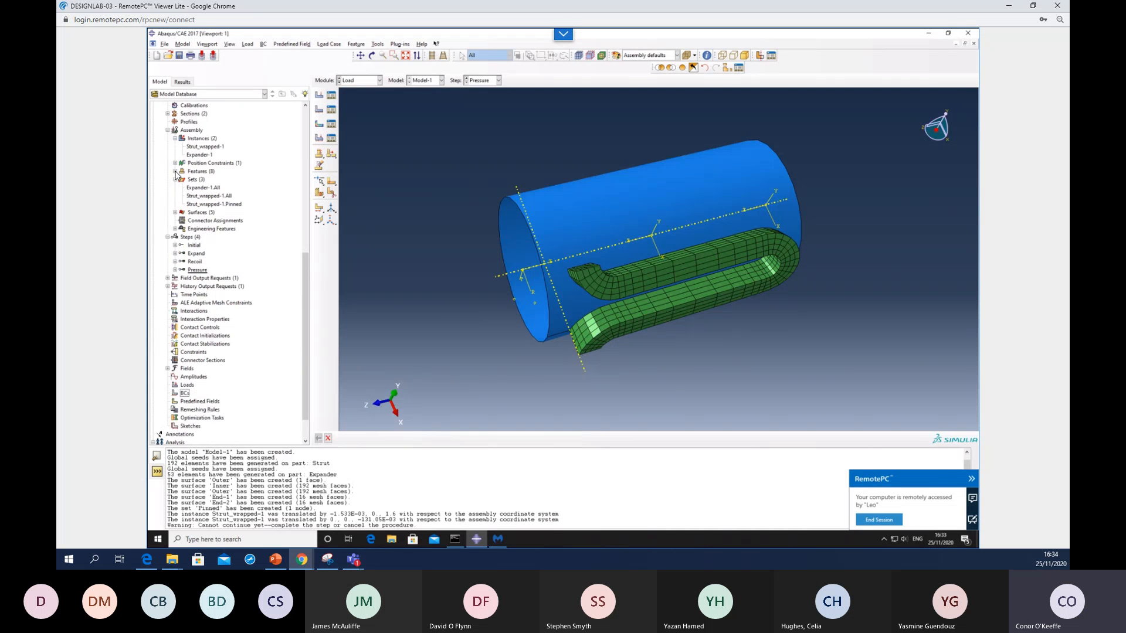
left_click(174, 171)
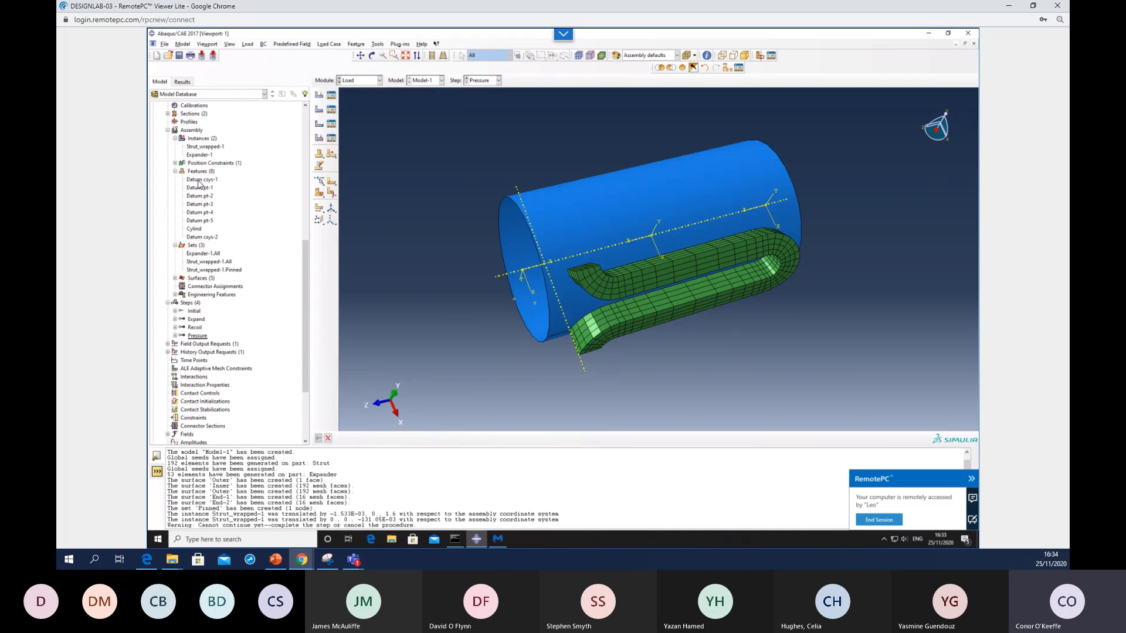
left_click(199, 181)
key("Delete")
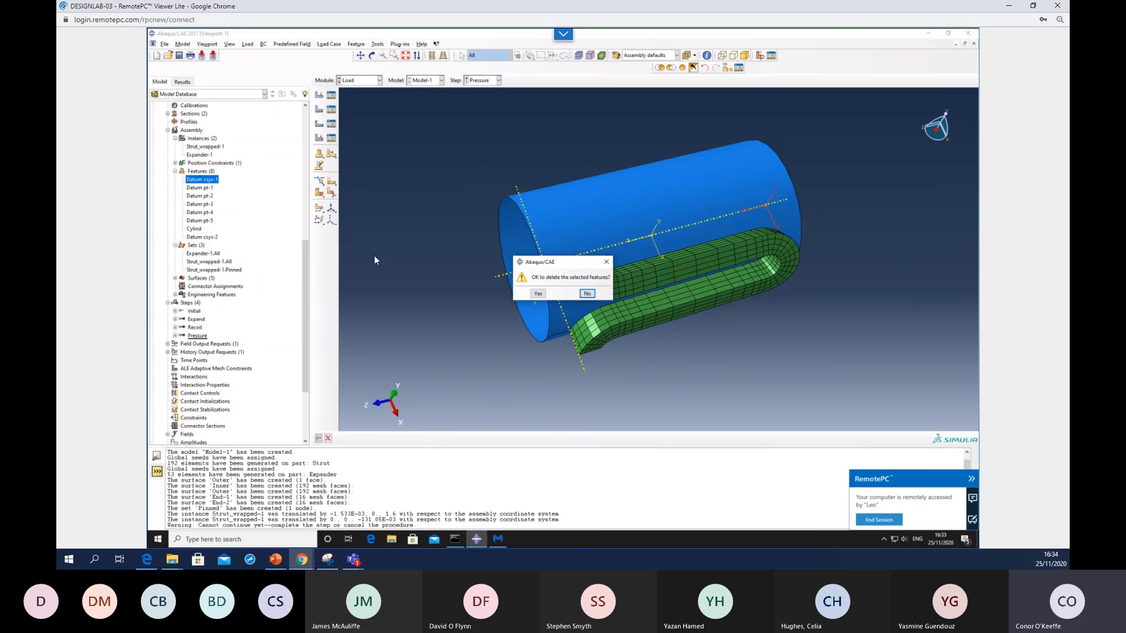
left_click(538, 293)
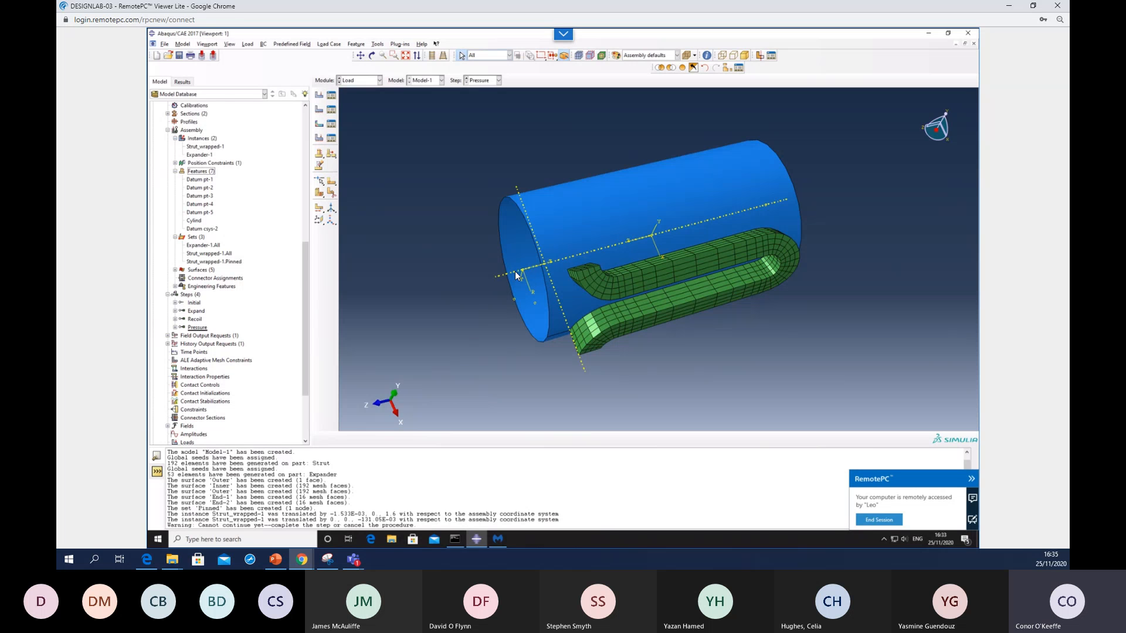
- Create a Displacement/Rotation boundary condition named Expand in the Expand step, applied to the set Expander-1.All
mouse_move(176, 310)
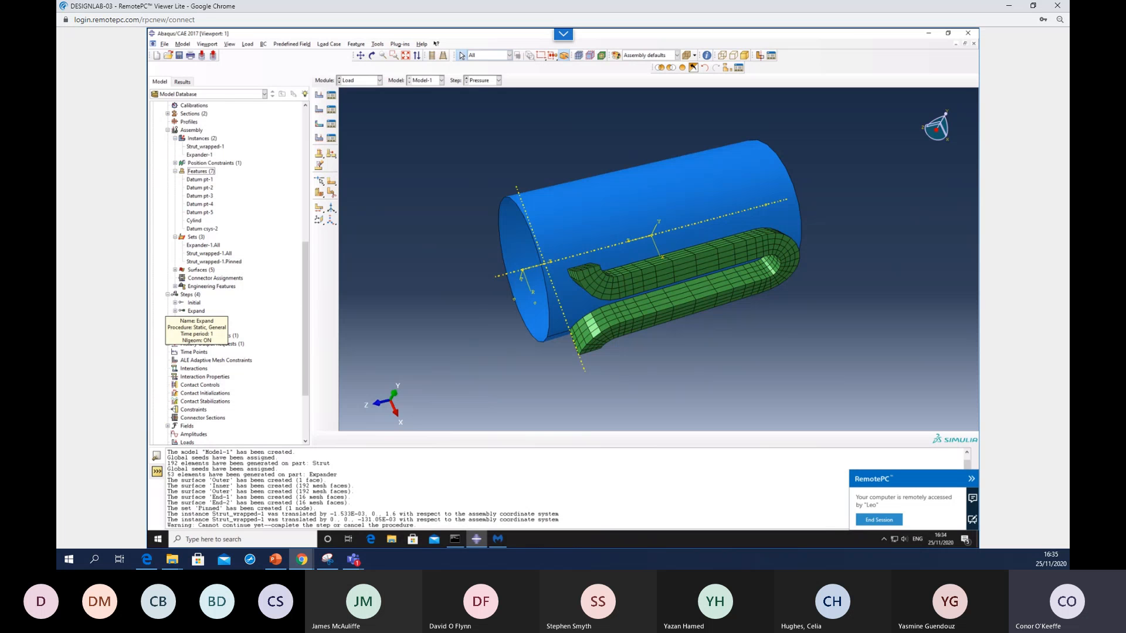
left_click(318, 109)
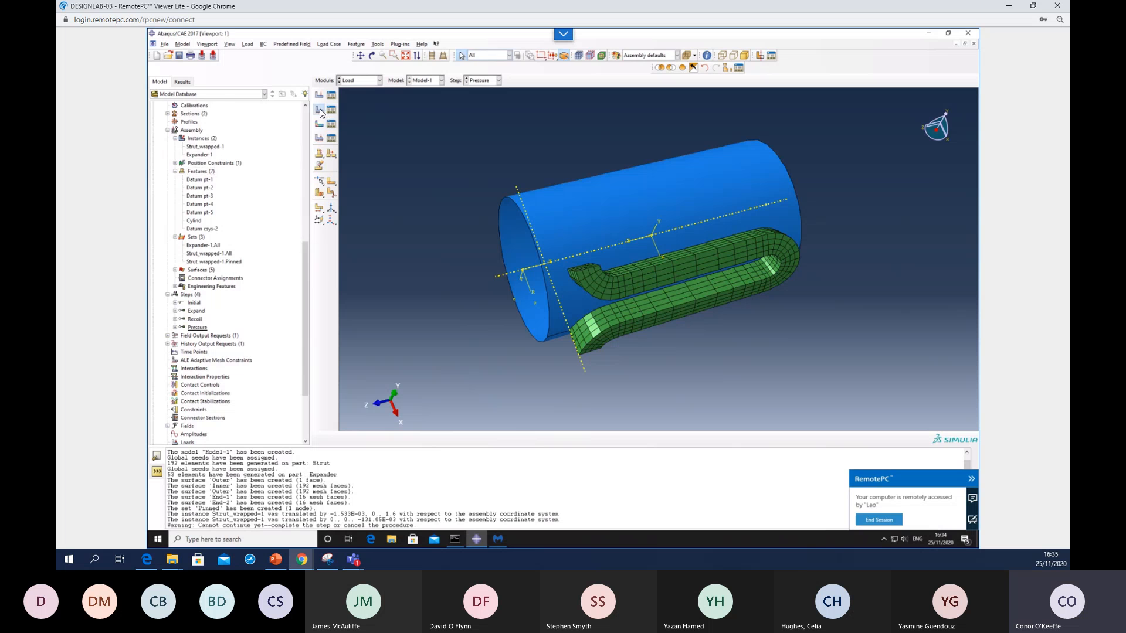
type("Expand")
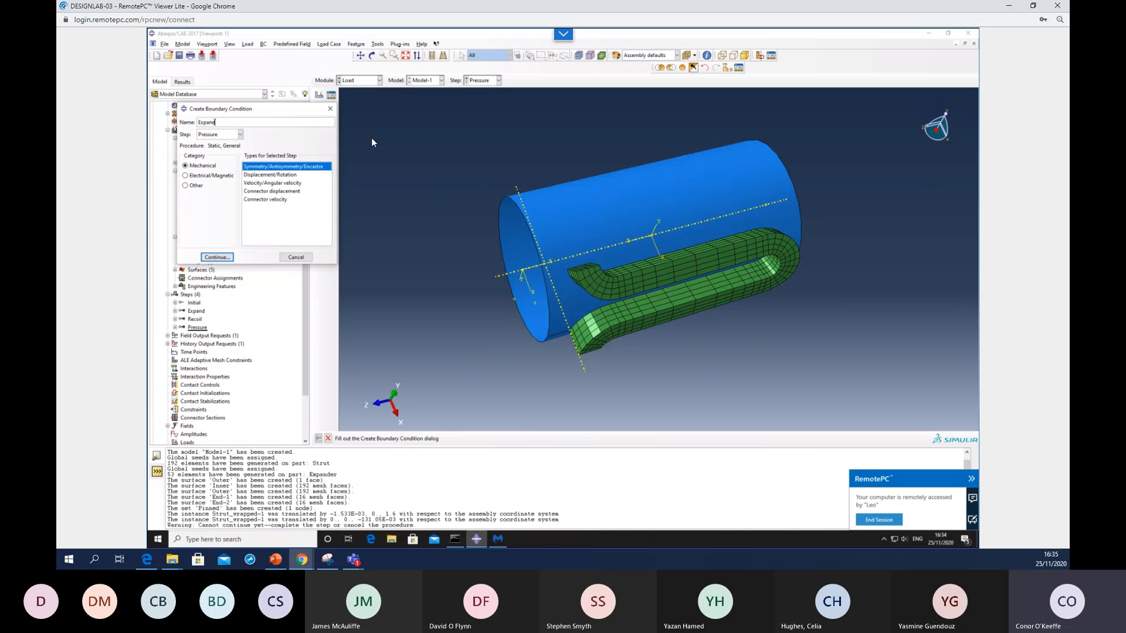
left_click(240, 134)
left_click(210, 154)
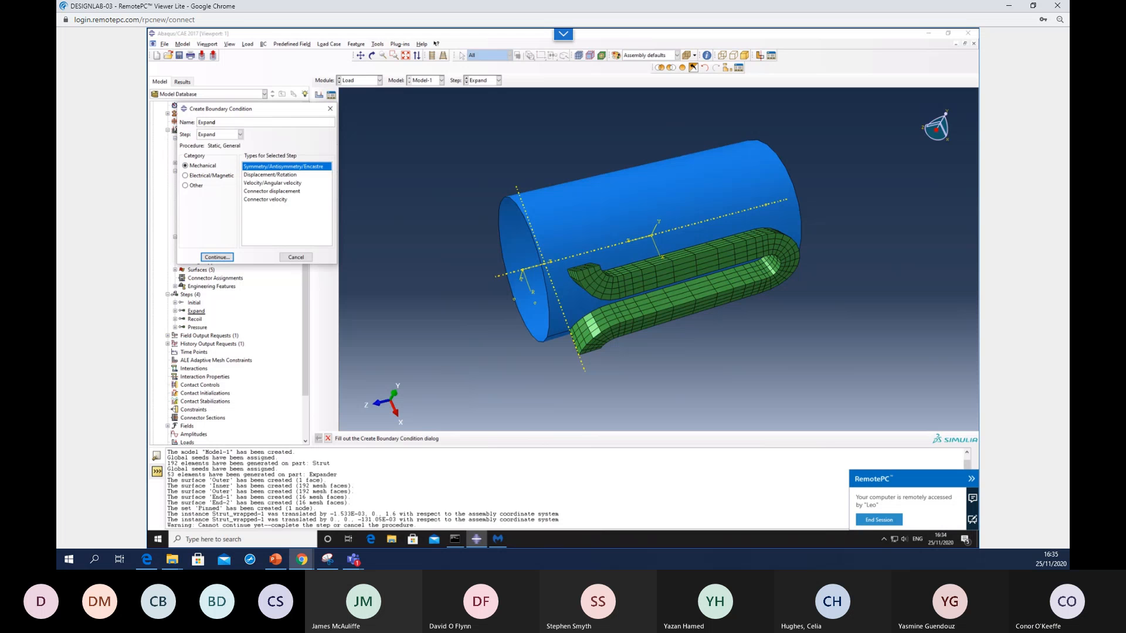
left_click(270, 176)
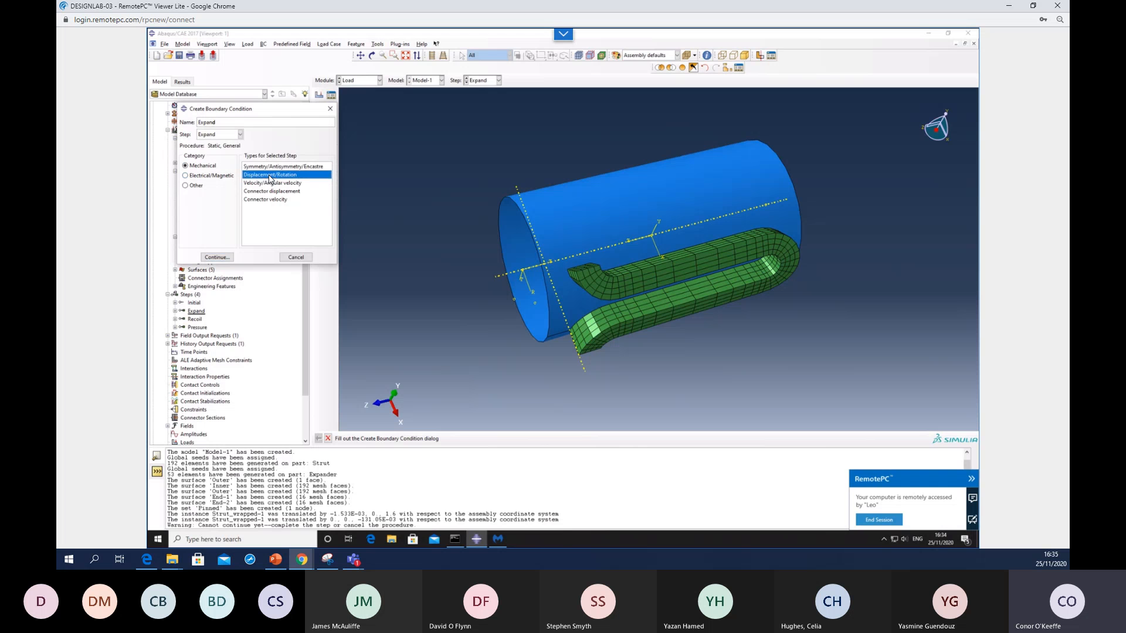
left_click(222, 260)
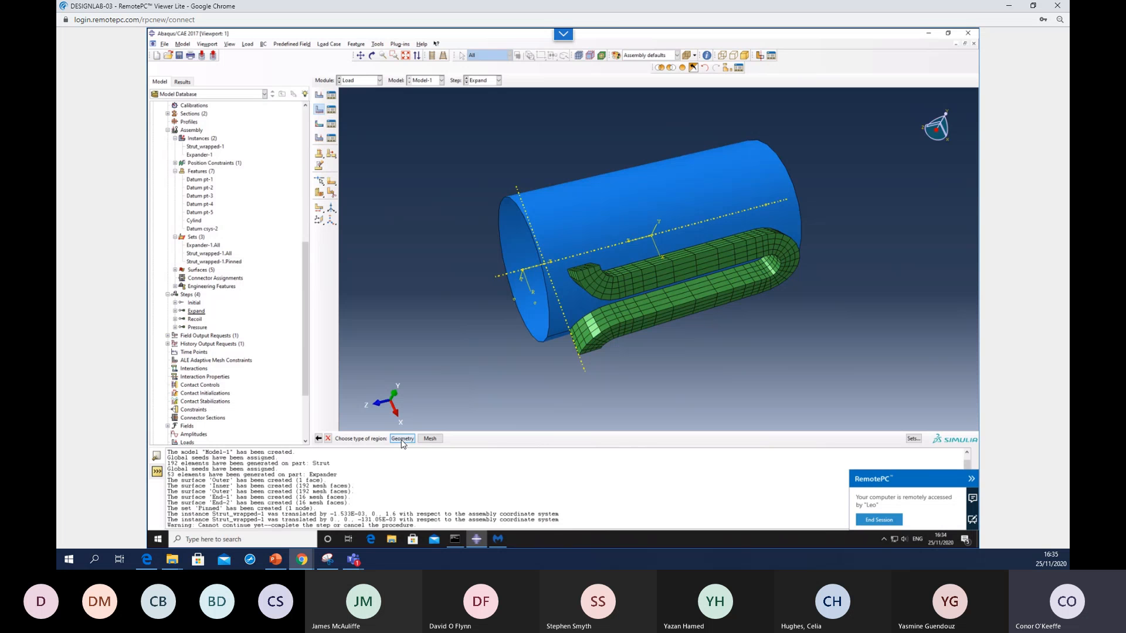
left_click(912, 438)
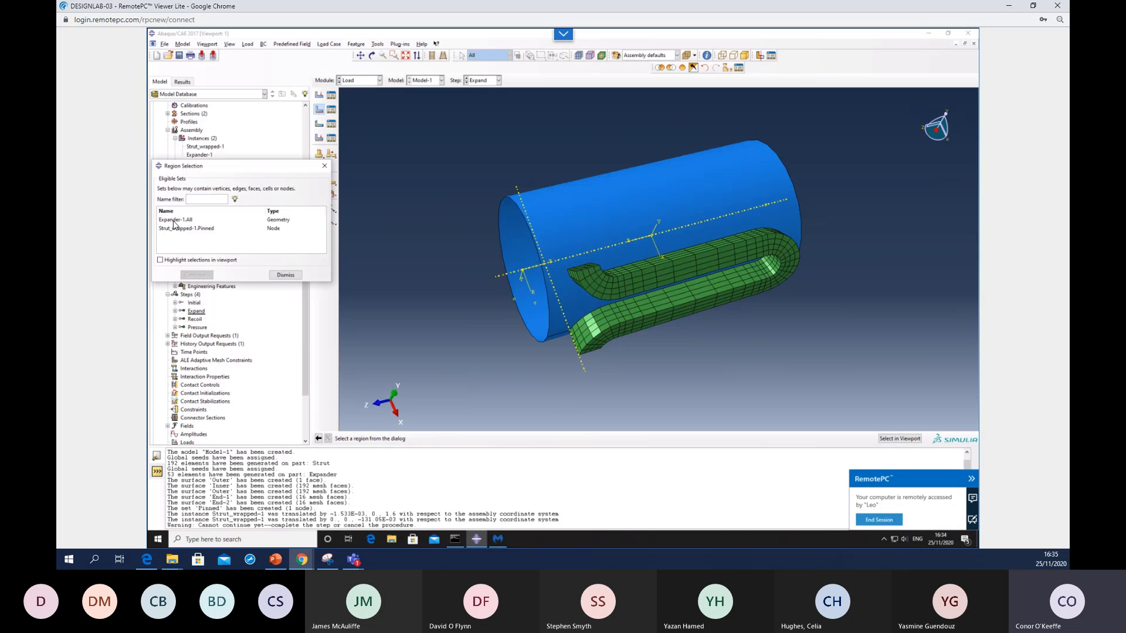
left_click(174, 221)
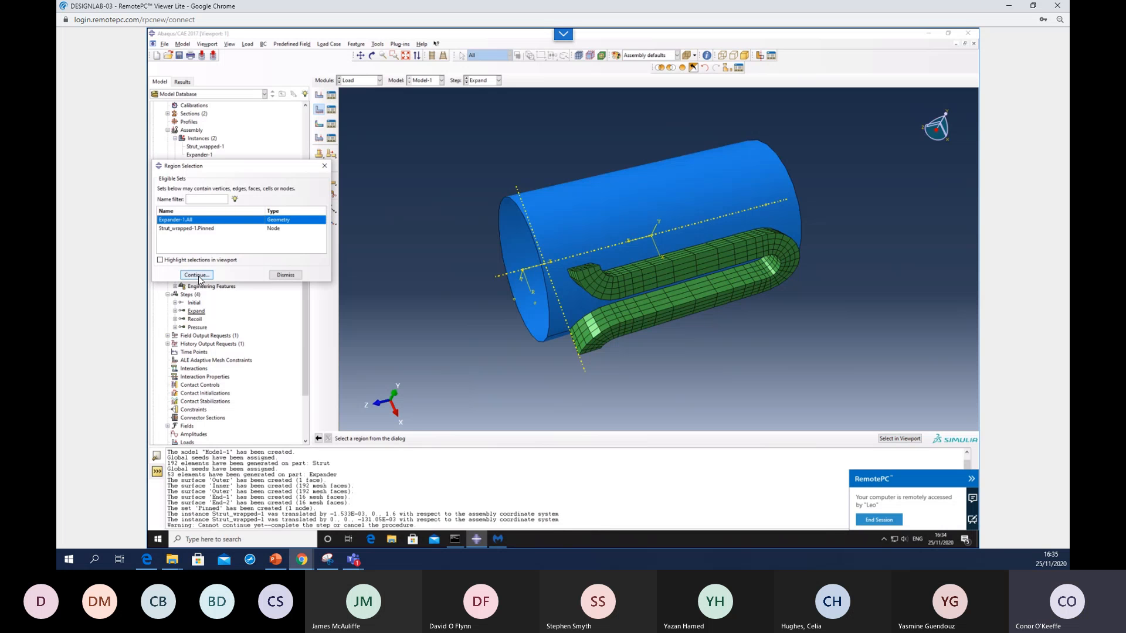
left_click(197, 275)
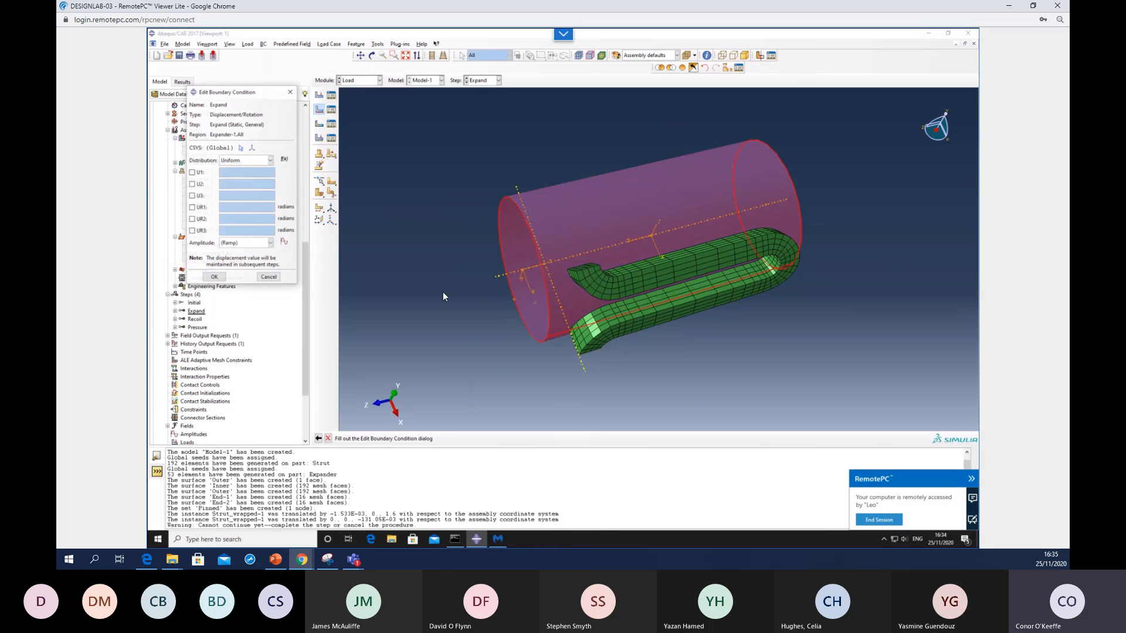
- Set the expander's U1 displacement to 1.5 and constrain U2, U3, UR1, UR2 and UR3 to 0
left_click(192, 173)
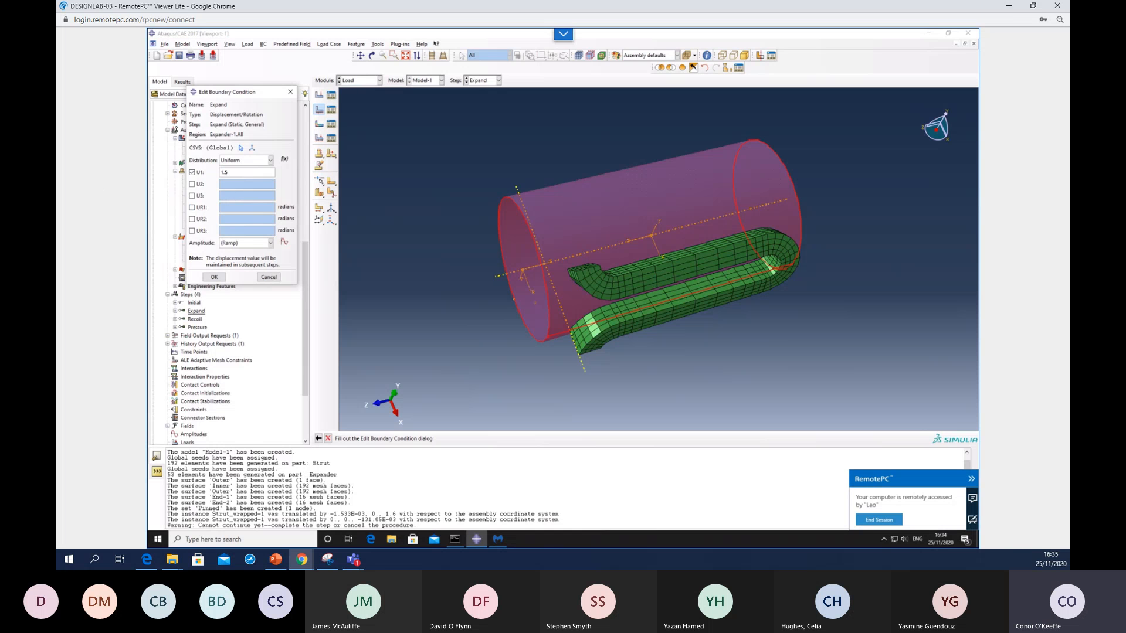
left_click(192, 185)
left_click(192, 196)
left_click(191, 207)
left_click(192, 219)
left_click(192, 231)
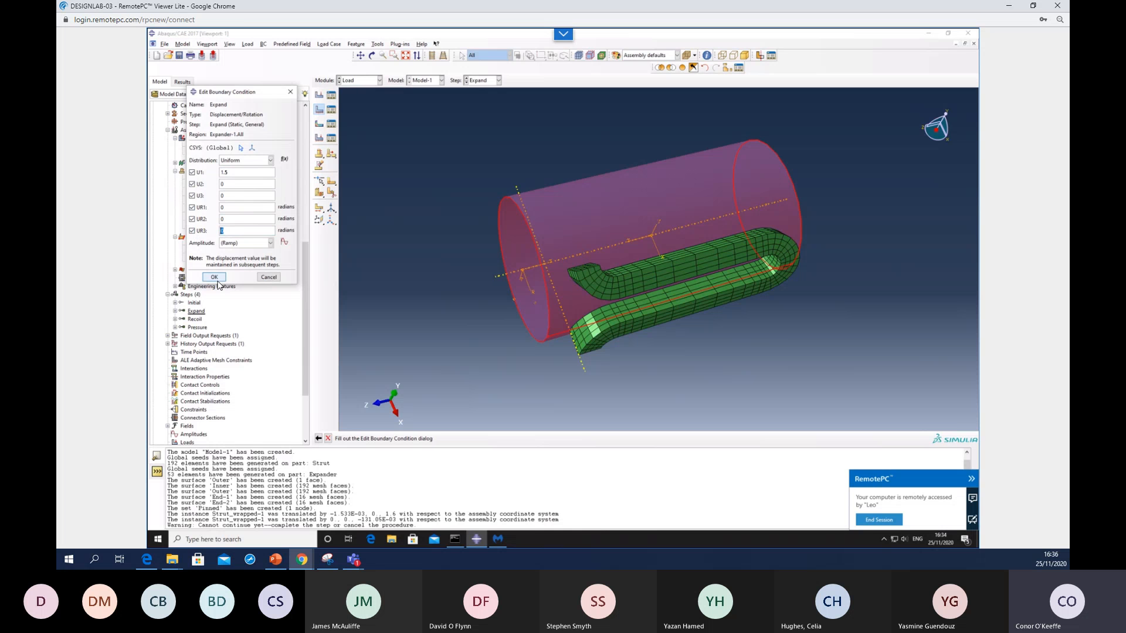
- Assign the Cylind coordinate system to the Expand boundary condition and accept its definition
left_click(241, 149)
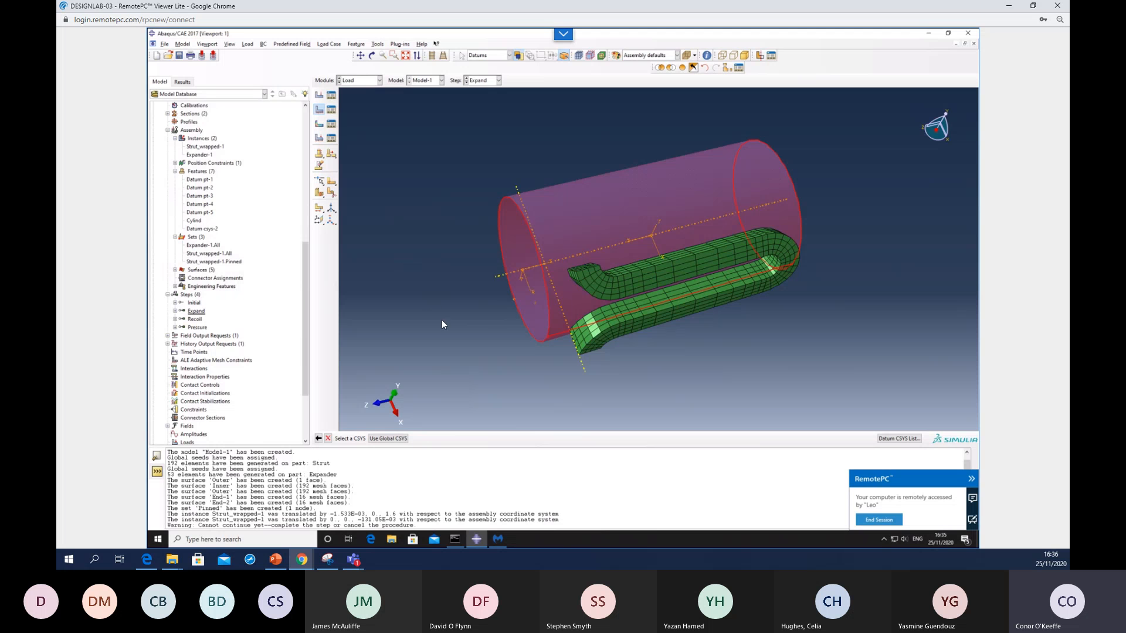
left_click(899, 438)
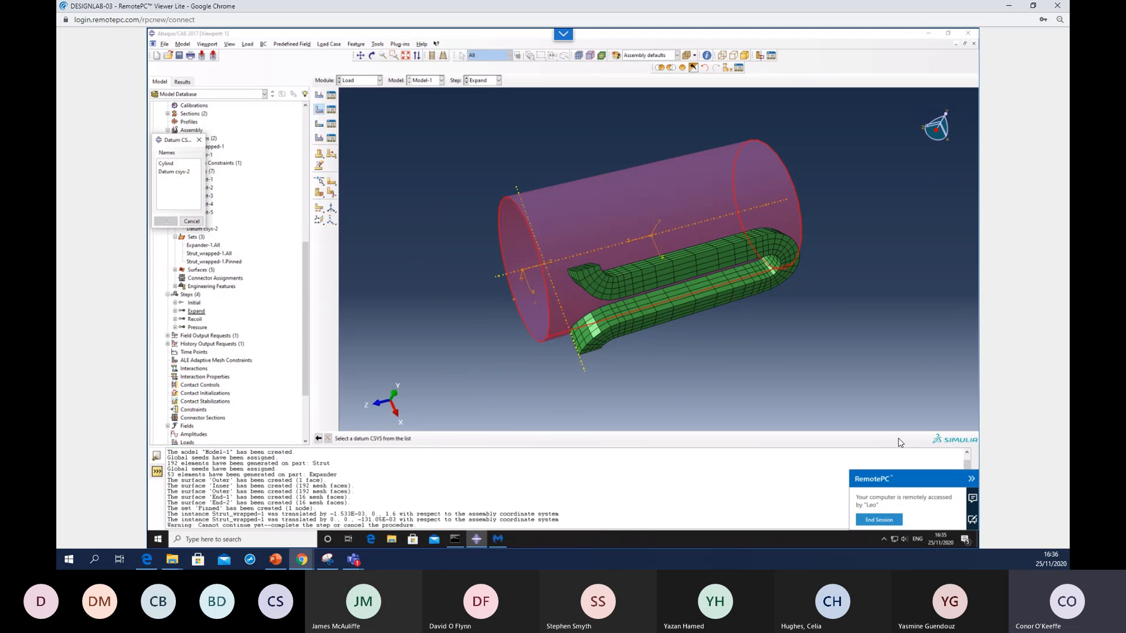
left_click(170, 164)
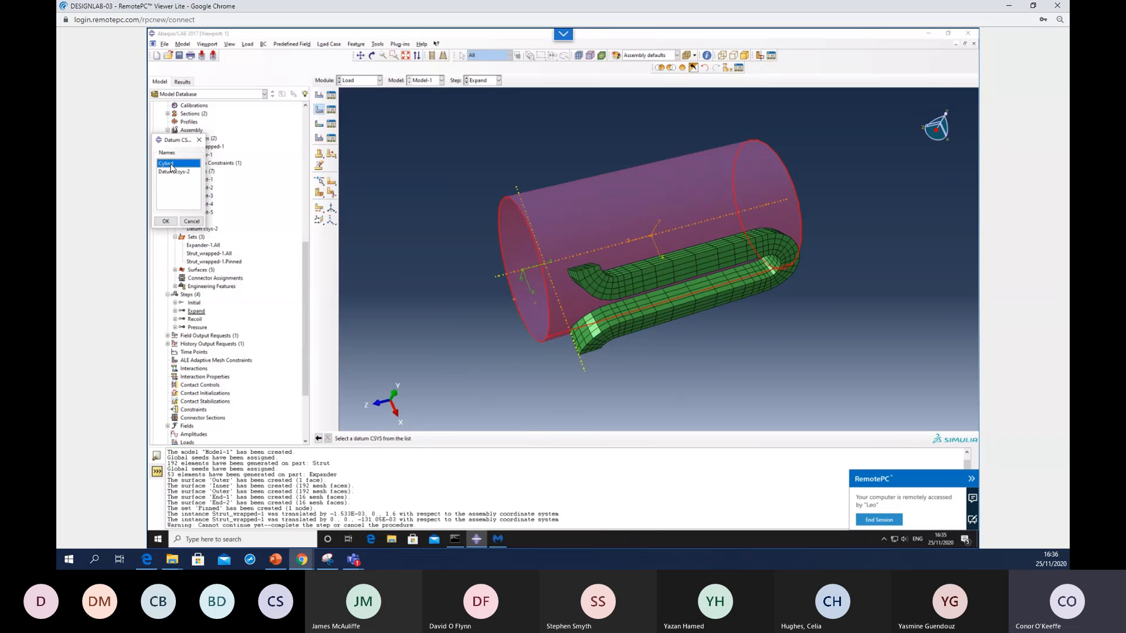
left_click(165, 221)
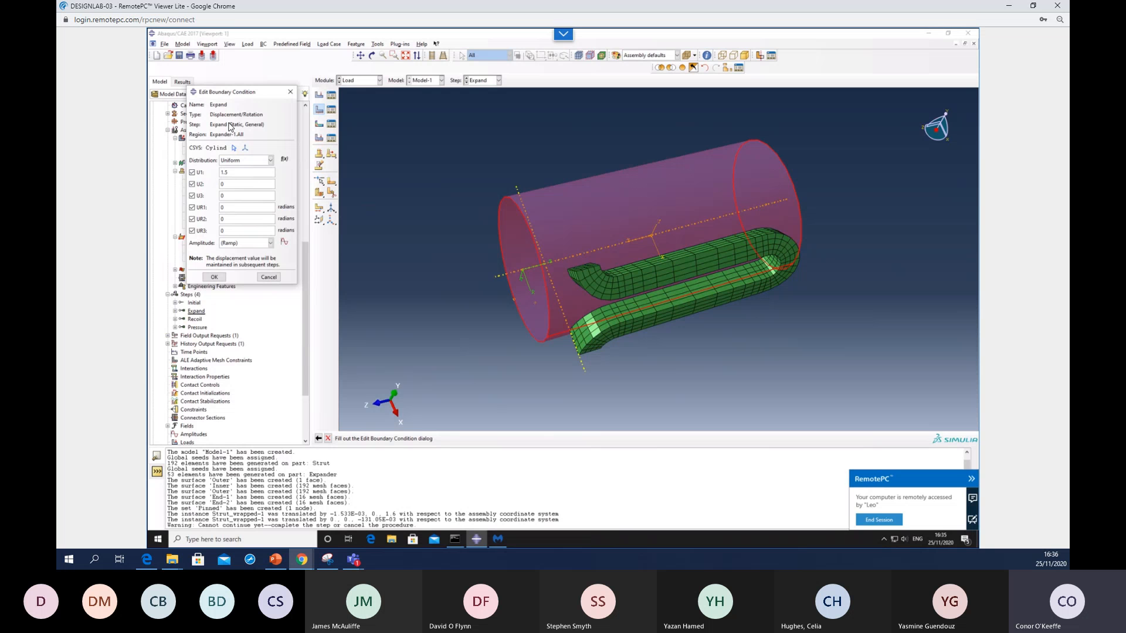
left_click(215, 276)
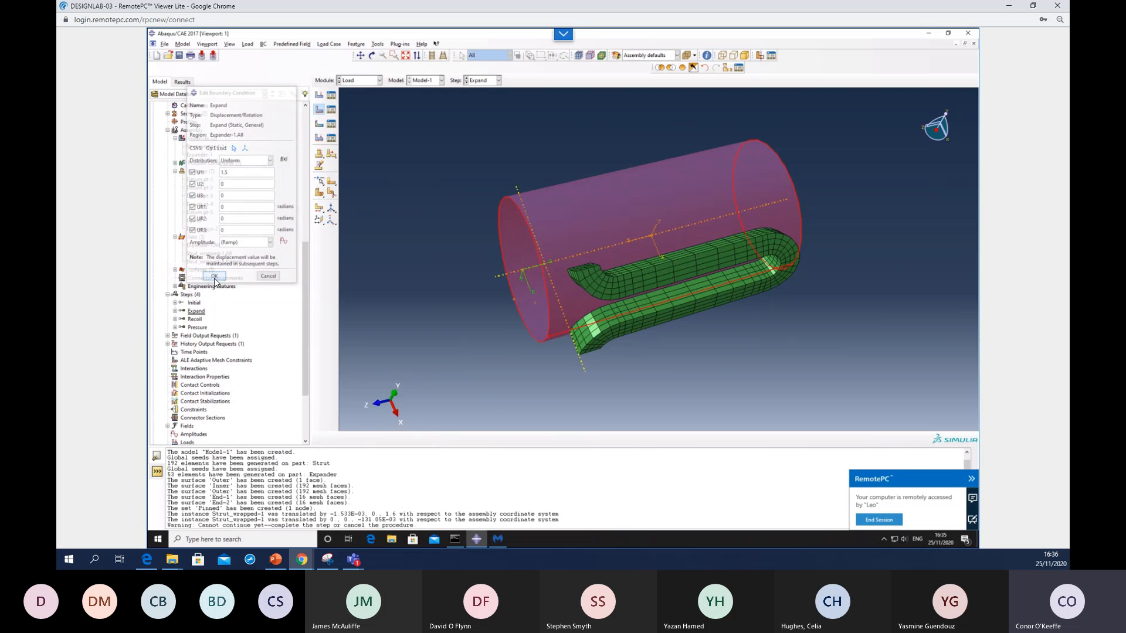
- Create a Displacement/Rotation boundary condition named Pinned in the Expand step on the set Strut_wrapped-1.Pinned, highlighting the selection in the viewport
left_click_drag(554, 239, 660, 222, "ctrl+alt")
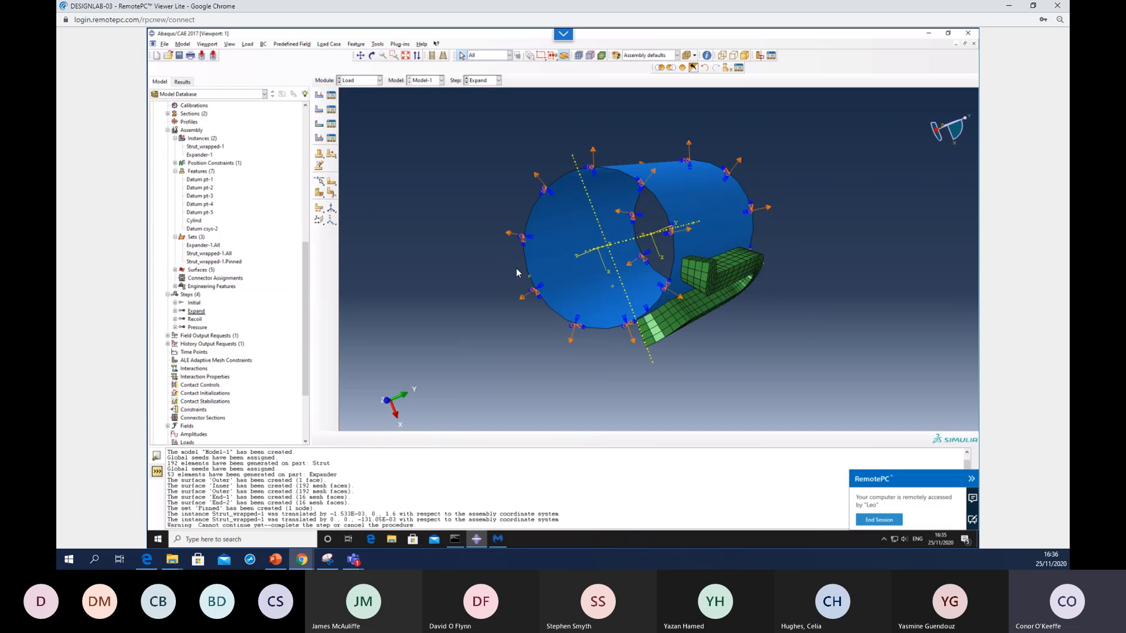
mouse_move(516, 273)
left_mouse_down("ctrl+alt")
mouse_move(765, 233)
mouse_move(779, 209)
left_mouse_up("ctrl+alt")
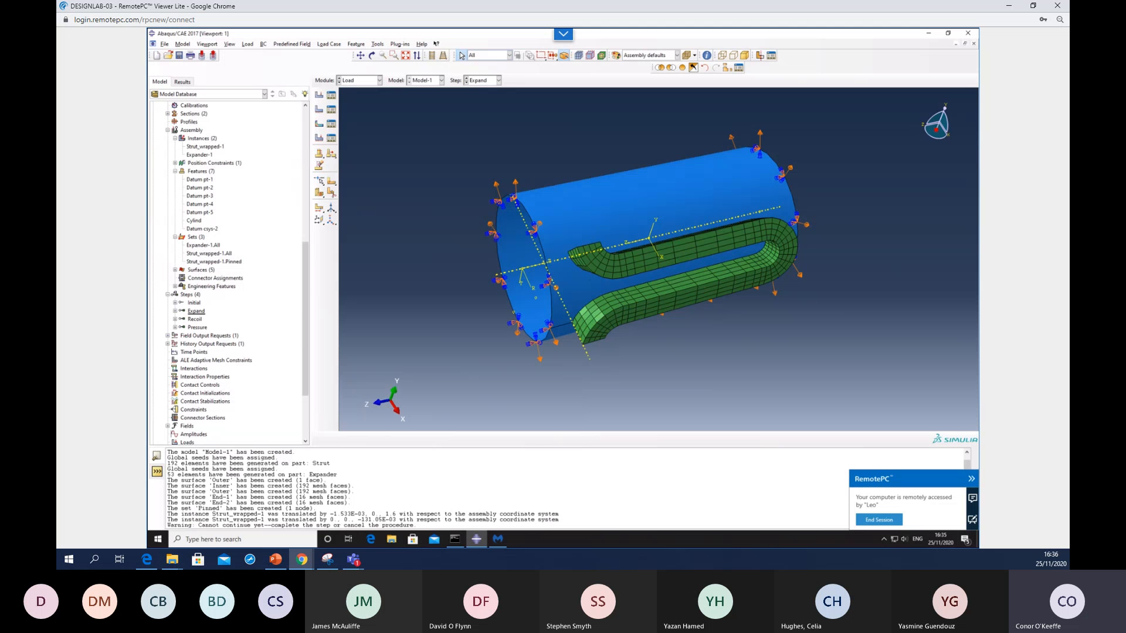
mouse_move(705, 223)
left_mouse_down("ctrl+alt")
mouse_move(682, 170)
mouse_move(682, 137)
left_mouse_up("ctrl+alt")
left_click_drag(645, 217, 670, 208, "ctrl+alt")
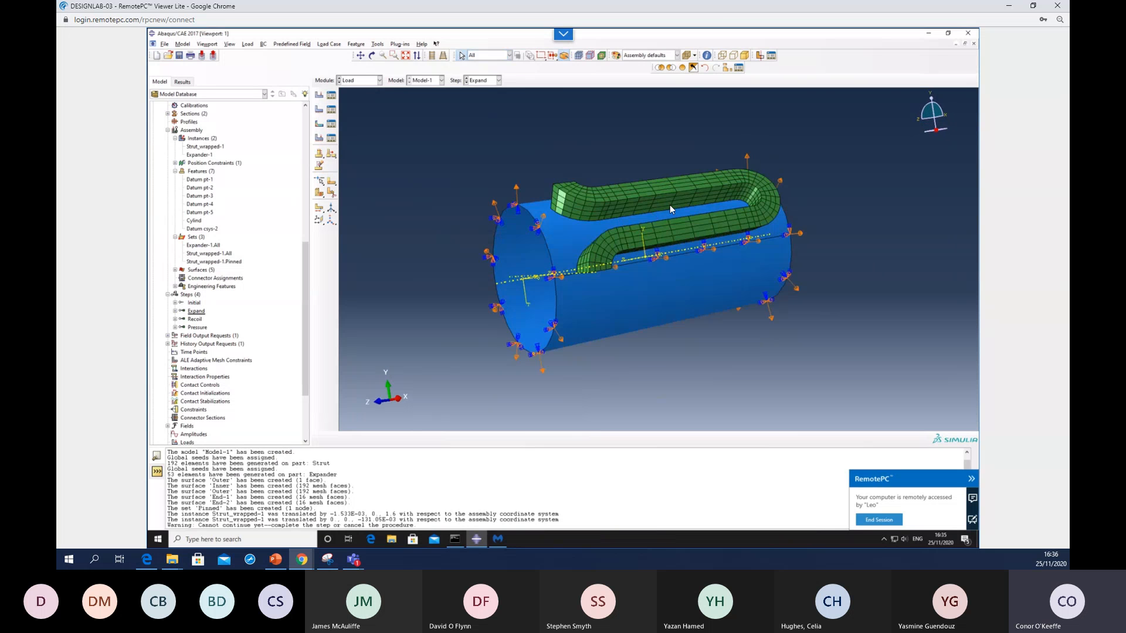
left_click(319, 111)
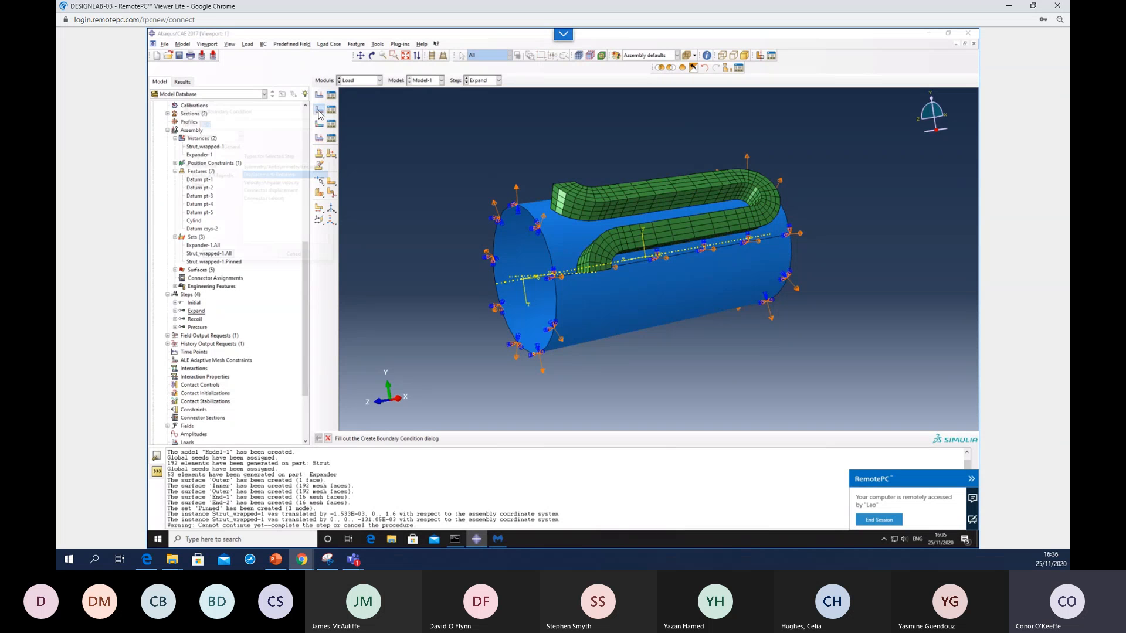
type("Pinned")
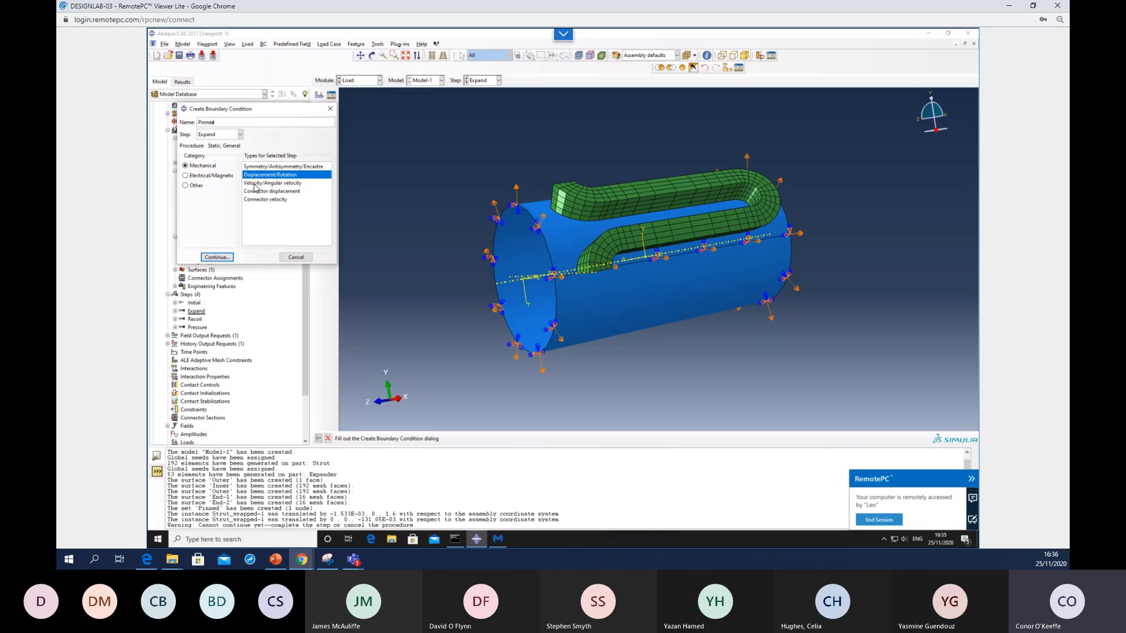
left_click(217, 257)
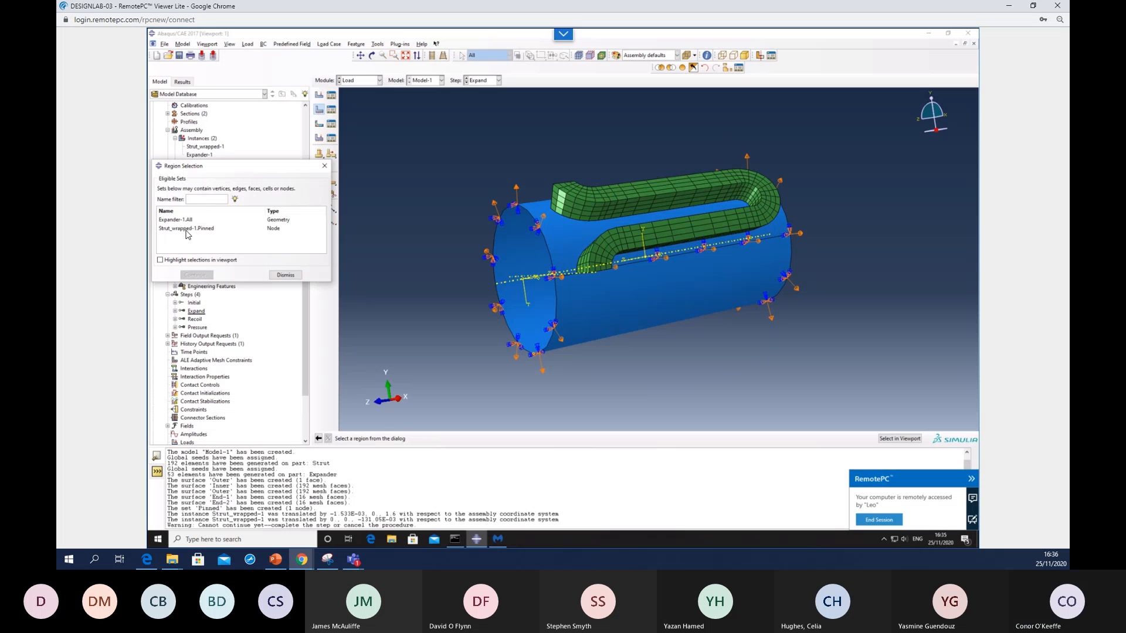
left_click(192, 228)
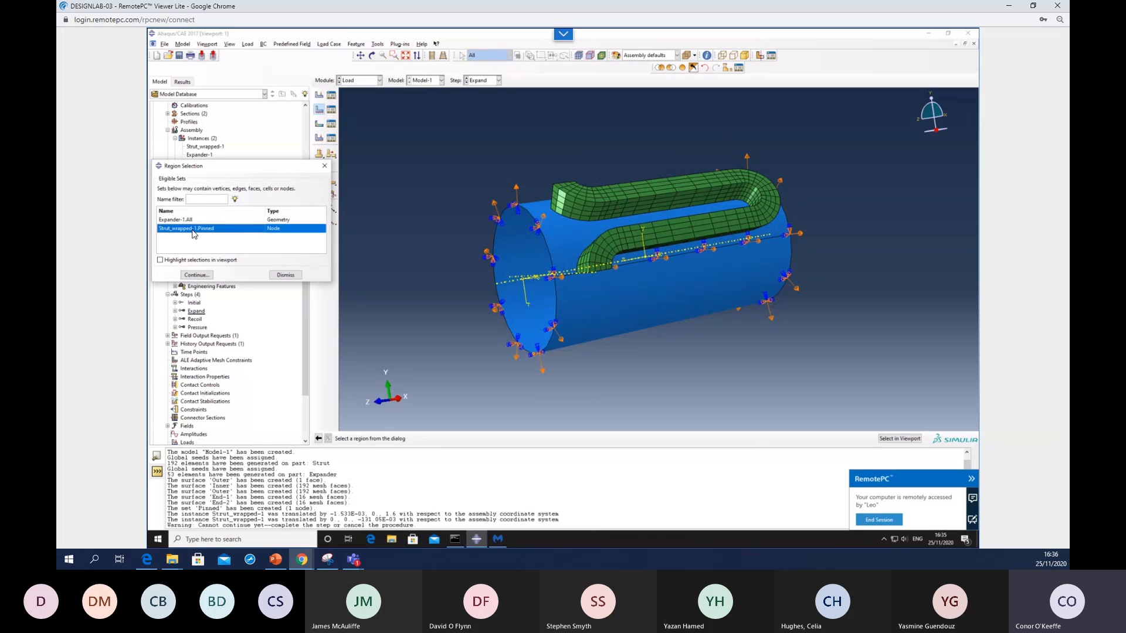
left_click(160, 260)
left_click(197, 275)
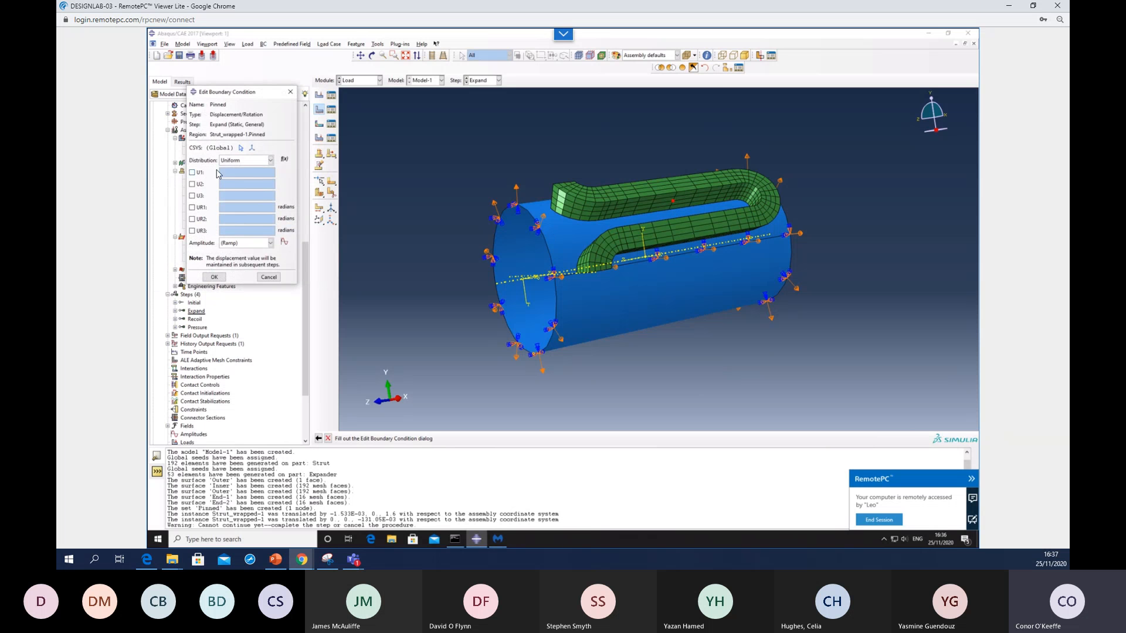
- Define the Pinned boundary condition in the Cylind coordinate system with U2 and U3 fixed at 0
left_click(240, 148)
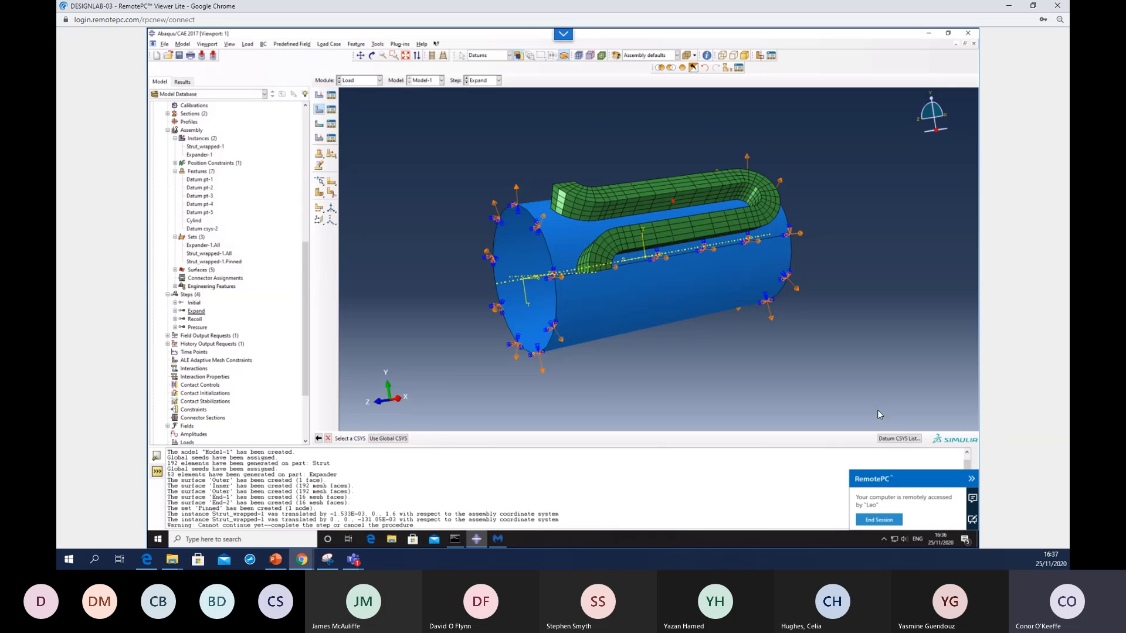
left_click(899, 438)
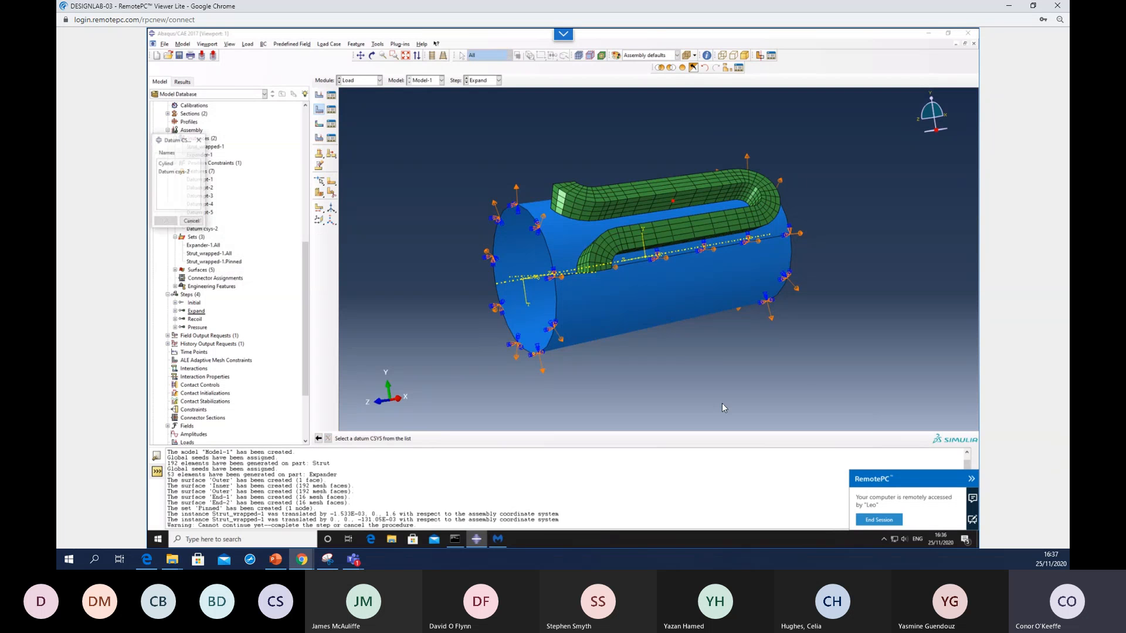
left_click(167, 164)
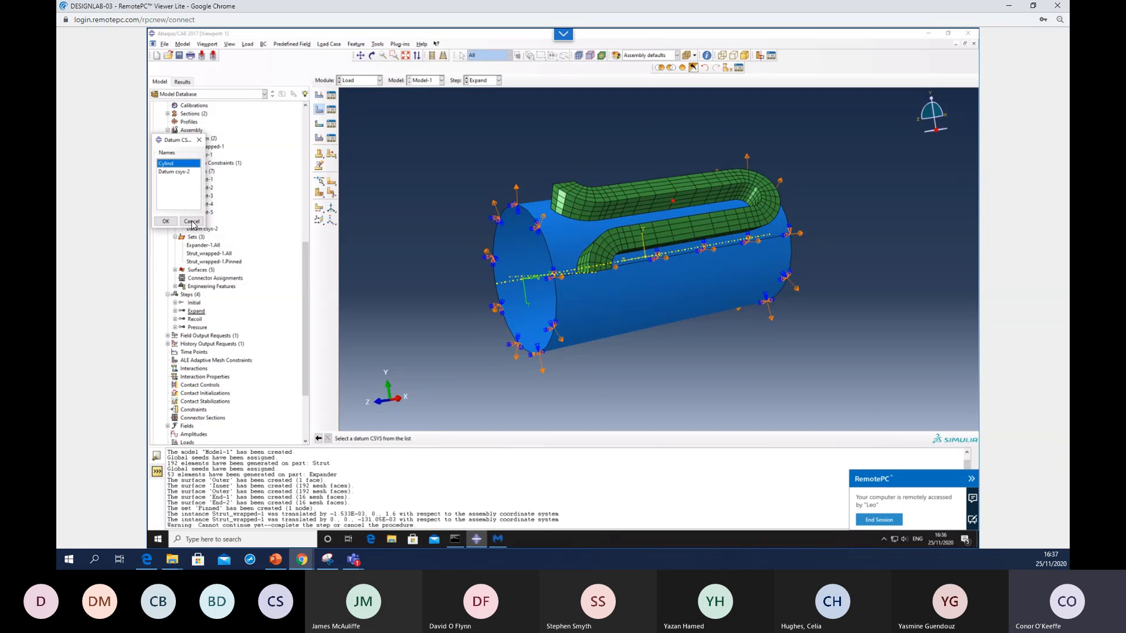
left_click(165, 221)
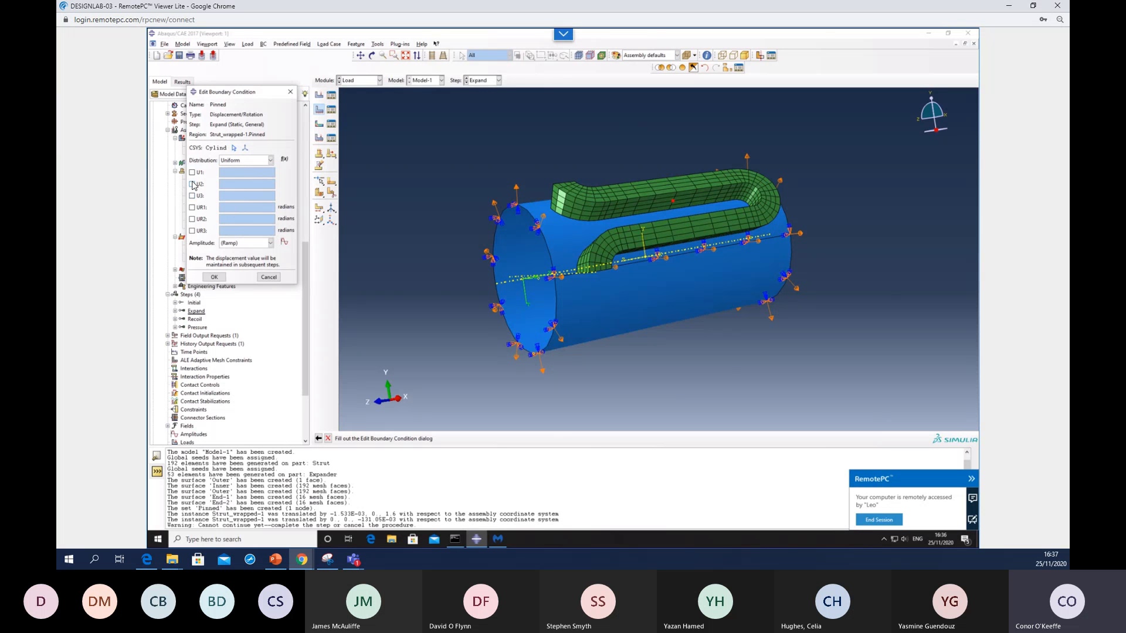
left_click(192, 184)
left_click(192, 196)
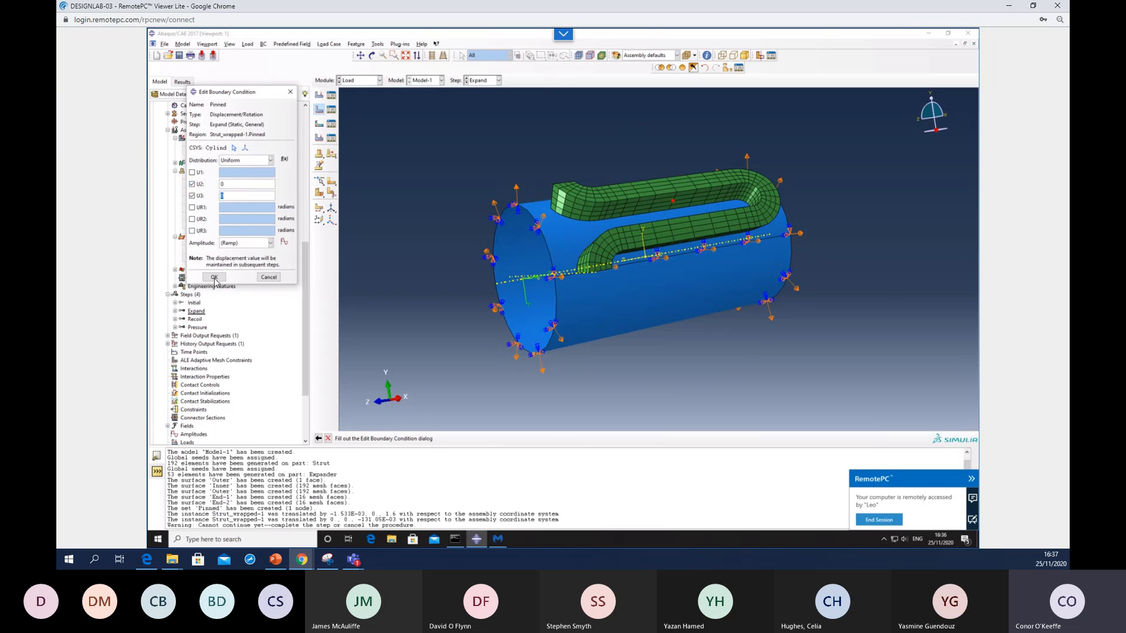
left_click(214, 278)
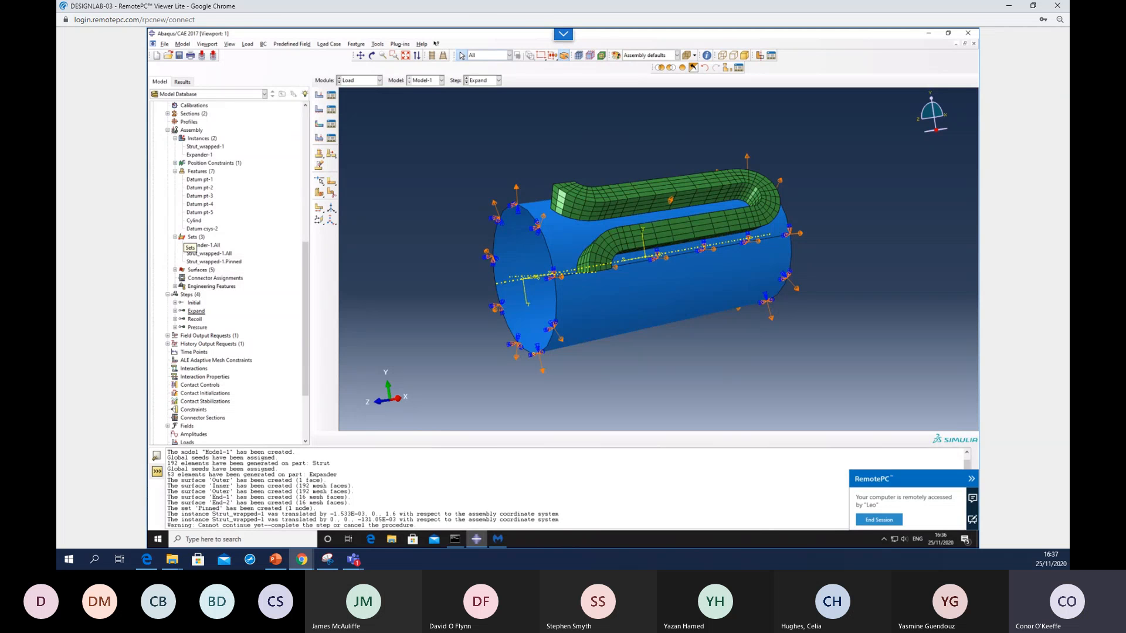
- Create a mechanical Pressure load named Pressure in the Pressure step
left_click(319, 97)
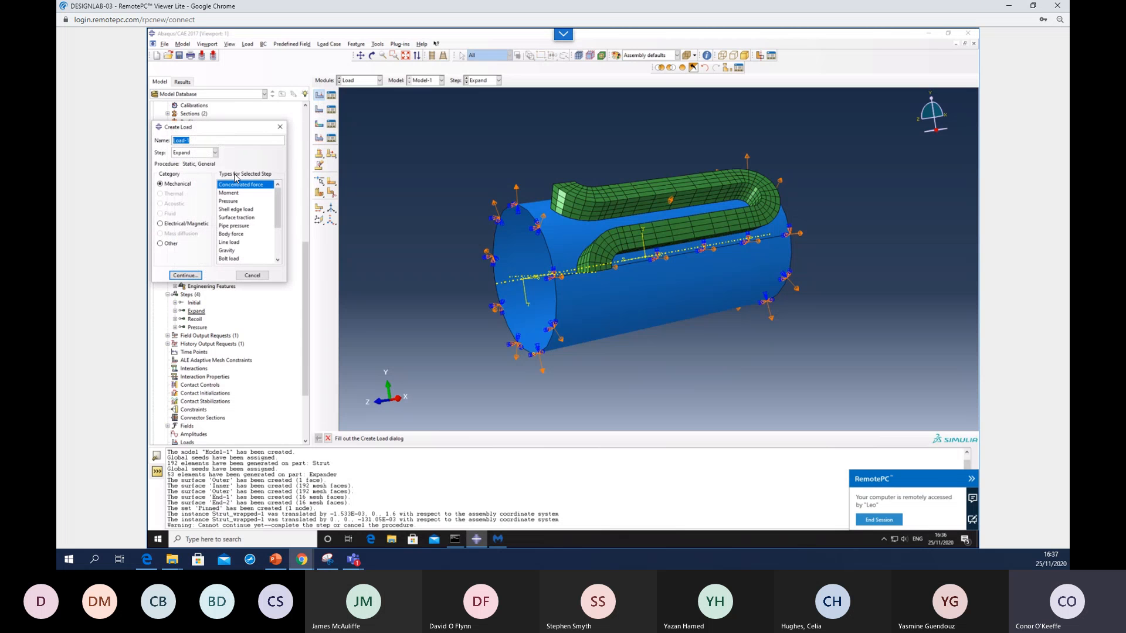
type("Pressure")
left_click(204, 153)
left_click(191, 188)
left_click(230, 201)
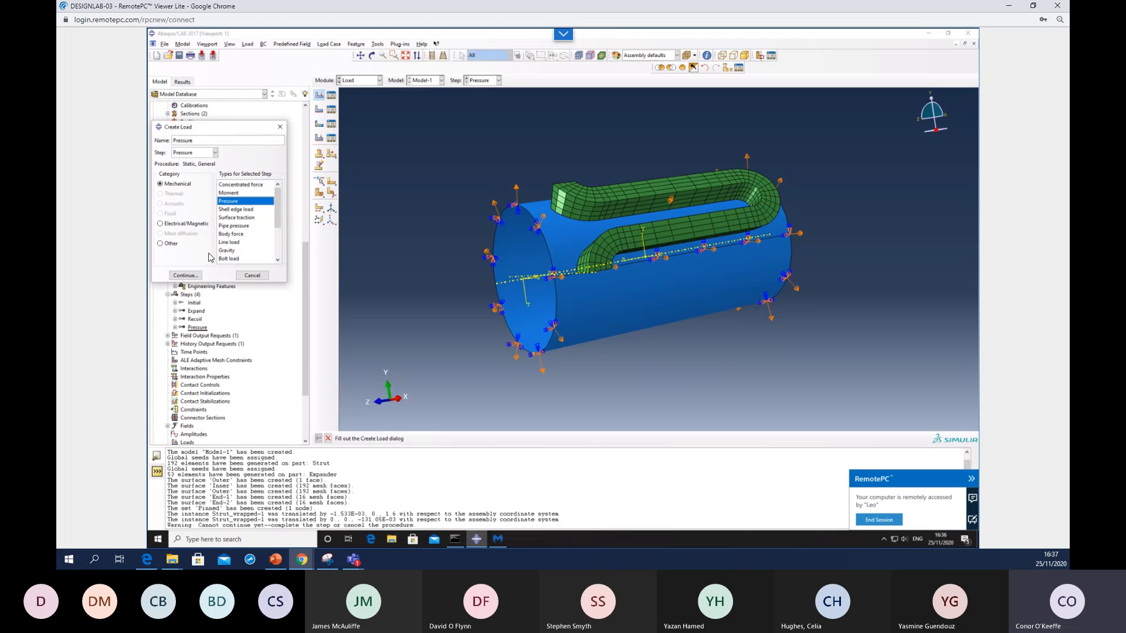
left_click(186, 276)
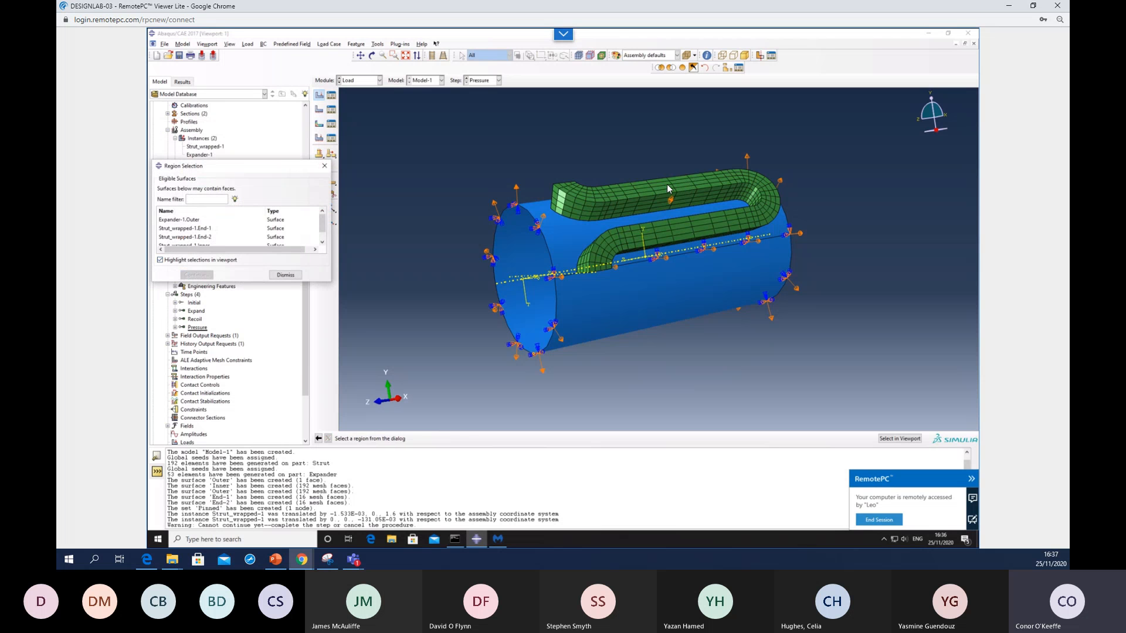
- Apply the Pressure load to the surface Strut_wrapped-1.Outer with a uniform magnitude of 0.25
scroll(218, 235, "down", 3)
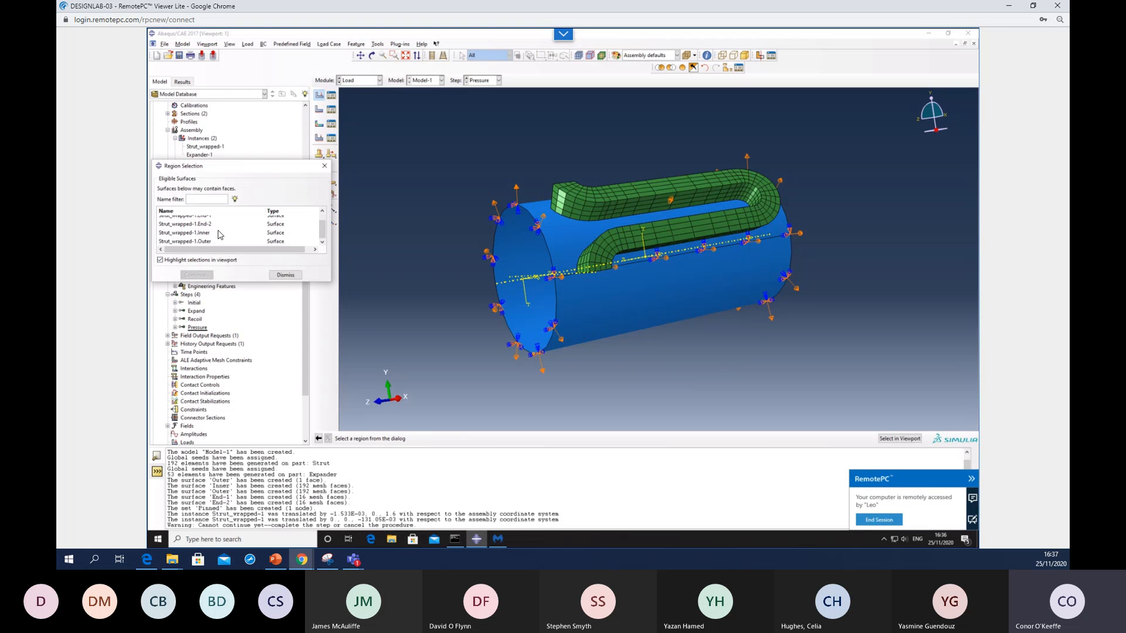
left_click(206, 241)
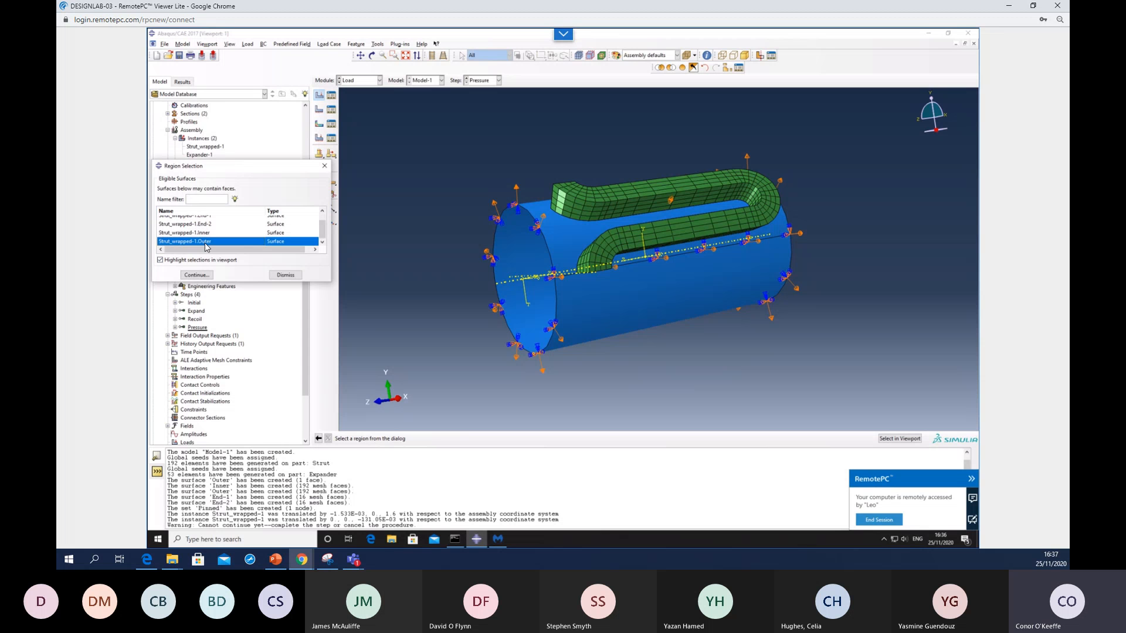
left_click(196, 275)
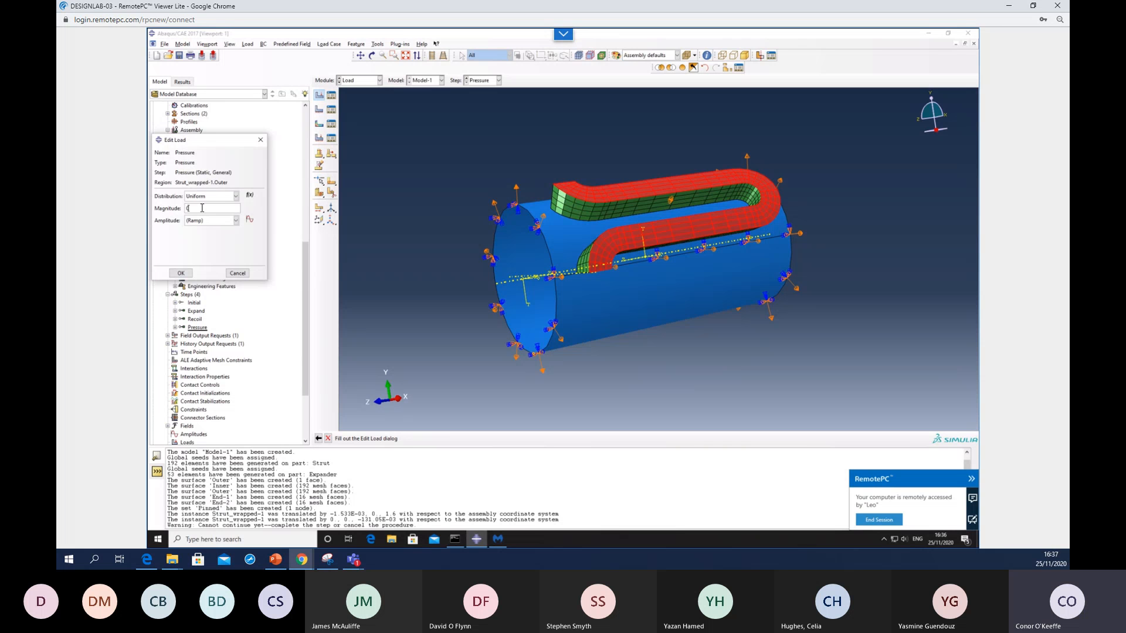
type("0.25")
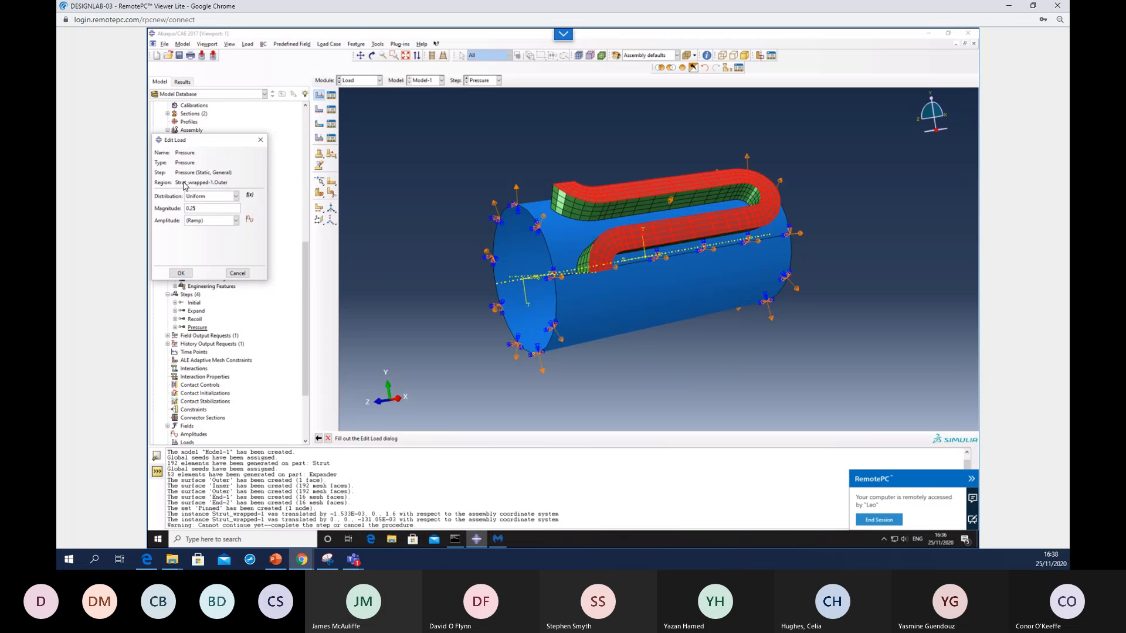
left_click(181, 273)
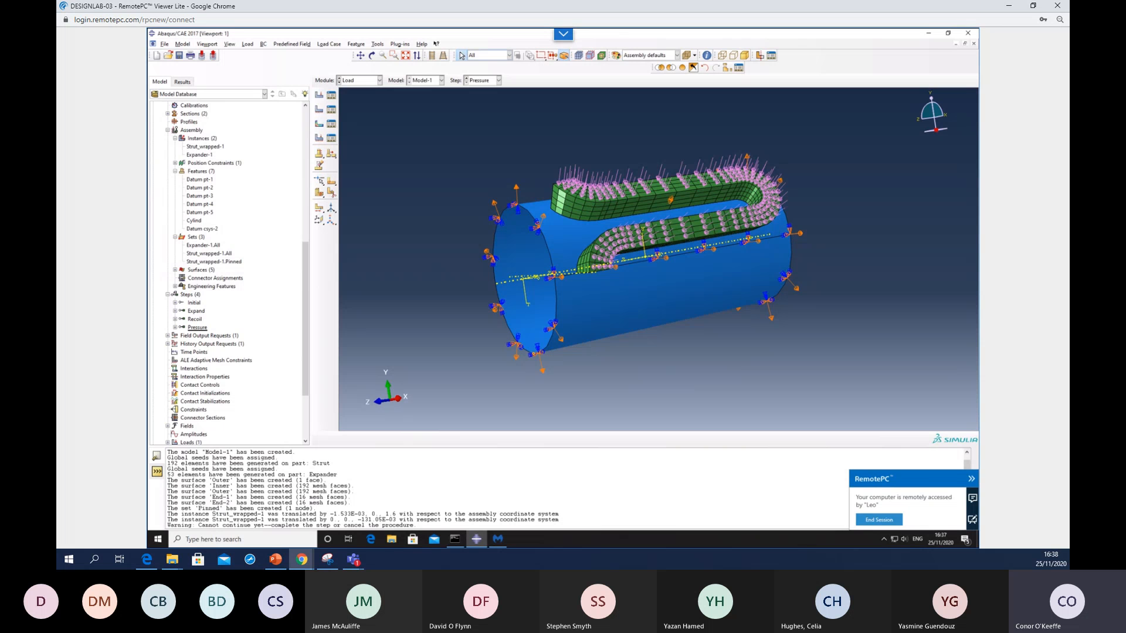
- In the Interaction module, create a reference point on the expander's axis at its near open end
left_click(376, 80)
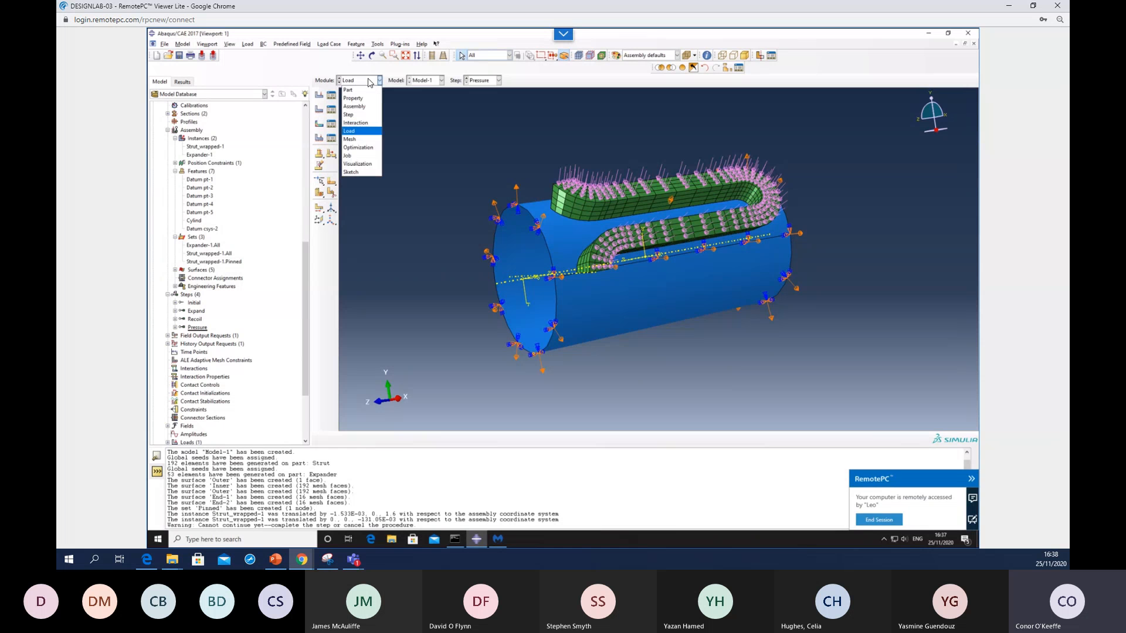
left_click(356, 123)
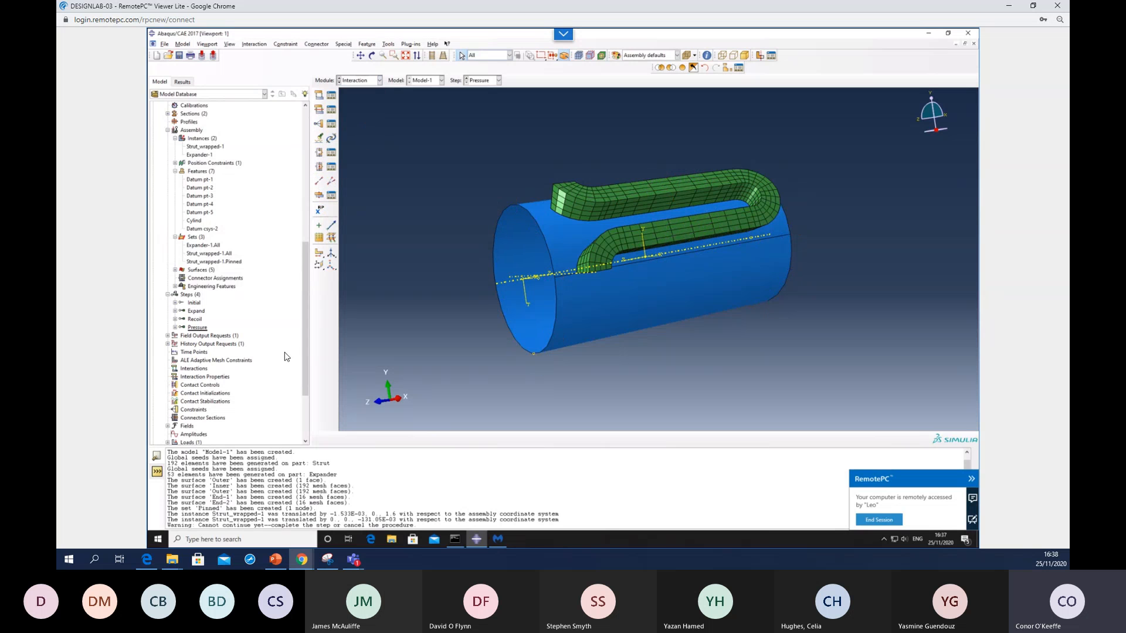
scroll(217, 410, "down", 1)
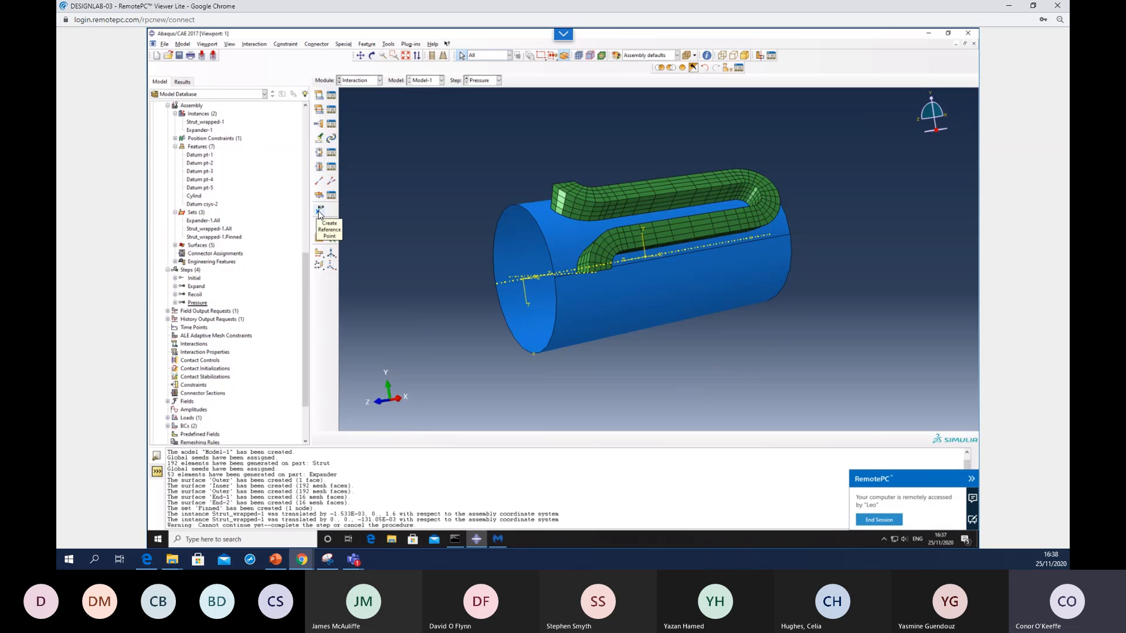
left_click(388, 44)
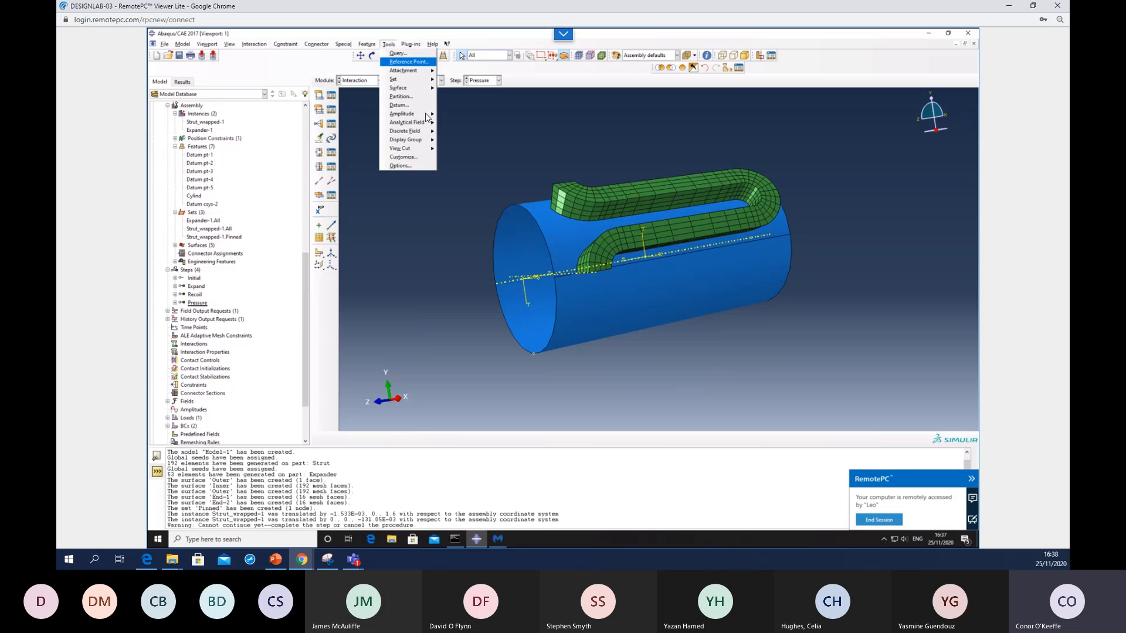
left_click(407, 249)
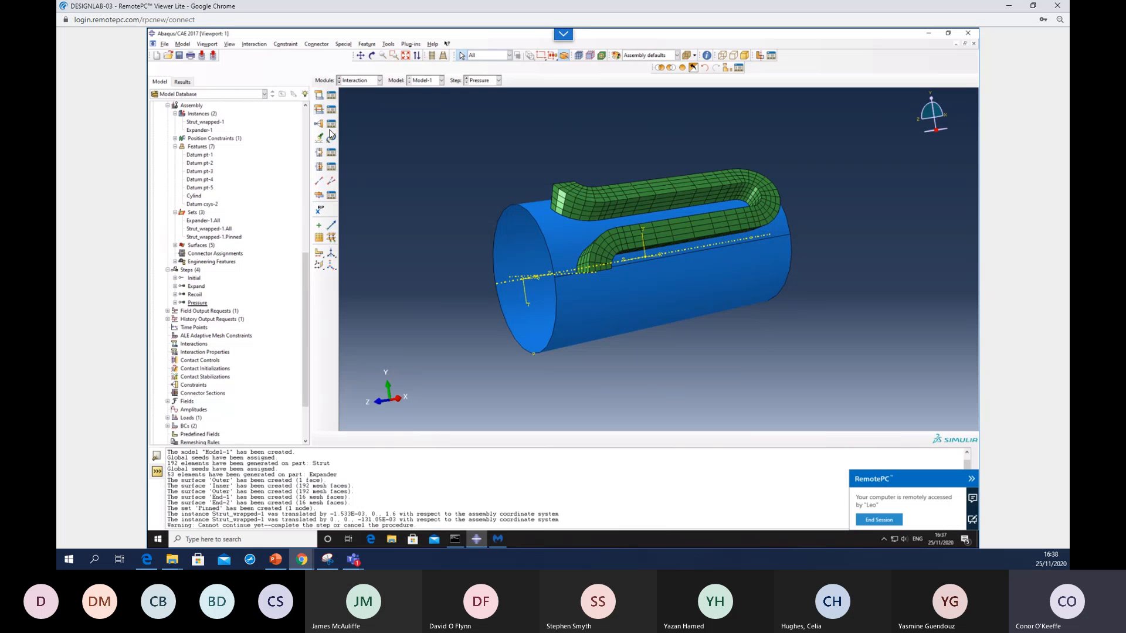
left_click(319, 211)
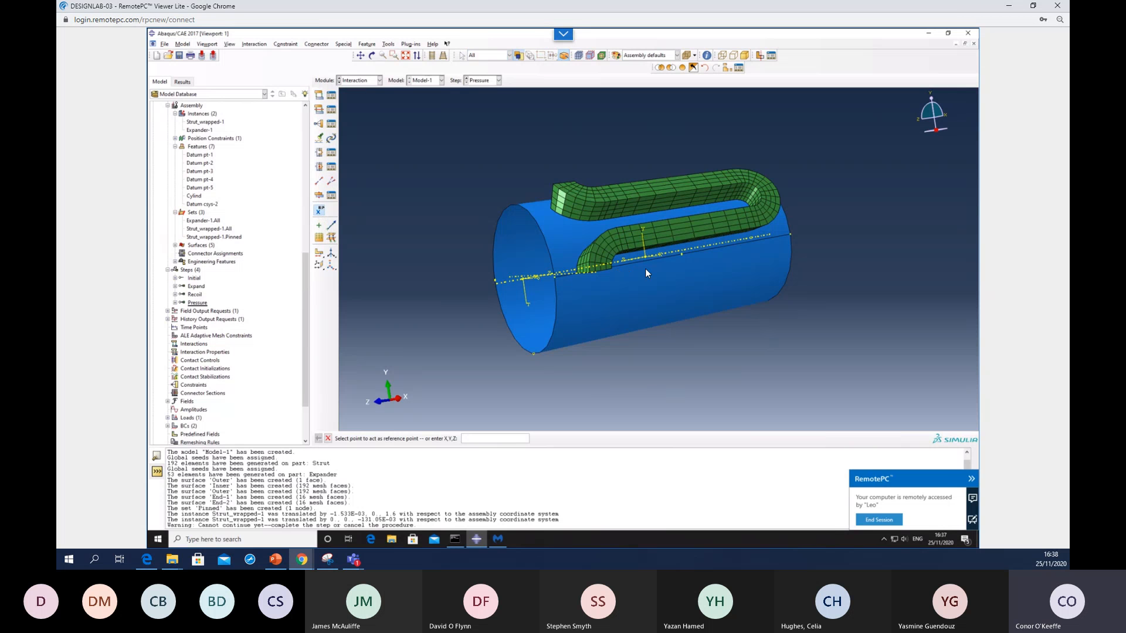
left_click_drag(645, 270, 486, 322, "ctrl+alt")
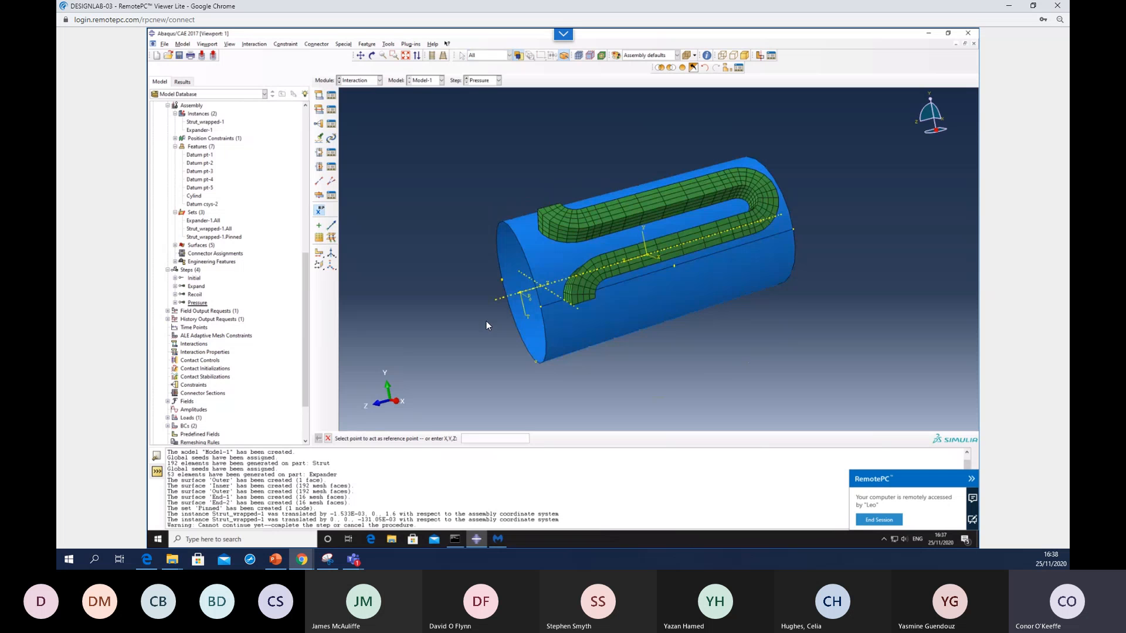
left_click(520, 295)
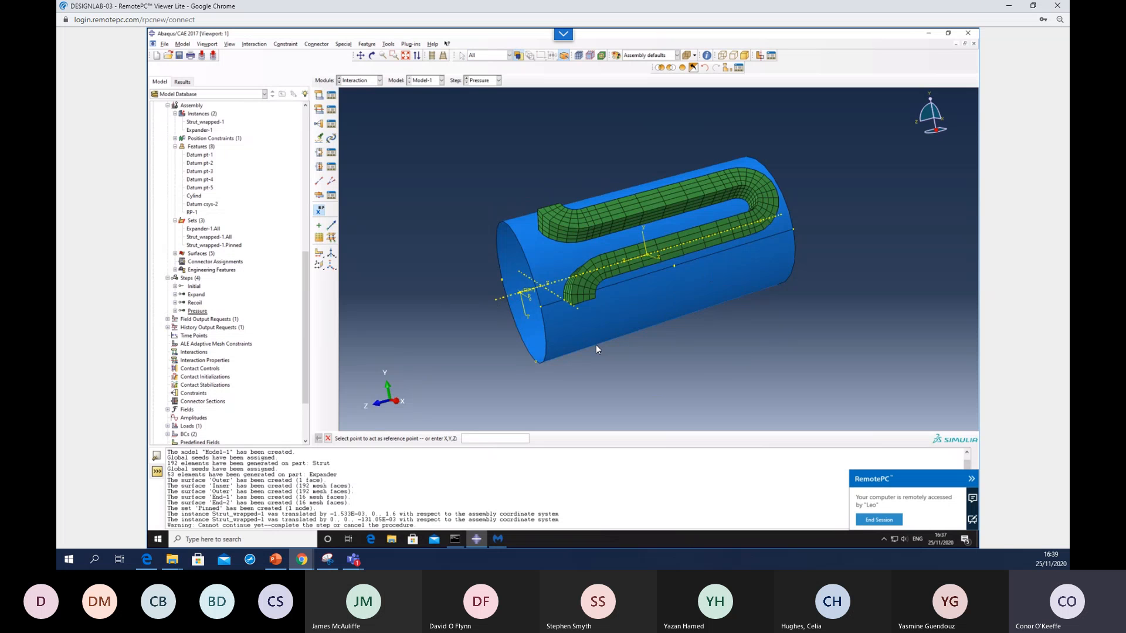
- Create a second reference point on the expander's axis at its opposite end and finish the reference point command
left_click_drag(680, 262, 783, 227, "ctrl+alt")
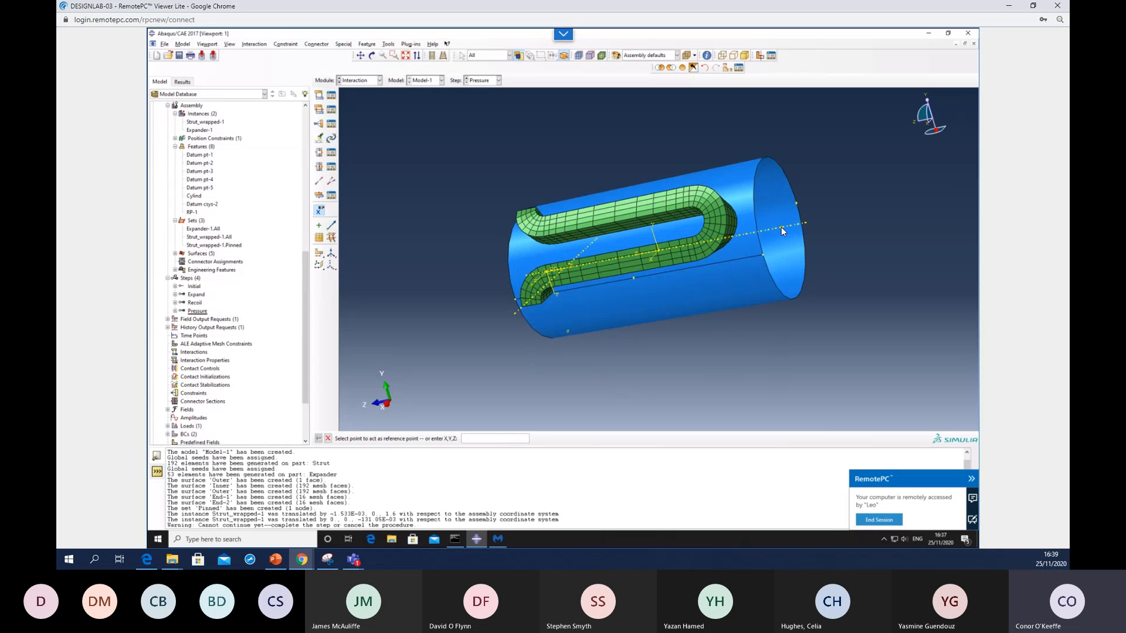
left_click(781, 230)
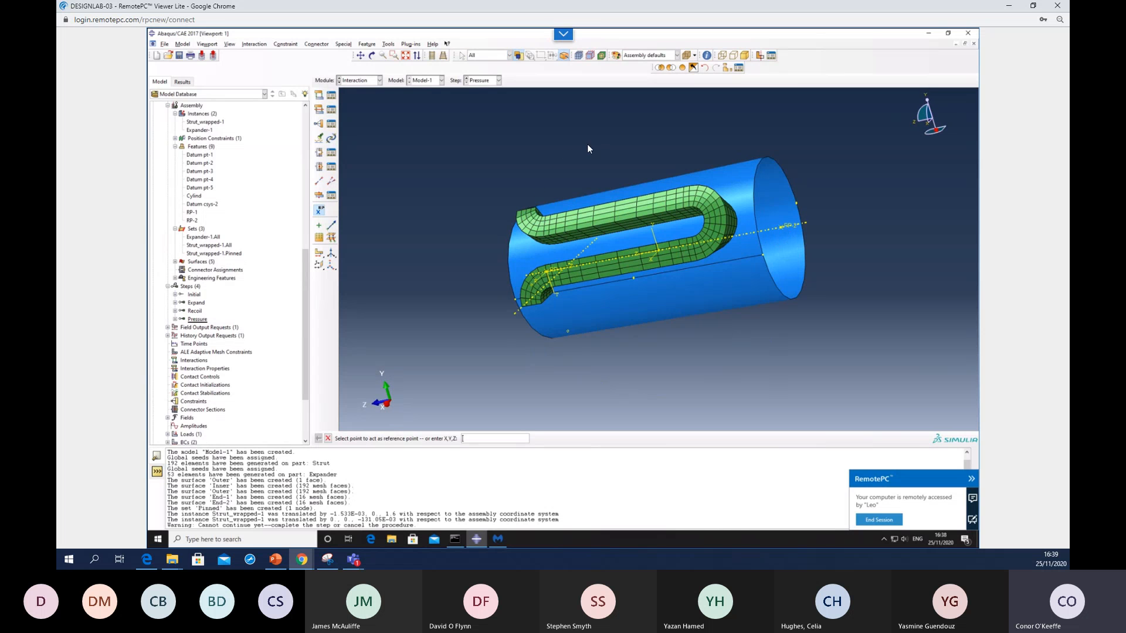
key("Escape")
left_click_drag(675, 169, 543, 259, "ctrl+alt")
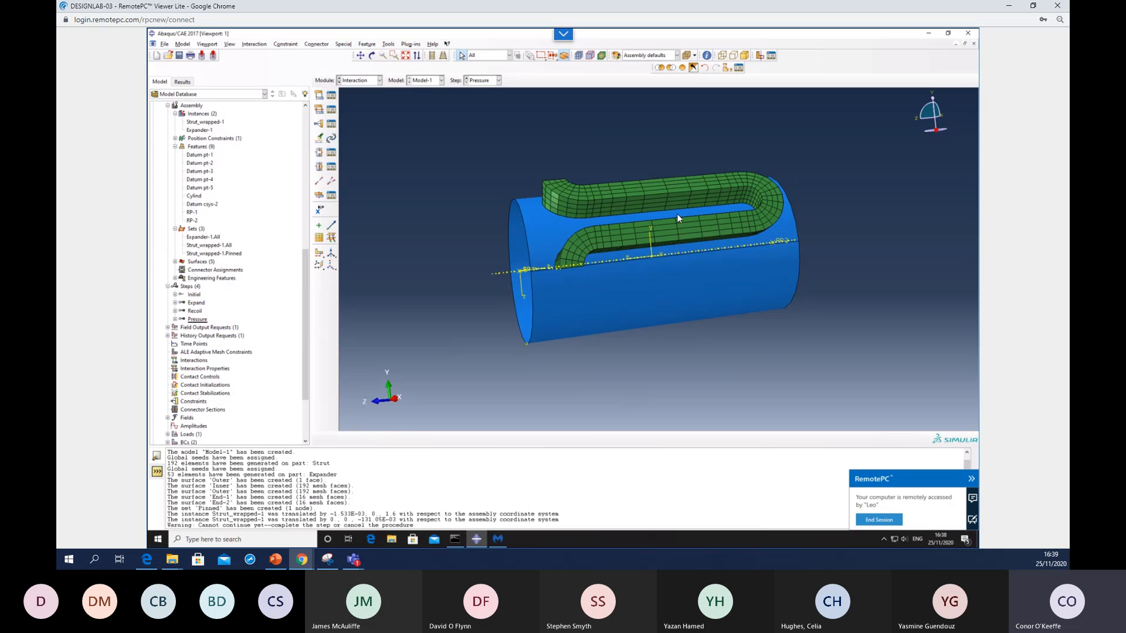
- Create a Cyclic symmetry (Standard) interaction named Cyclic in the Initial step, with Strut_wrapped-1.End-1 as master surface and Strut_wrapped-1.End-2 as slave surface
left_click(317, 96)
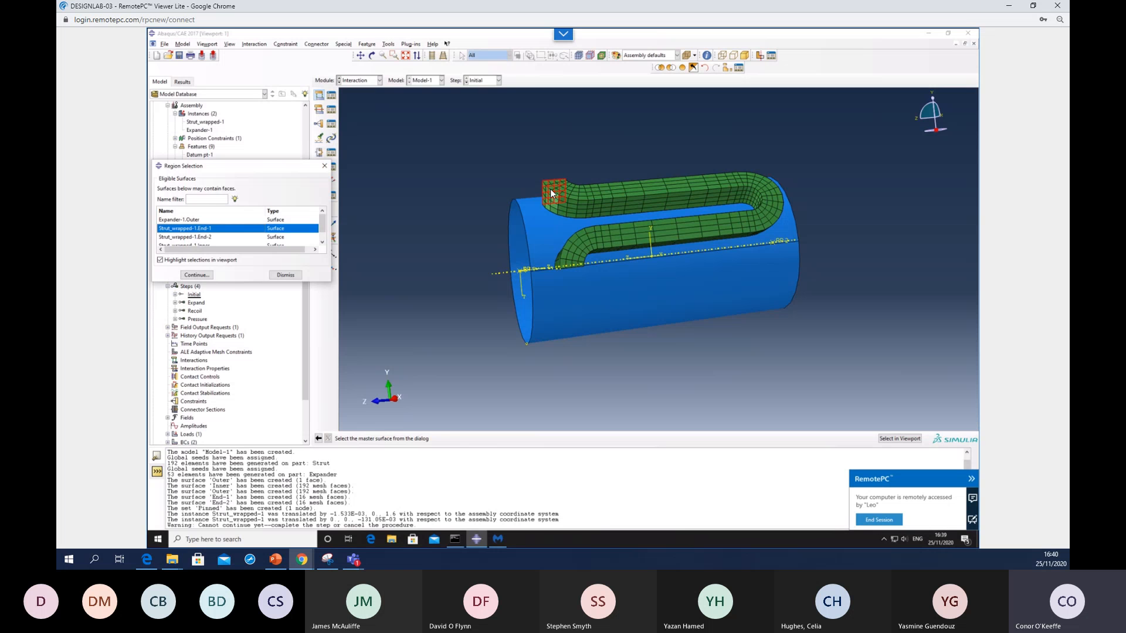
left_click(196, 275)
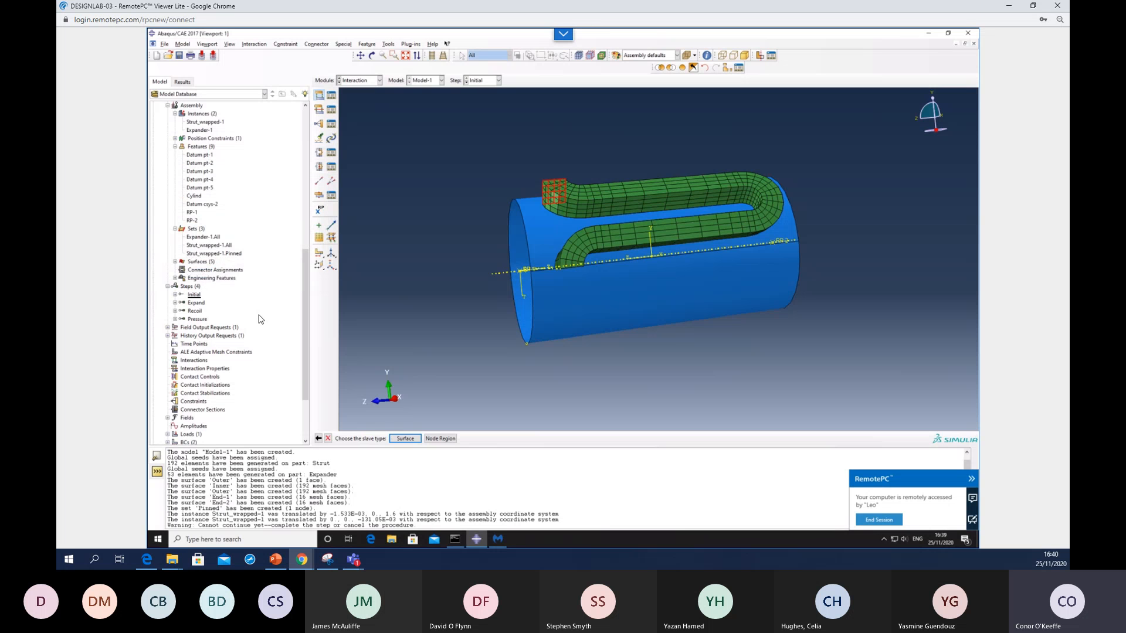
left_click(407, 439)
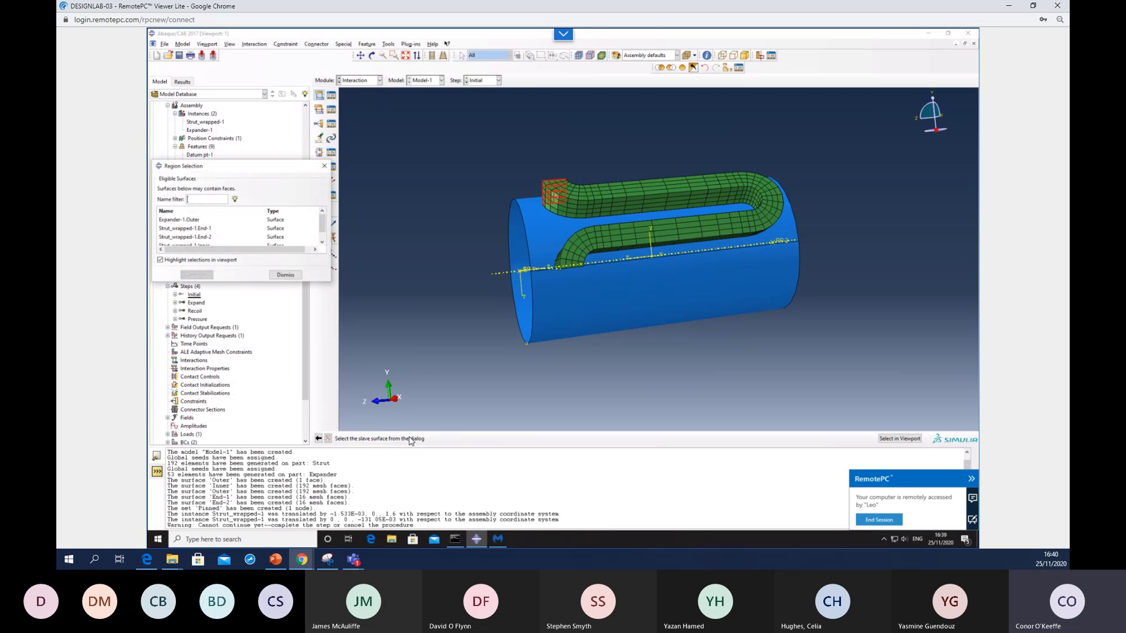
left_click(197, 229)
left_click(203, 237)
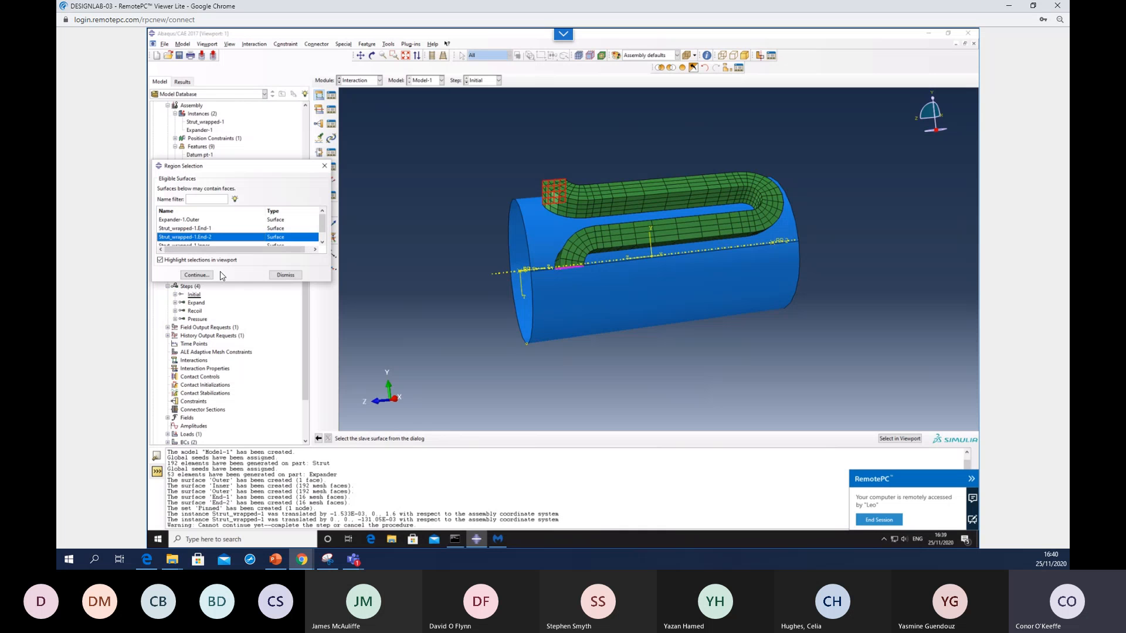
left_click(198, 276)
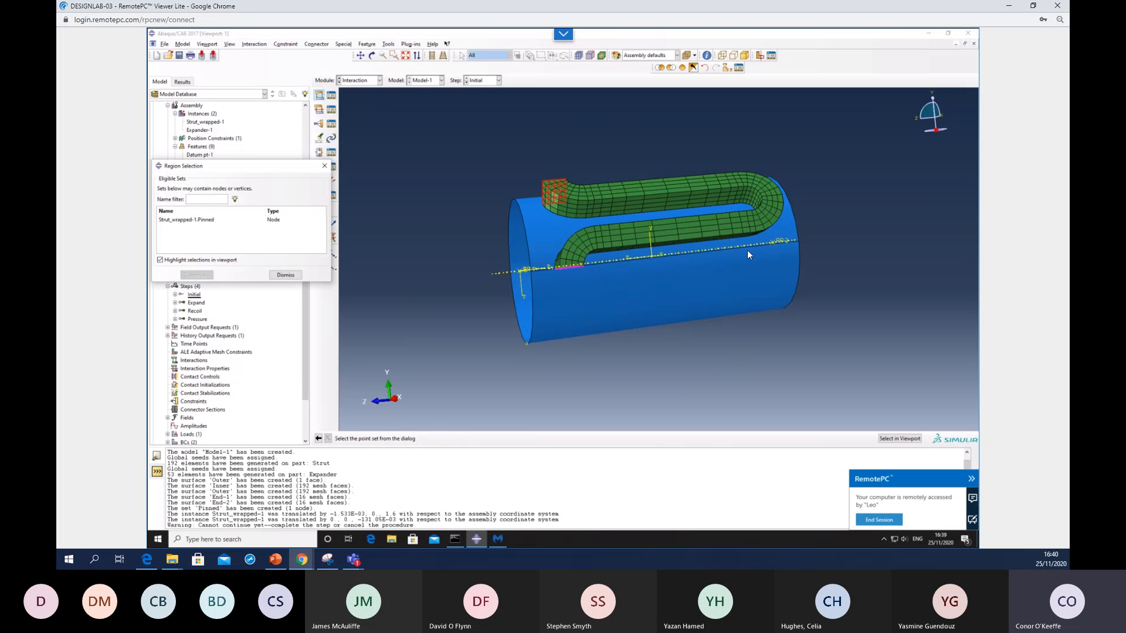
- Define the Cyclic interaction's axis of symmetry through the two reference points and set the total number of sectors to 6
left_click(897, 439)
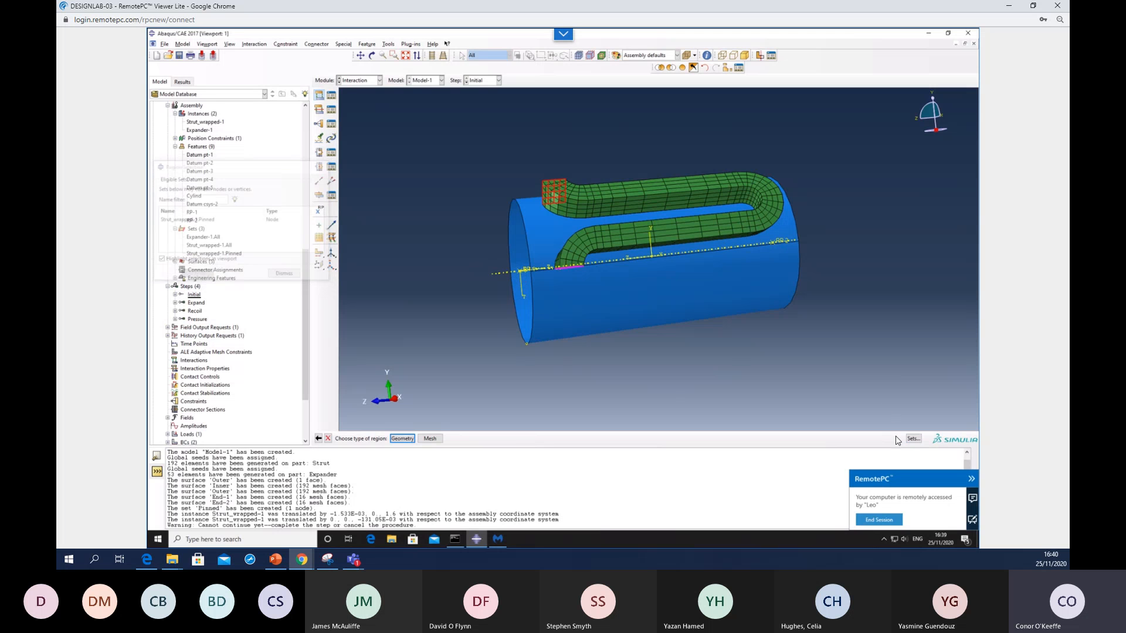
left_click(403, 440)
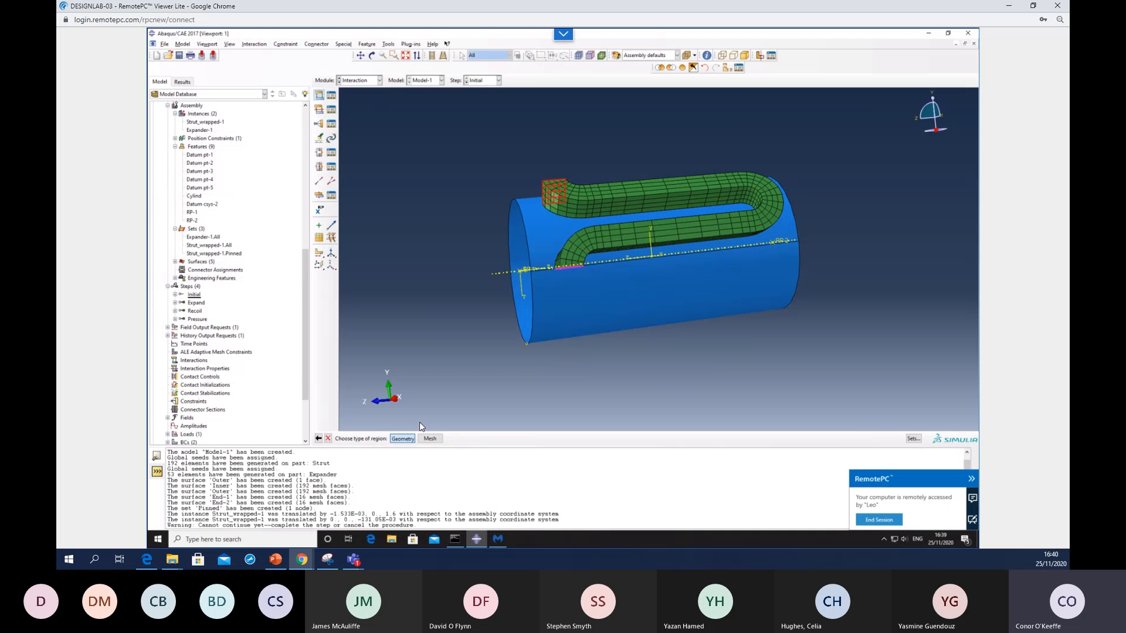
left_click(527, 270)
left_click(783, 240)
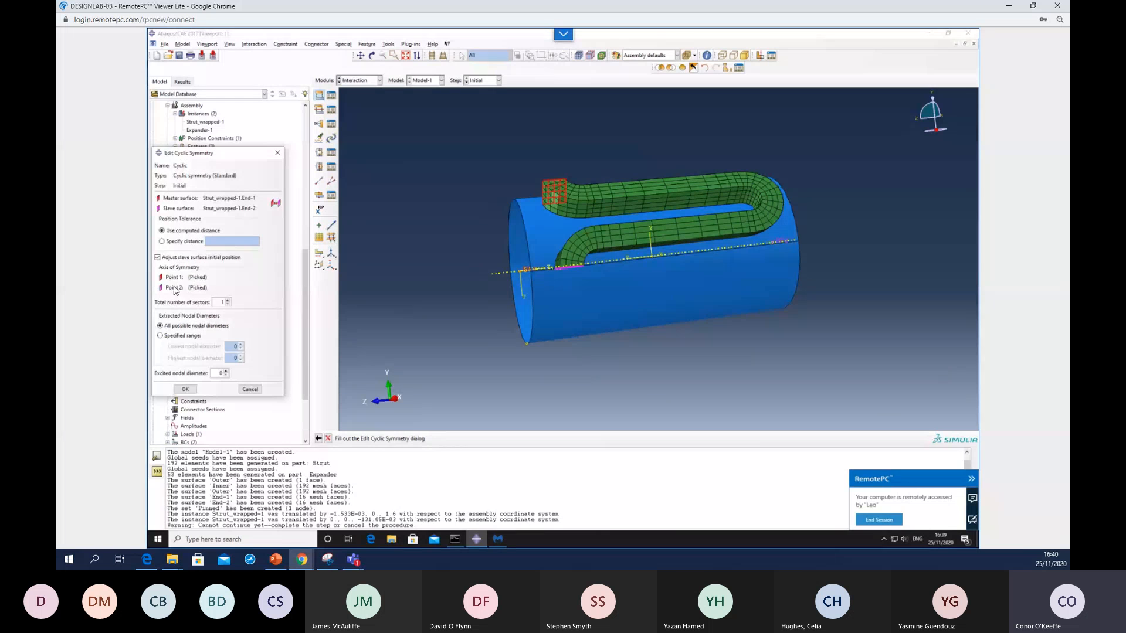
double_click(223, 302)
type("6")
left_click(187, 390)
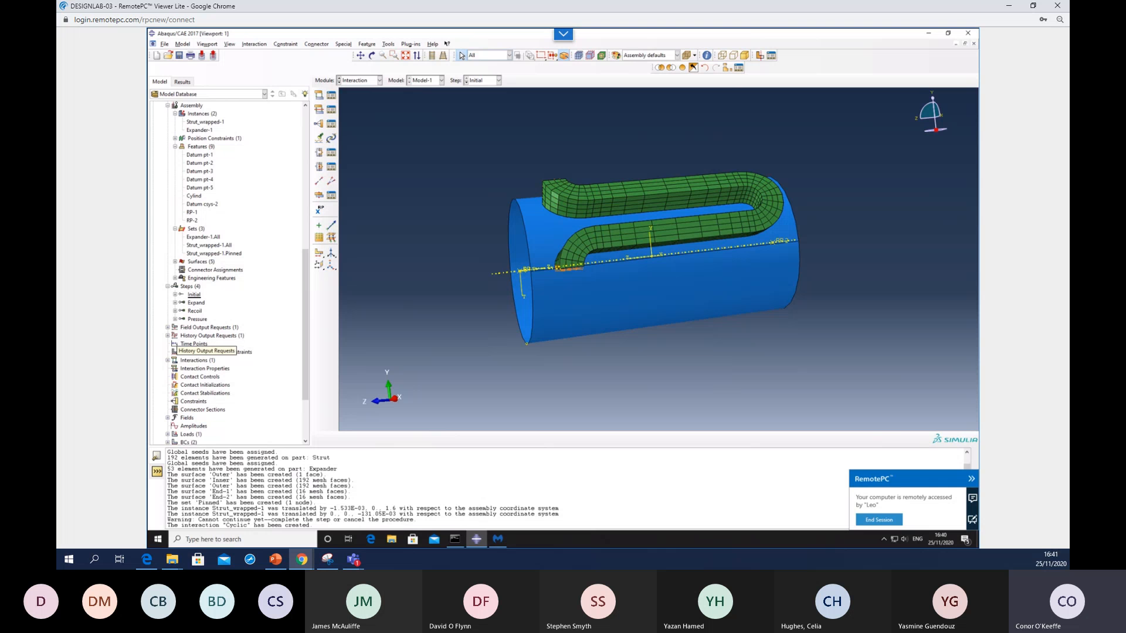
- Create a Surface-to-surface contact (Standard) interaction named Contact in the Expand step
left_click(319, 97)
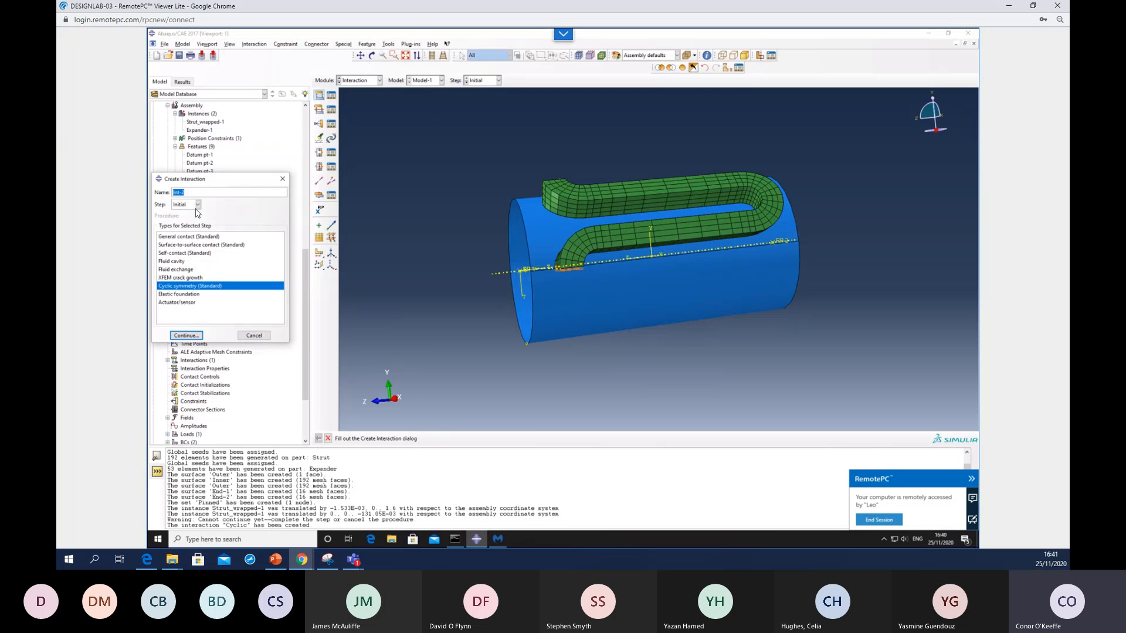
type("Co")
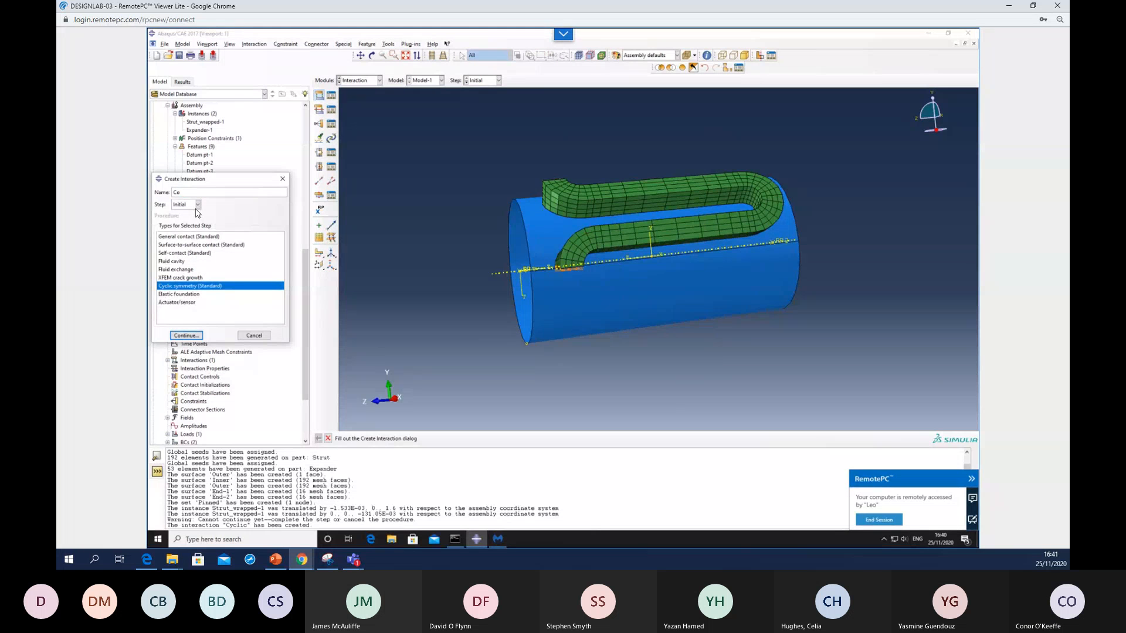
type("ntact")
left_click(190, 205)
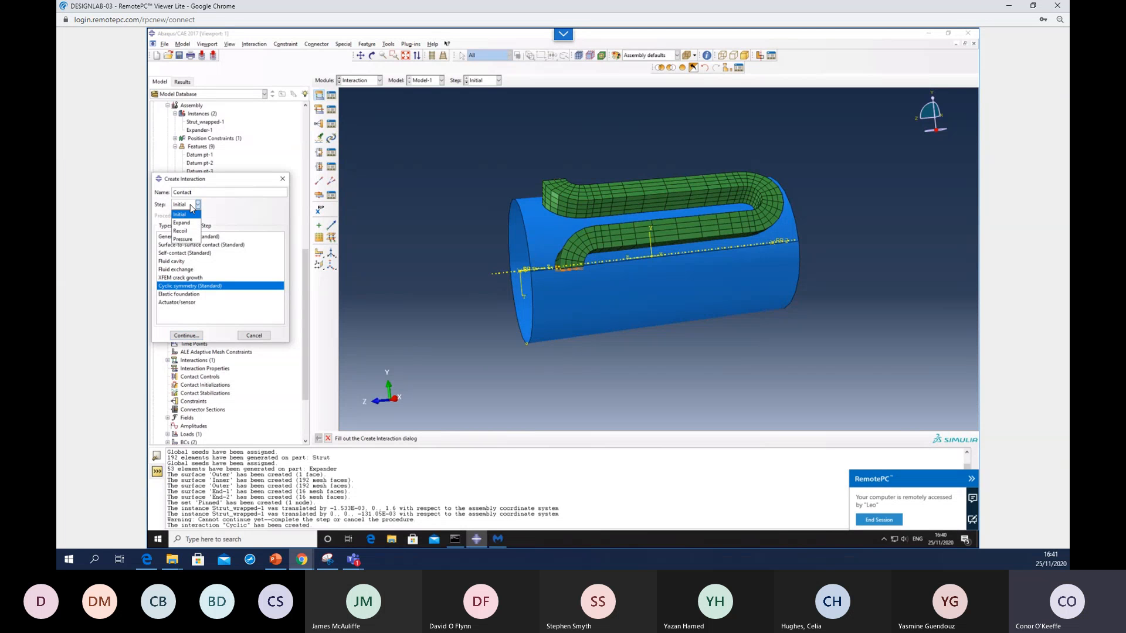
left_click(183, 222)
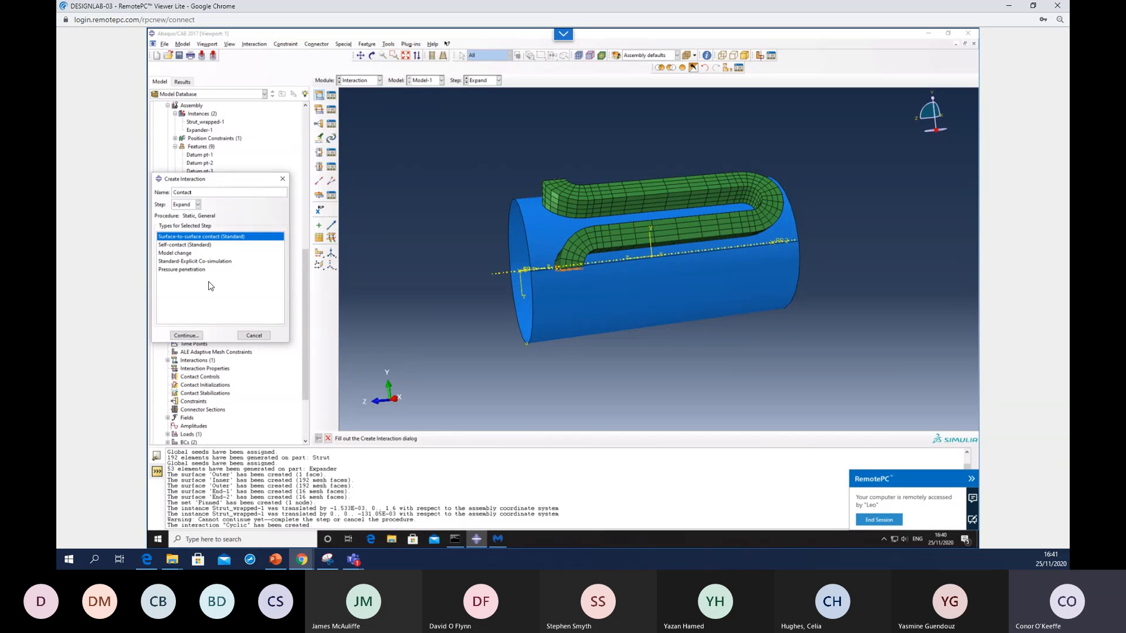
left_click(196, 336)
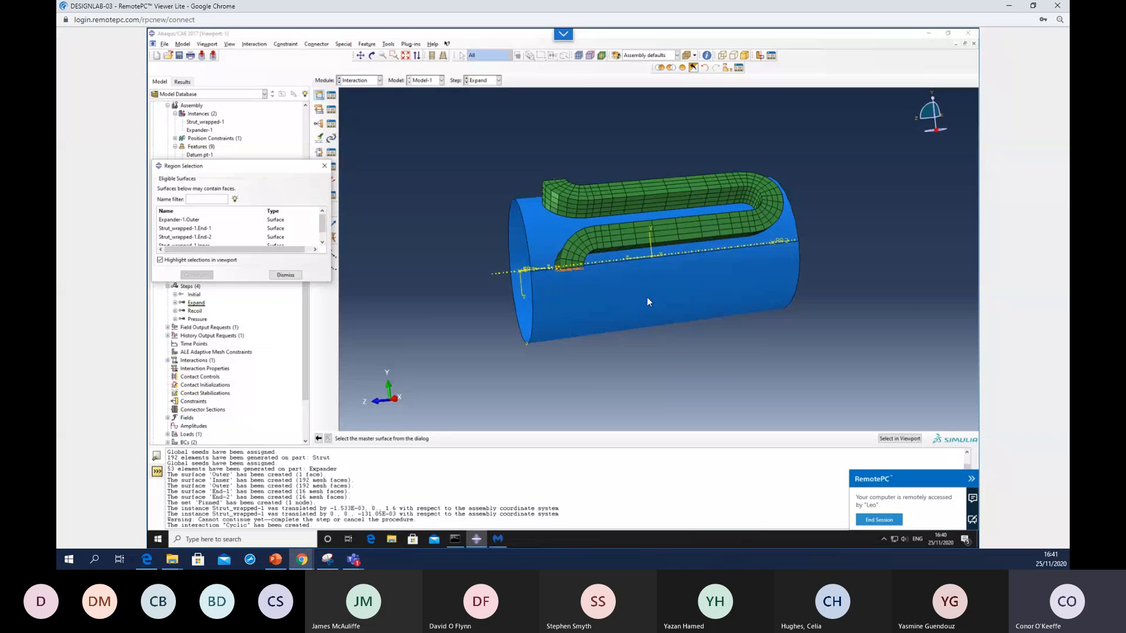
- Assign Expander-1.Outer as the Contact interaction's master surface and Strut_wrapped-1.Inner as its slave surface
left_click(187, 219)
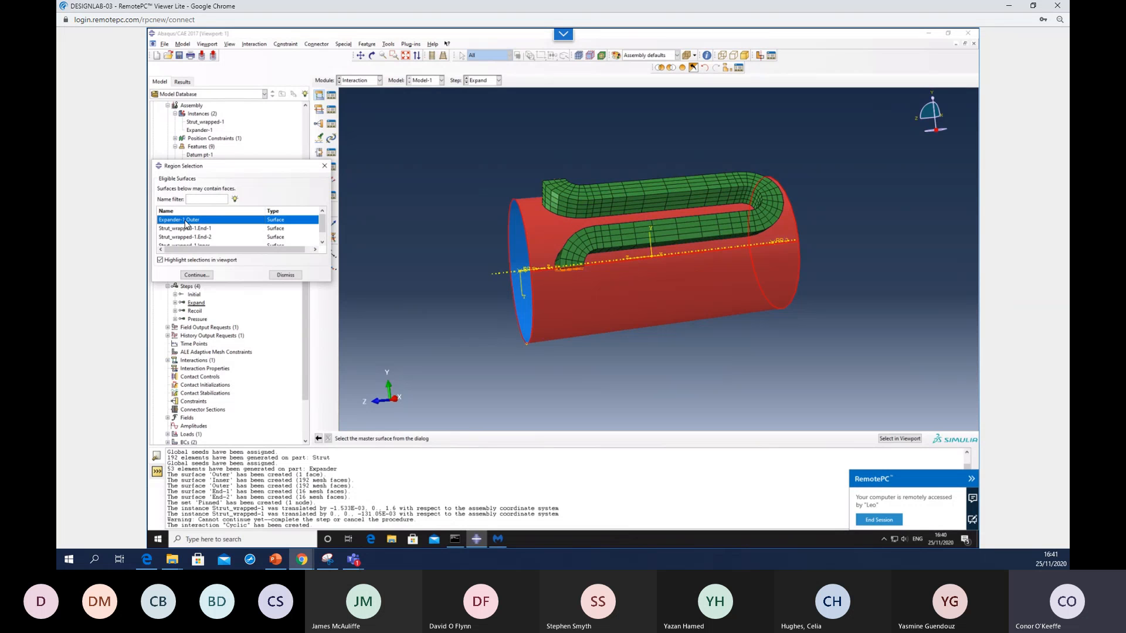
left_click(196, 275)
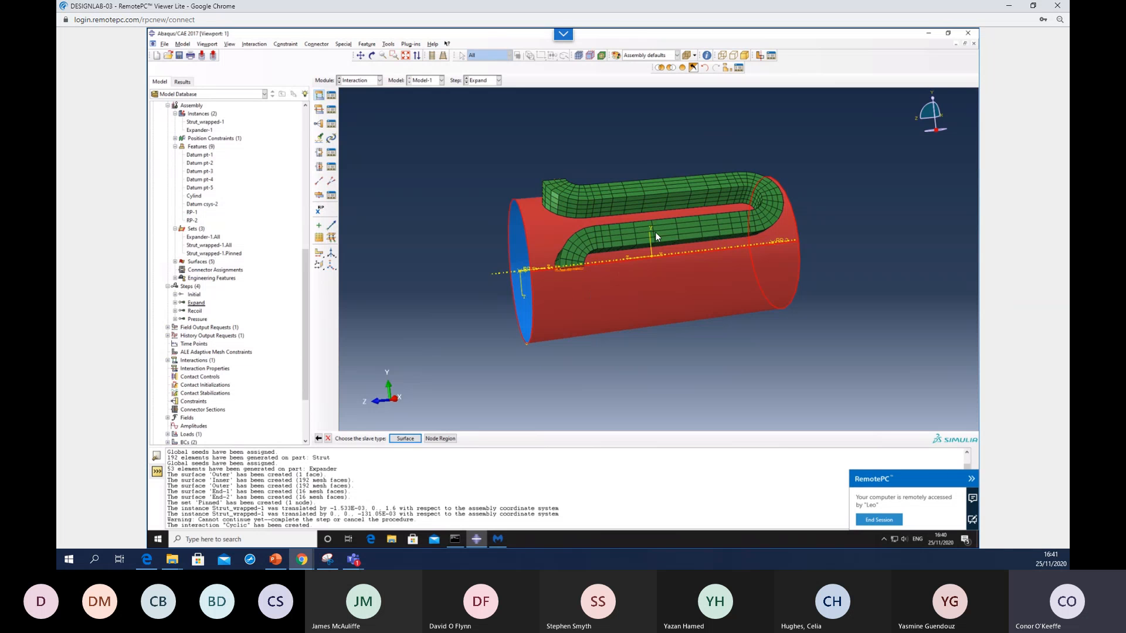
left_click(405, 439)
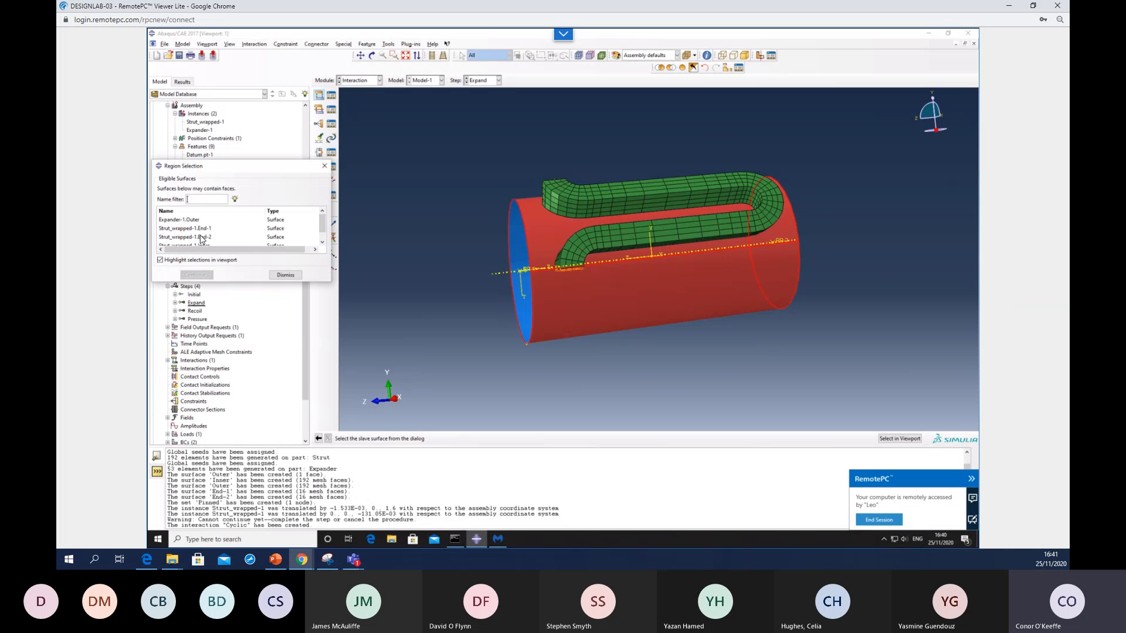
scroll(200, 239, "down", 2)
left_click(193, 232)
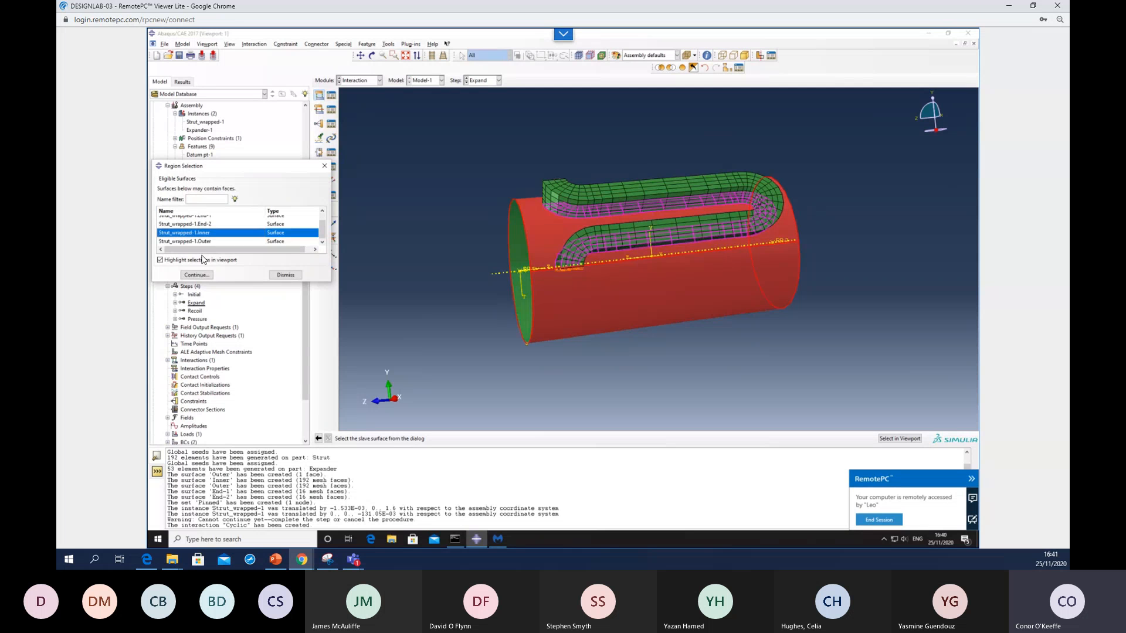
left_click(198, 275)
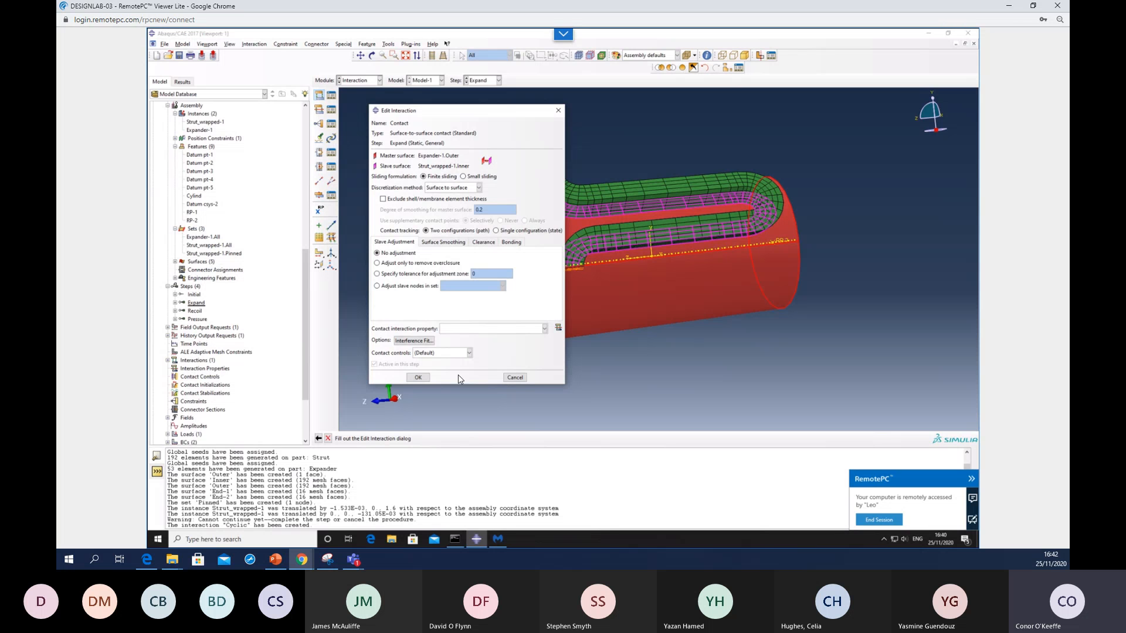
- Create a contact property named frictionless with frictionless tangential behavior and complete the Contact interaction with it
left_click(558, 328)
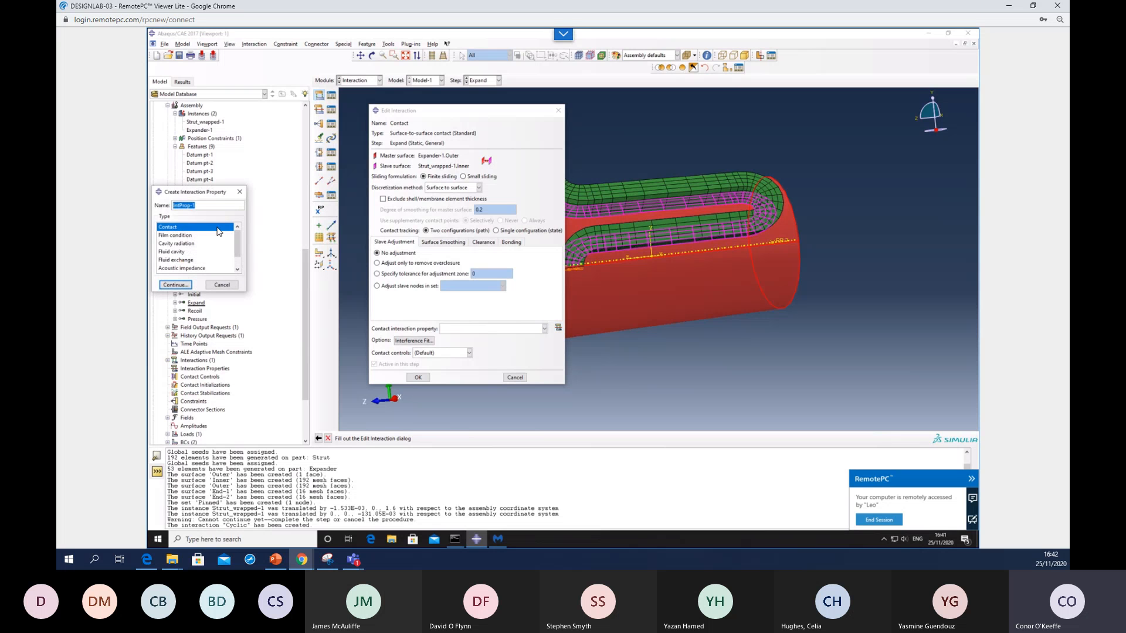
type("frictionless")
left_click(184, 285)
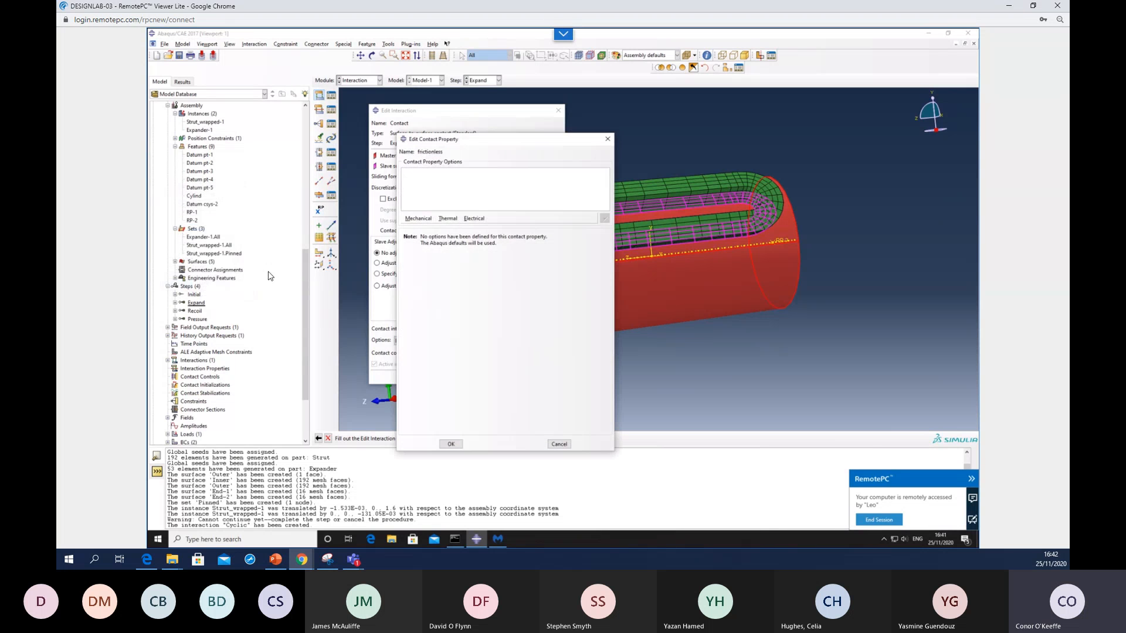
left_click(418, 218)
left_click(431, 228)
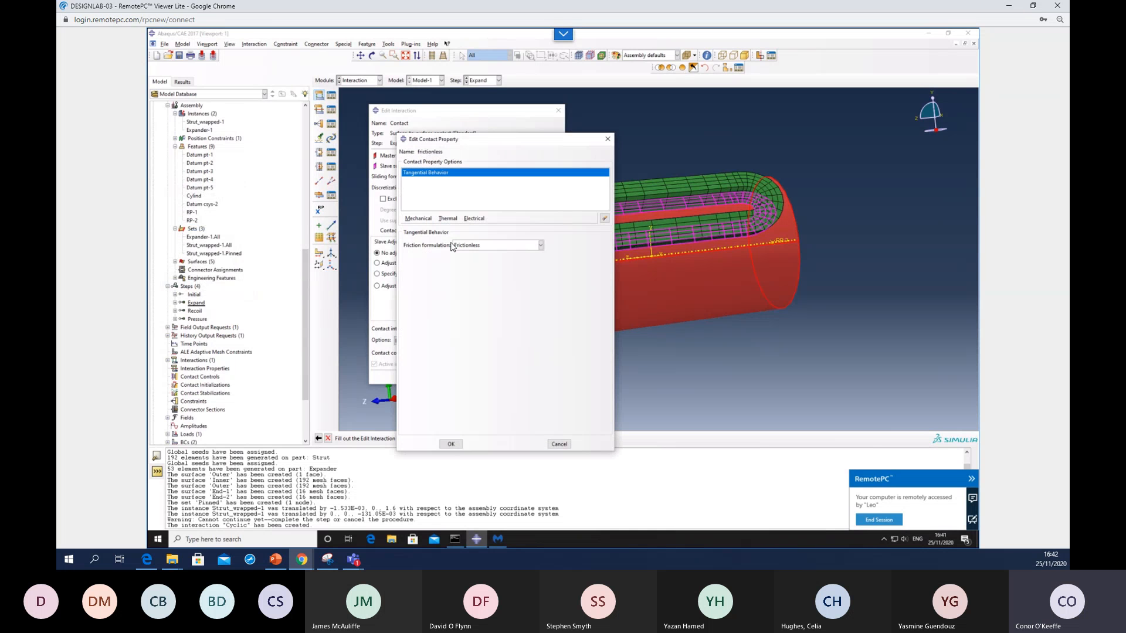
left_click(451, 444)
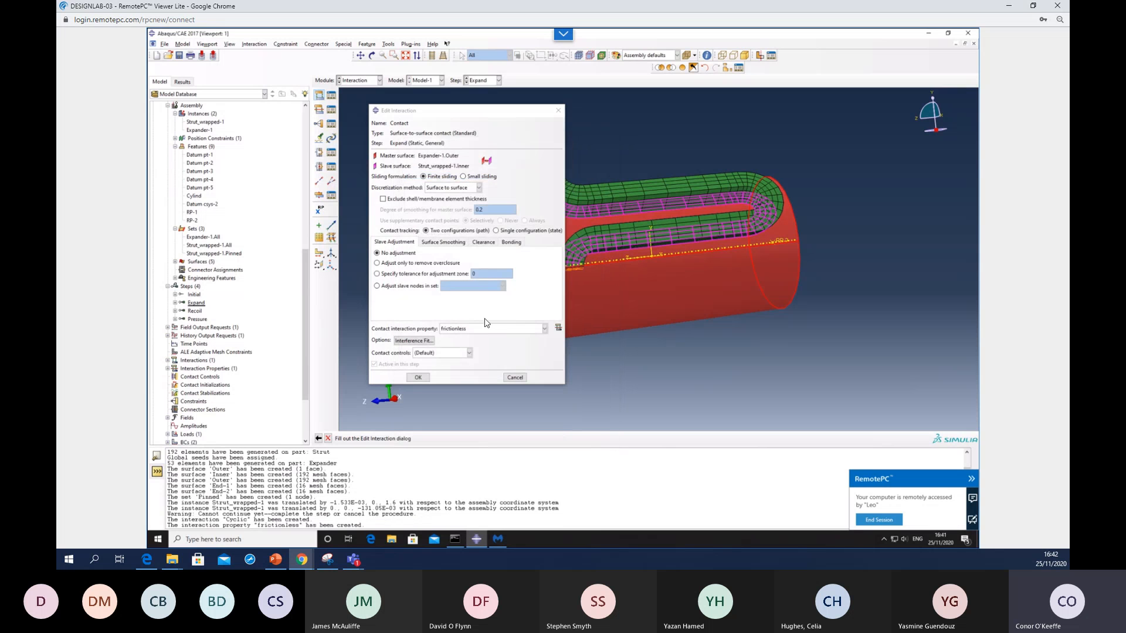
left_click(416, 377)
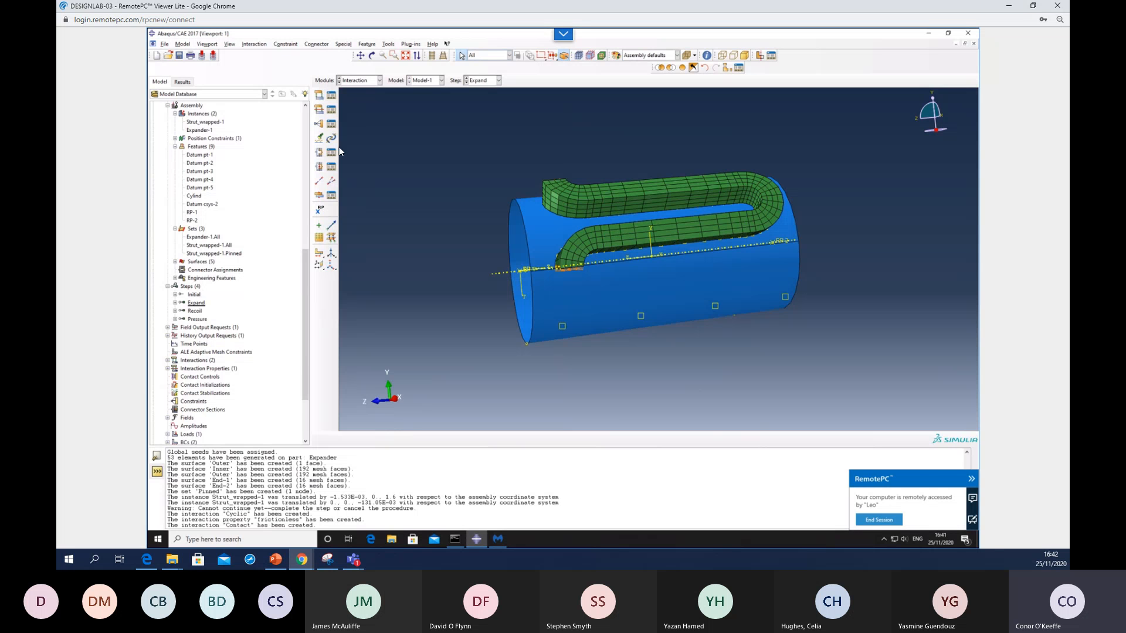
- In the Interaction Manager, deactivate the Contact interaction from the Recoil step onward
right_click(191, 360)
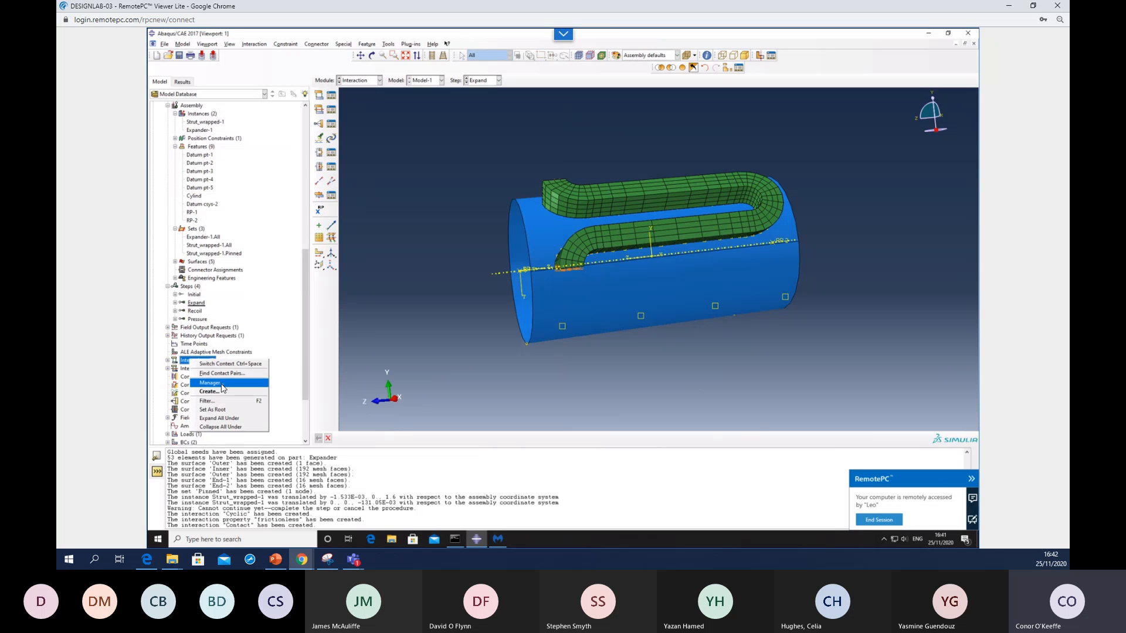
left_click(212, 382)
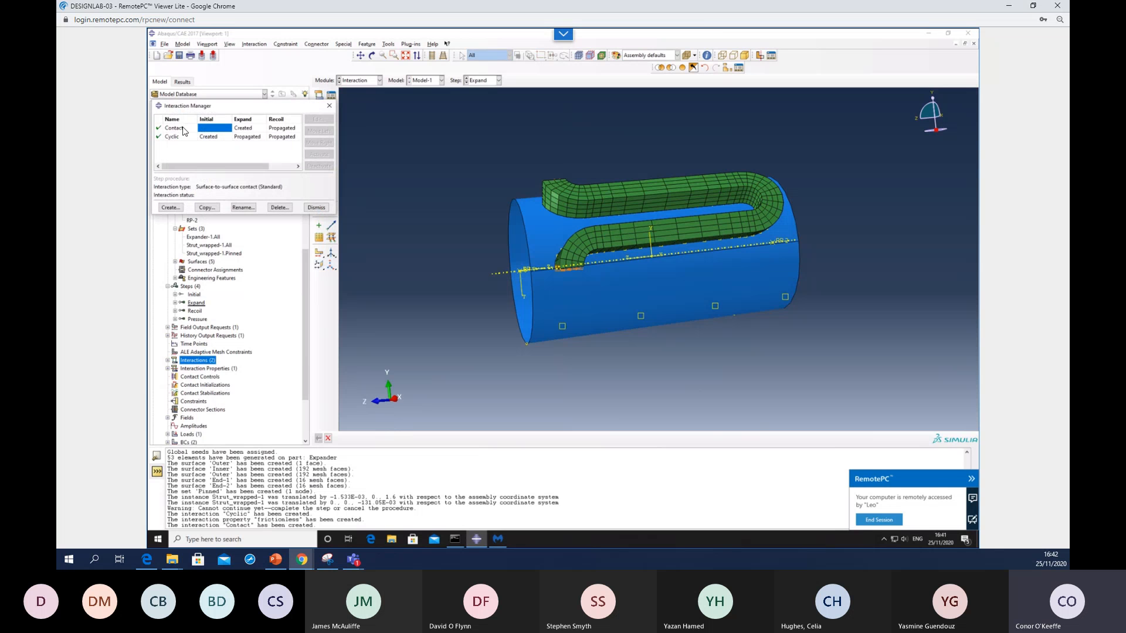
left_click(282, 129)
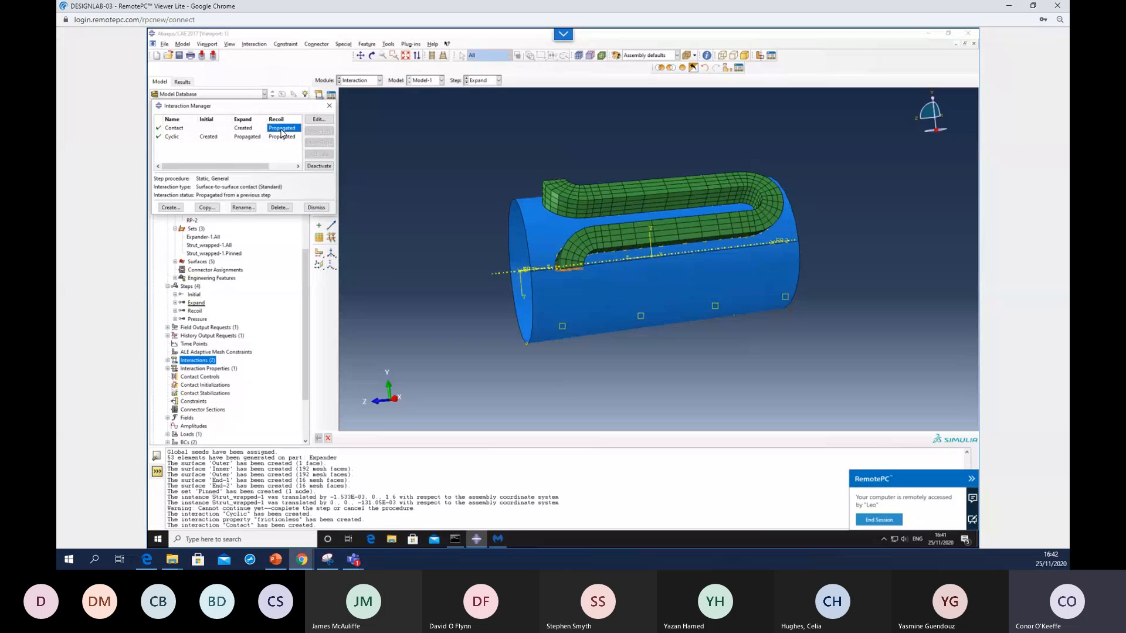
left_click(320, 167)
left_click(297, 166)
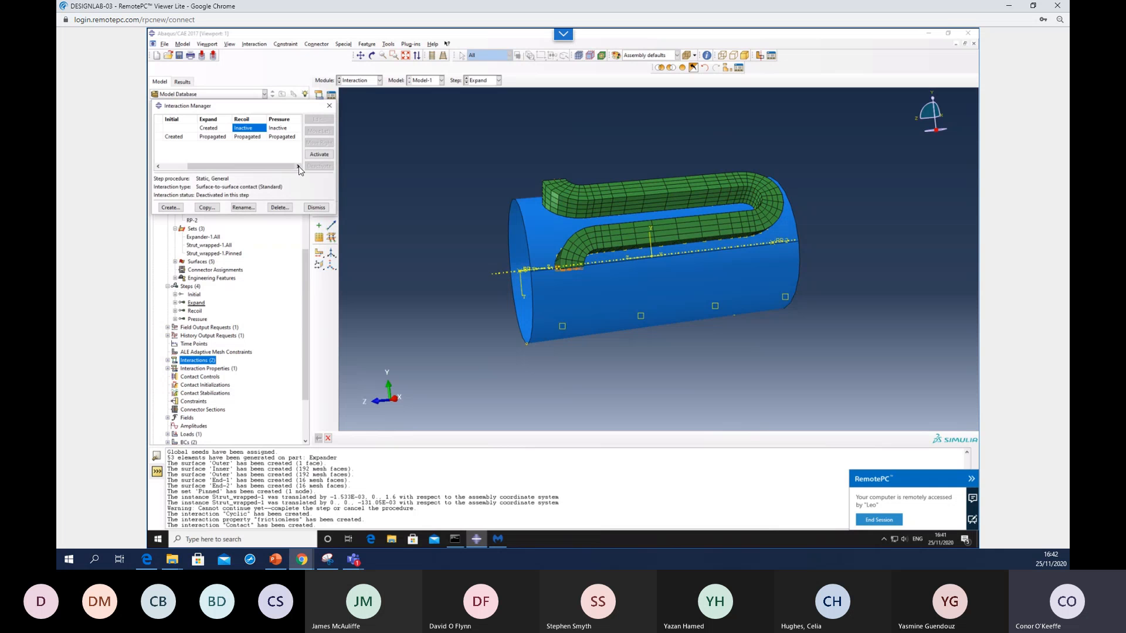
left_click(280, 129)
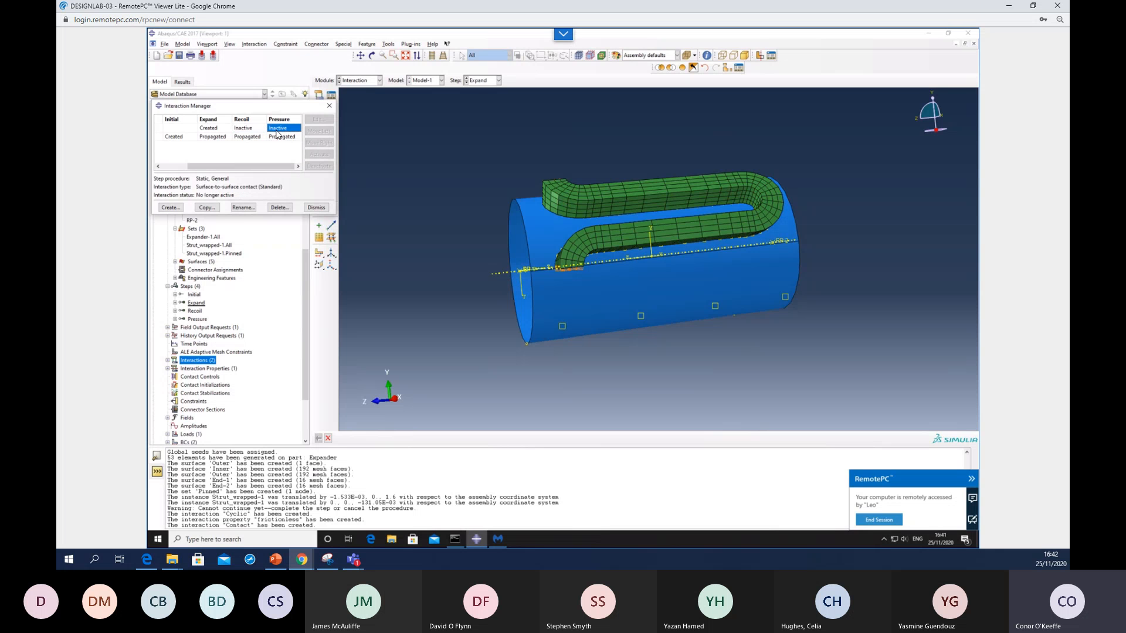
left_click(312, 209)
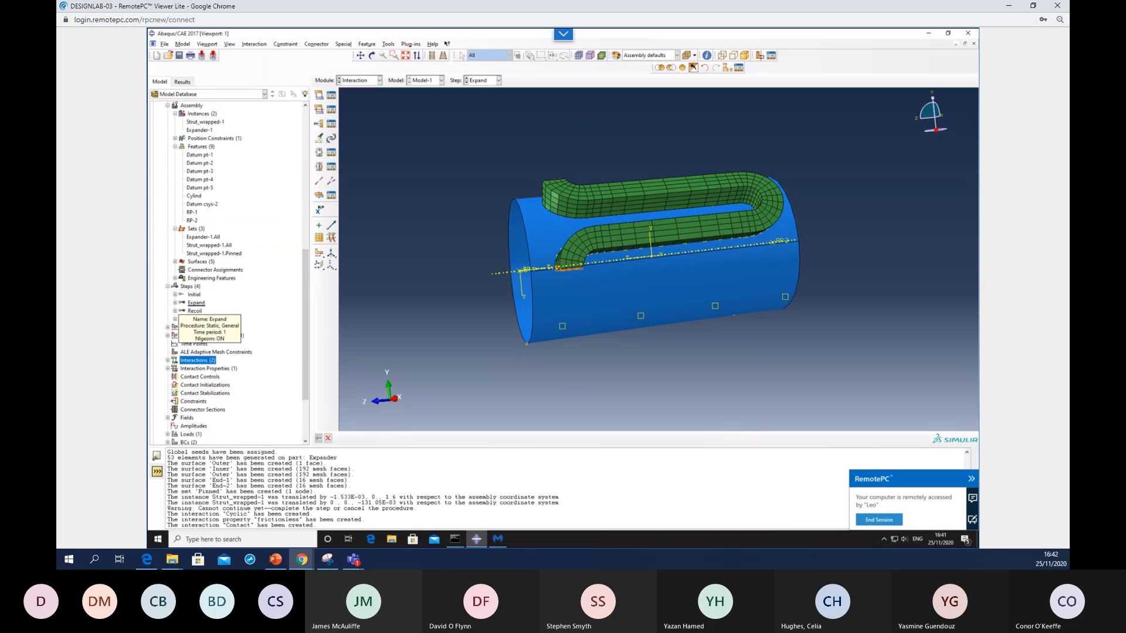
- Create a full analysis job named BalloonExpanded from Model-1 with the default settings
scroll(167, 414, "down", 3)
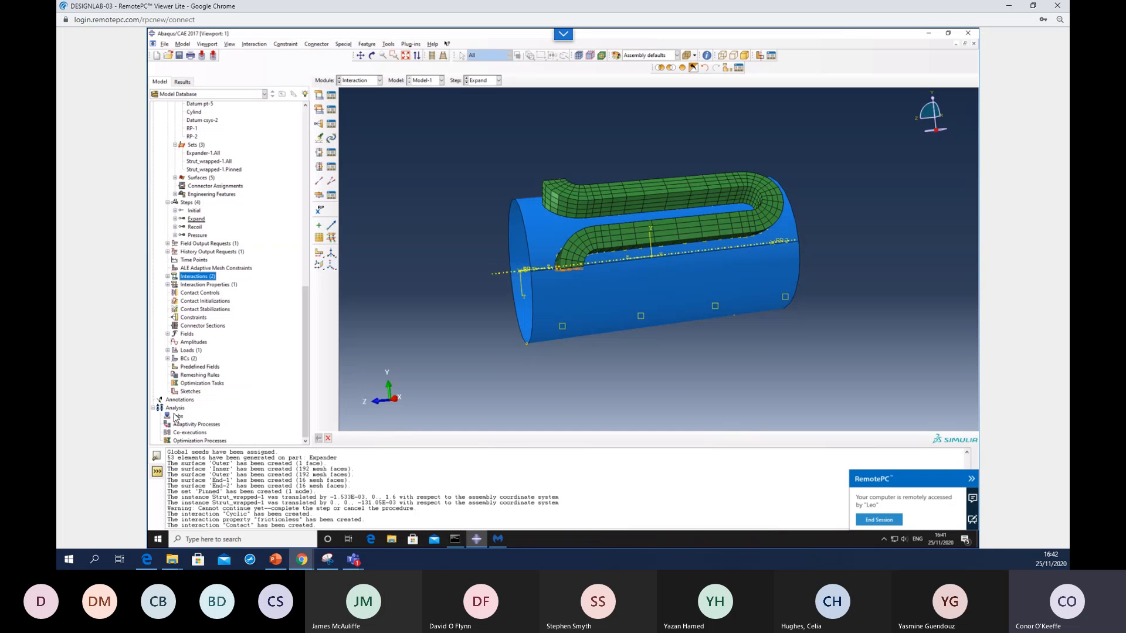
right_click(177, 416)
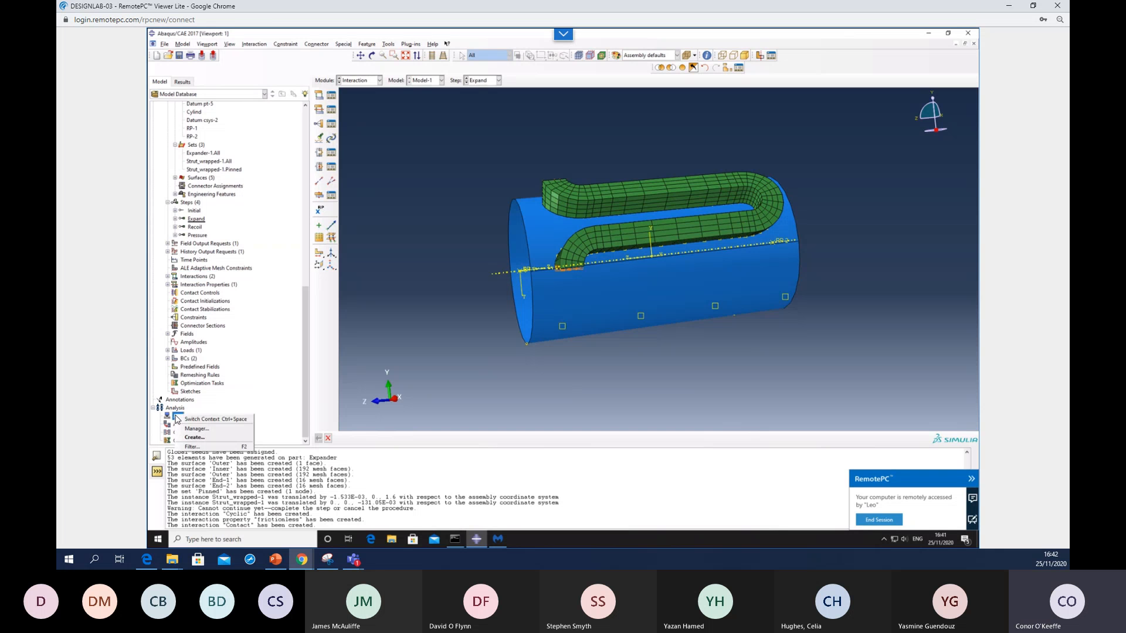
left_click(195, 437)
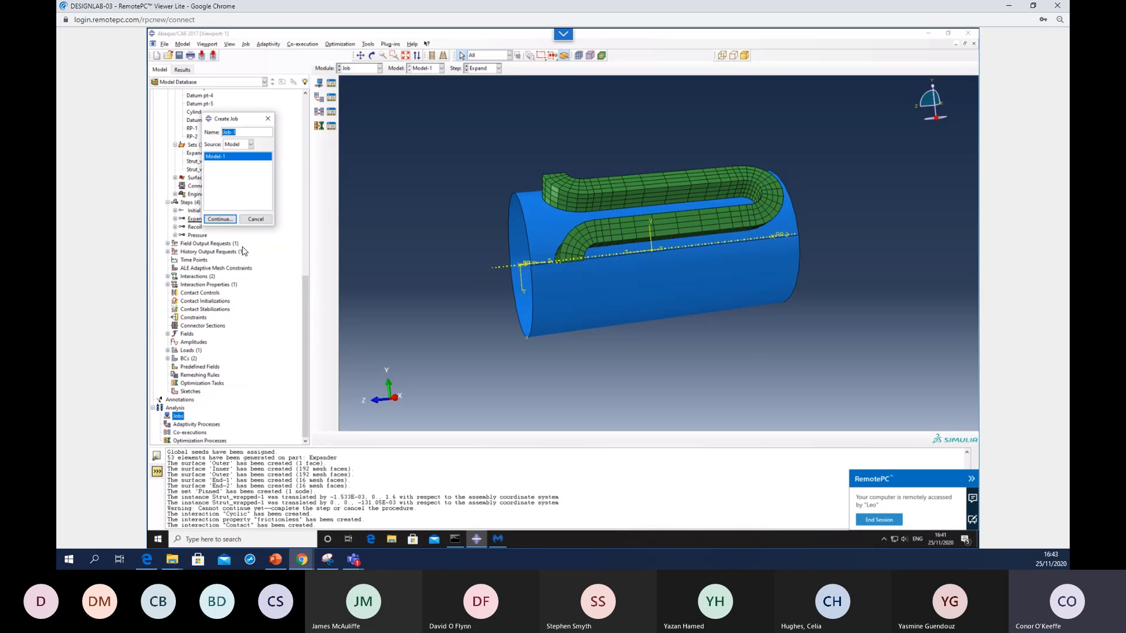
type("Balloon")
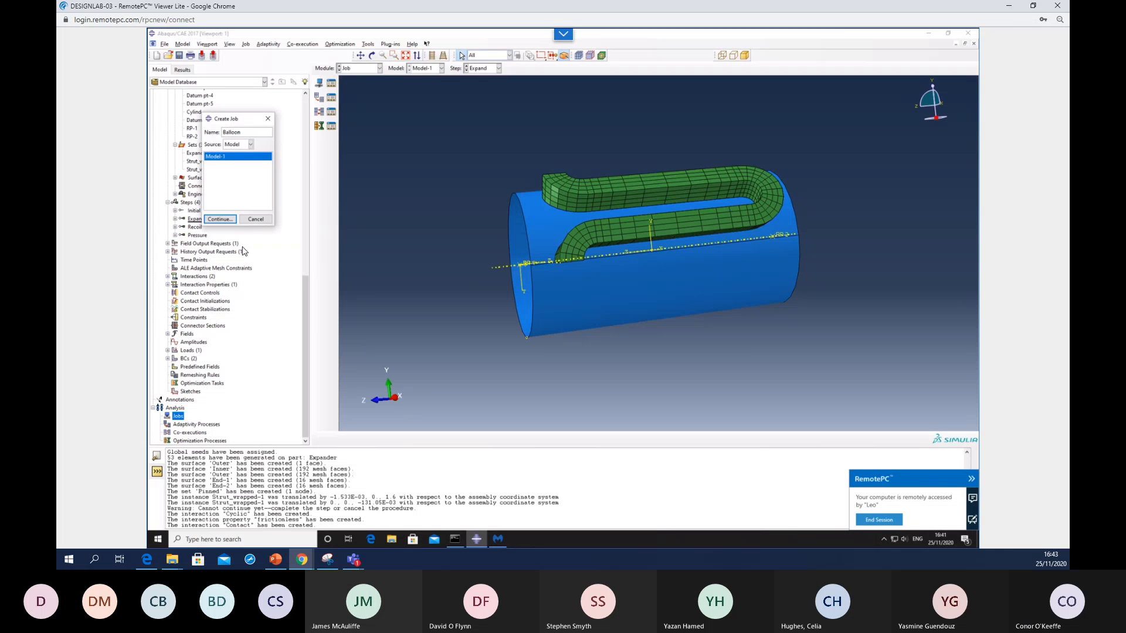
type("Expanded")
left_click(231, 220)
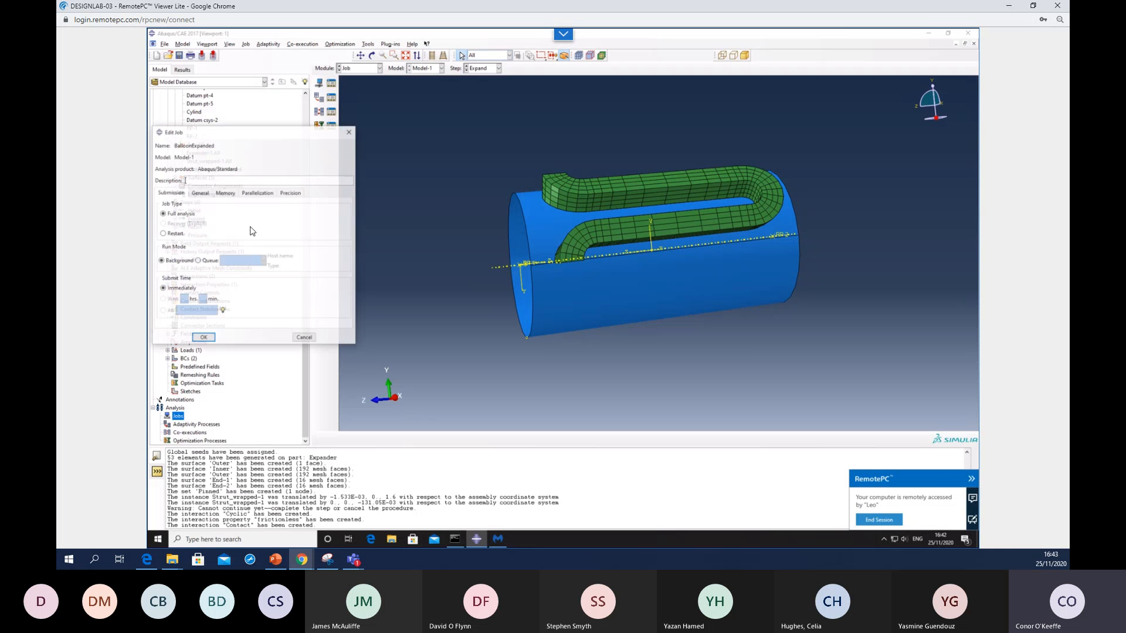
left_click(203, 338)
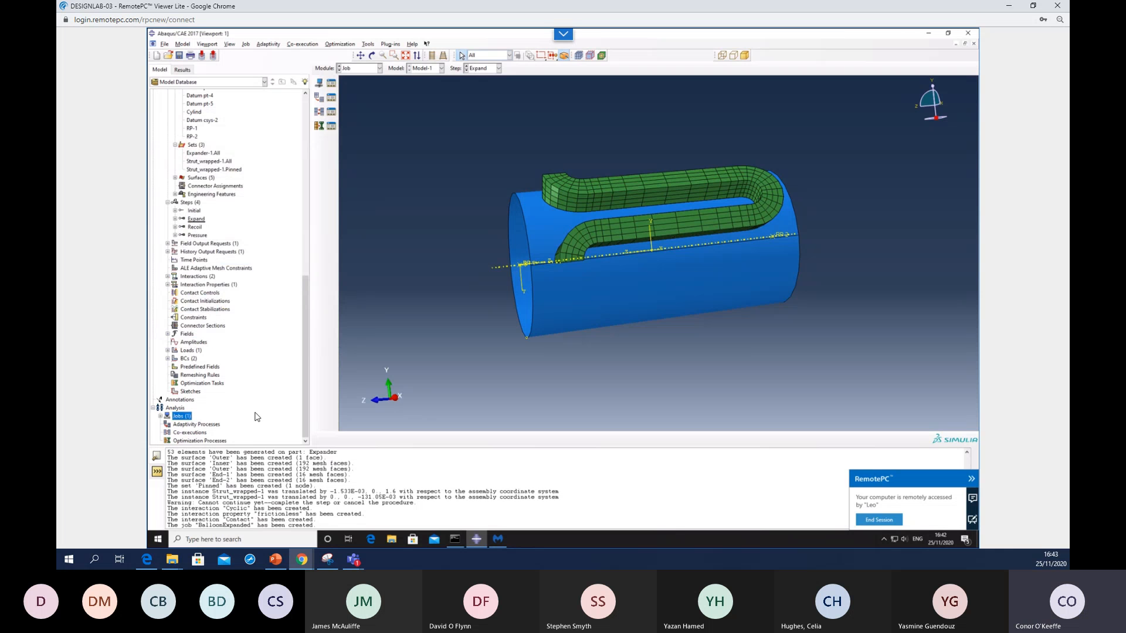
- Submit the BalloonExpanded job for analysis
left_click(161, 418)
right_click(186, 425)
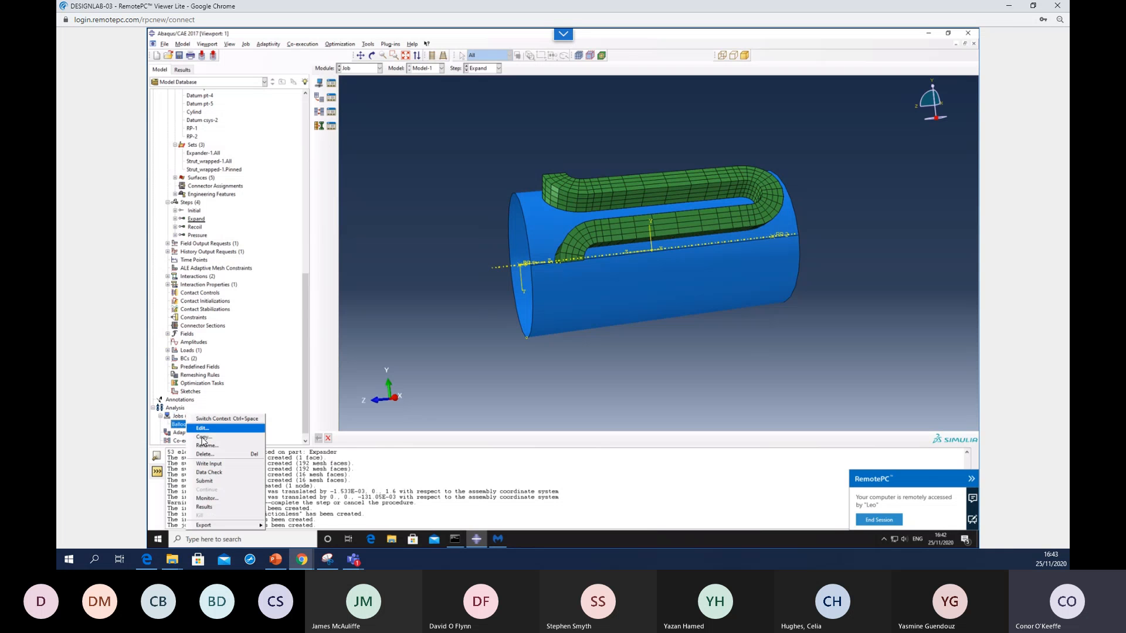
left_click(213, 484)
left_click(210, 186)
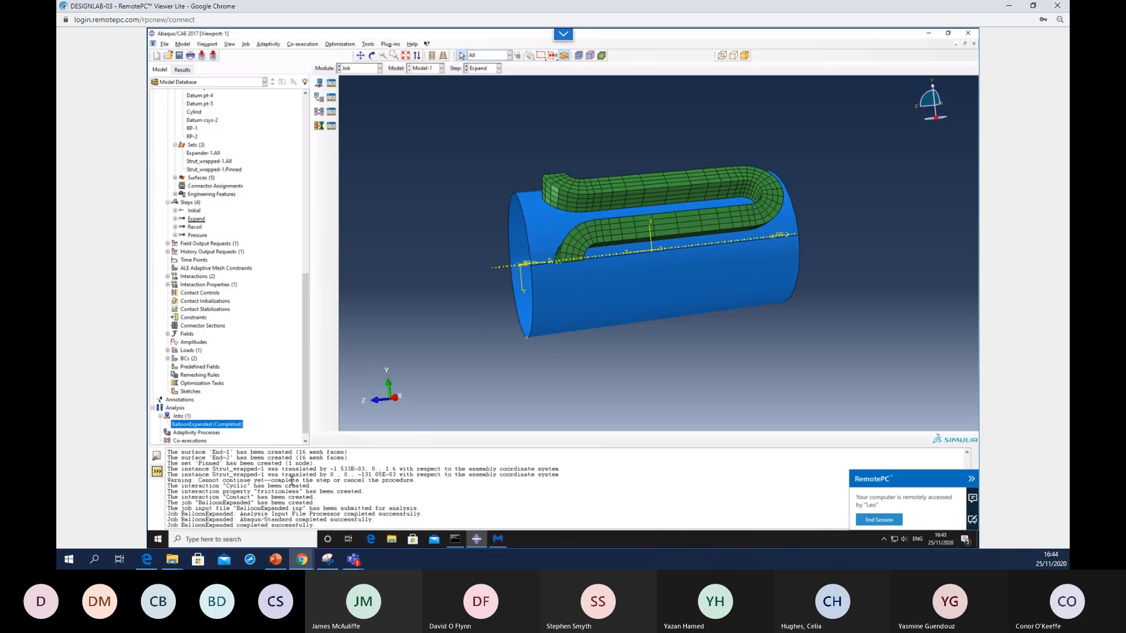
- Load the BalloonExpanded results and plot the Mises stress contours on the deformed shape, viewing the strut inside the expander
right_click(222, 424)
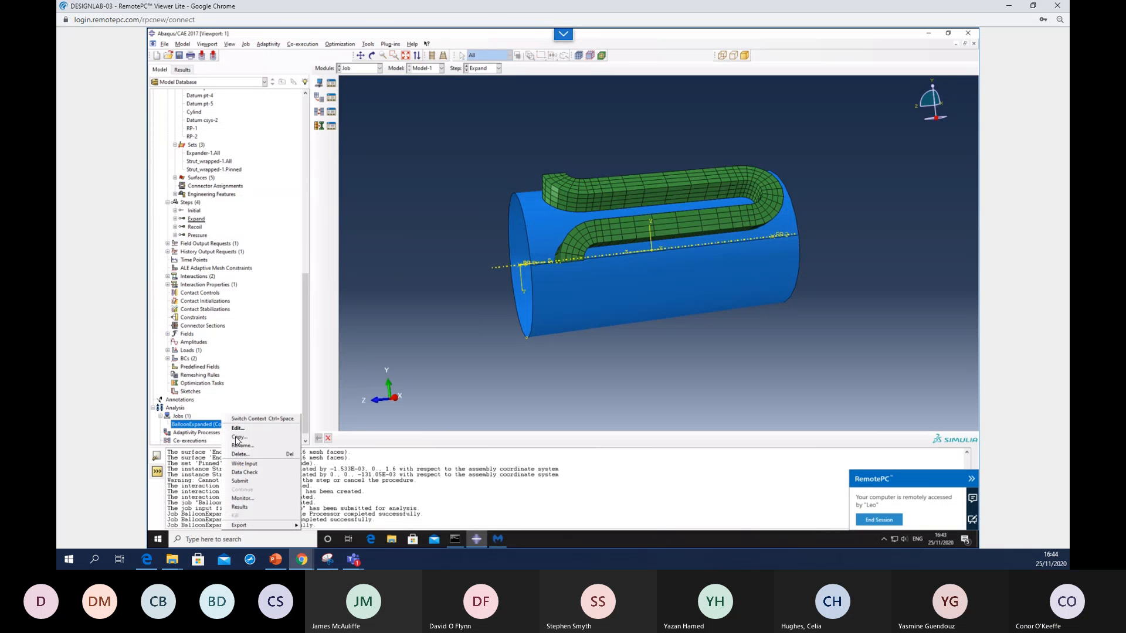
left_click(245, 508)
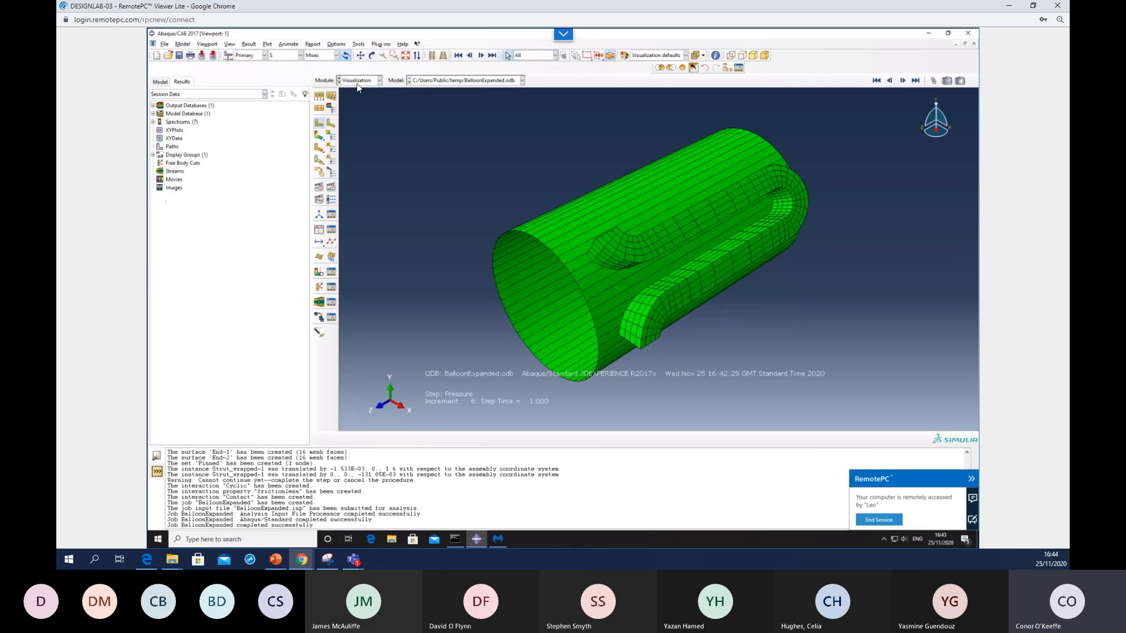
left_click(358, 81)
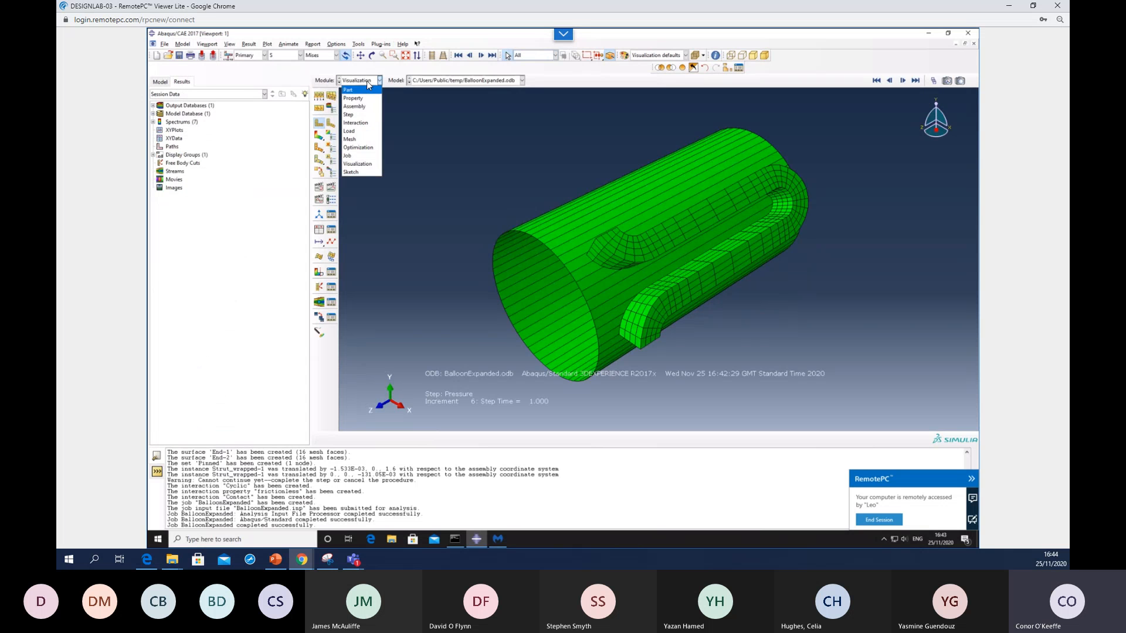
left_click(368, 82)
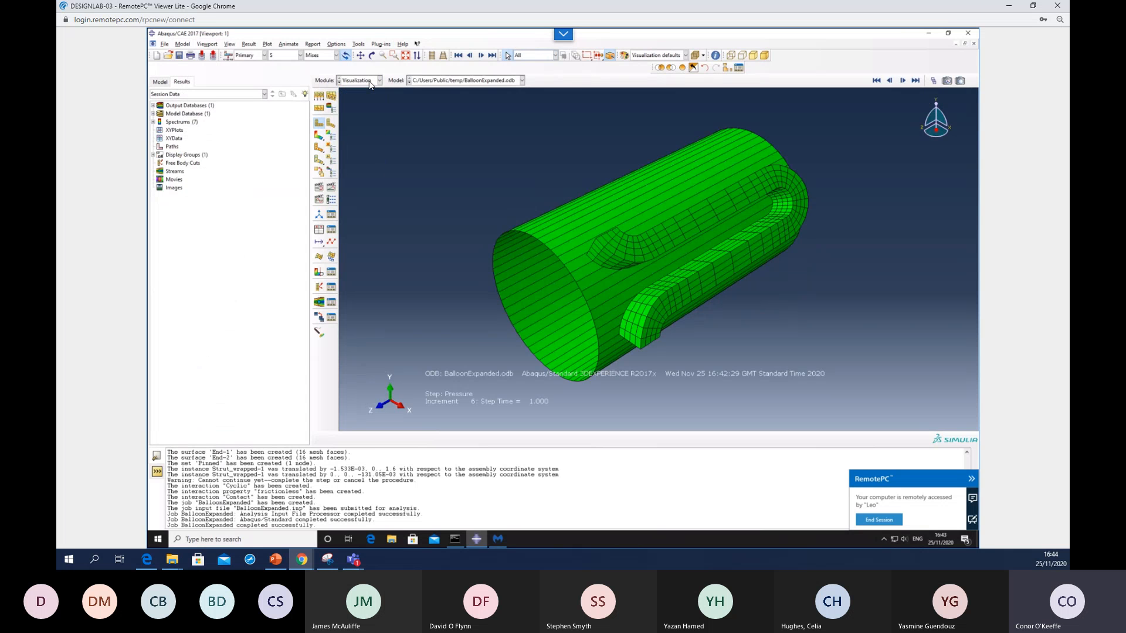
left_click(319, 137)
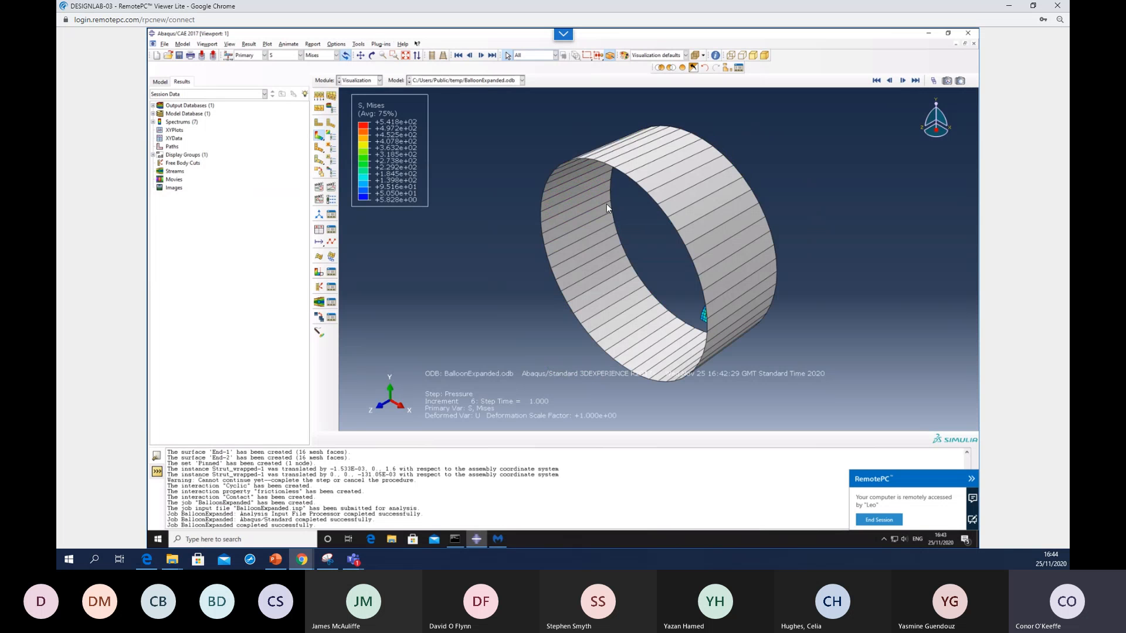
left_click_drag(631, 235, 784, 250, "ctrl+alt")
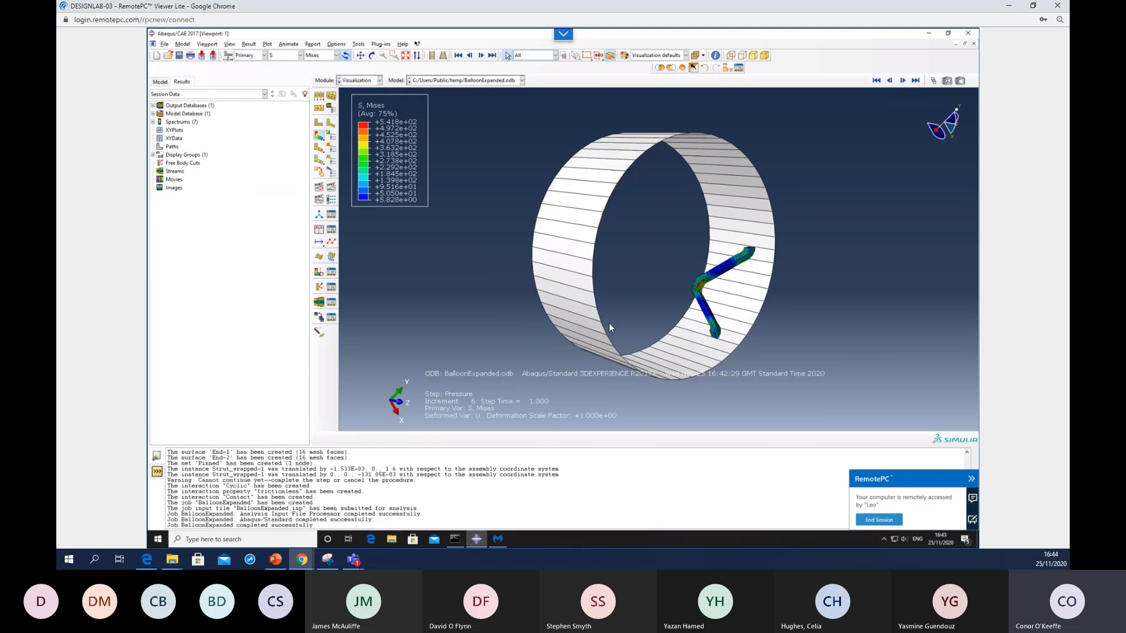
- Scrub the result frames from Expand 0 through Recoil to Pressure 6, examining the strut and expander's Mises stress
left_click(933, 82)
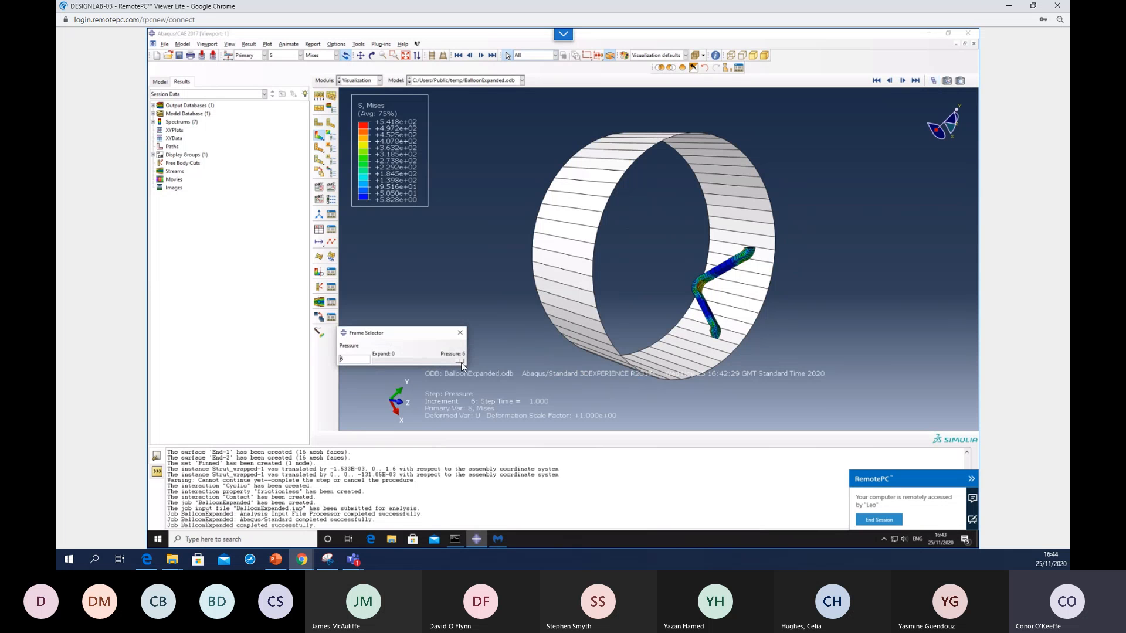
left_click_drag(461, 363, 358, 365)
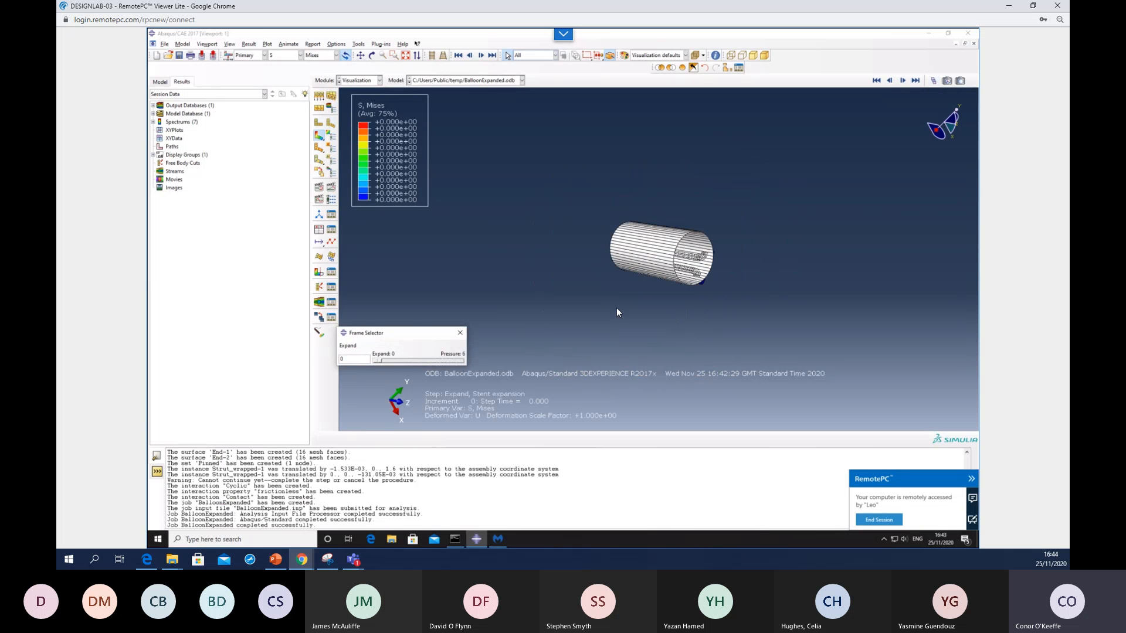
mouse_move(697, 259)
left_mouse_down("ctrl+alt")
mouse_move(555, 252)
mouse_move(548, 297)
left_mouse_up("ctrl+alt")
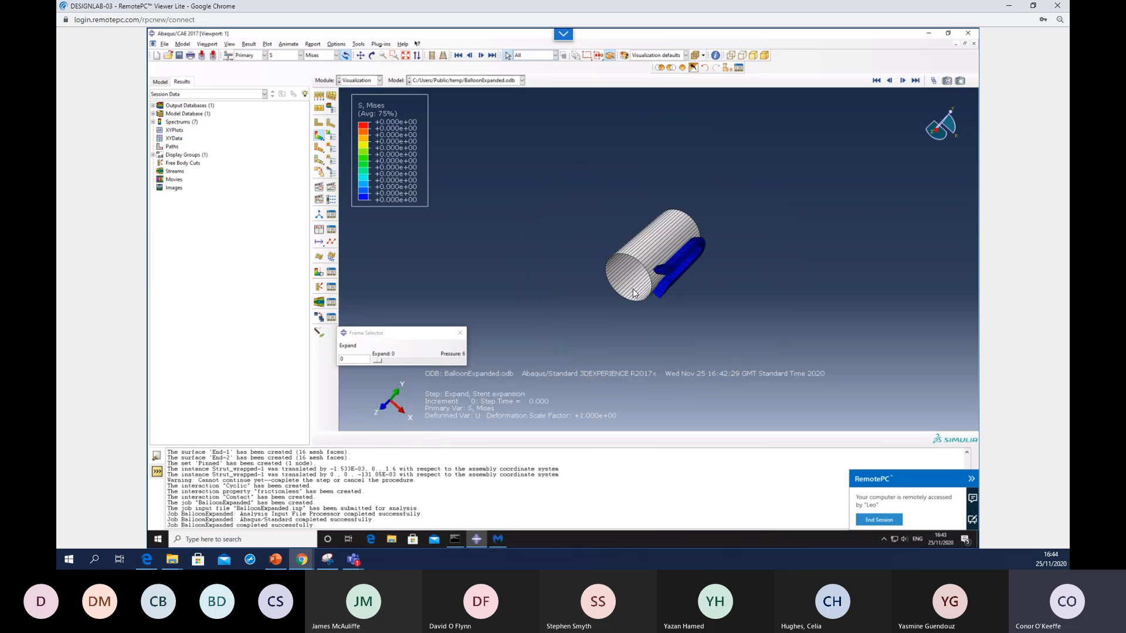
left_click_drag(696, 244, 663, 233, "ctrl+alt")
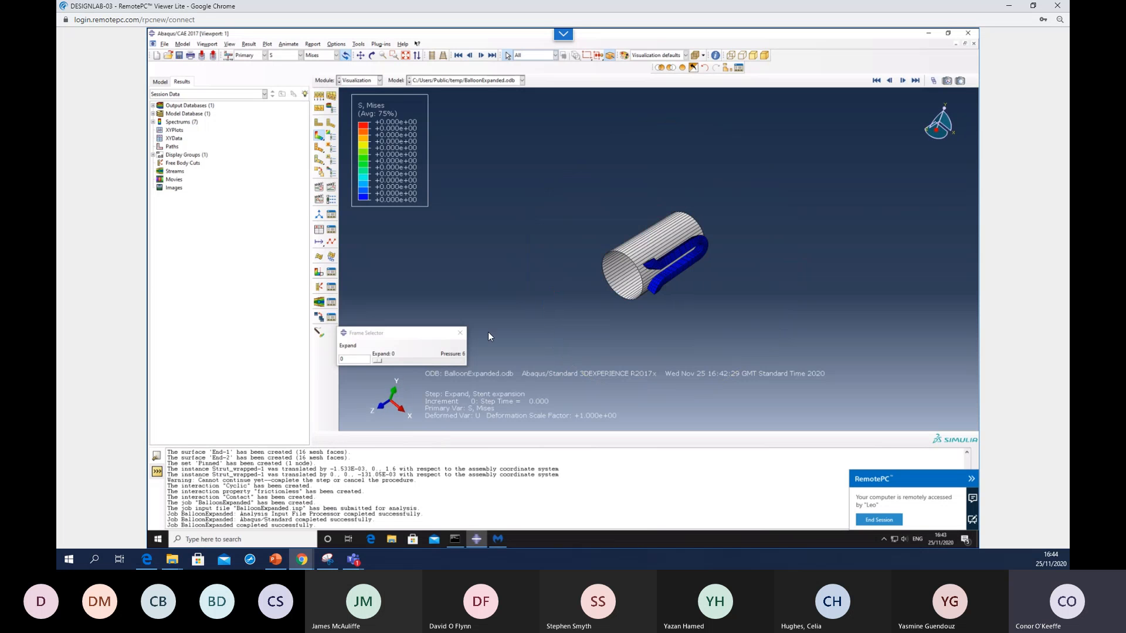
left_click(379, 360)
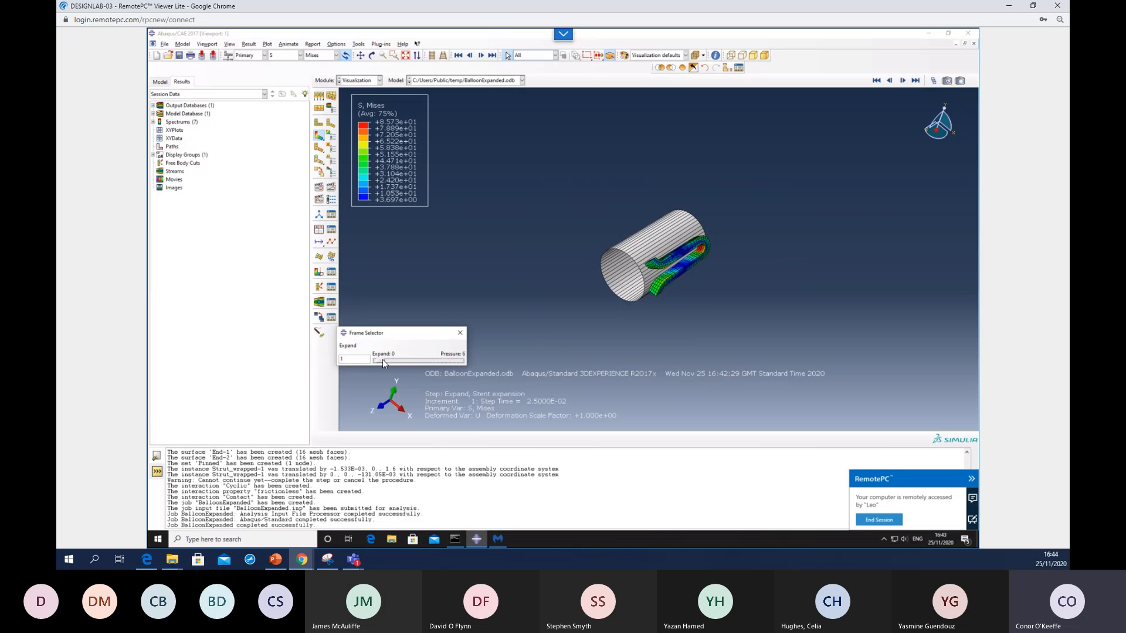
left_click_drag(382, 360, 431, 360)
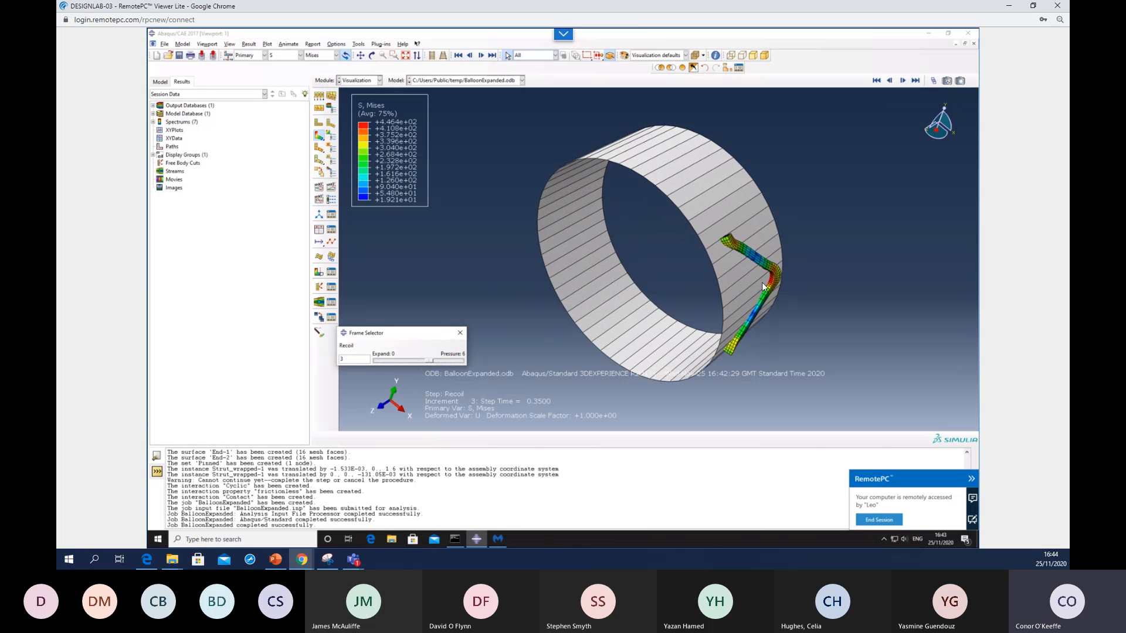
left_click_drag(428, 360, 469, 360)
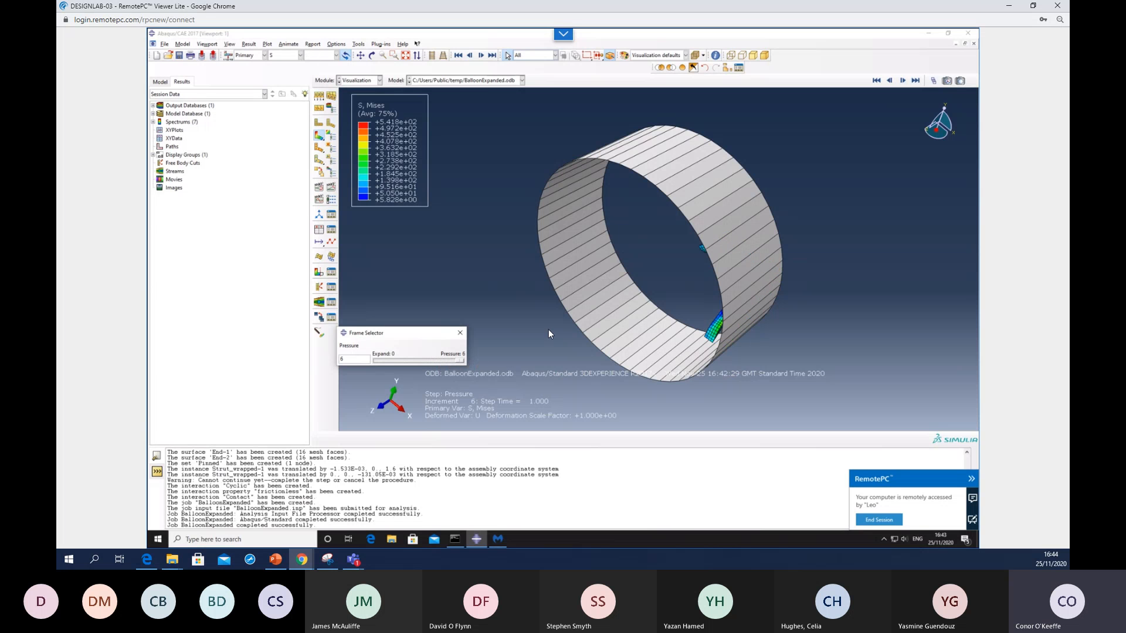
left_click_drag(684, 300, 707, 259, "ctrl+alt")
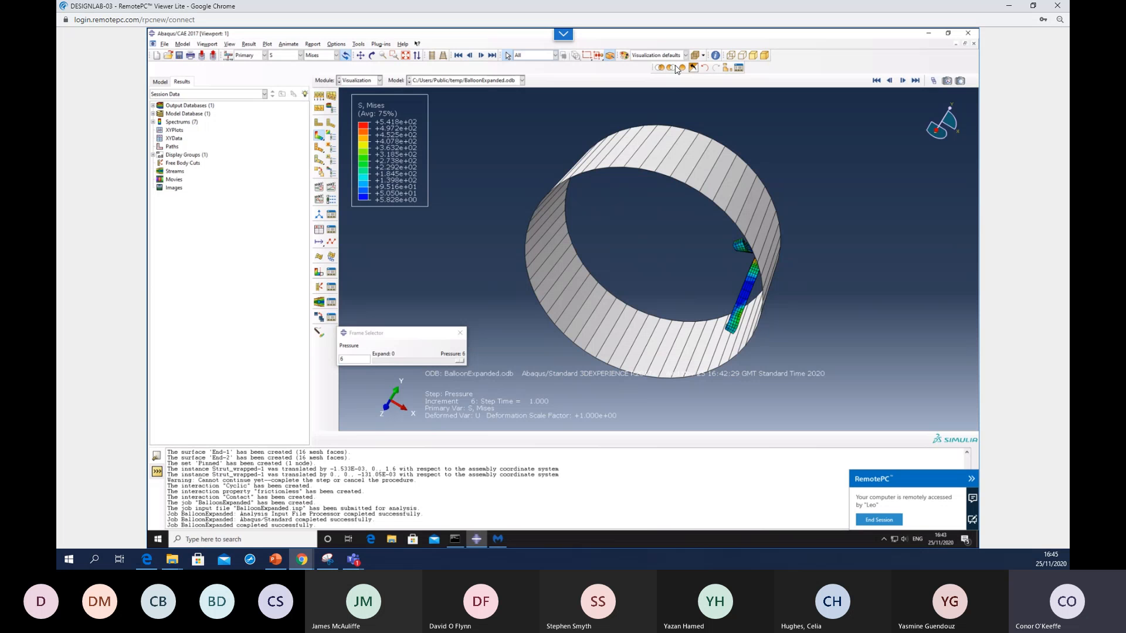
- Remove the EXPANDER-1.ALL element set from the displayed results with a display group
left_click(727, 67)
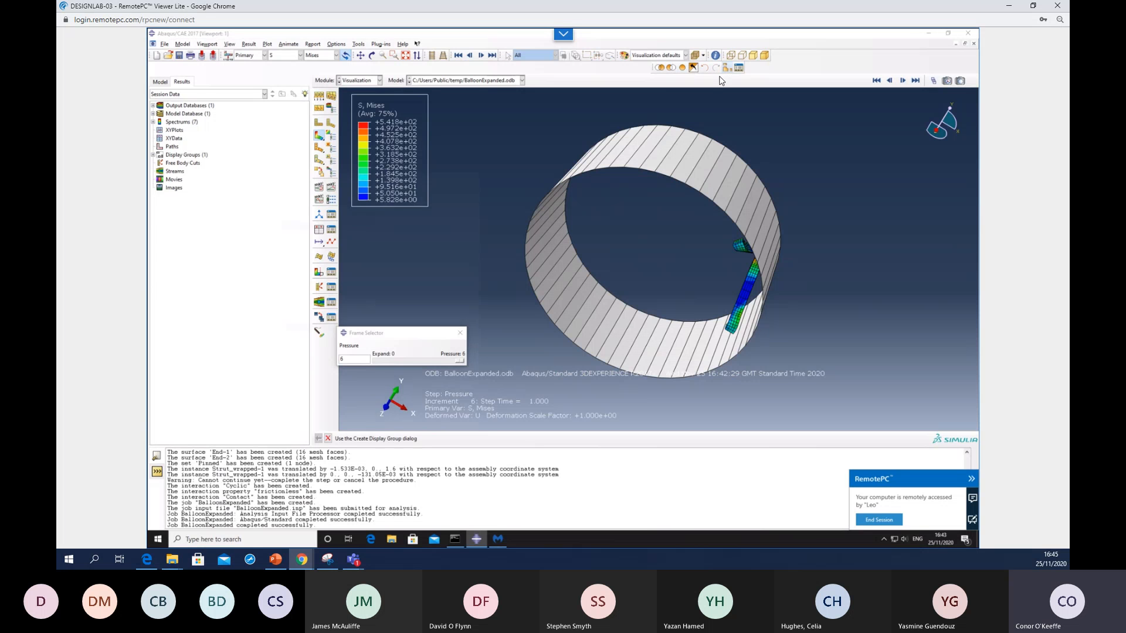
left_click(366, 209)
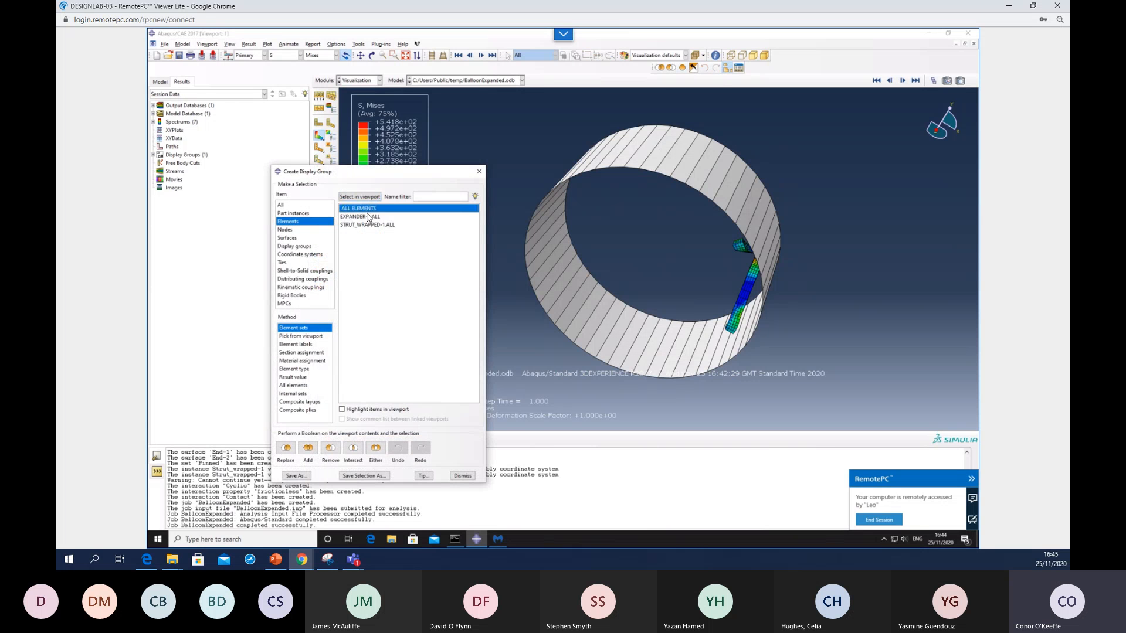
left_click(369, 218)
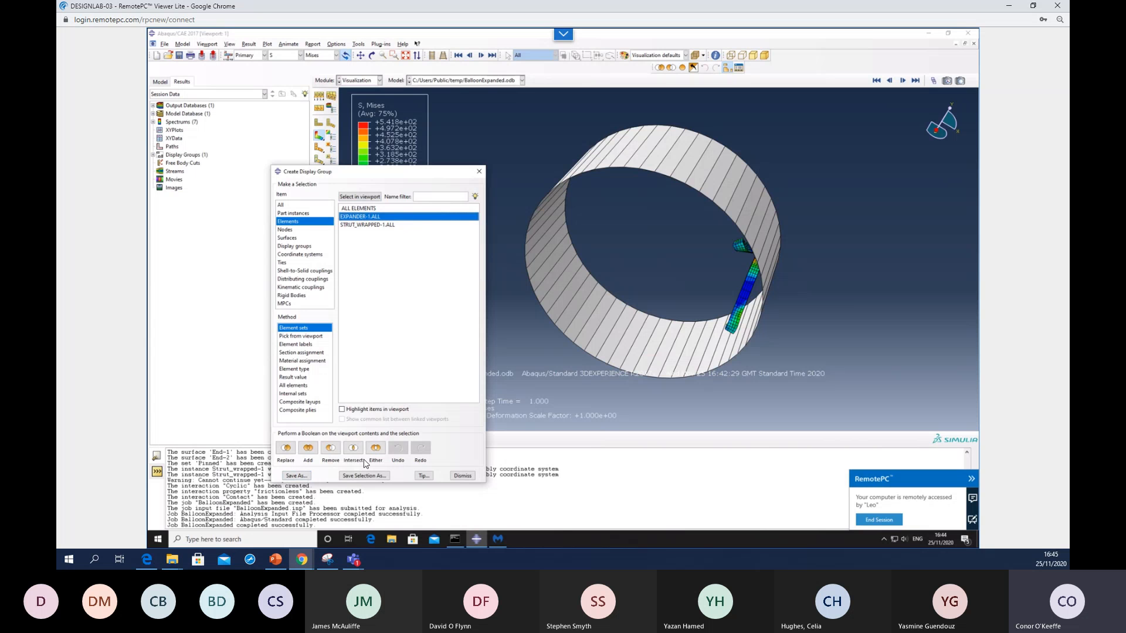
left_click(330, 448)
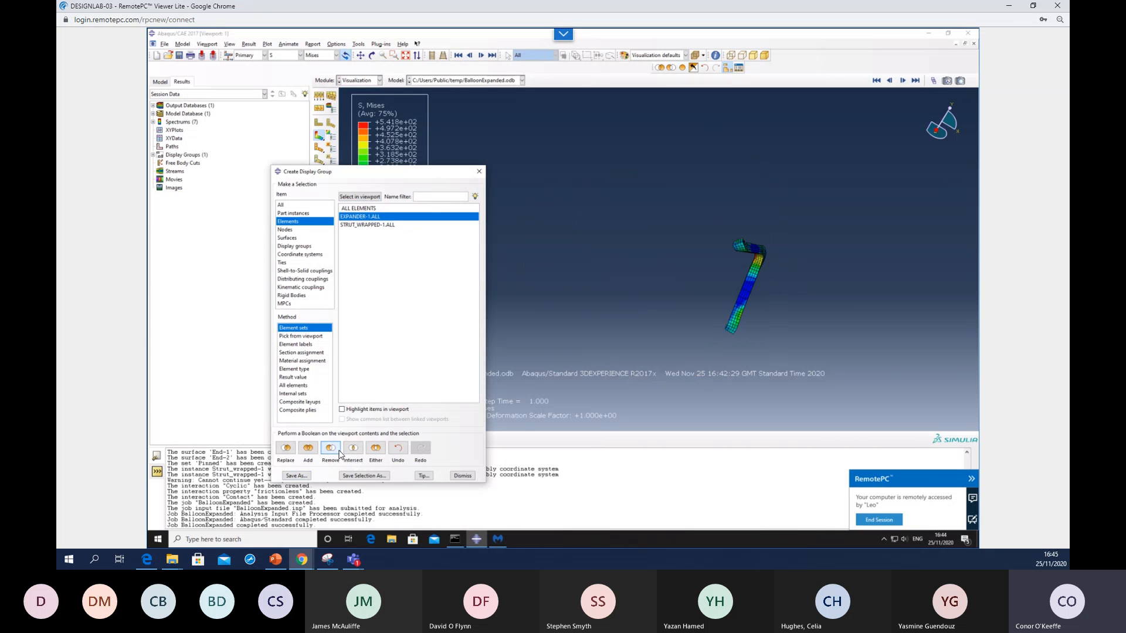
left_click(485, 172)
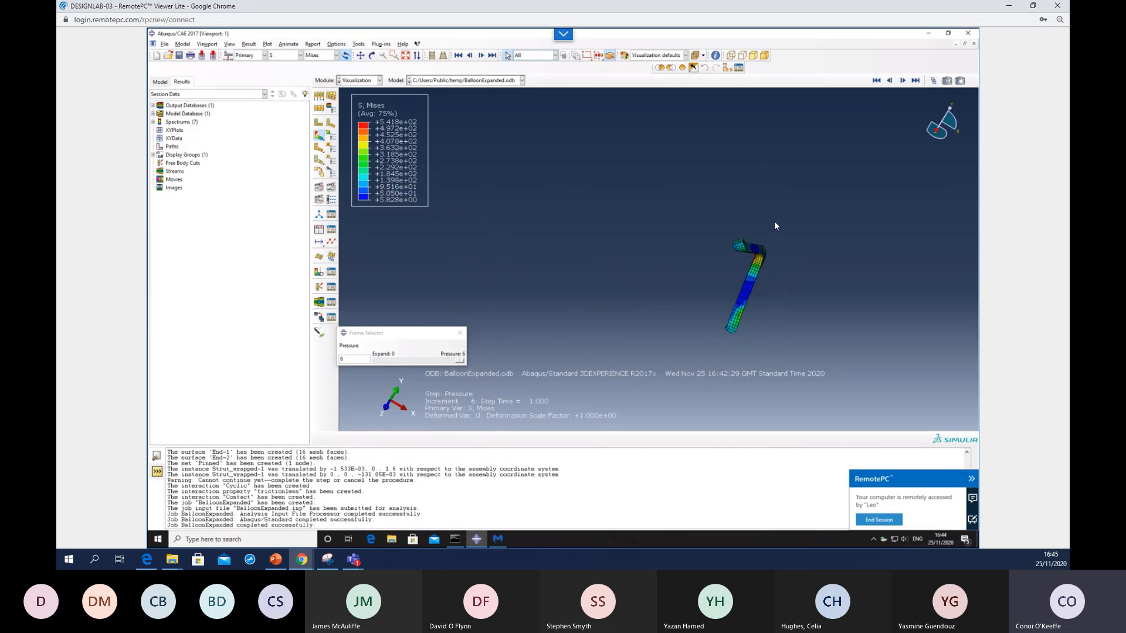
- Examine the Mises stress on the isolated strut across the result frames, ending at Pressure frame 6
left_click_drag(774, 221, 662, 238)
left_click_drag(459, 360, 487, 360)
left_click(459, 337)
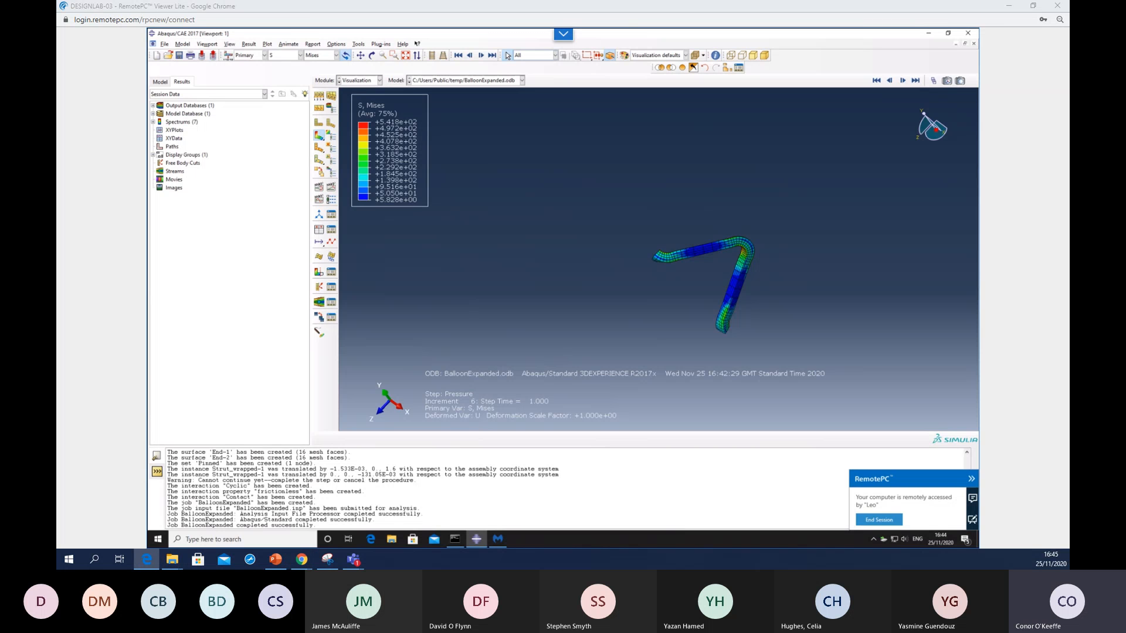
- Pattern the displayed strut results circularly with 6 copies over 360 degrees about Z in the ASSEMBLY__T-CYLIND coordinate system
left_click(229, 43)
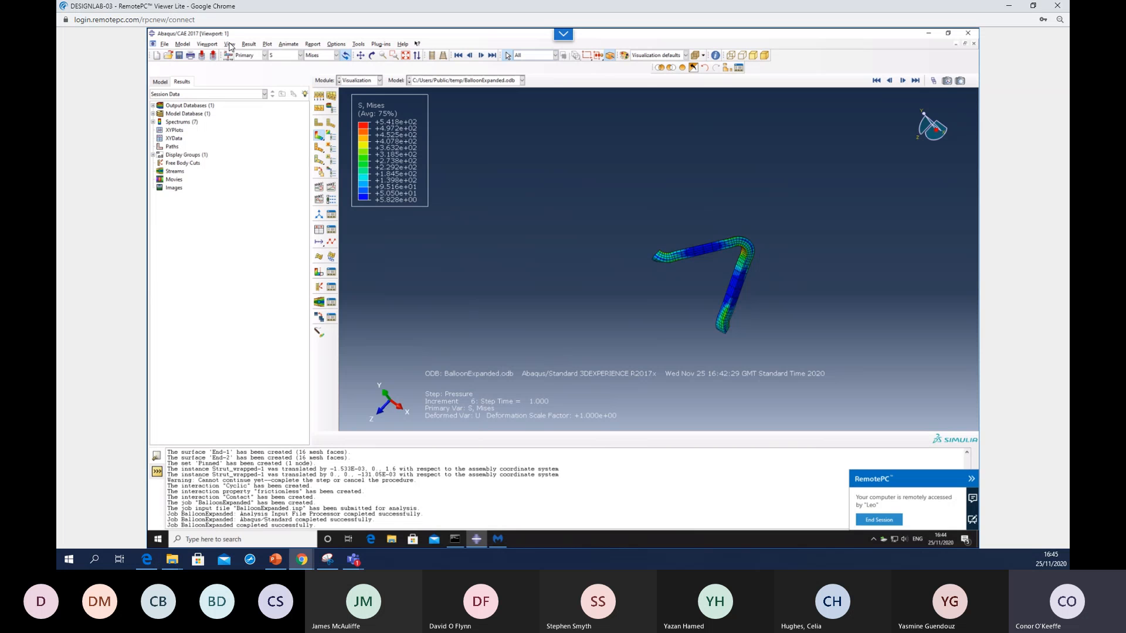
left_click(229, 45)
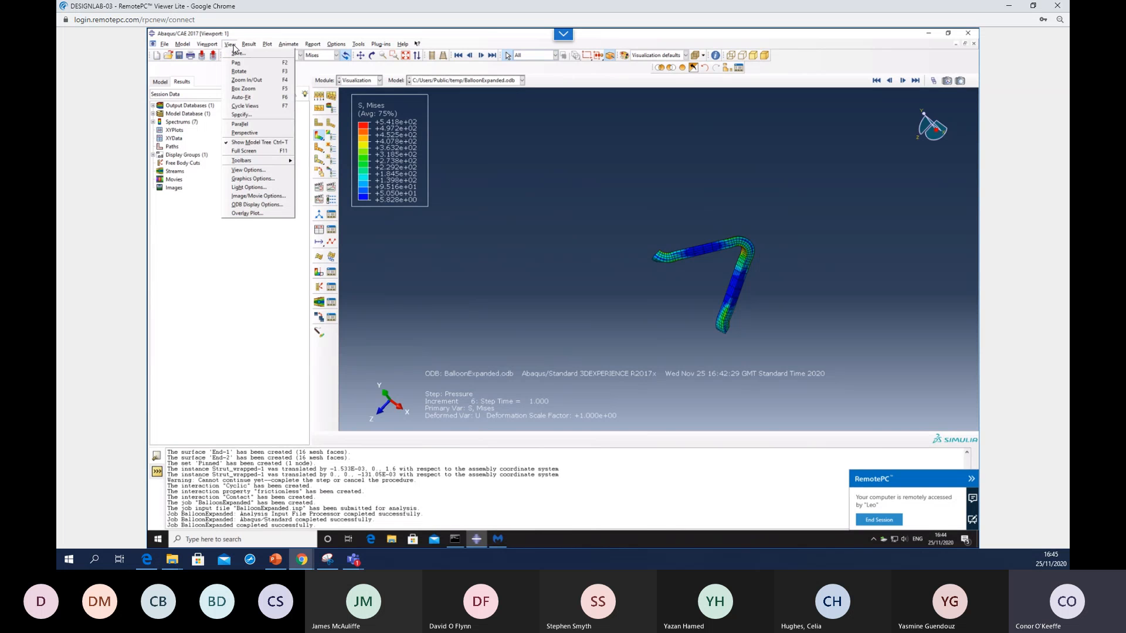
left_click(267, 205)
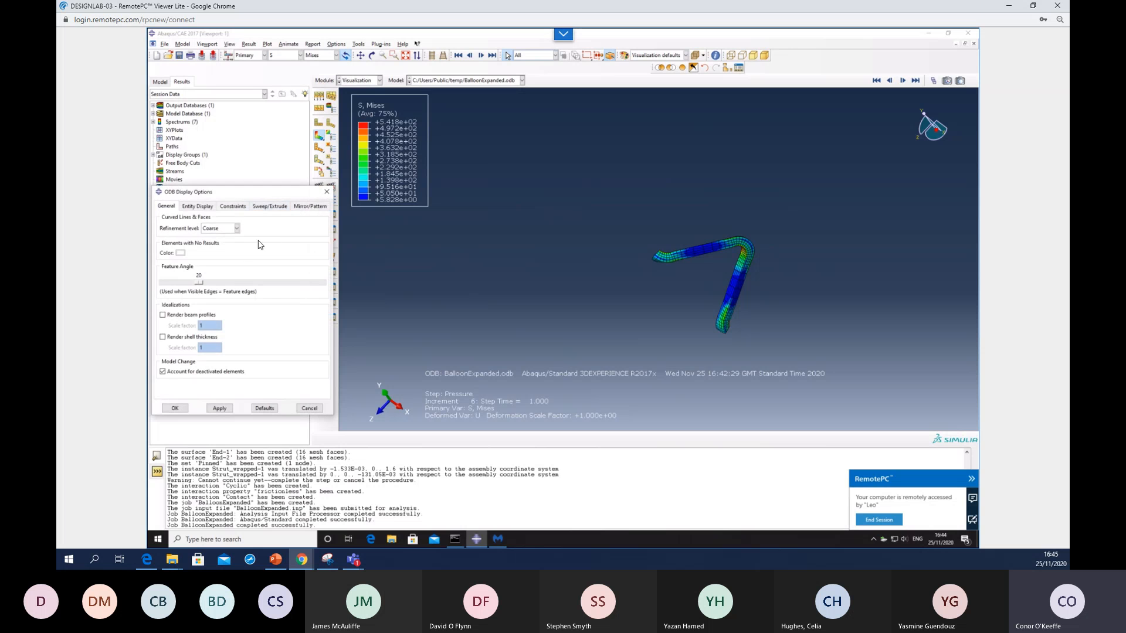
left_click(314, 206)
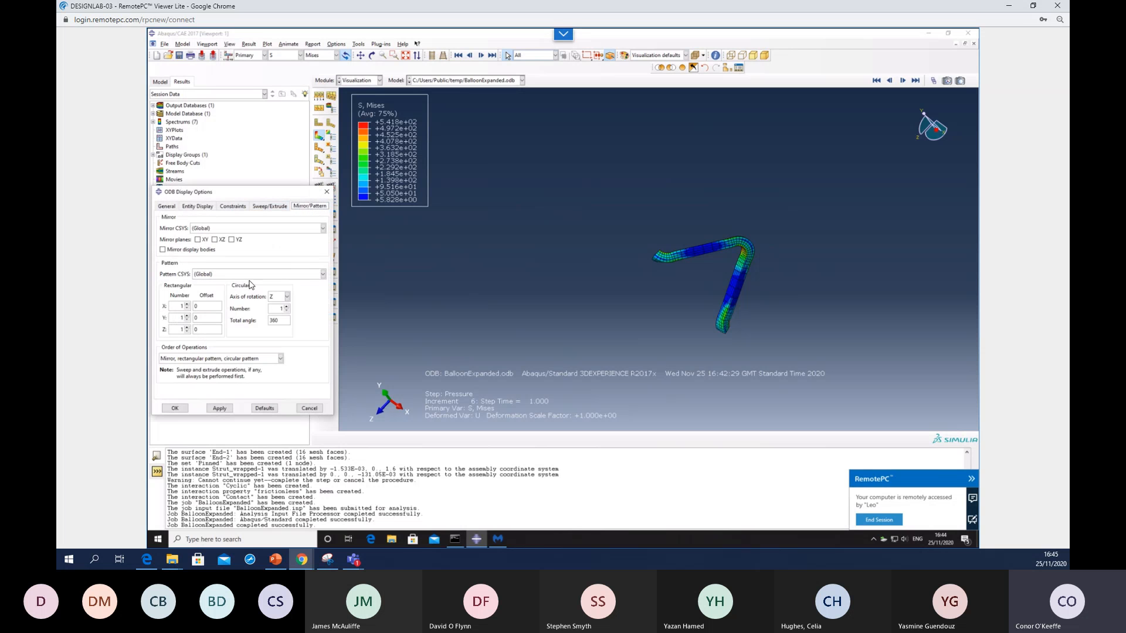
left_click(246, 276)
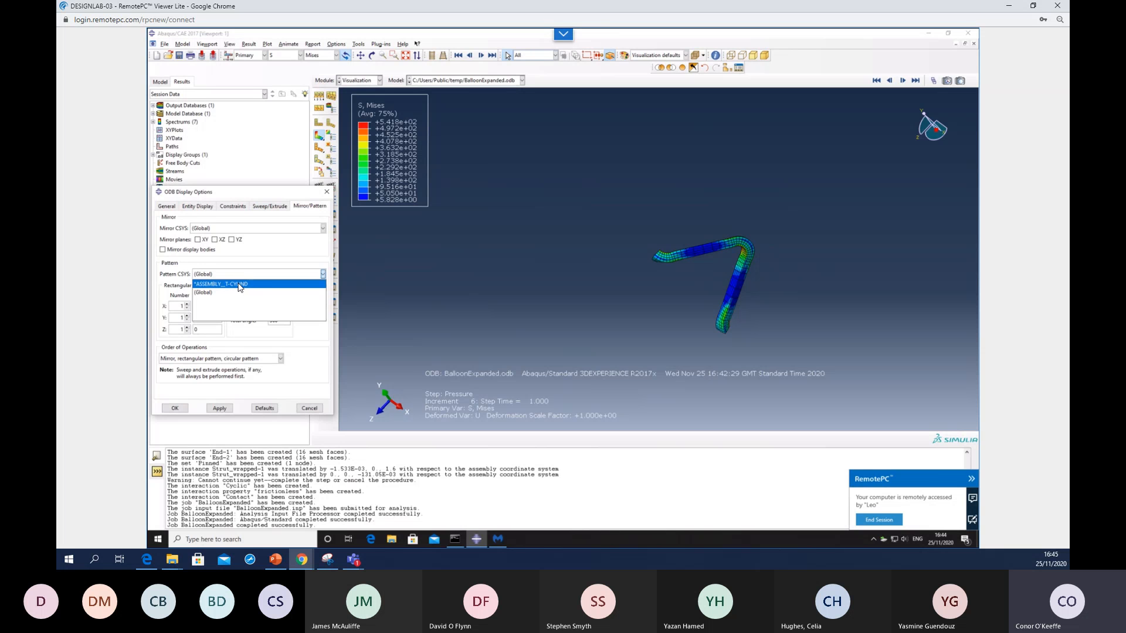
left_click(238, 287)
double_click(280, 308)
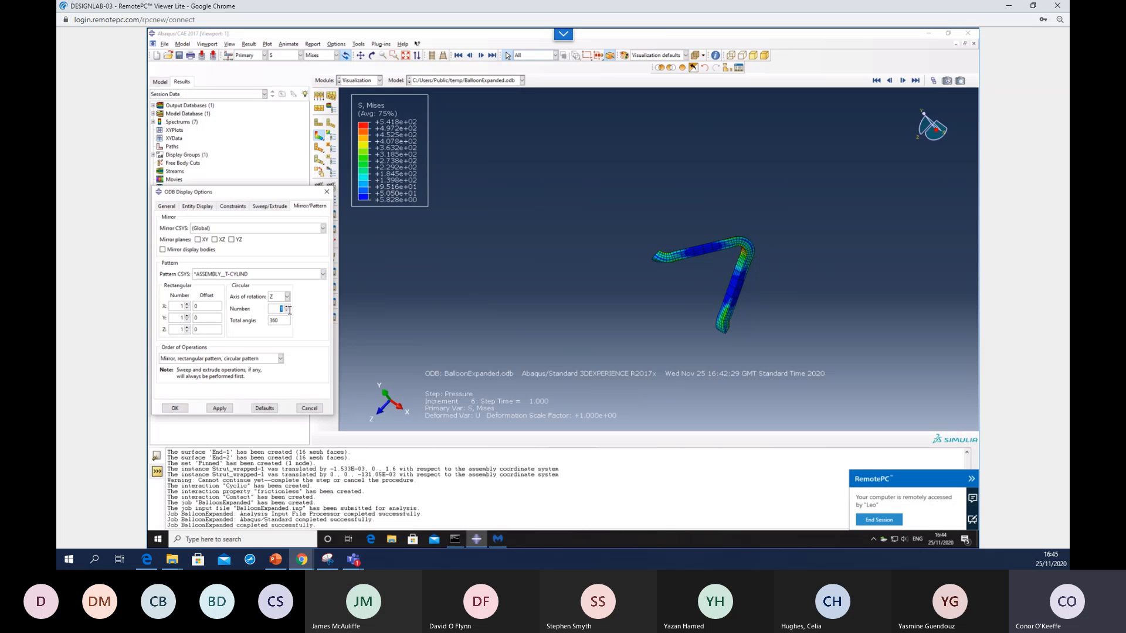
type("6")
left_click(220, 408)
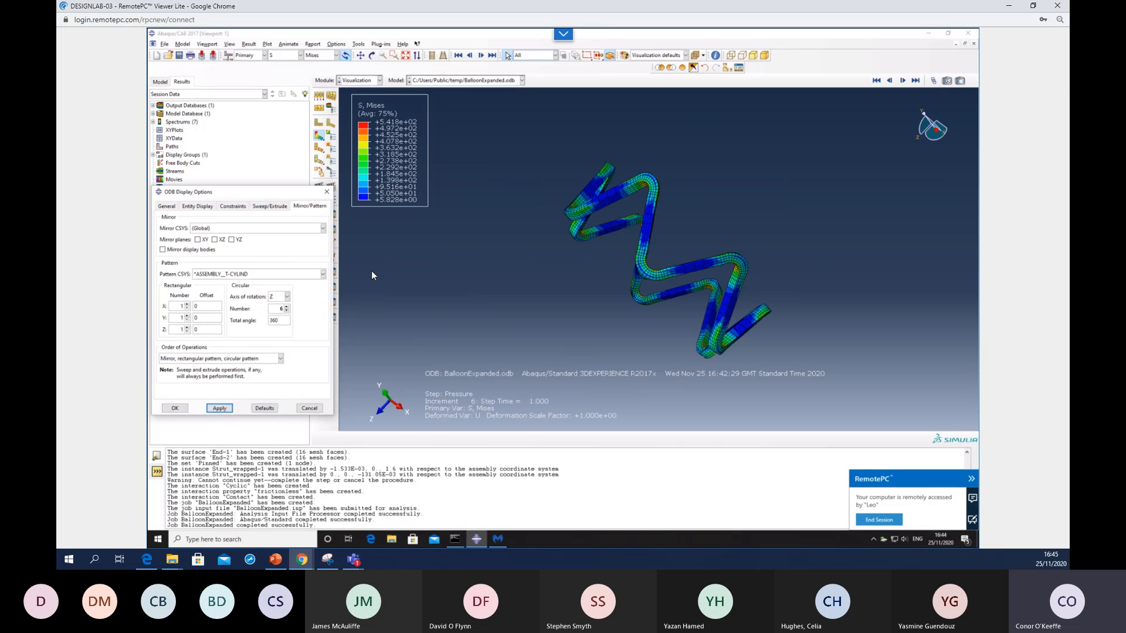
left_click(326, 193)
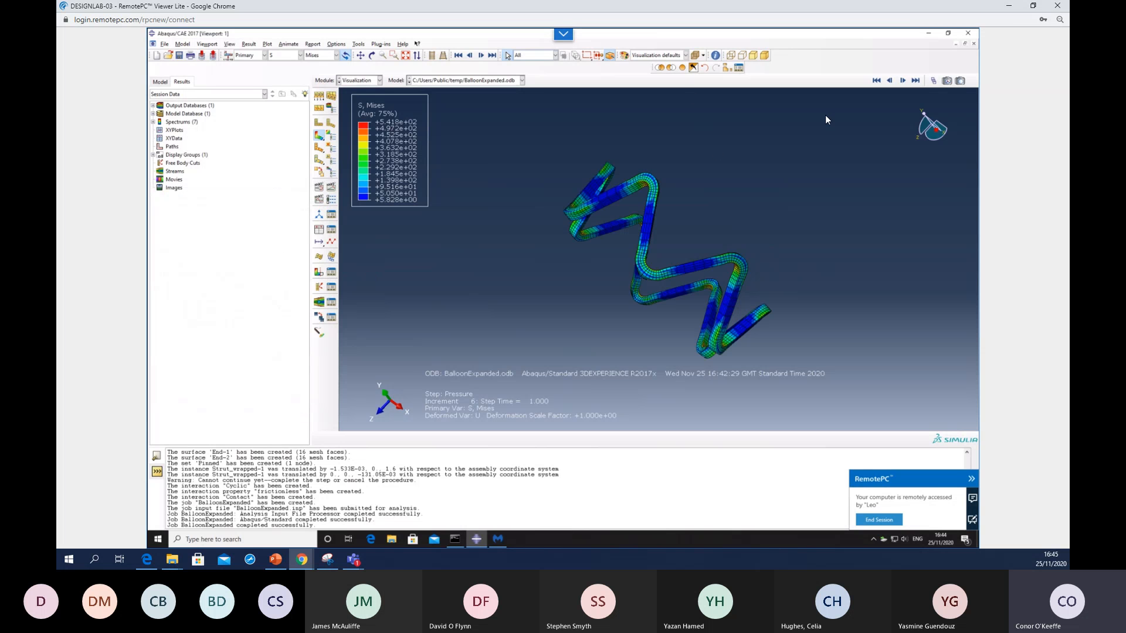
- Examine the Mises stress on the full patterned stent ring across the result frames, ending at Pressure frame 6
left_click(933, 81)
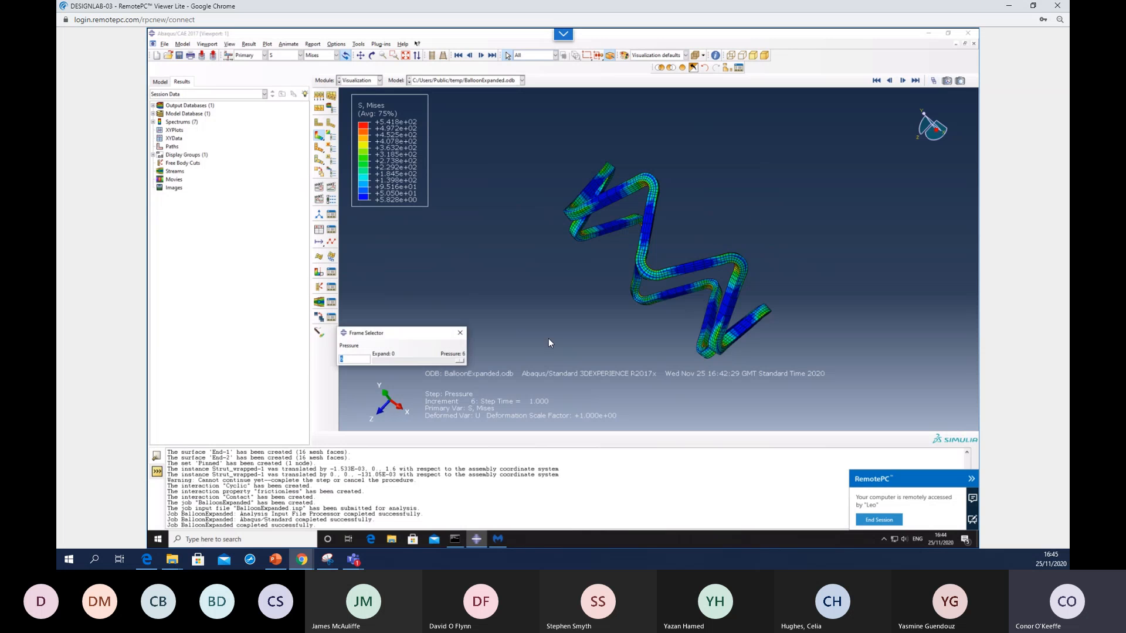
left_click_drag(708, 258, 698, 167, "ctrl+alt")
mouse_move(462, 360)
left_mouse_down()
mouse_move(352, 369)
mouse_move(476, 364)
left_mouse_up()
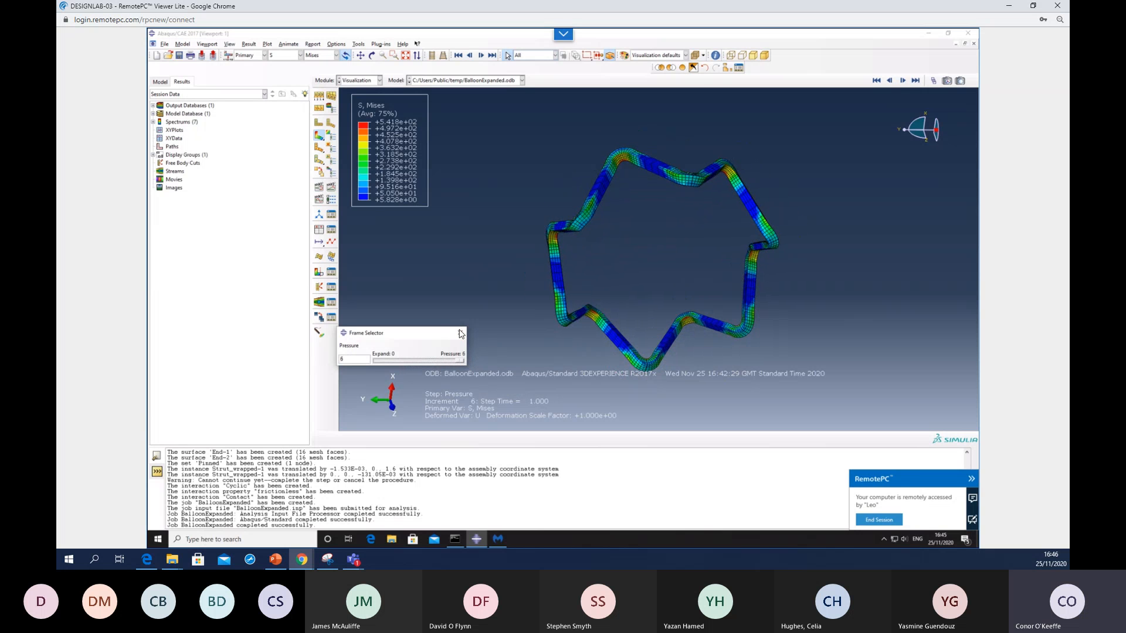
left_click(460, 332)
left_click_drag(696, 253, 613, 231, "ctrl+alt")
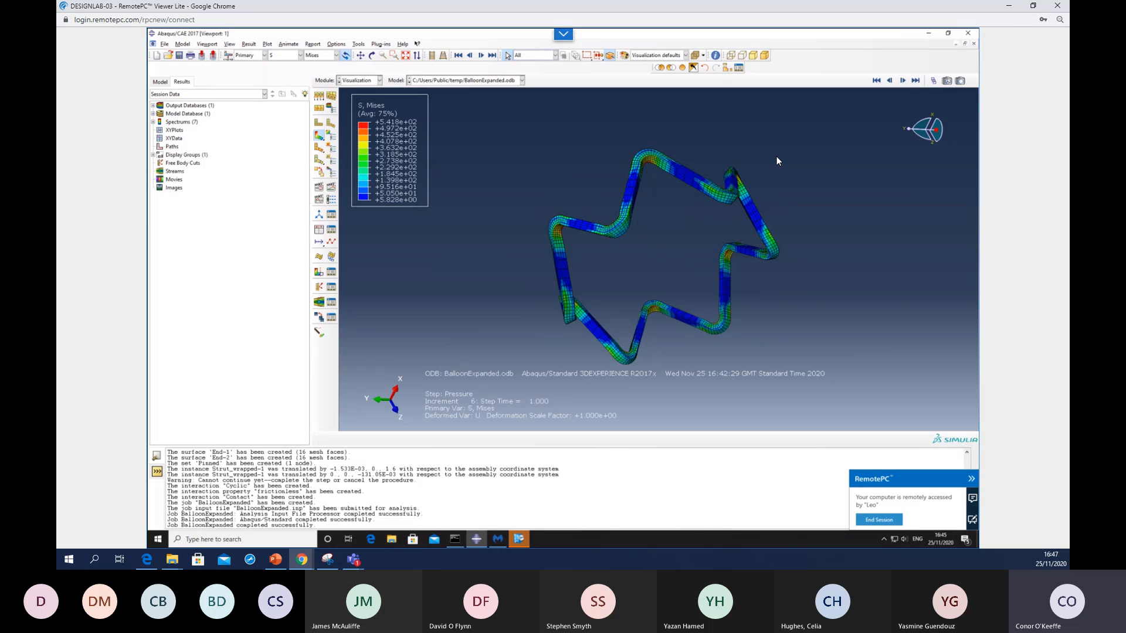
left_click(382, 44)
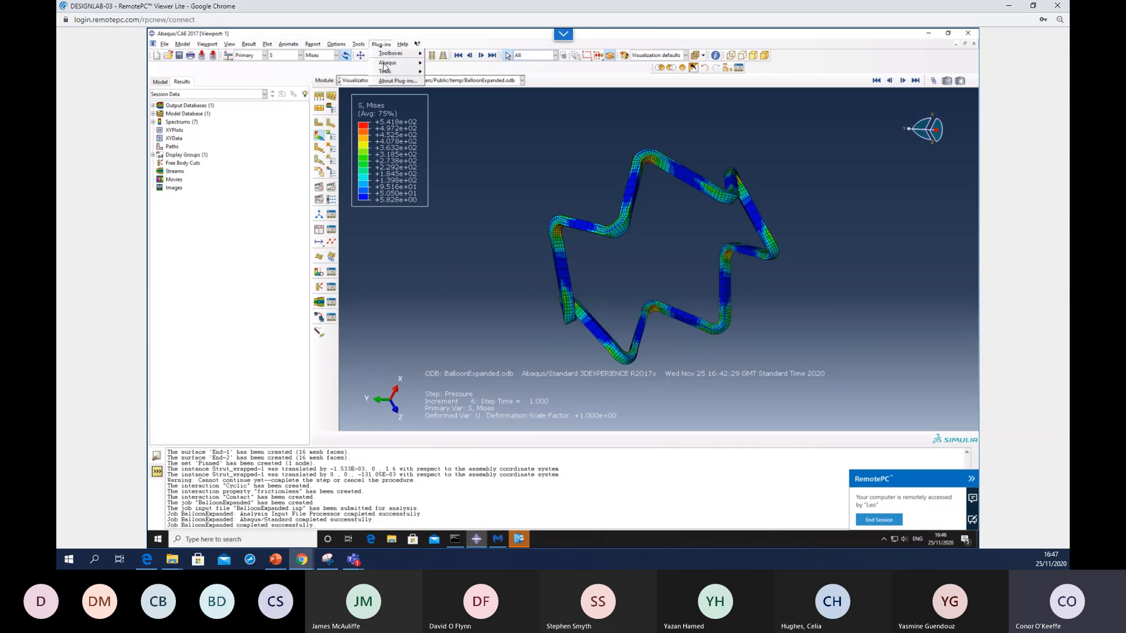
mouse_move(414, 72)
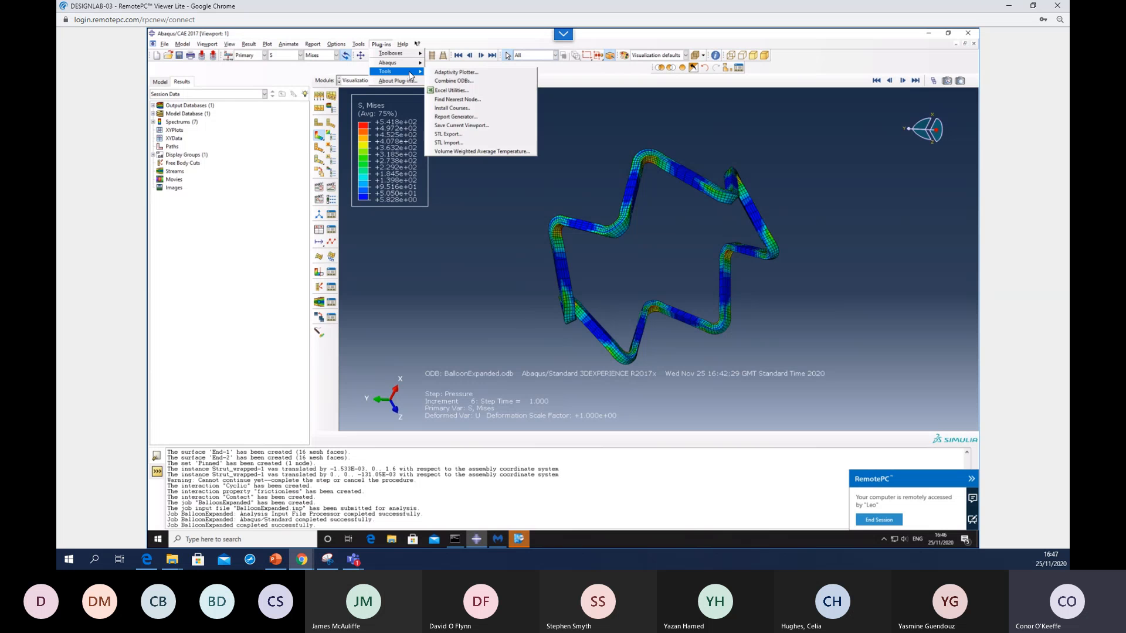
left_click(473, 250)
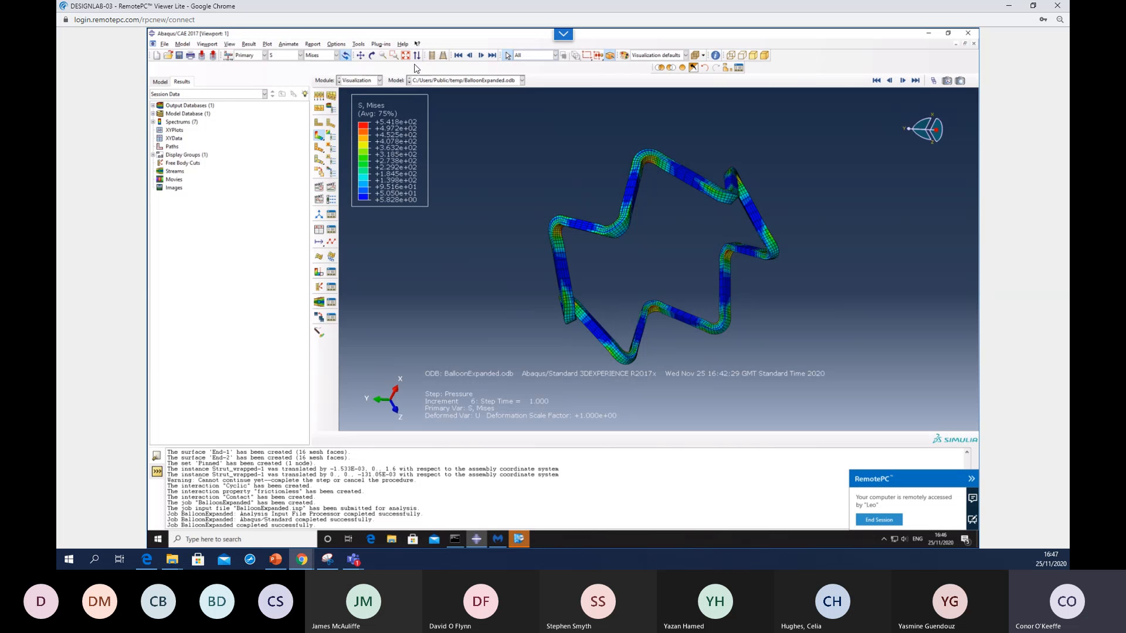
left_click(377, 45)
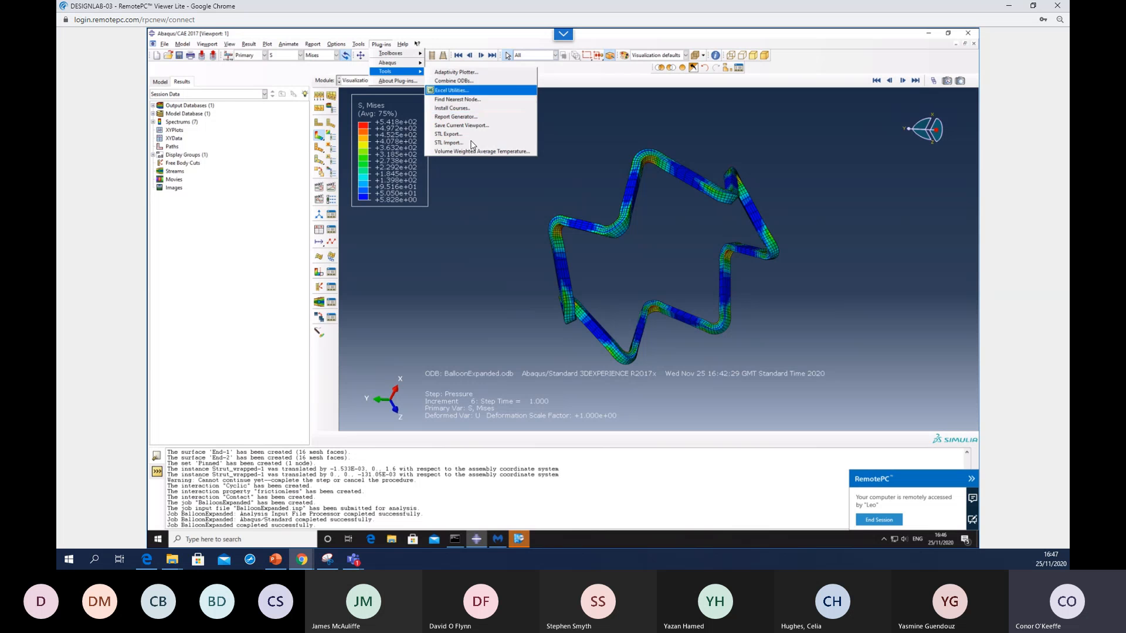
left_click(483, 180)
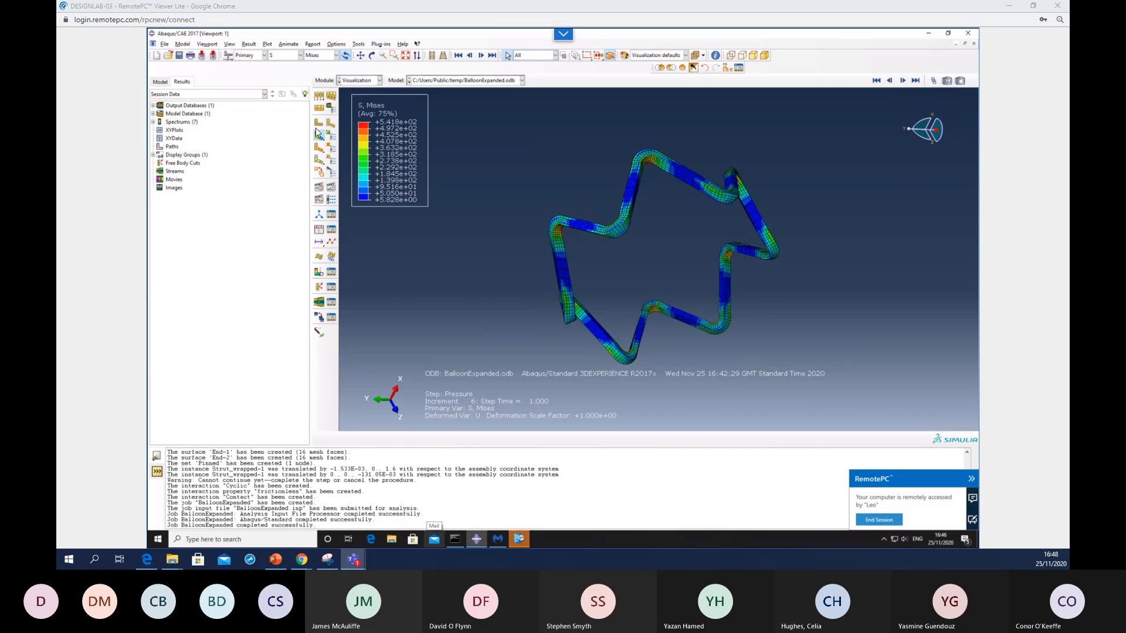
- Try to assign global seeds to the Strut_wrapped part in the Mesh module
left_click(371, 80)
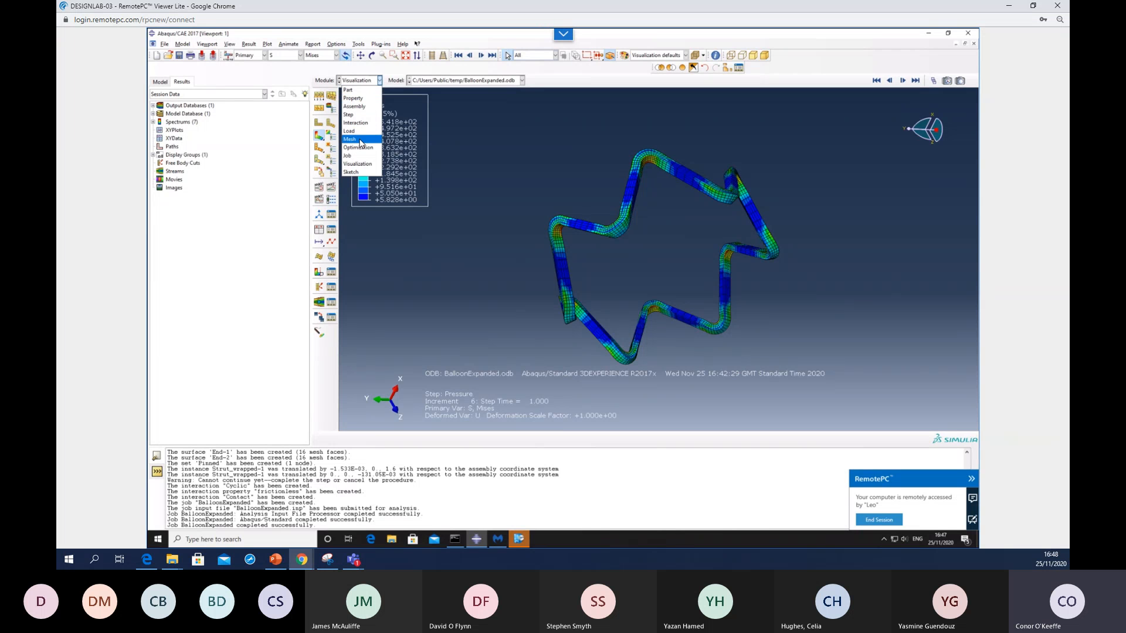
left_click(360, 139)
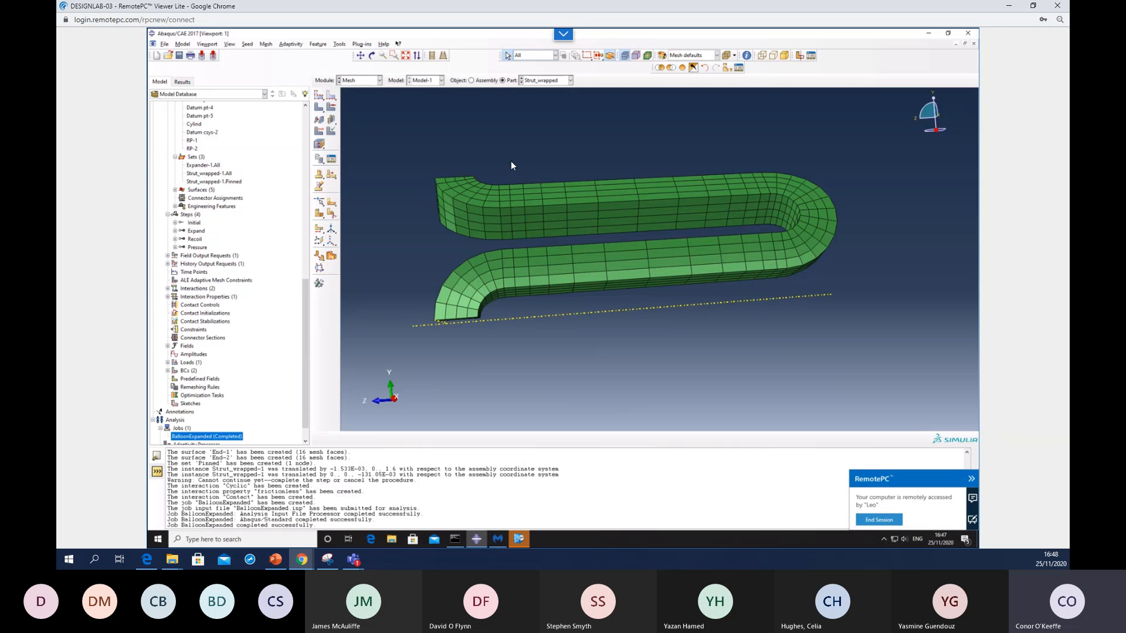
left_click(319, 95)
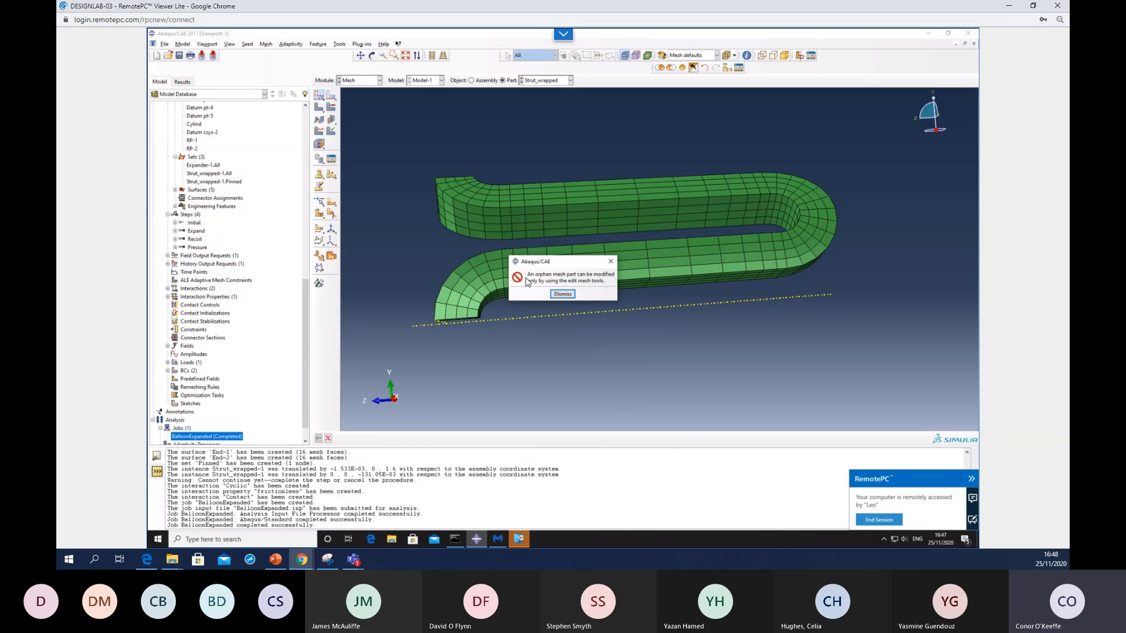
left_click(562, 293)
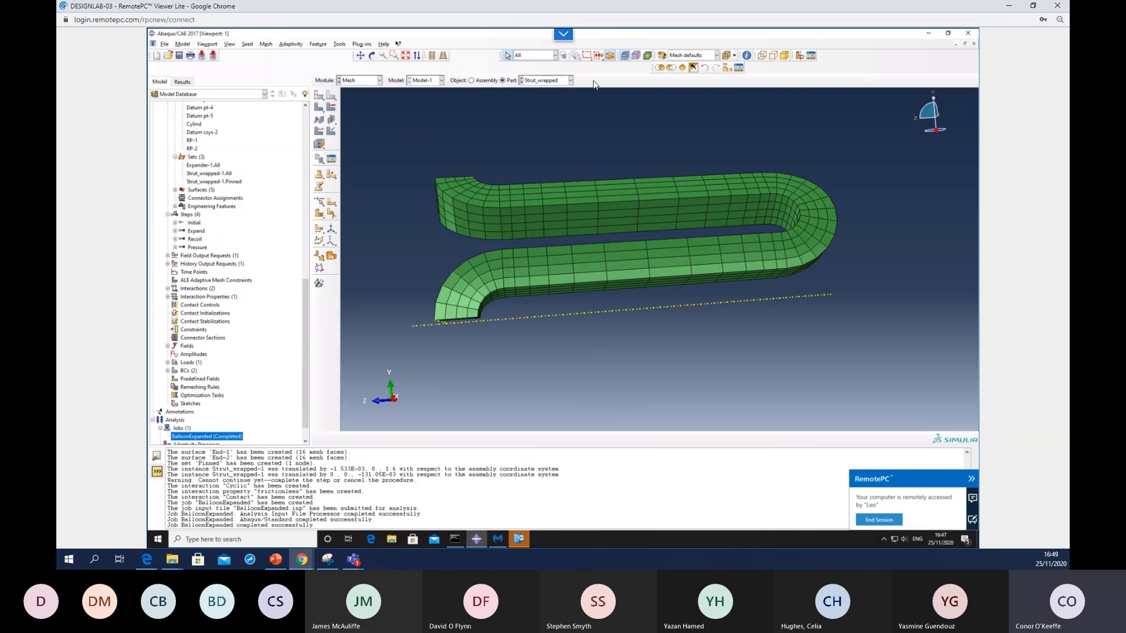
- Show the Expander part and look at its global seed sizing controls and element type region selection
left_click(558, 80)
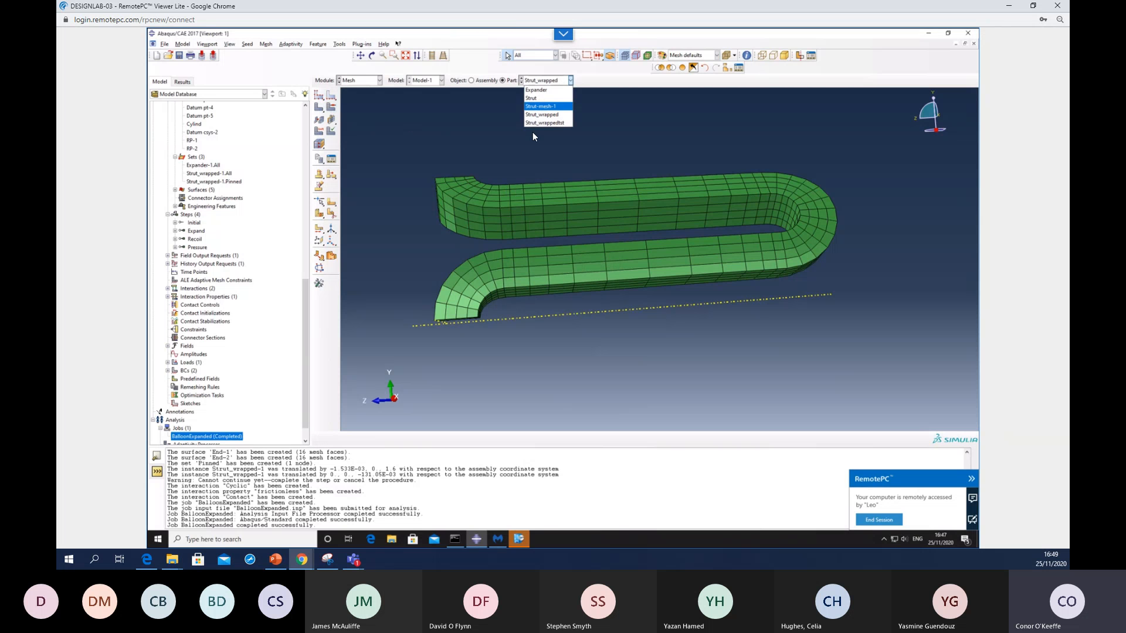
left_click(552, 92)
left_click(318, 95)
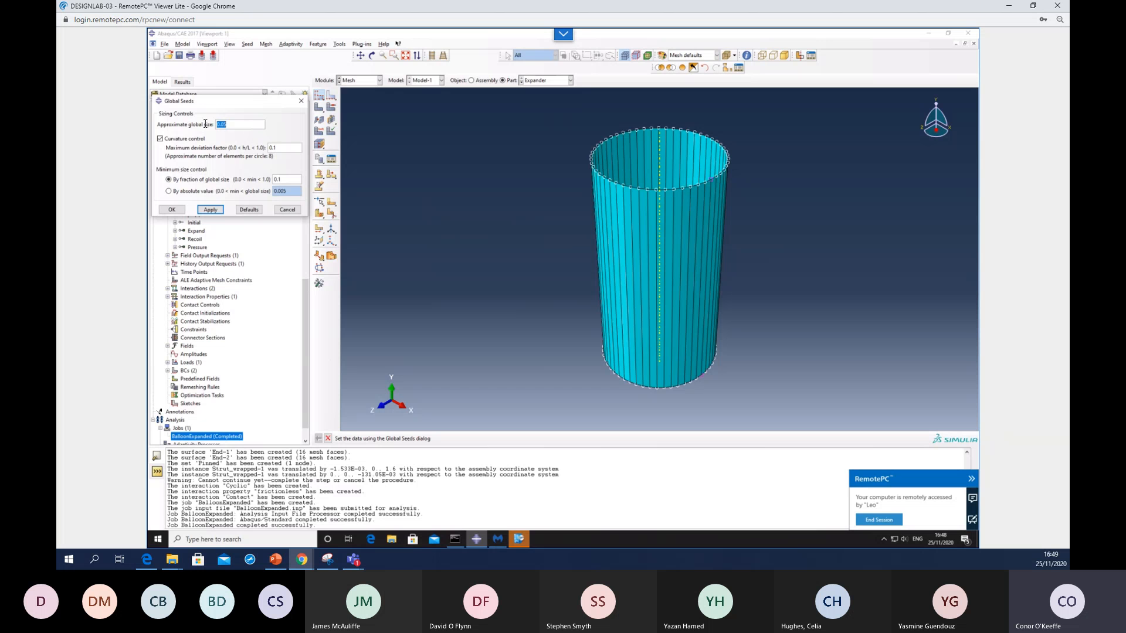
left_click(301, 103)
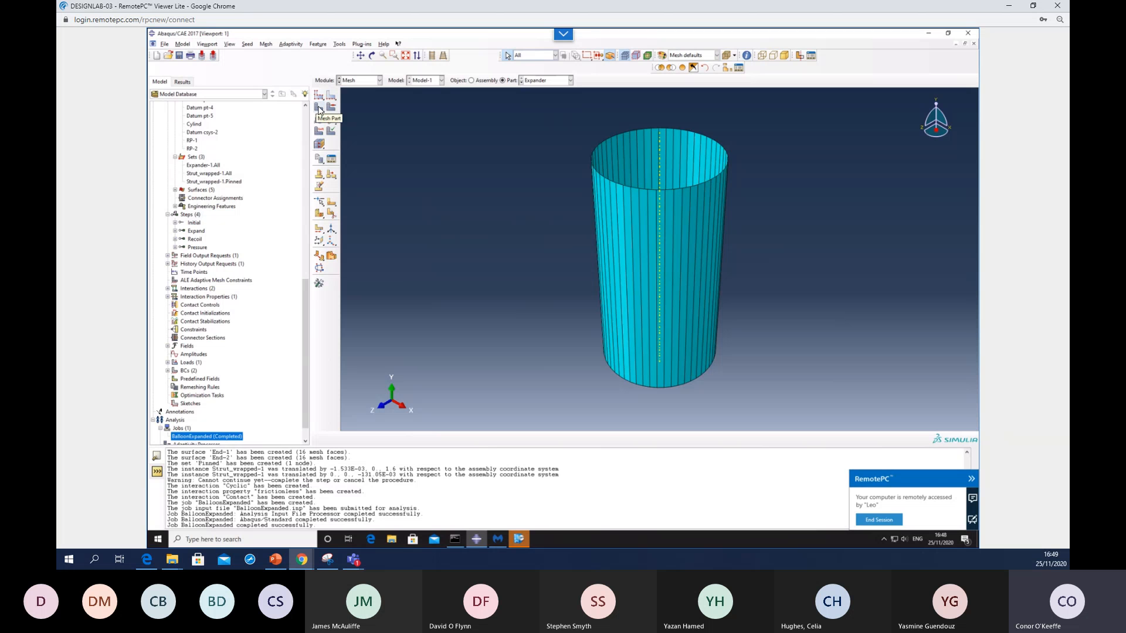
left_click(318, 134)
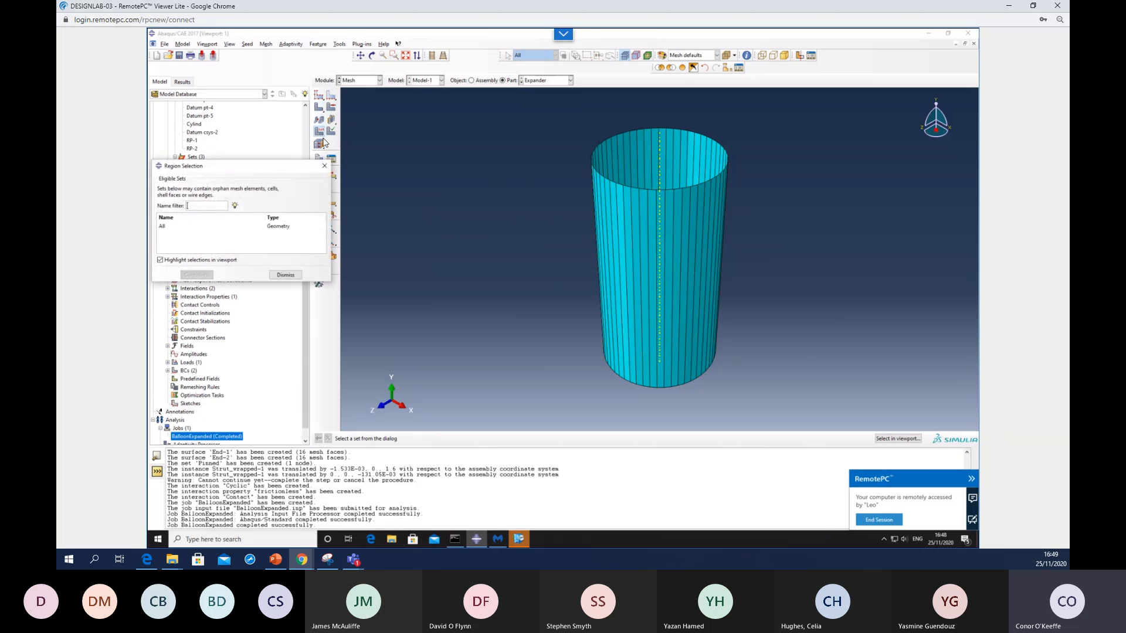
left_click(323, 169)
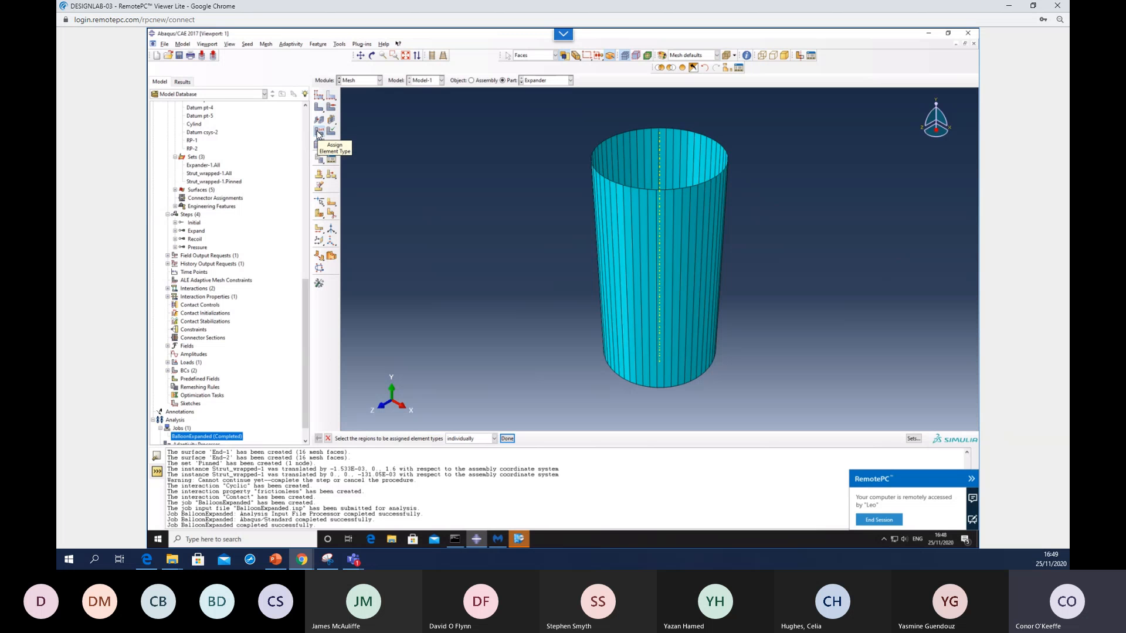
- Preview local seeding by number with double bias on the Expander's upper circular edge, without applying it
left_click(331, 98)
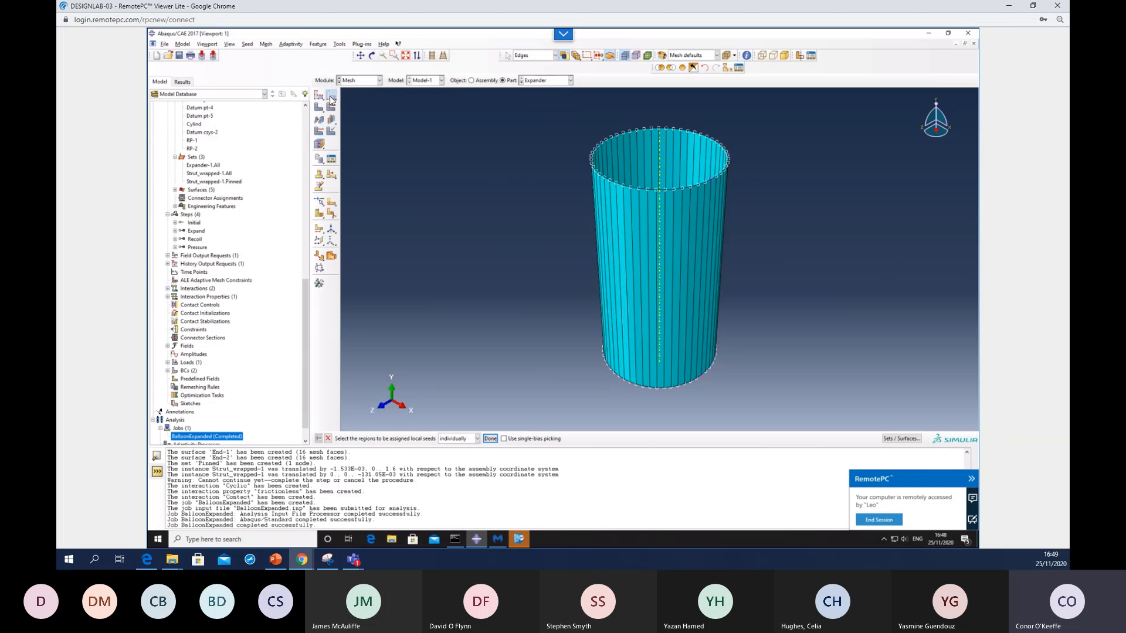
left_click(670, 191)
middle_click(469, 186)
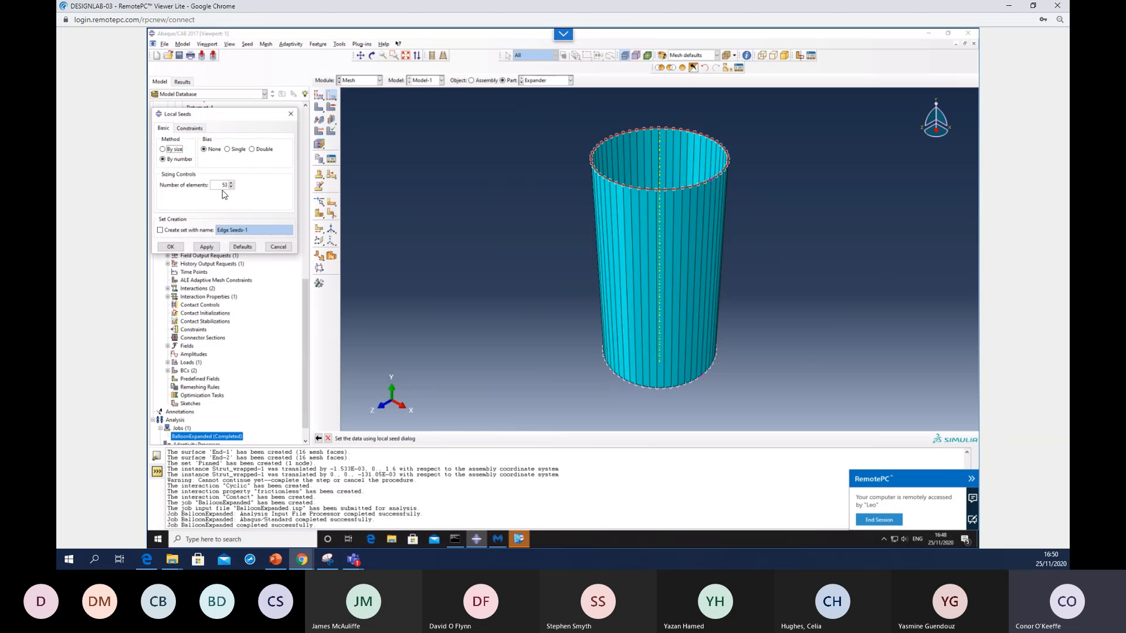
left_click(252, 149)
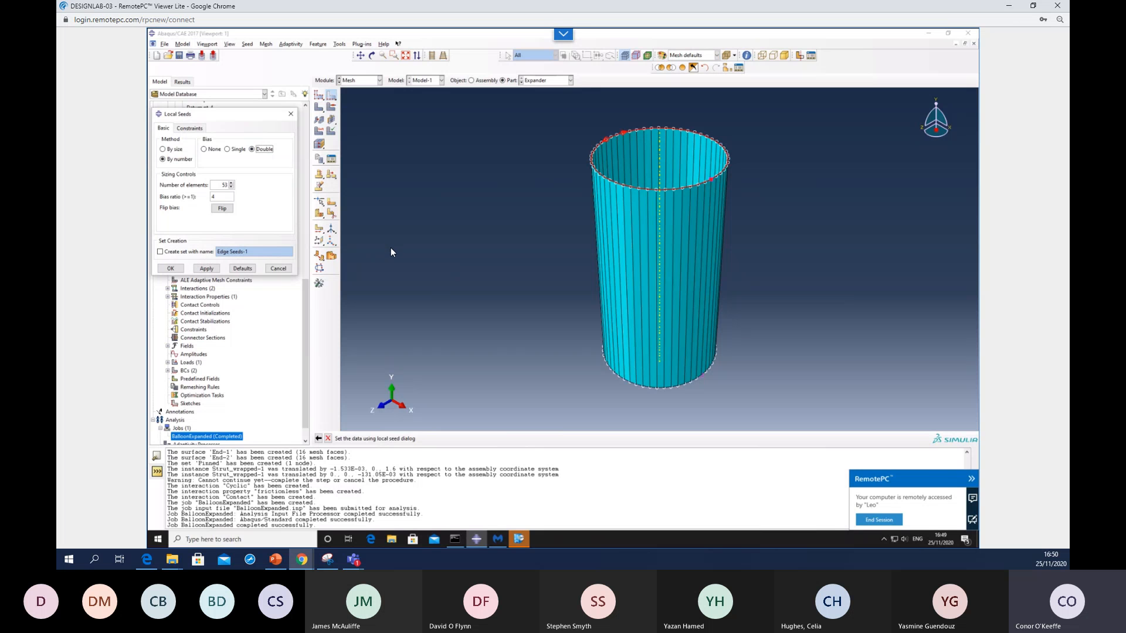
left_click(290, 113)
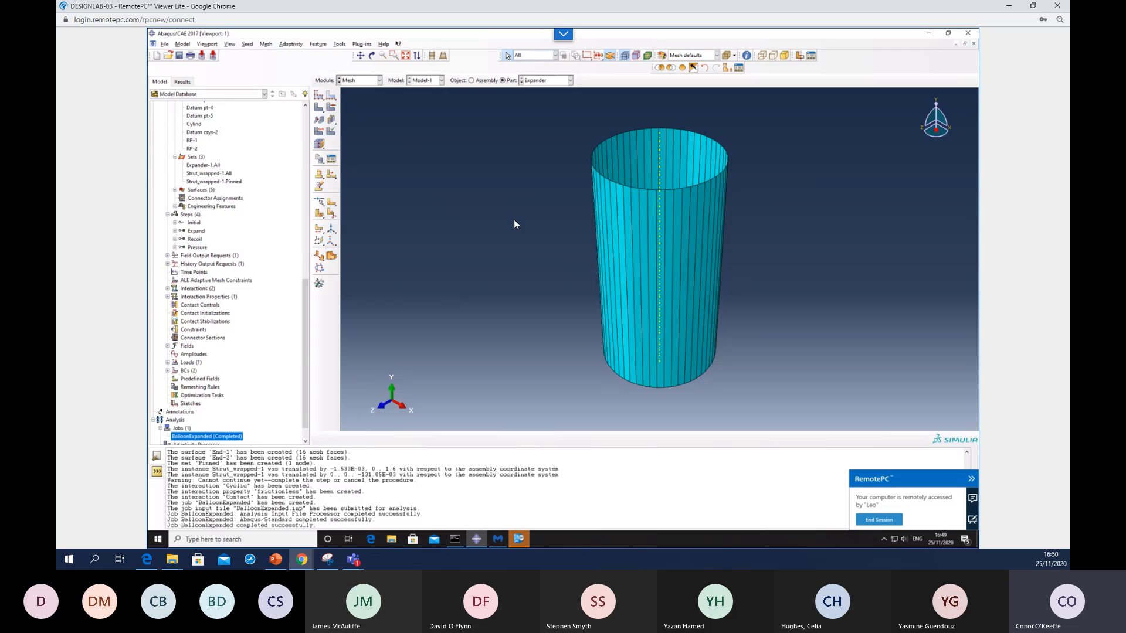
- View the assembly in the Job module and return to the BalloonExpanded results in the Visualization module
left_click(371, 83)
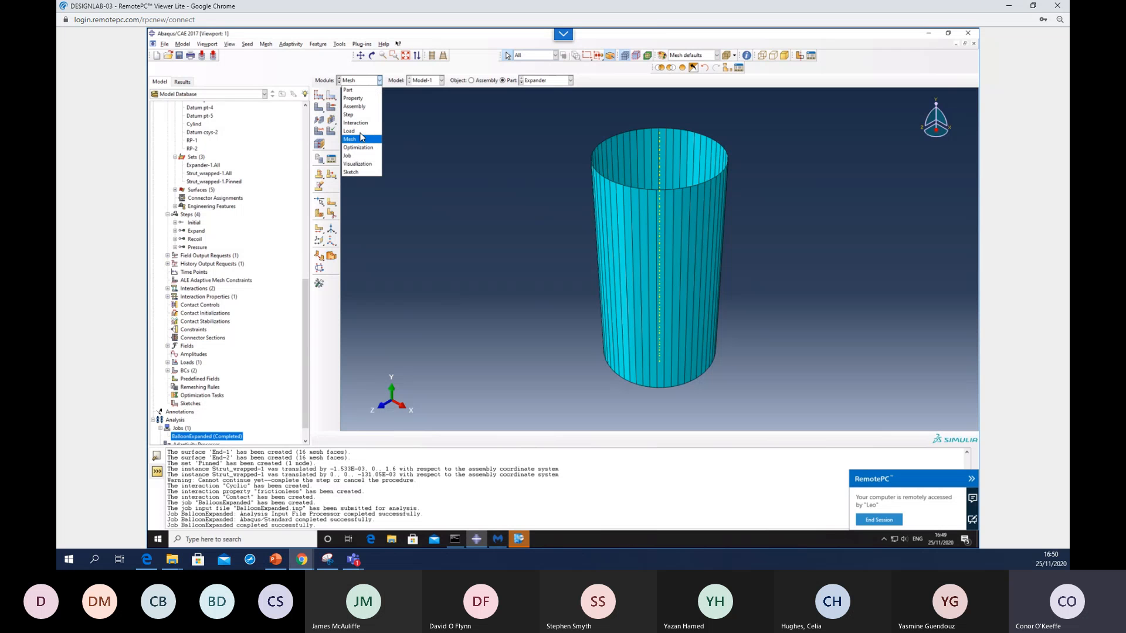
left_click(362, 155)
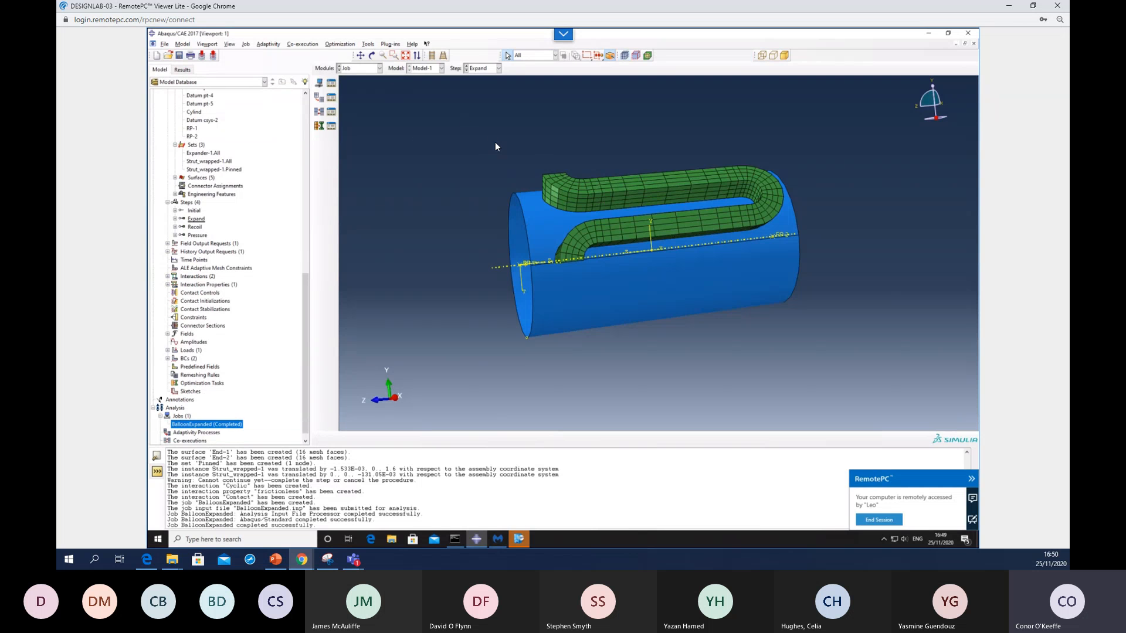
left_click(375, 70)
left_click(362, 154)
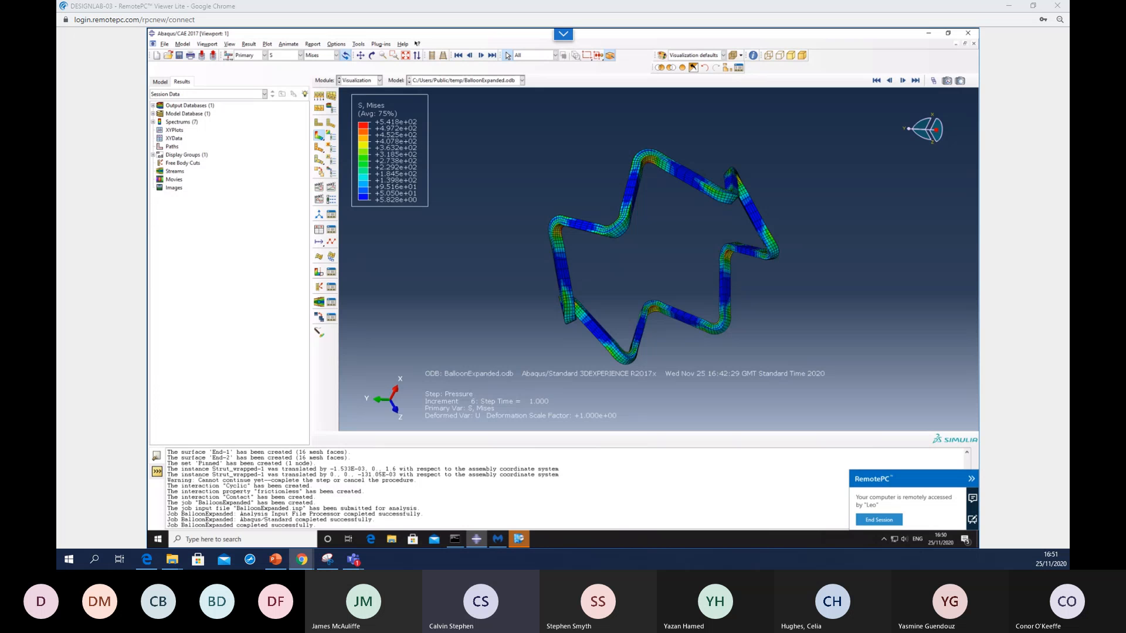
key("super+d")
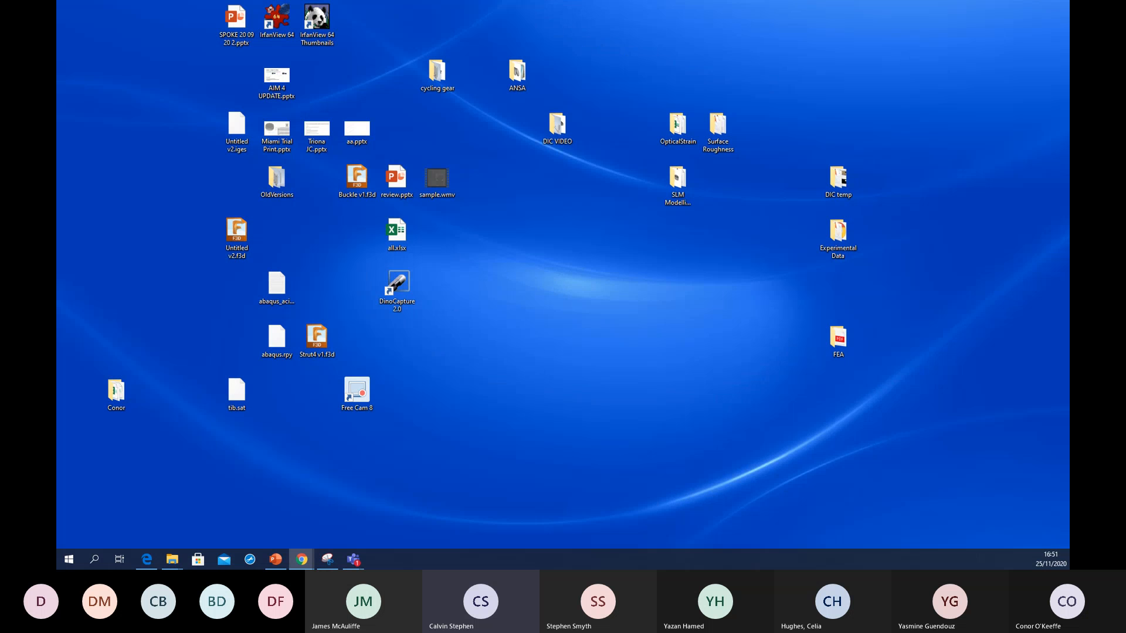
key("super+d")
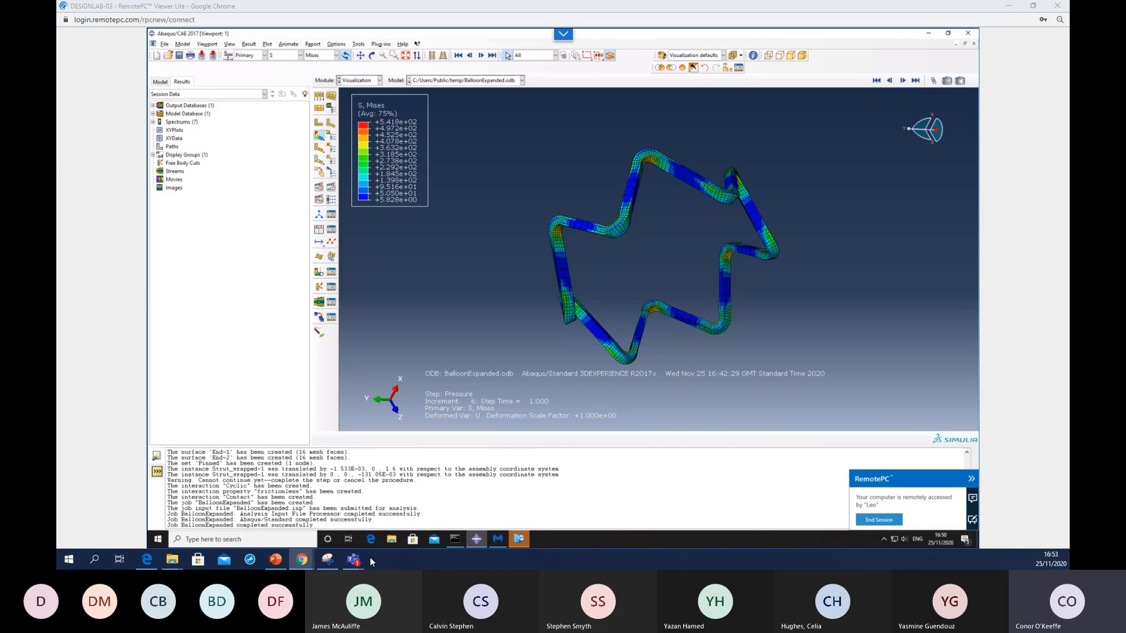
mouse_move(305, 554)
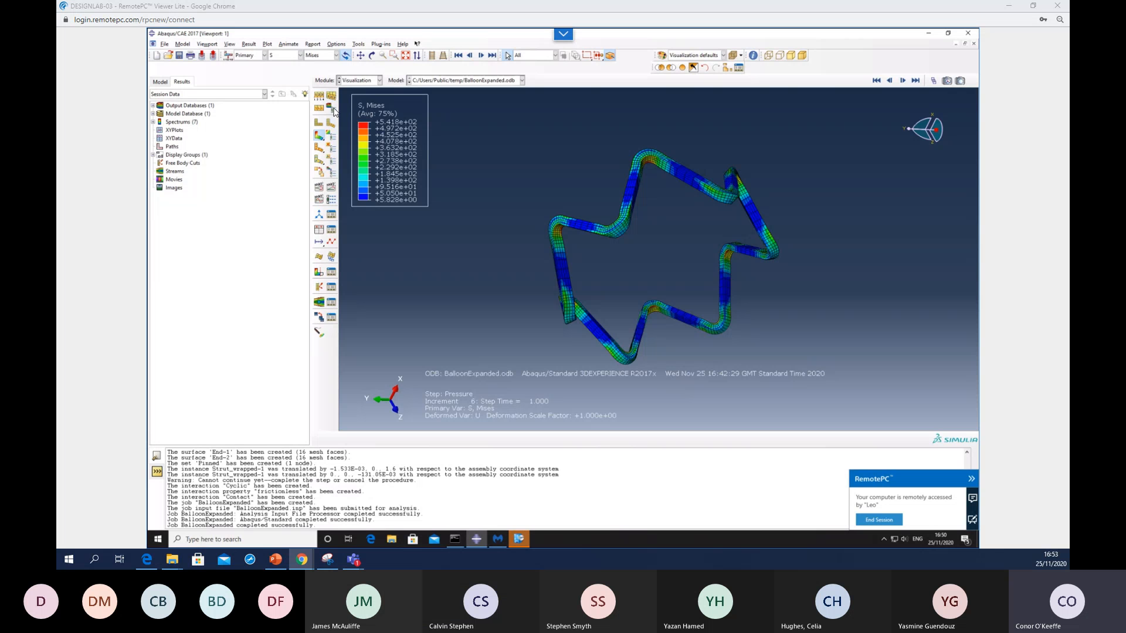
- Browse from the Public temp folder to the personal user folder as a possible new work directory, without applying a change
left_click(165, 44)
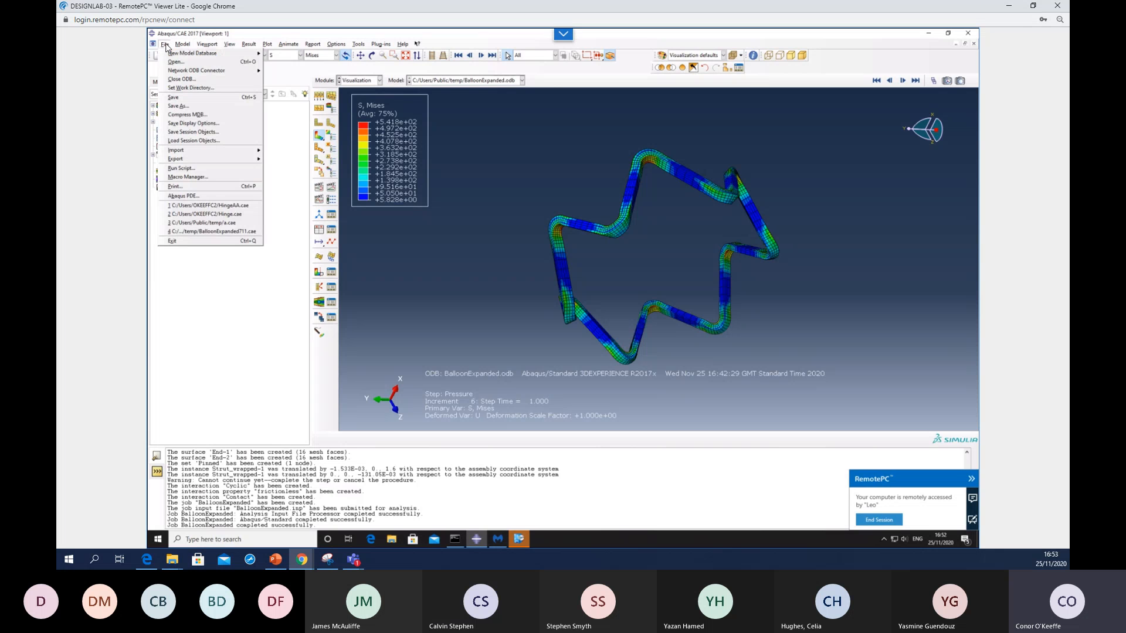
left_click(191, 87)
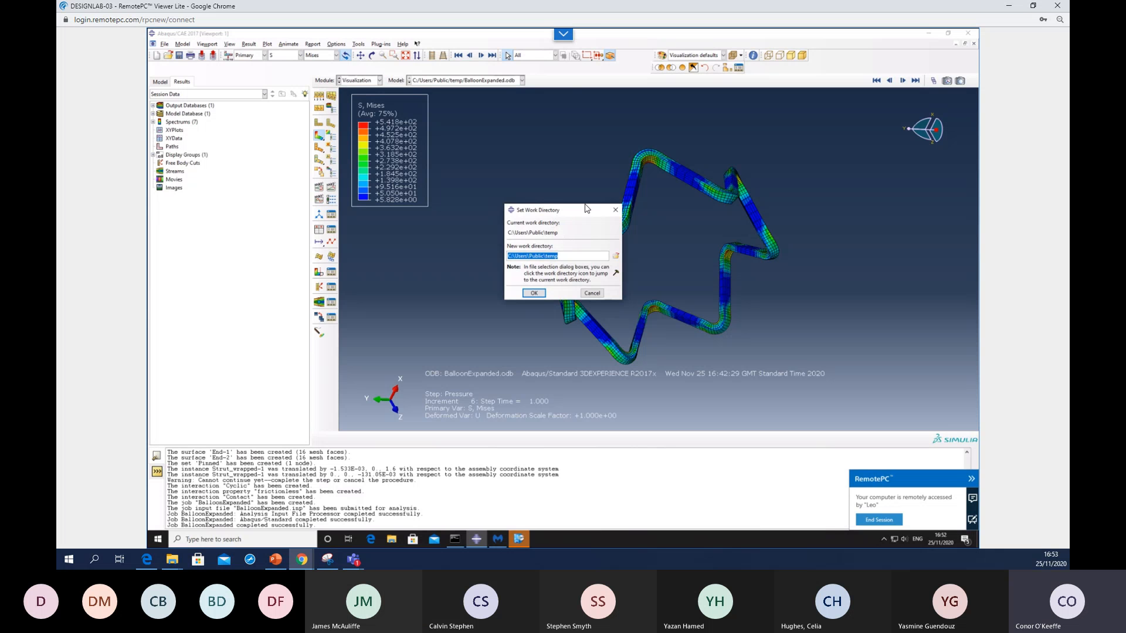
left_click(616, 256)
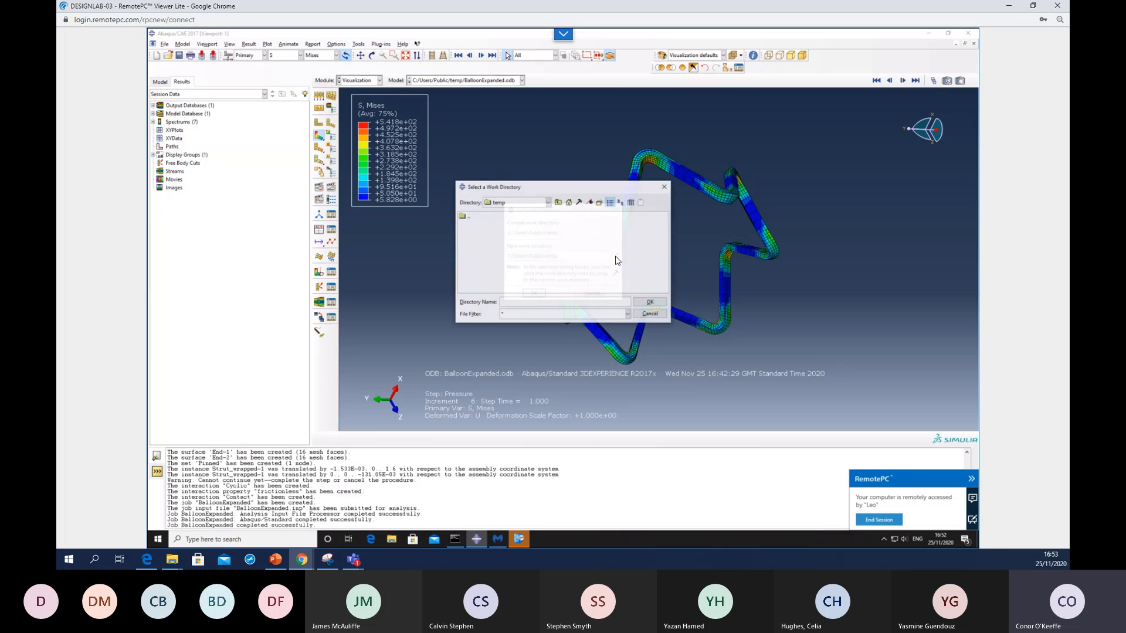
left_click(557, 202)
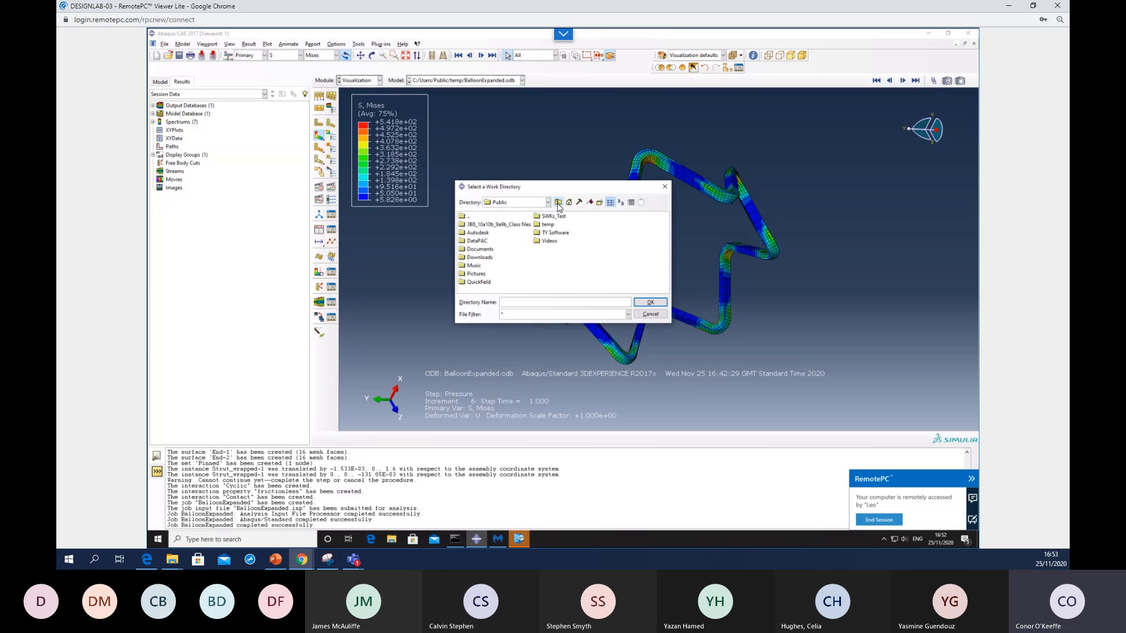
left_click(557, 203)
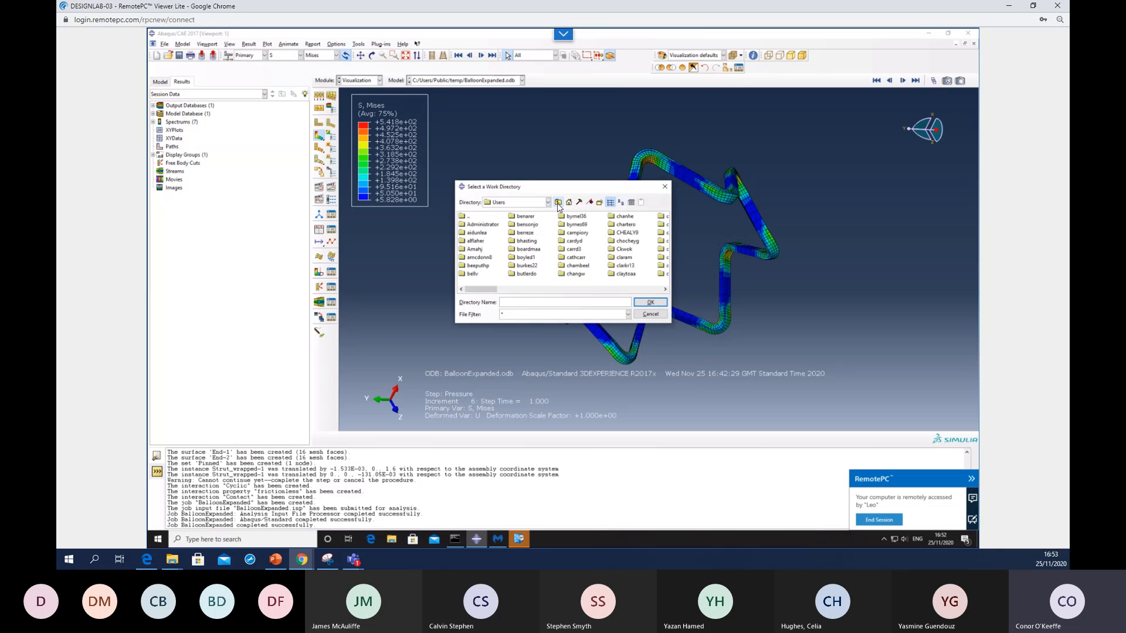
left_click(577, 290)
left_click(596, 289)
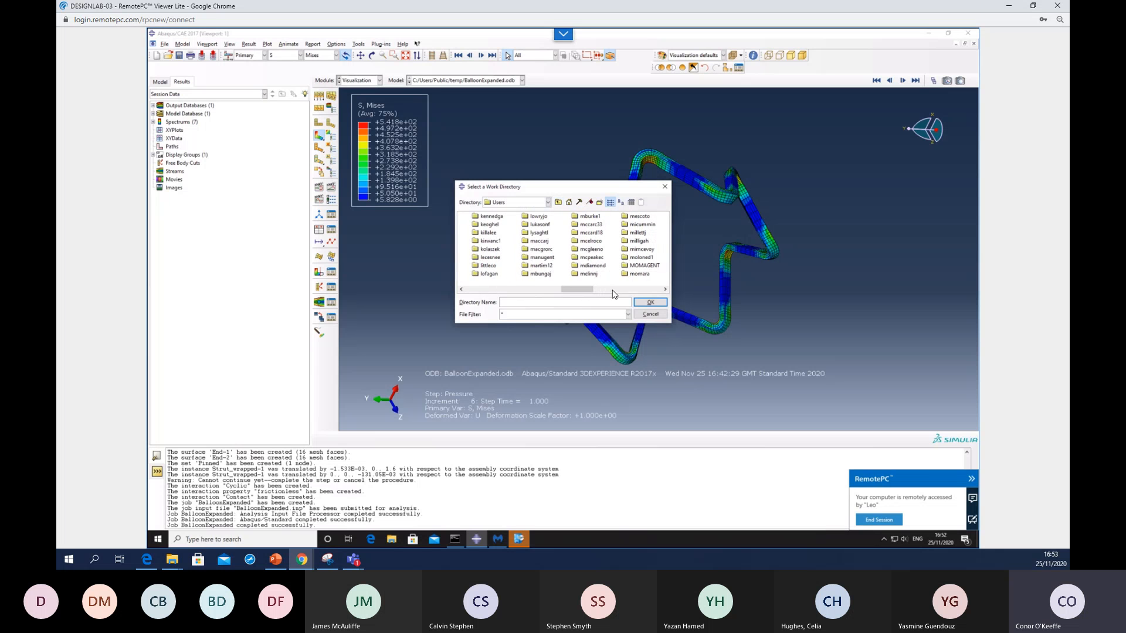
left_click(613, 289)
double_click(583, 278)
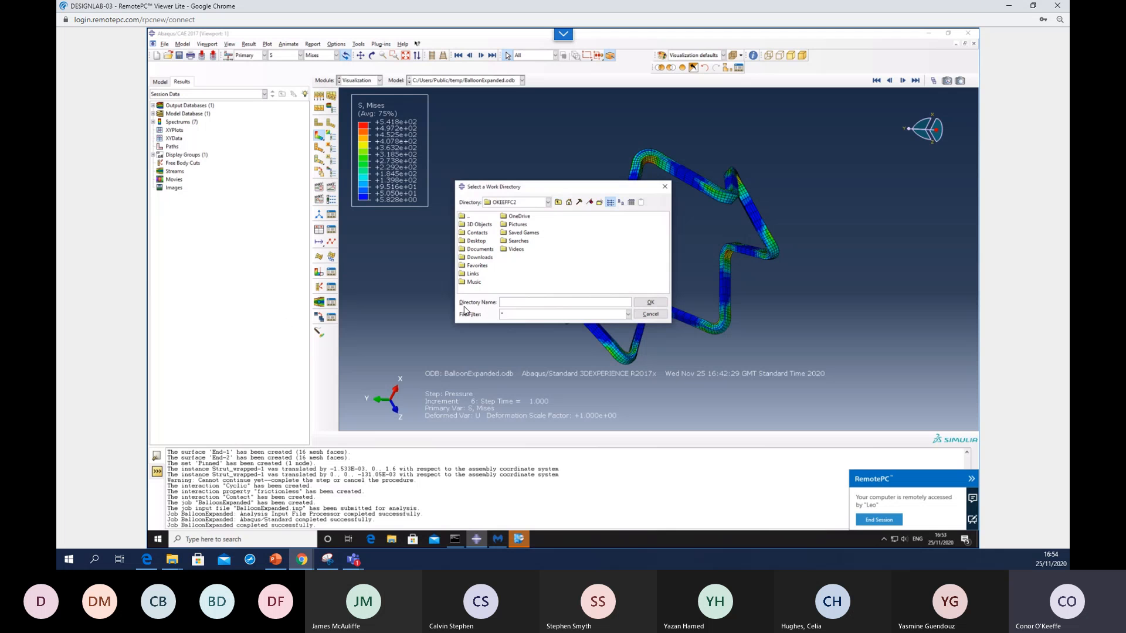
left_click(665, 187)
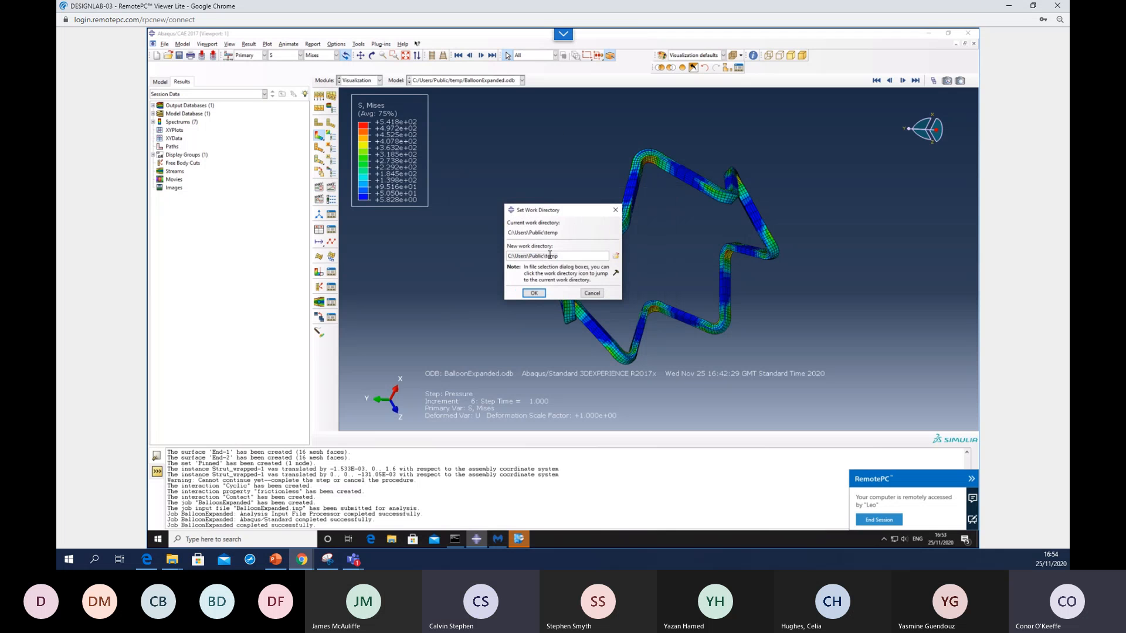
left_click_drag(551, 255, 507, 256)
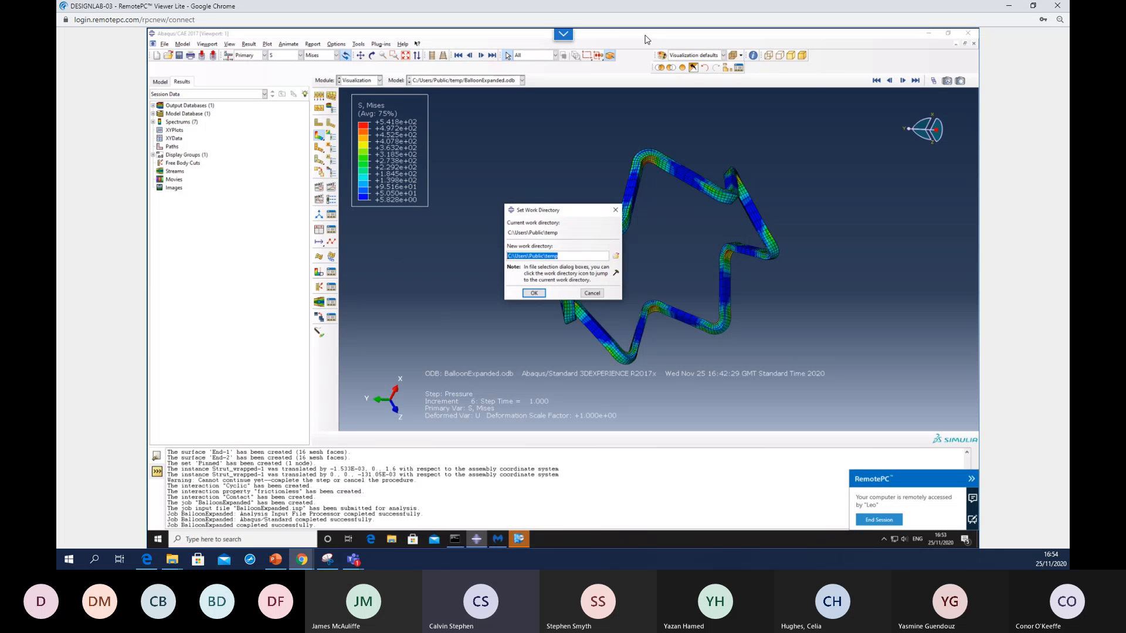
left_click(615, 210)
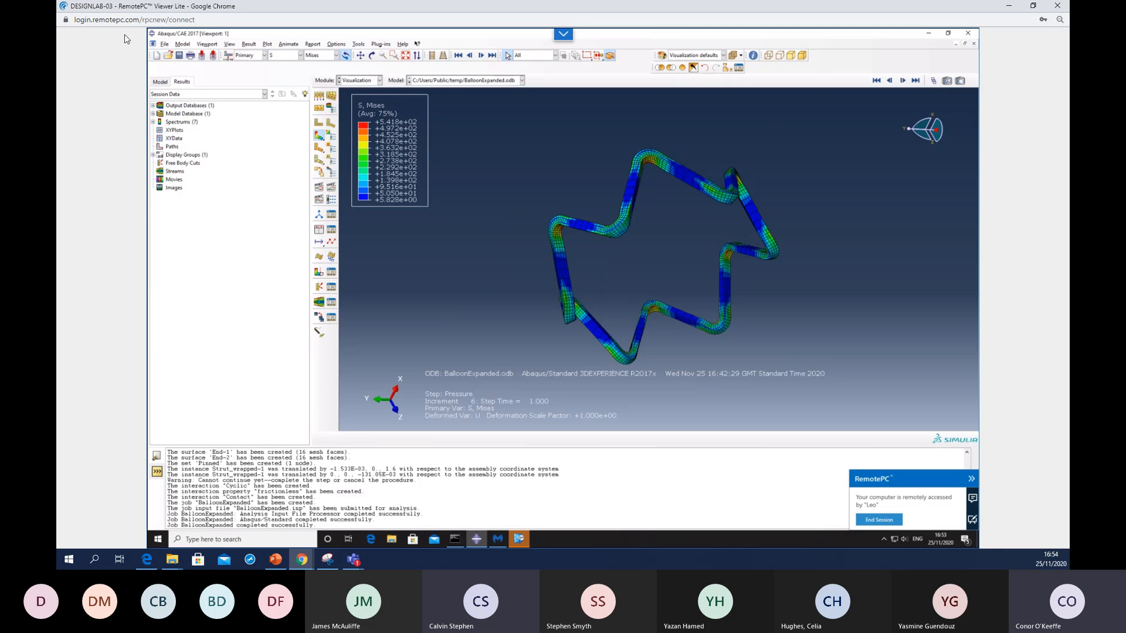
- Look at the options for saving the model database under a new name in the temp directory, without saving
left_click(165, 45)
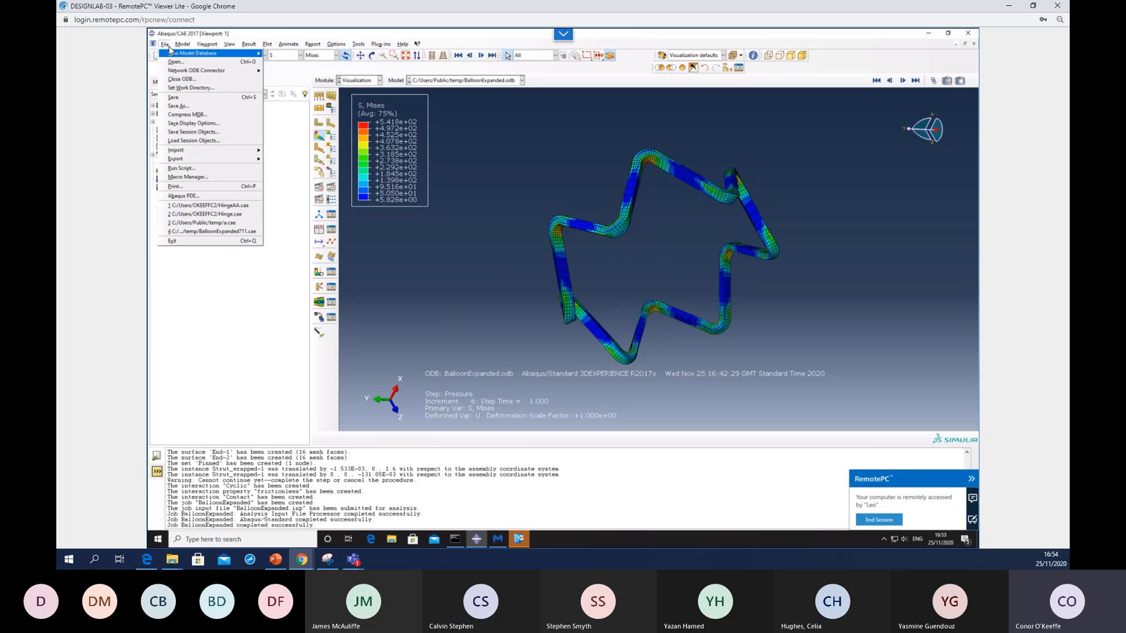
left_click(183, 108)
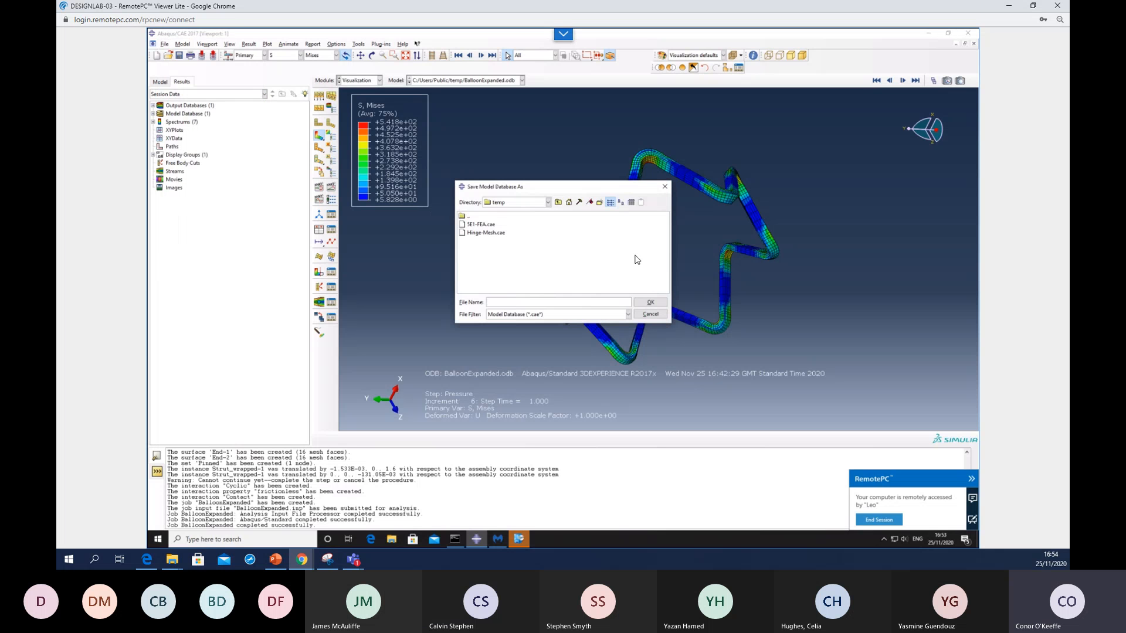
left_click(665, 188)
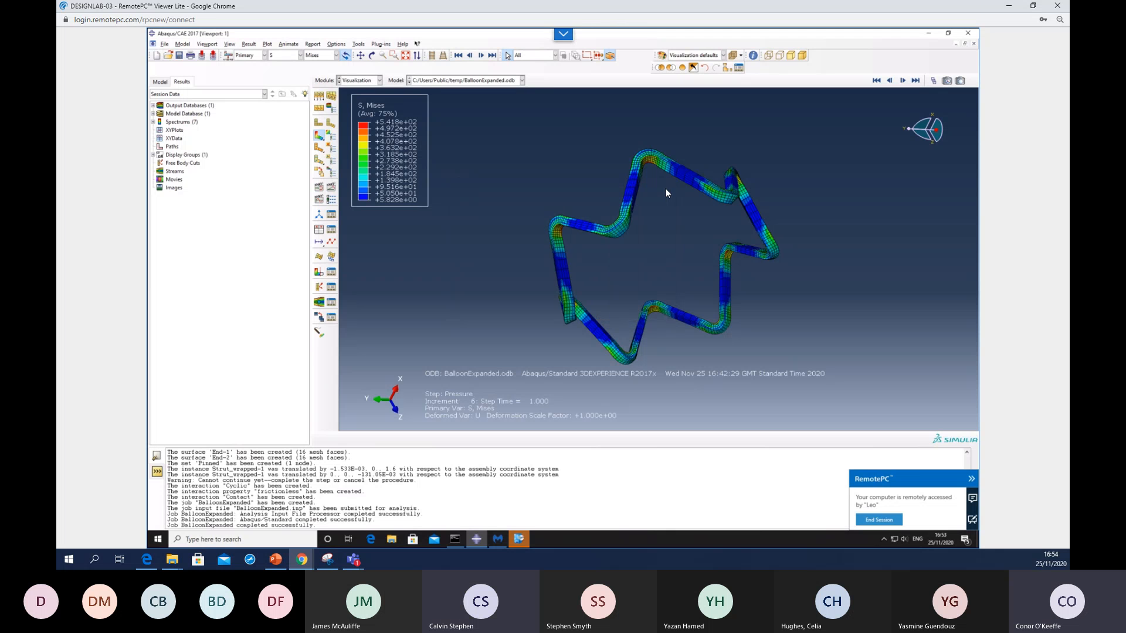